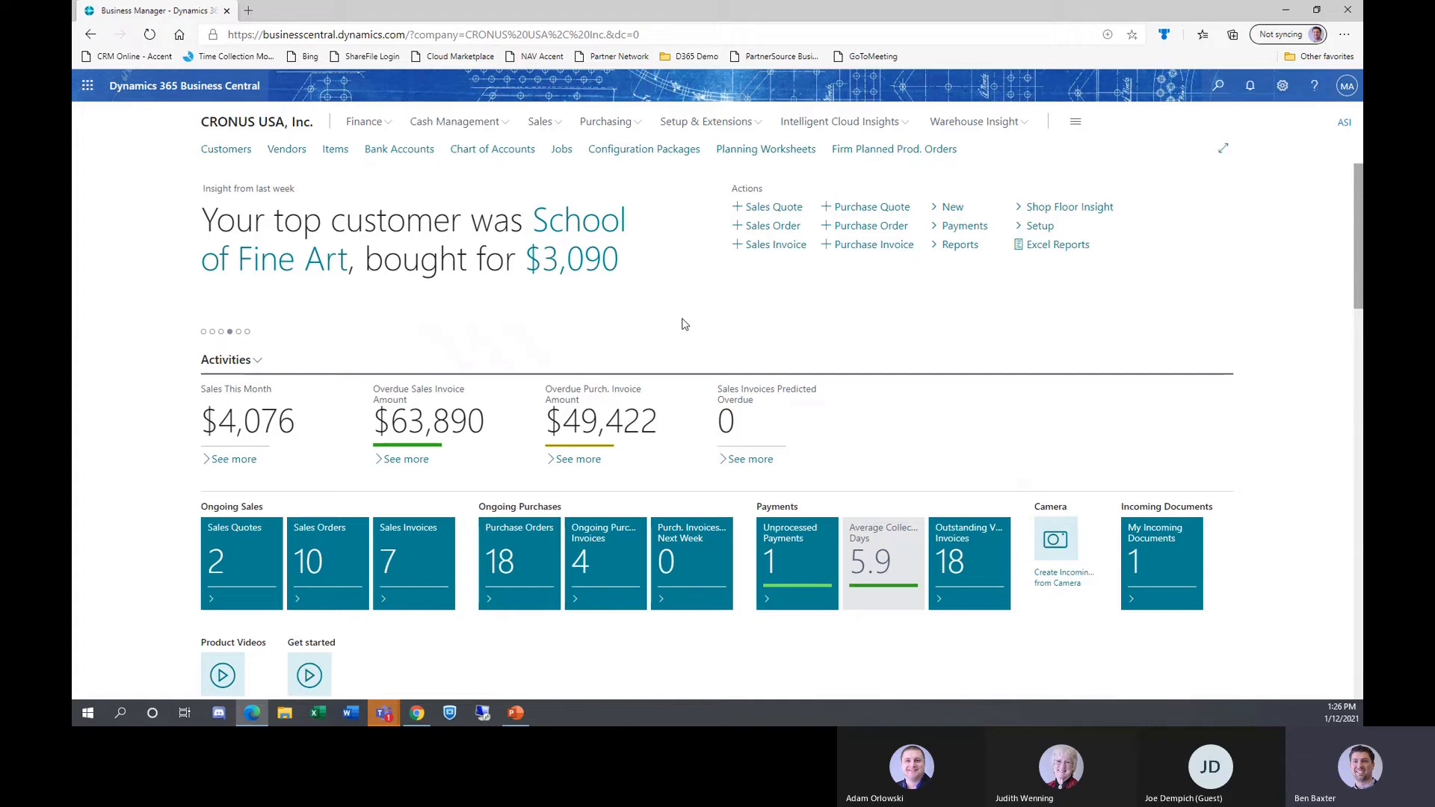
# Open the card of item 5000, Sample MRP Item, from the items list using the MRP Item view.
pyautogui.click(335, 150)
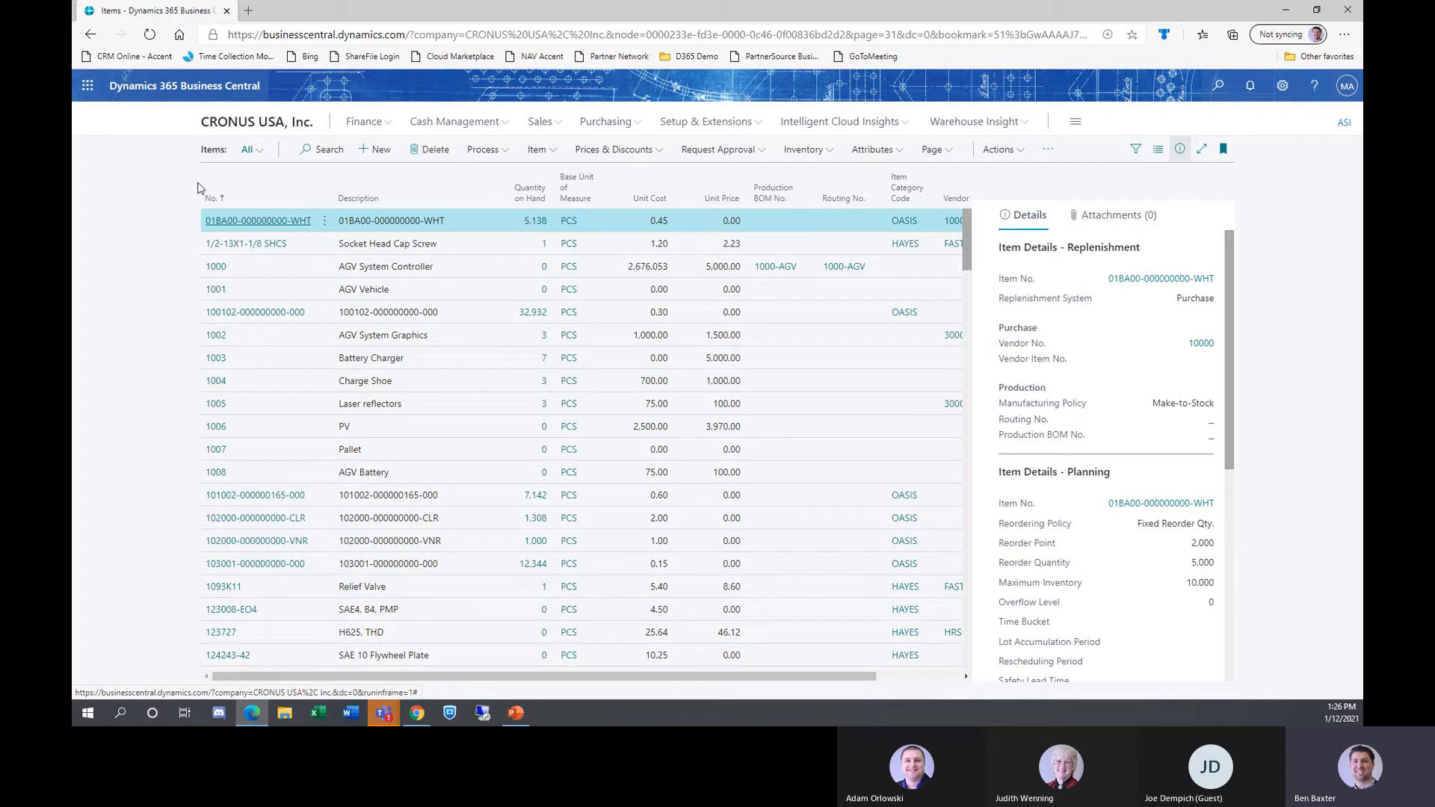
pyautogui.click(259, 157)
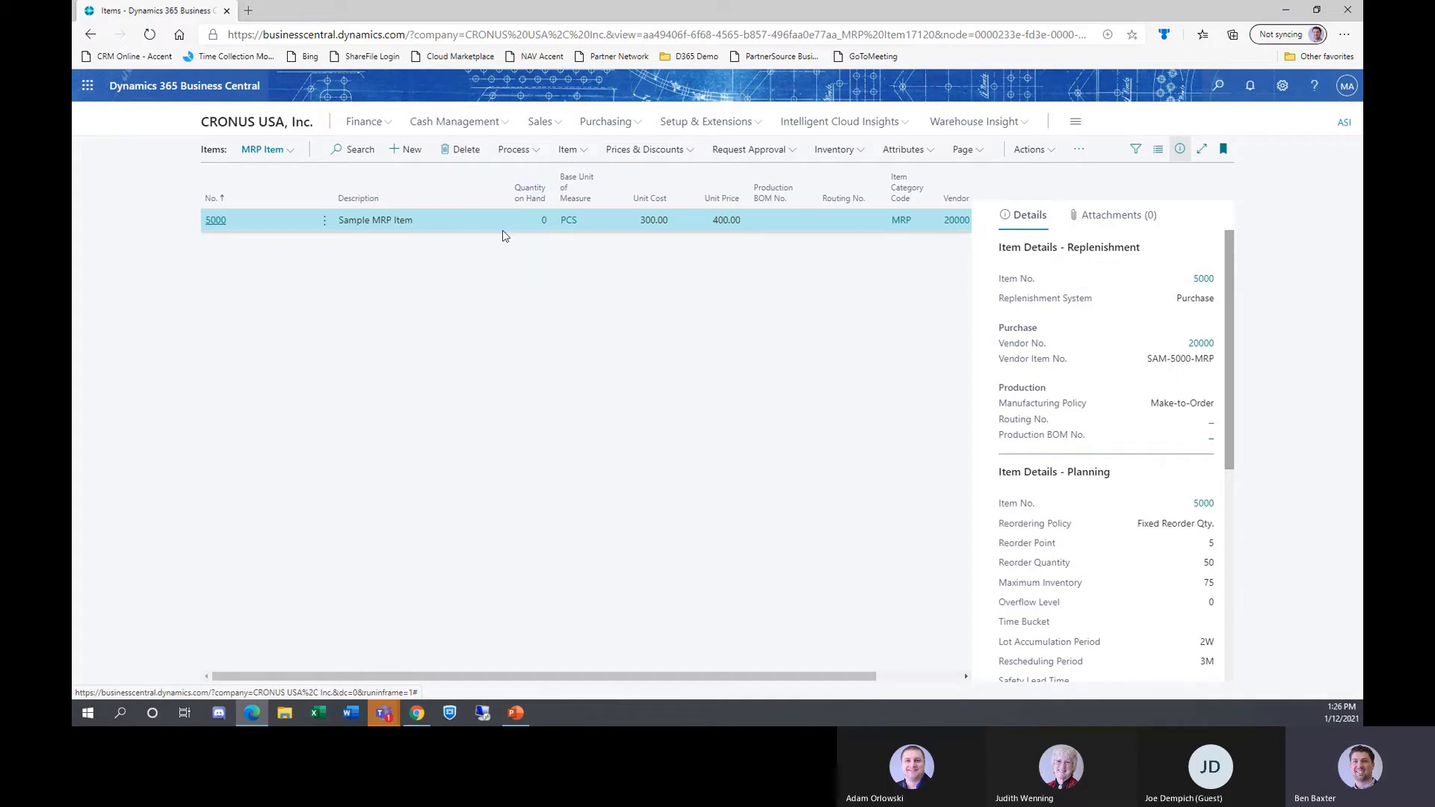
pyautogui.click(210, 219)
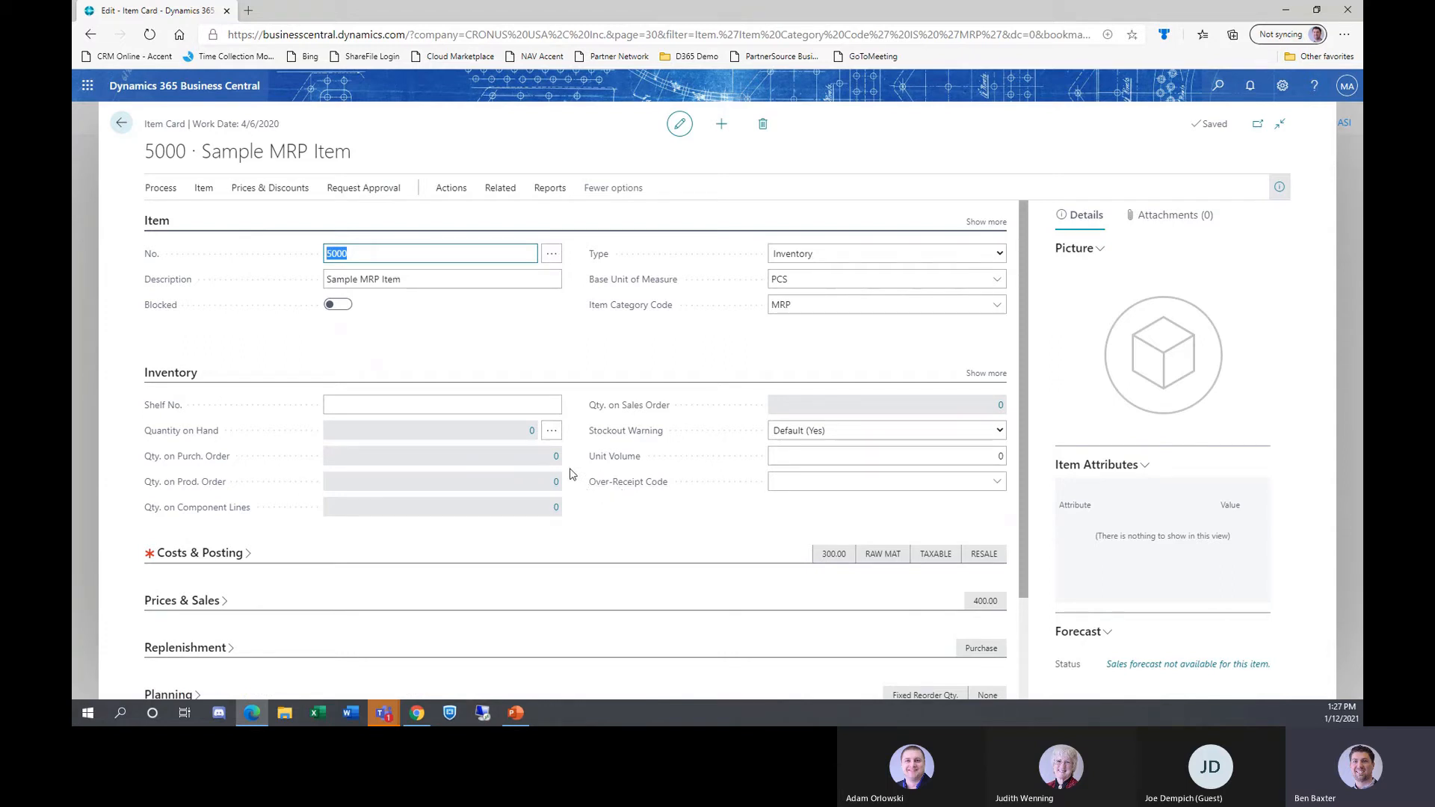
# Examine the item's replenishment settings, including the replenishment system options, lead time calculation and vendor number.
pyautogui.click(182, 373)
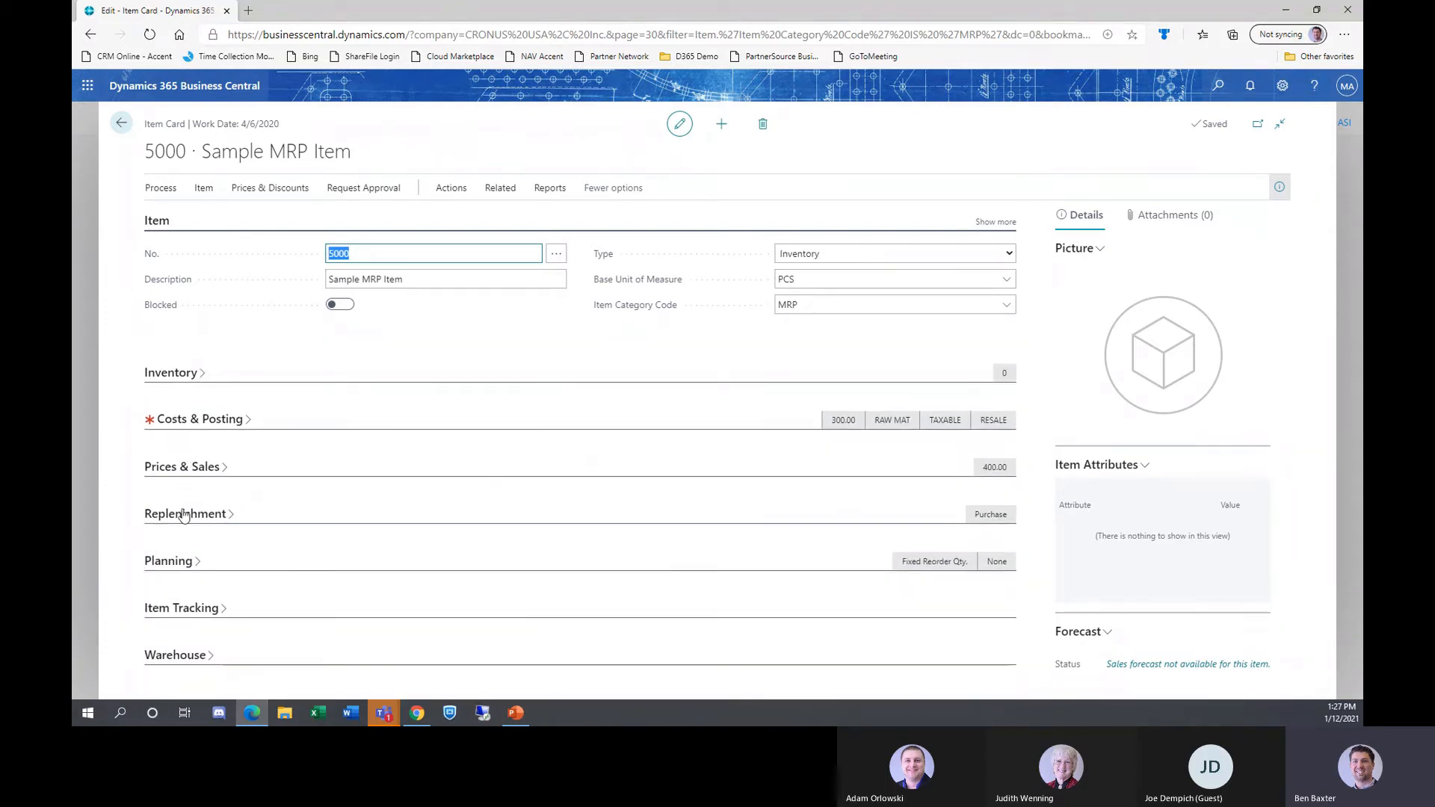
pyautogui.click(182, 516)
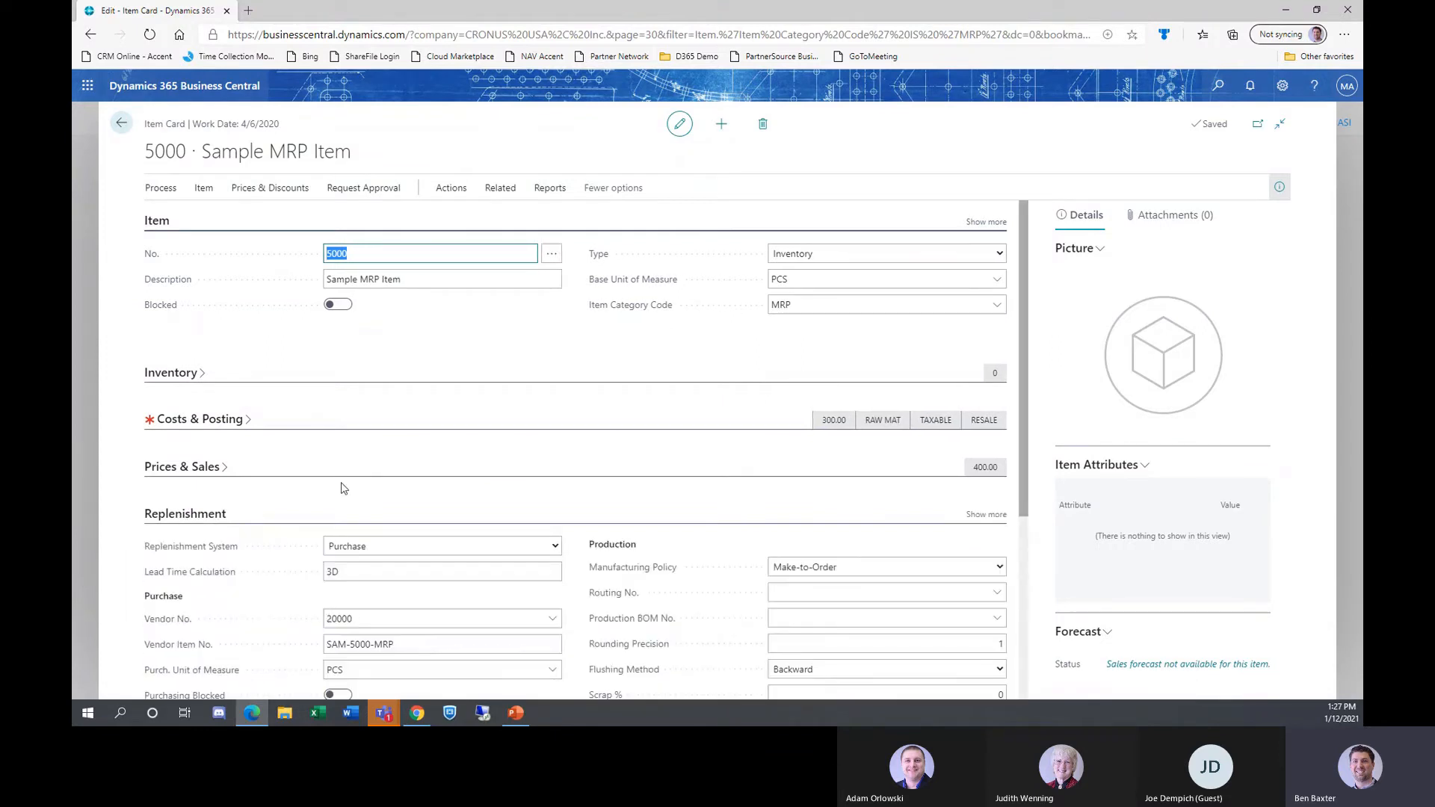
pyautogui.scroll(-3, 448, 394)
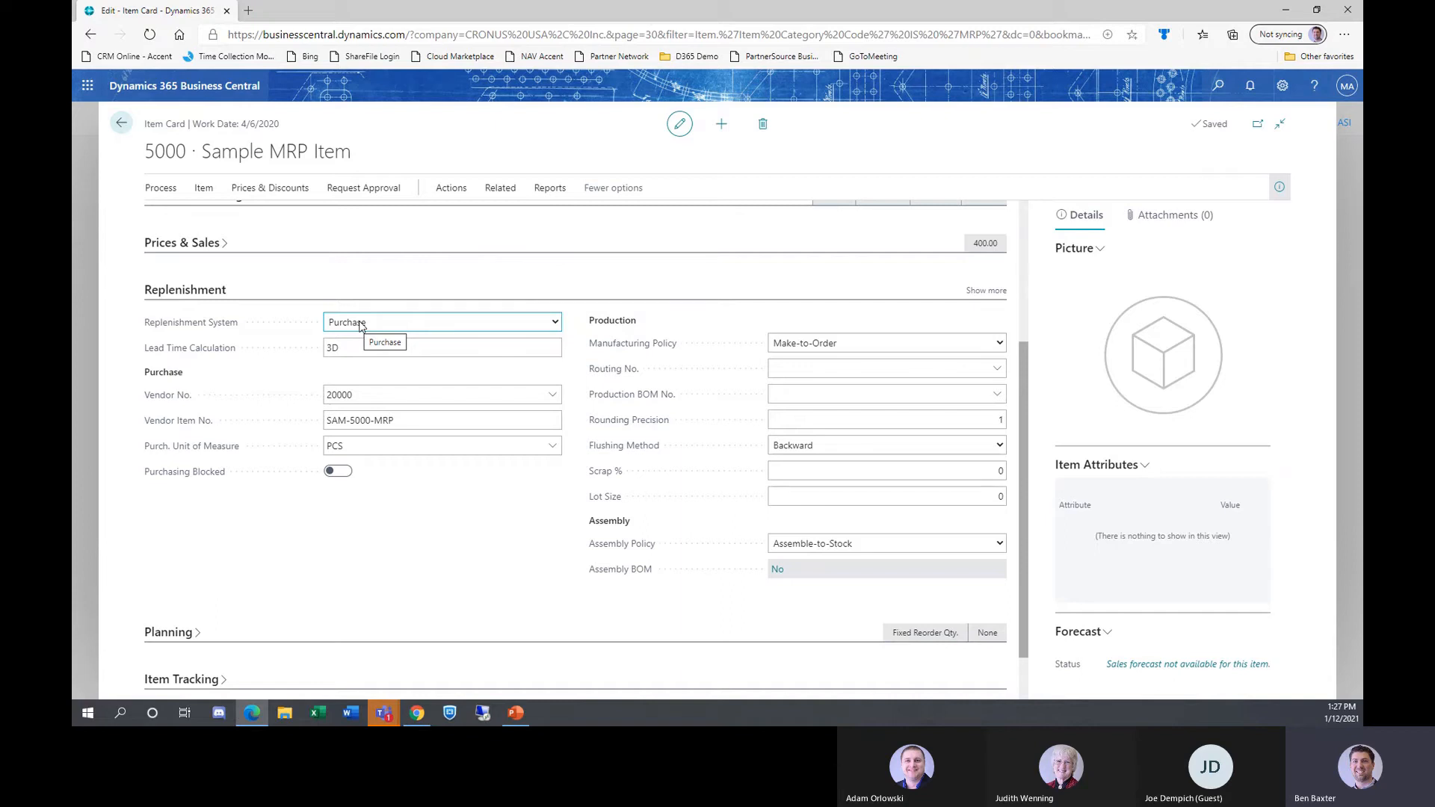
pyautogui.click(407, 324)
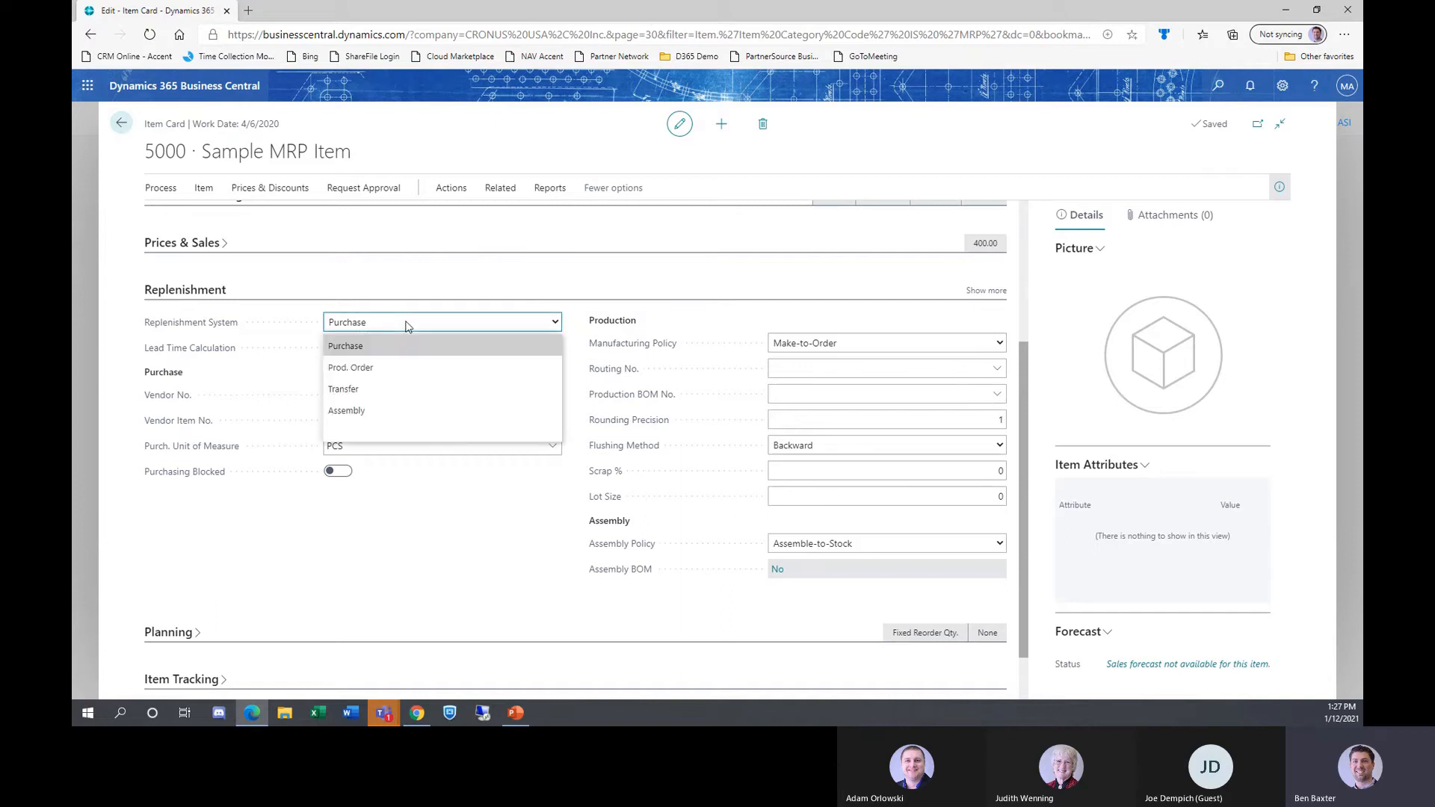
pyautogui.click(354, 347)
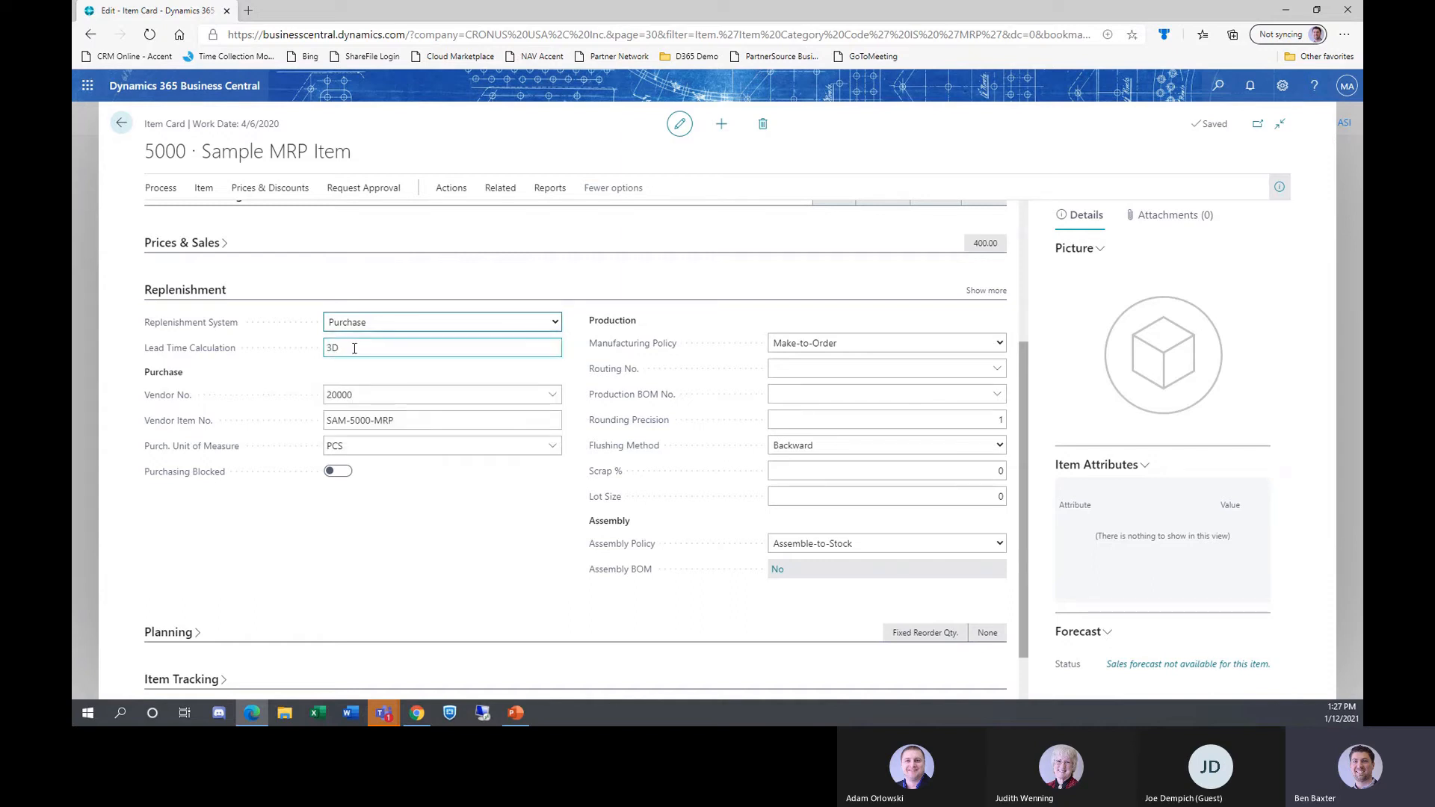
pyautogui.click(358, 393)
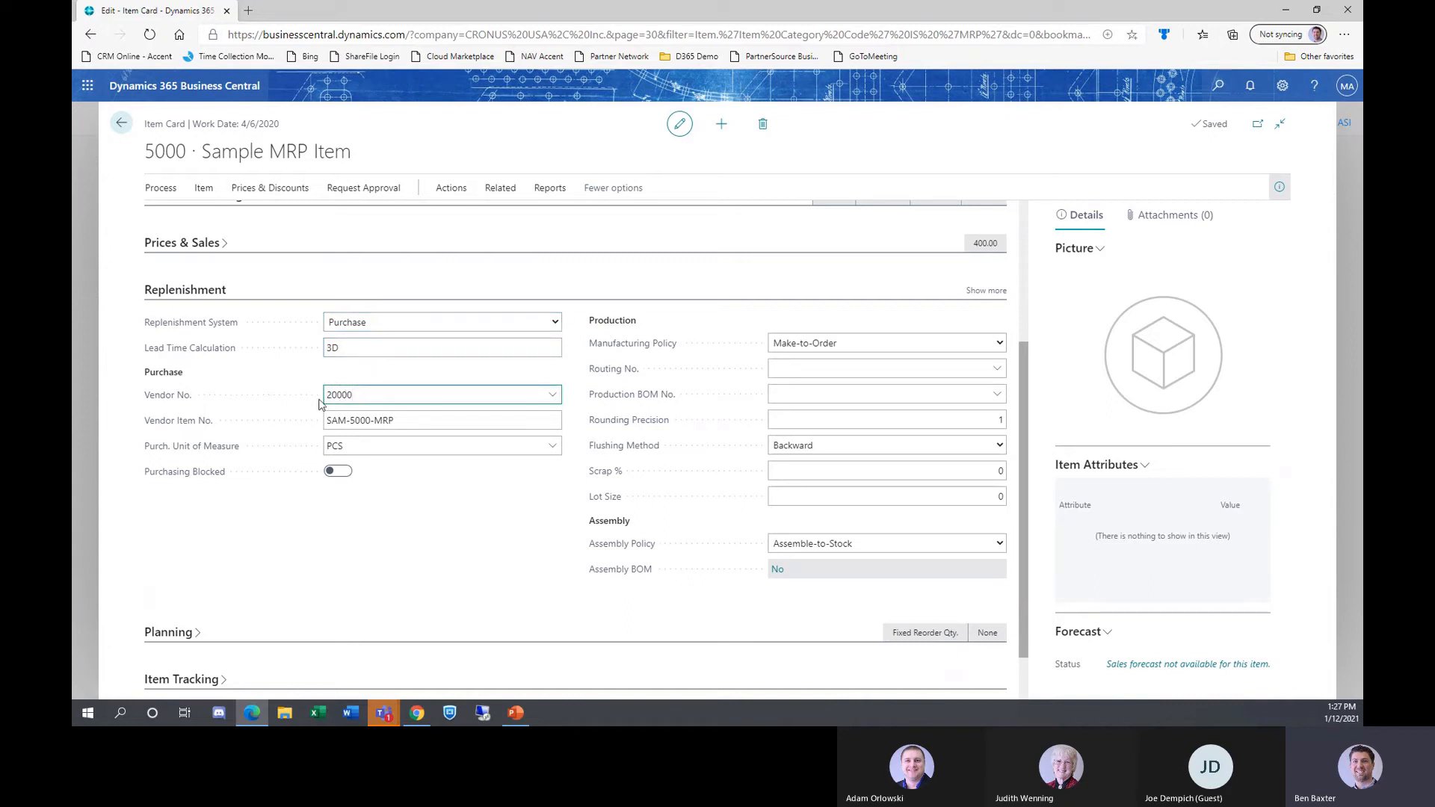
pyautogui.click(505, 529)
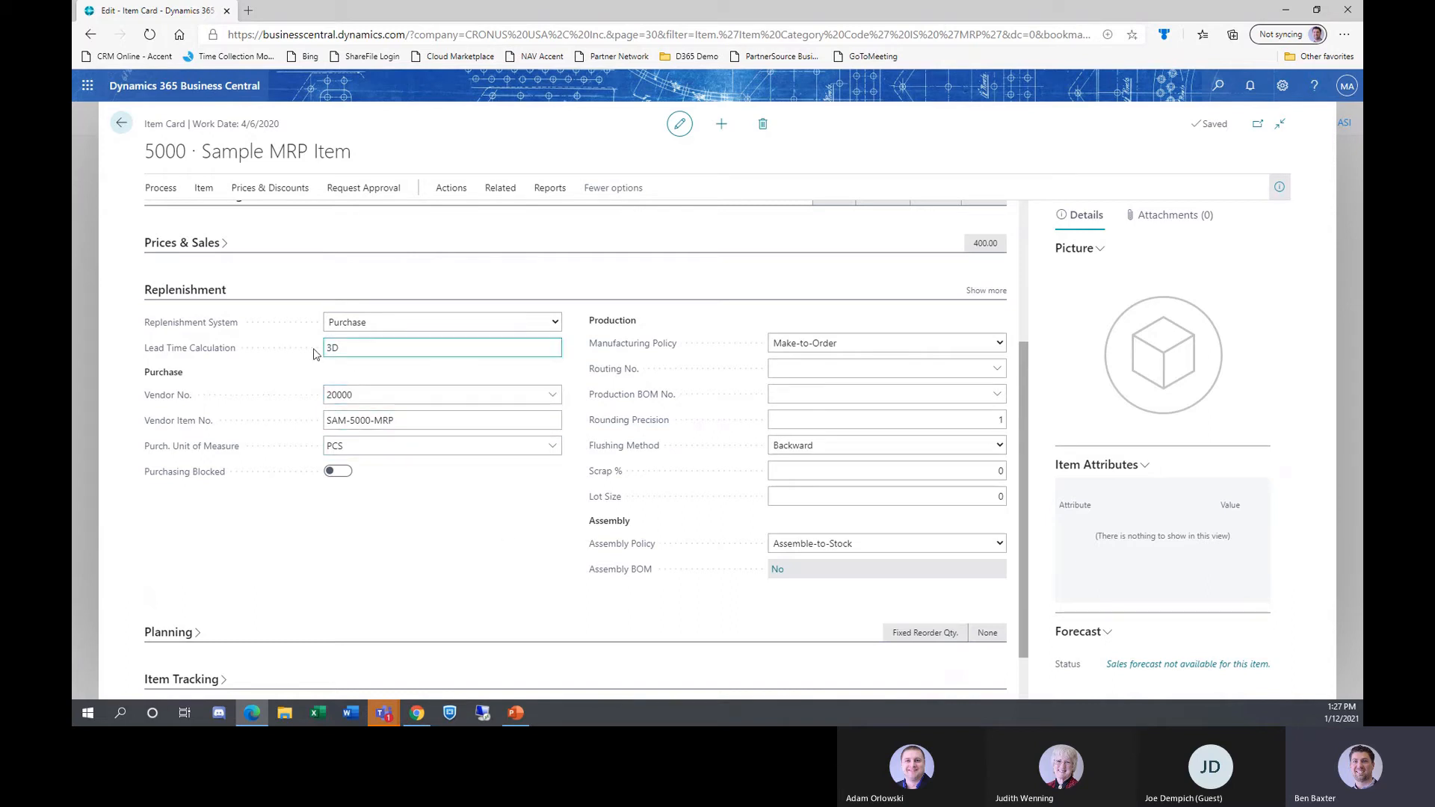
pyautogui.click(367, 344)
pyautogui.scroll(-1, 554, 477)
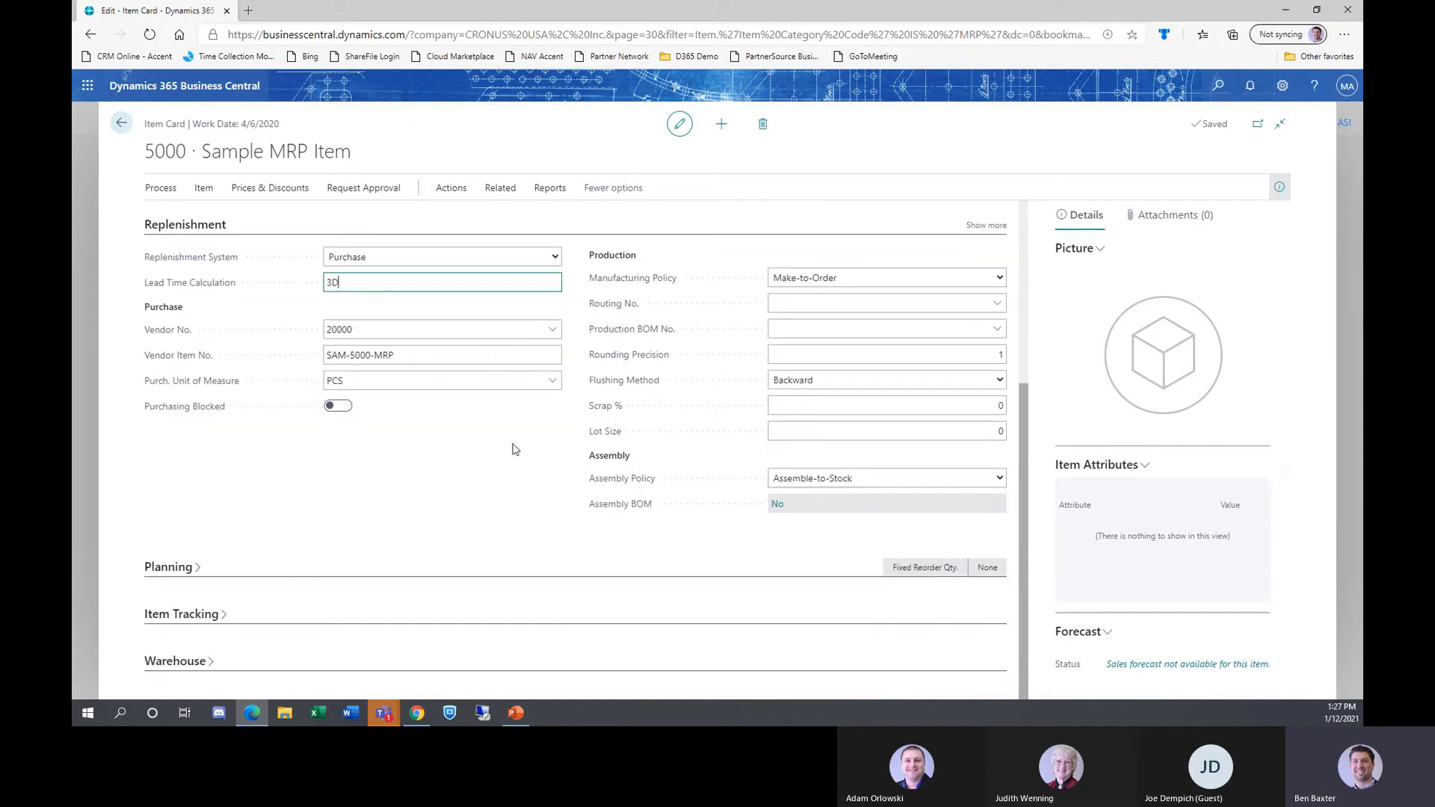
# Try a blank reordering policy in the item's planning settings, then set it back to Fixed Reorder Qty.
pyautogui.click(204, 227)
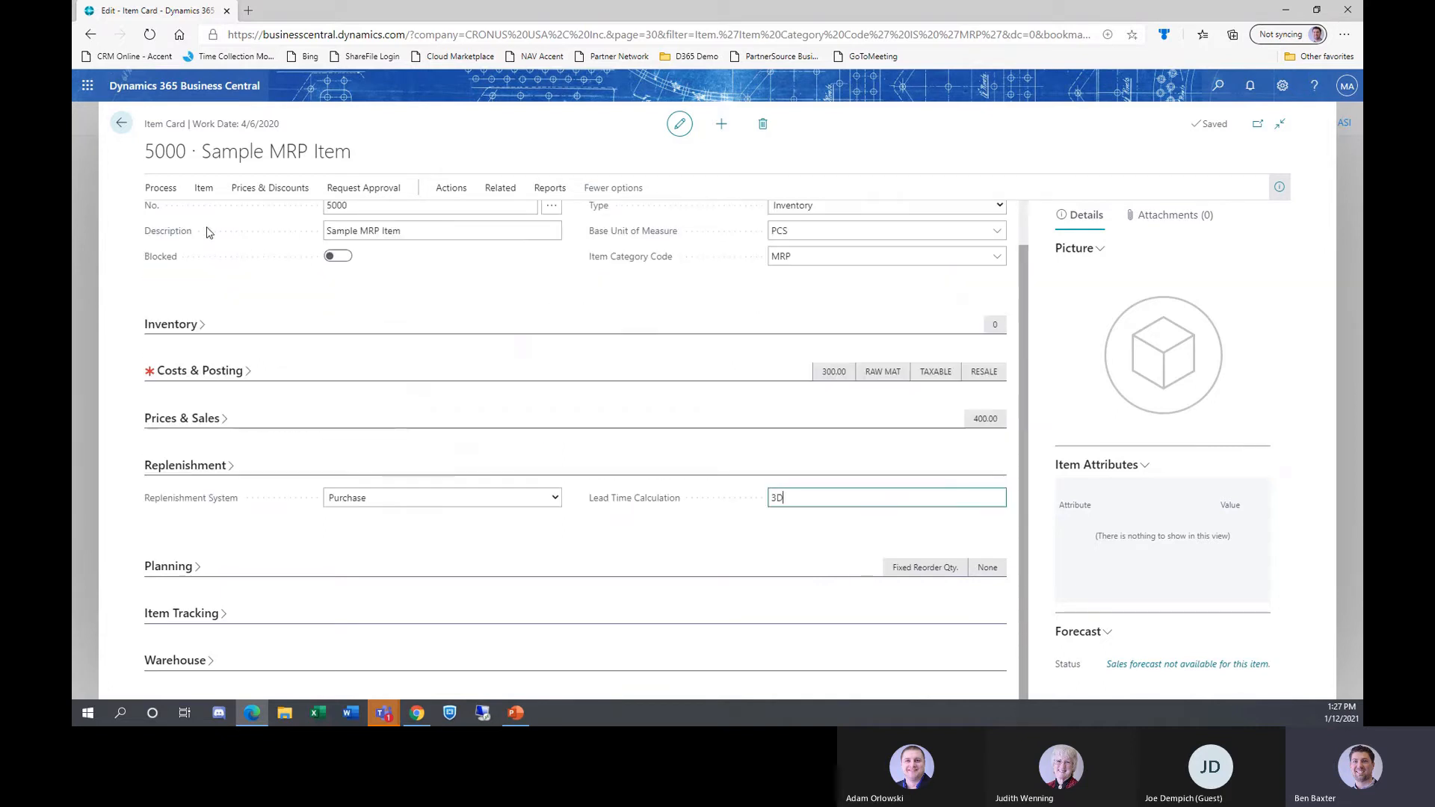
pyautogui.click(173, 562)
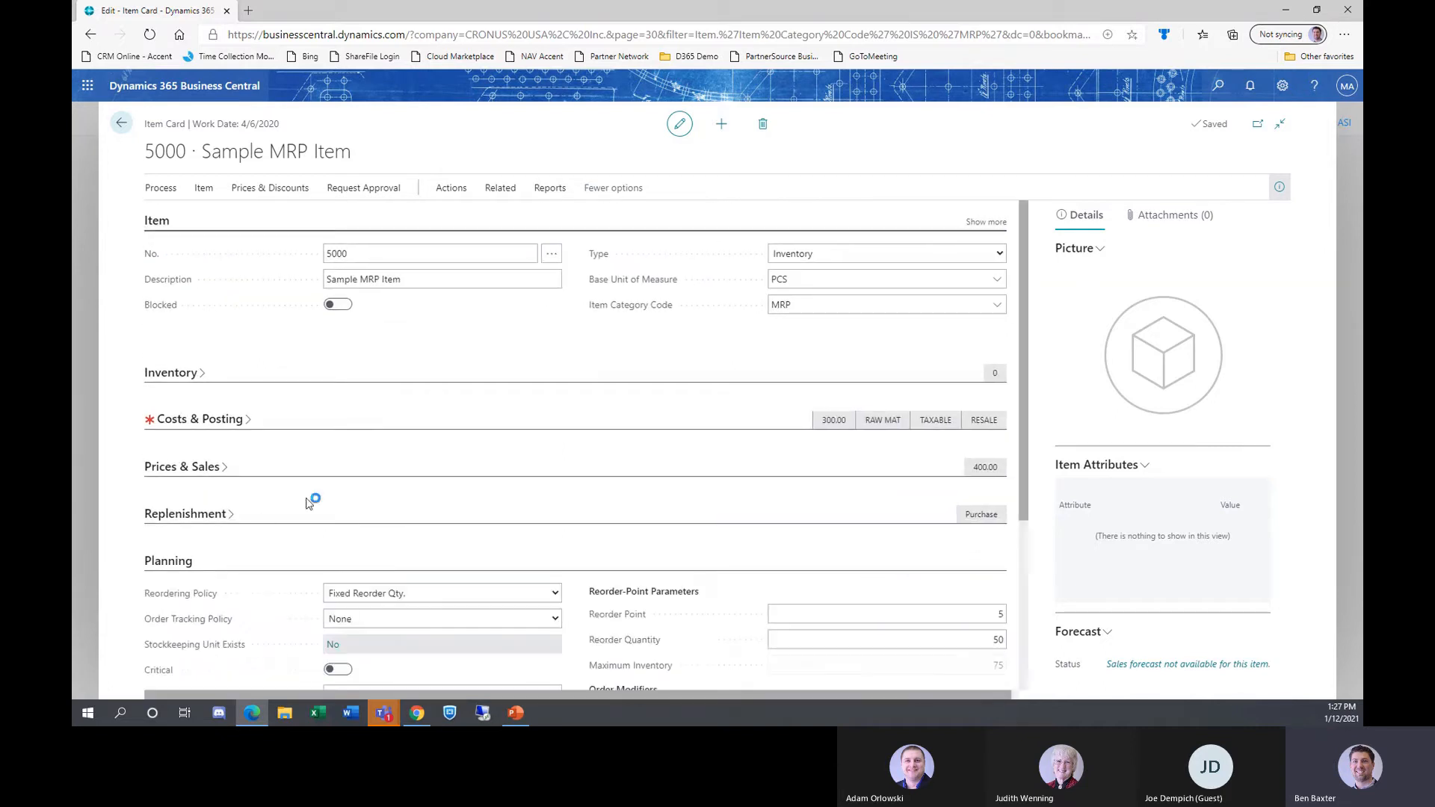
pyautogui.scroll(-3, 459, 462)
pyautogui.click(448, 343)
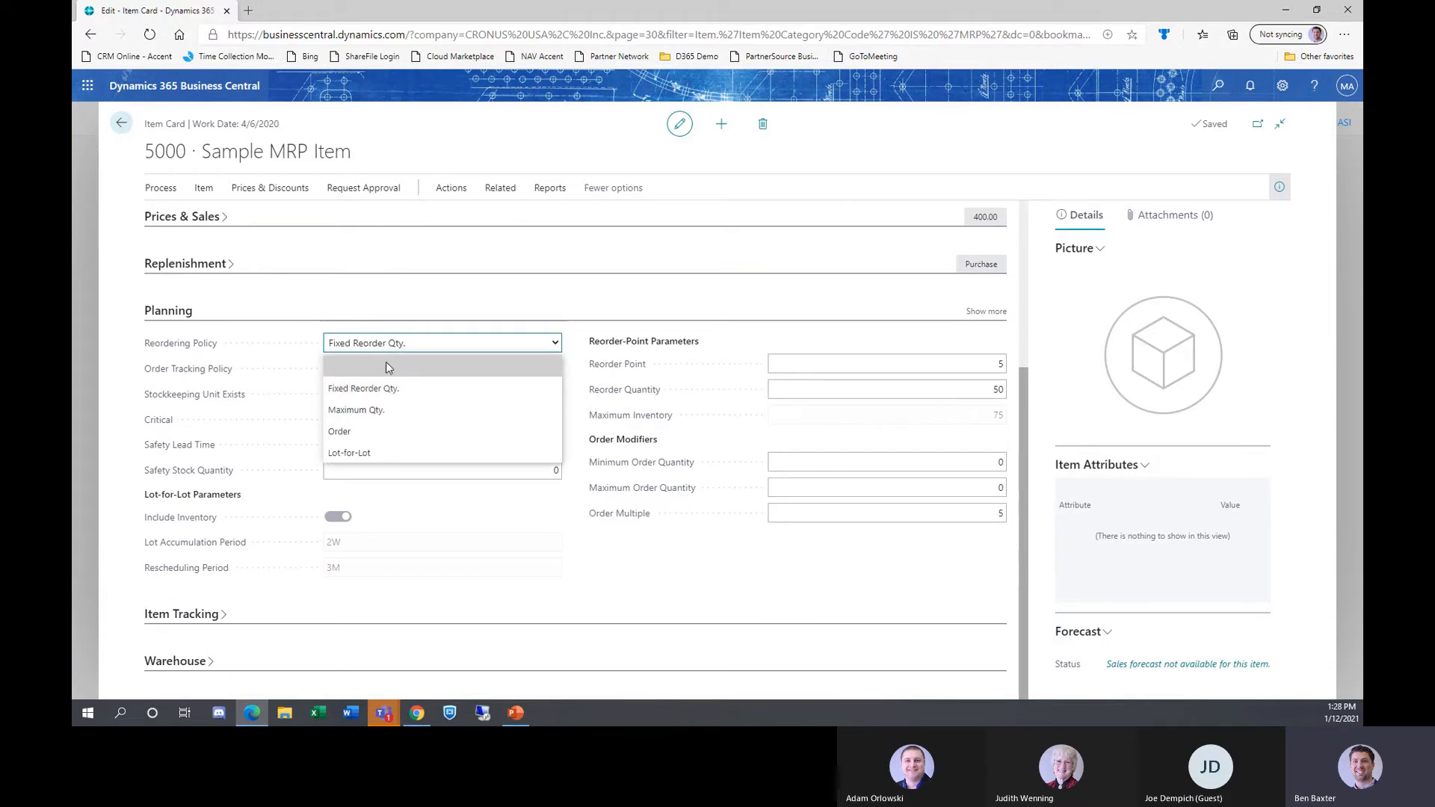
pyautogui.click(381, 367)
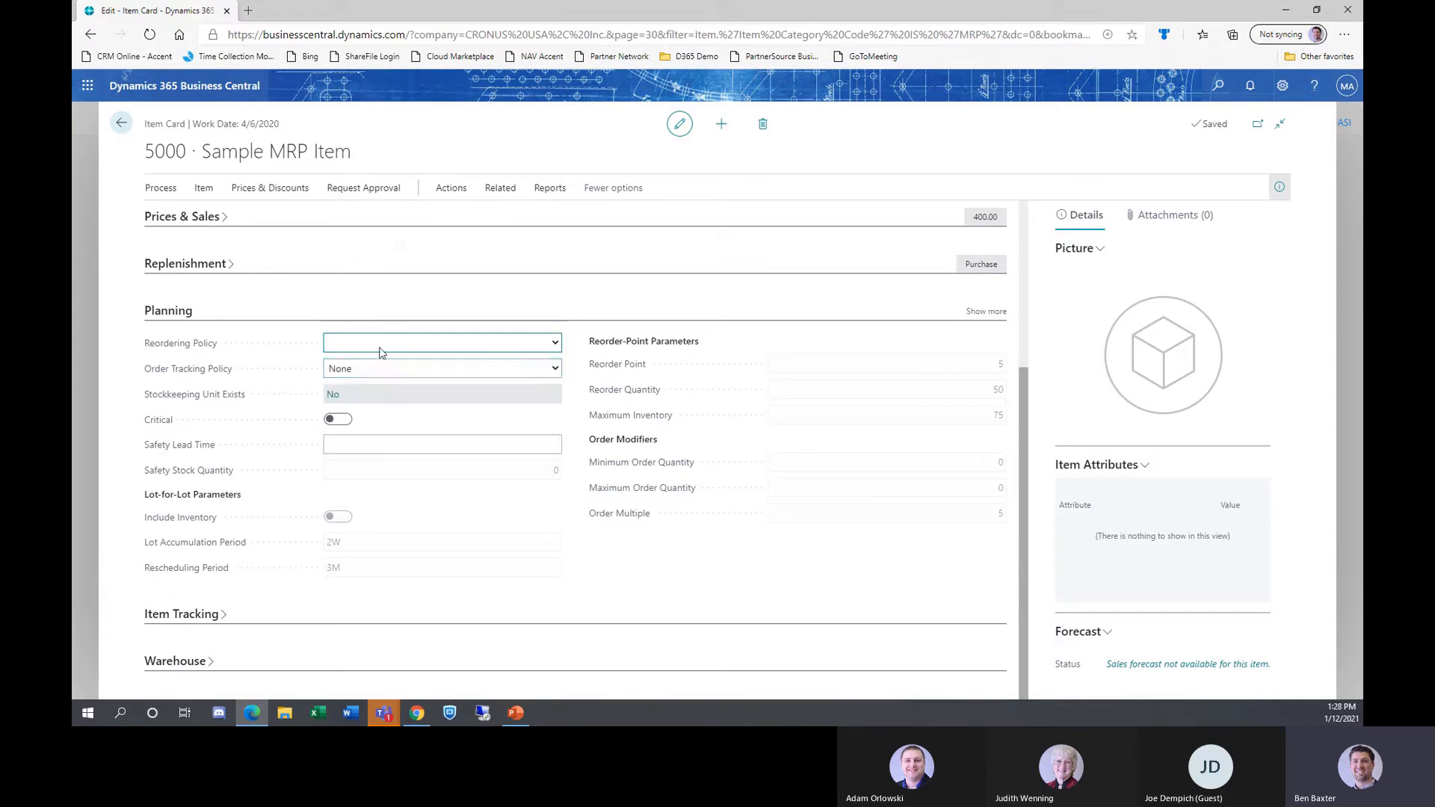
pyautogui.click(379, 347)
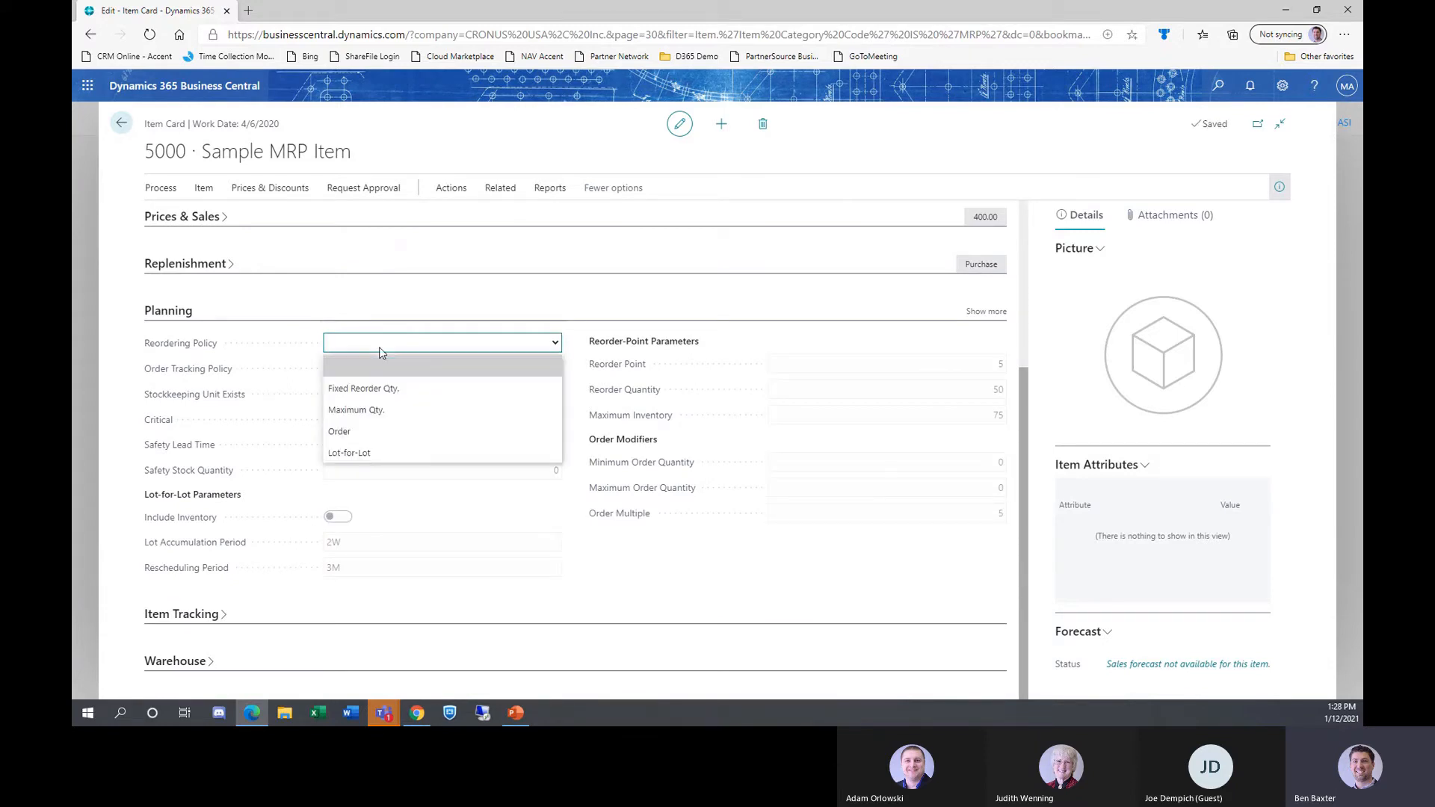
pyautogui.click(367, 388)
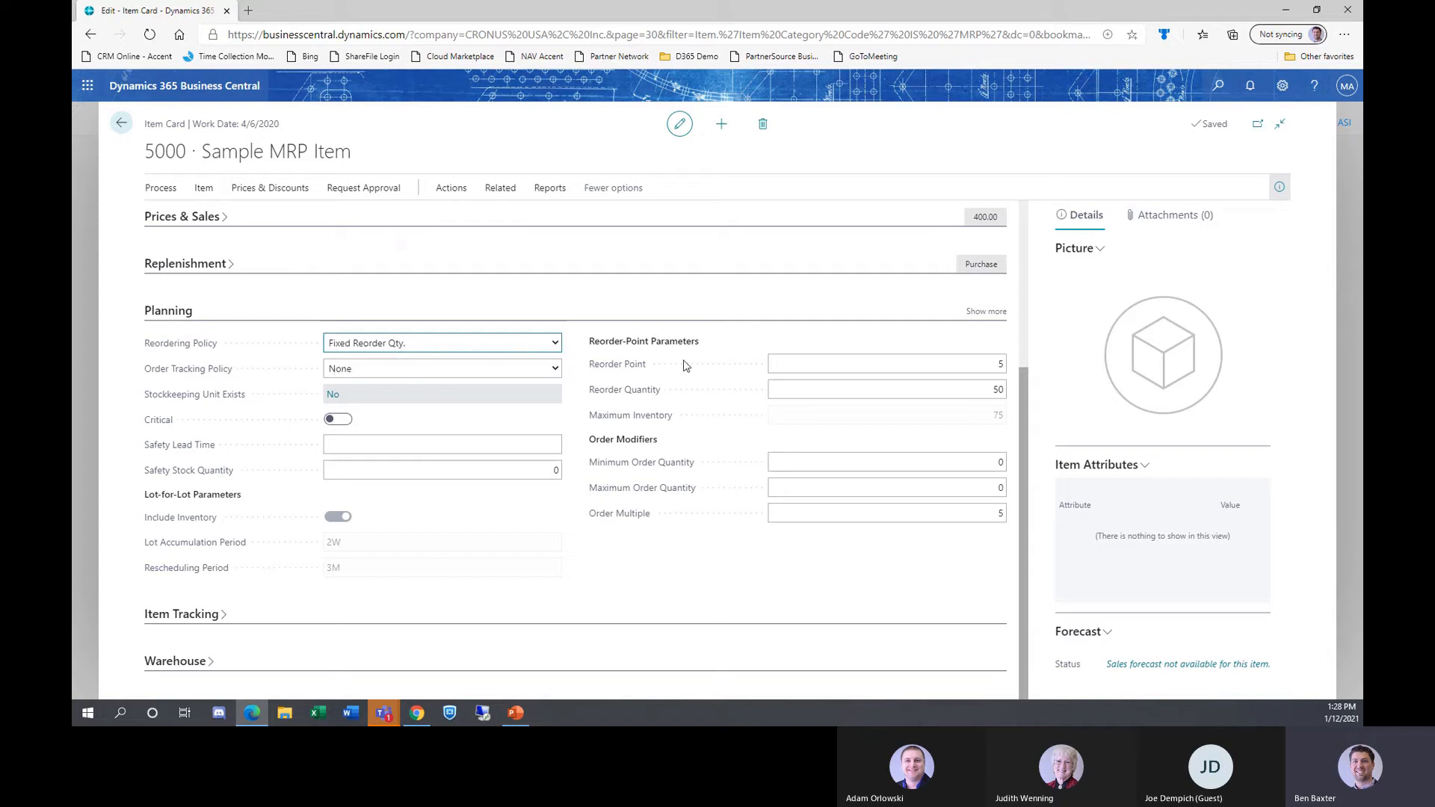
pyautogui.click(954, 365)
pyautogui.moveTo(648, 397)
# Leave the item card and open the Planning Worksheets page from the company home page.
pyautogui.click(126, 127)
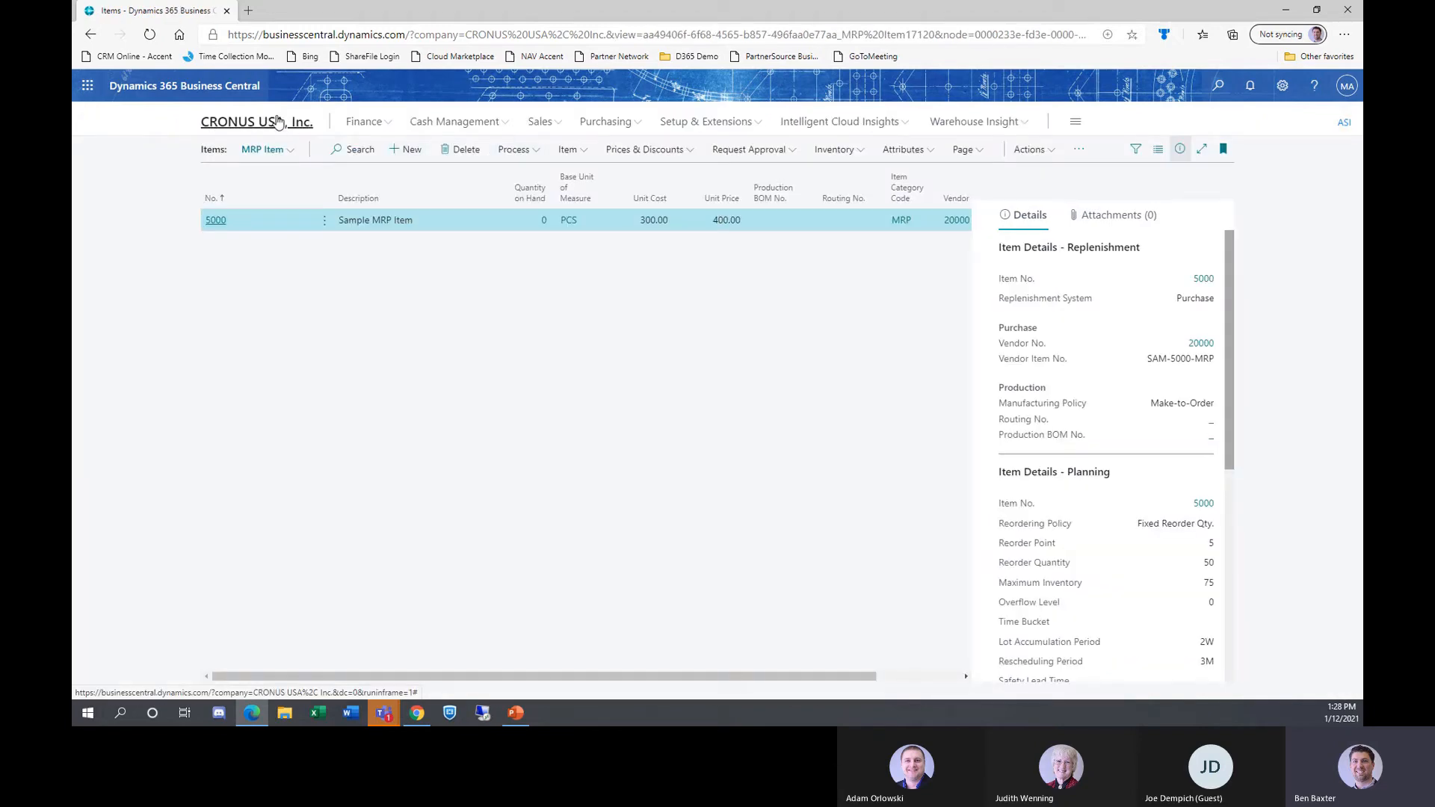
pyautogui.click(277, 121)
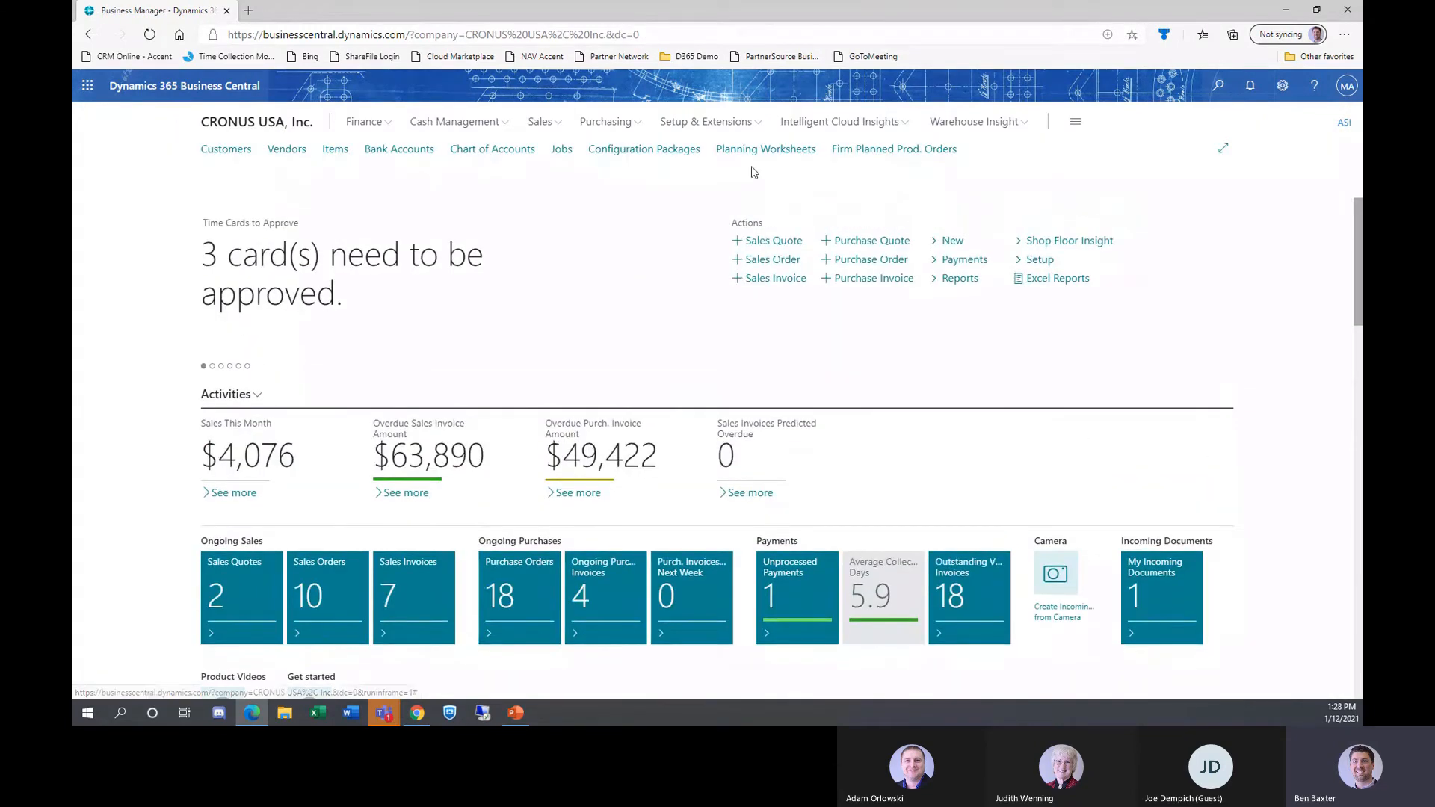
pyautogui.click(739, 152)
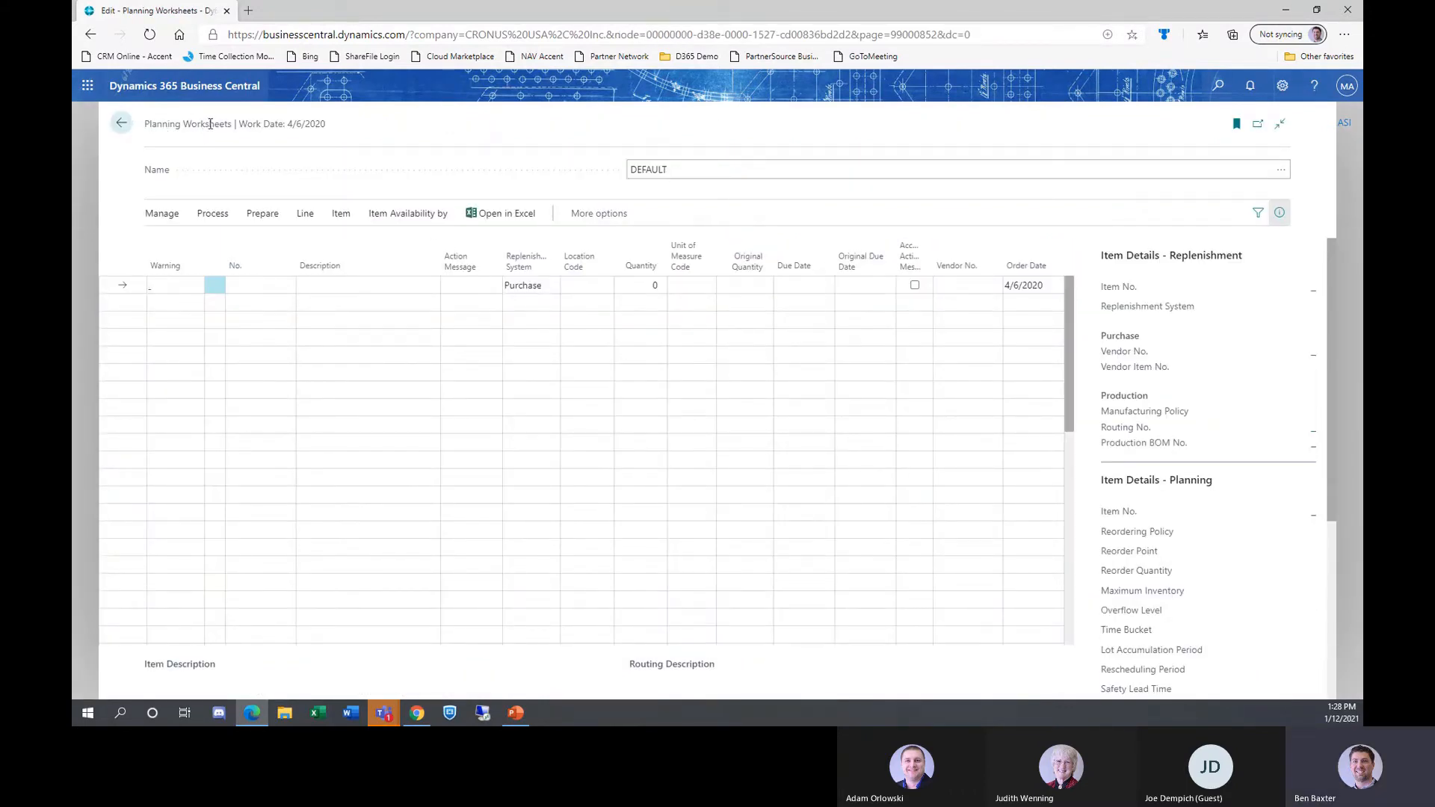
# Calculate a regenerative plan with MPS and MRP from 4/7/2020 to 1/1/2021 for item 5000 at location MAIN.
pyautogui.click(262, 215)
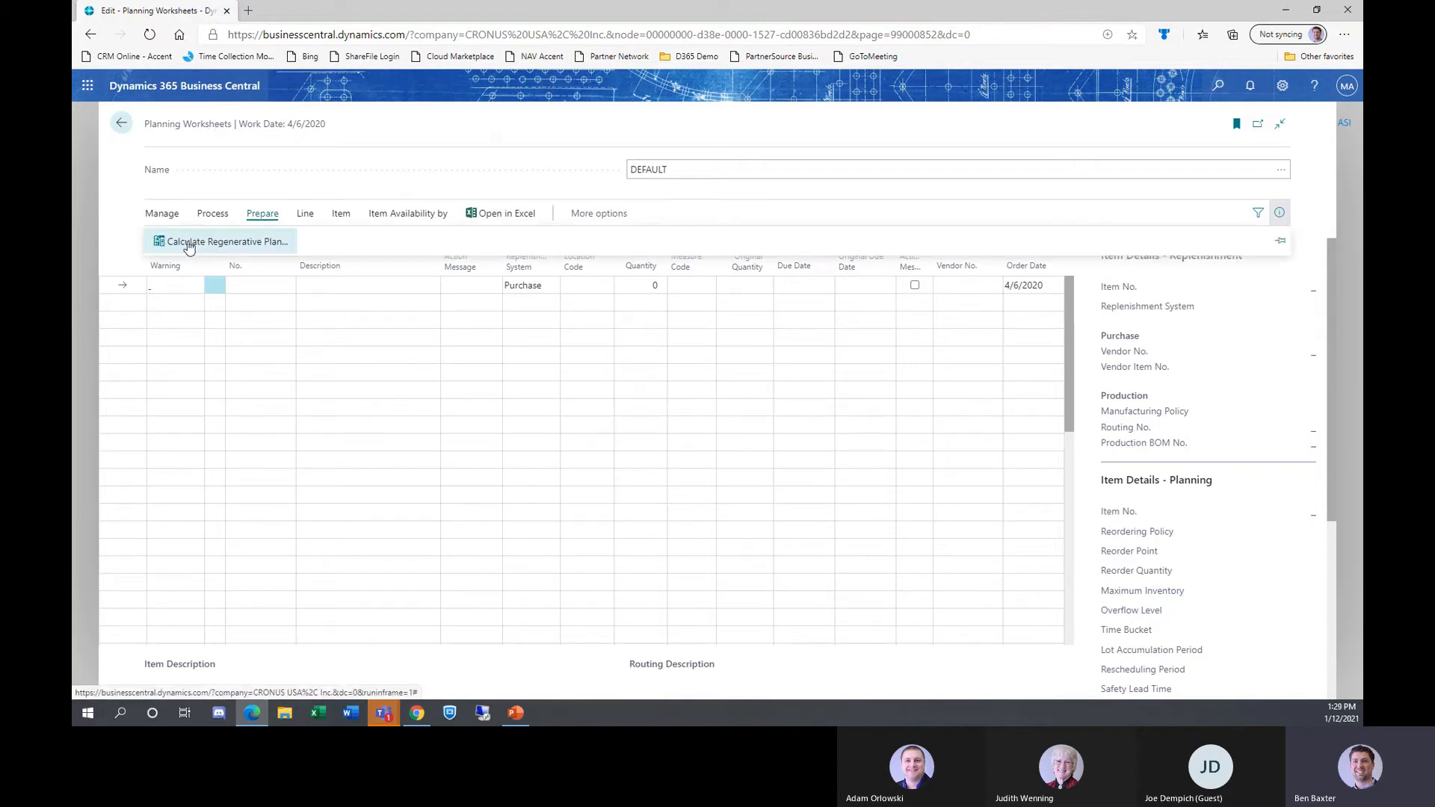
pyautogui.click(240, 243)
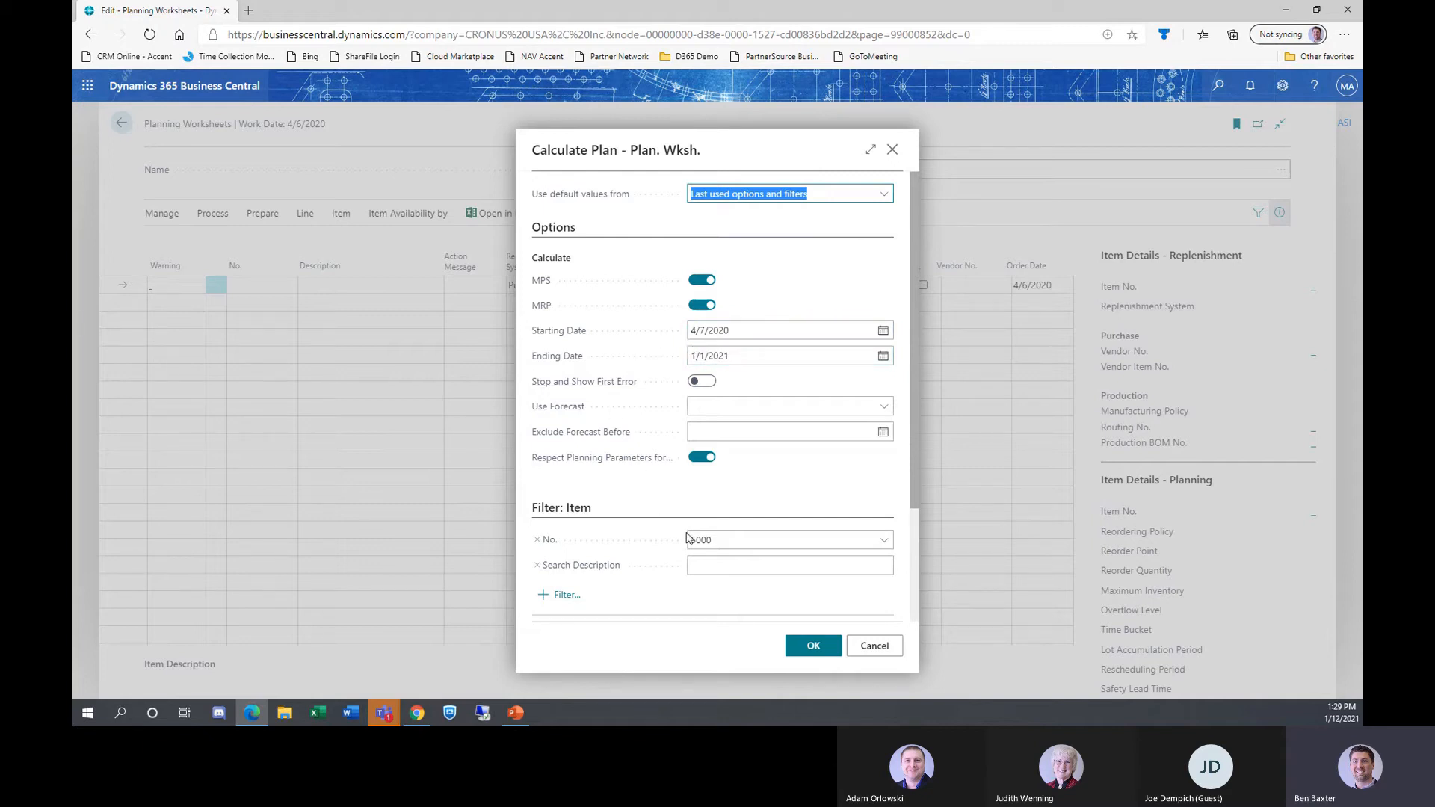
pyautogui.click(712, 545)
pyautogui.scroll(-3, 729, 540)
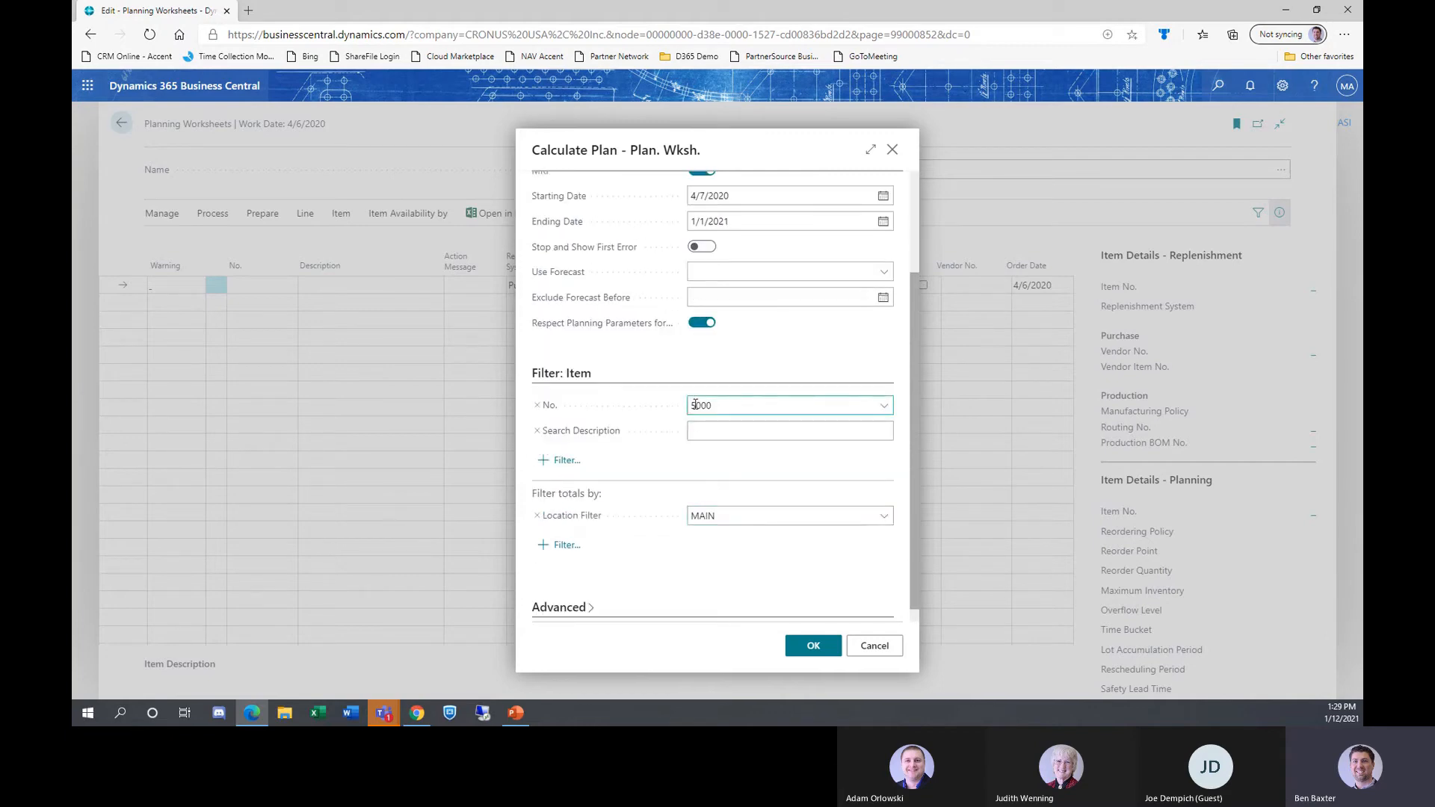
pyautogui.click(737, 516)
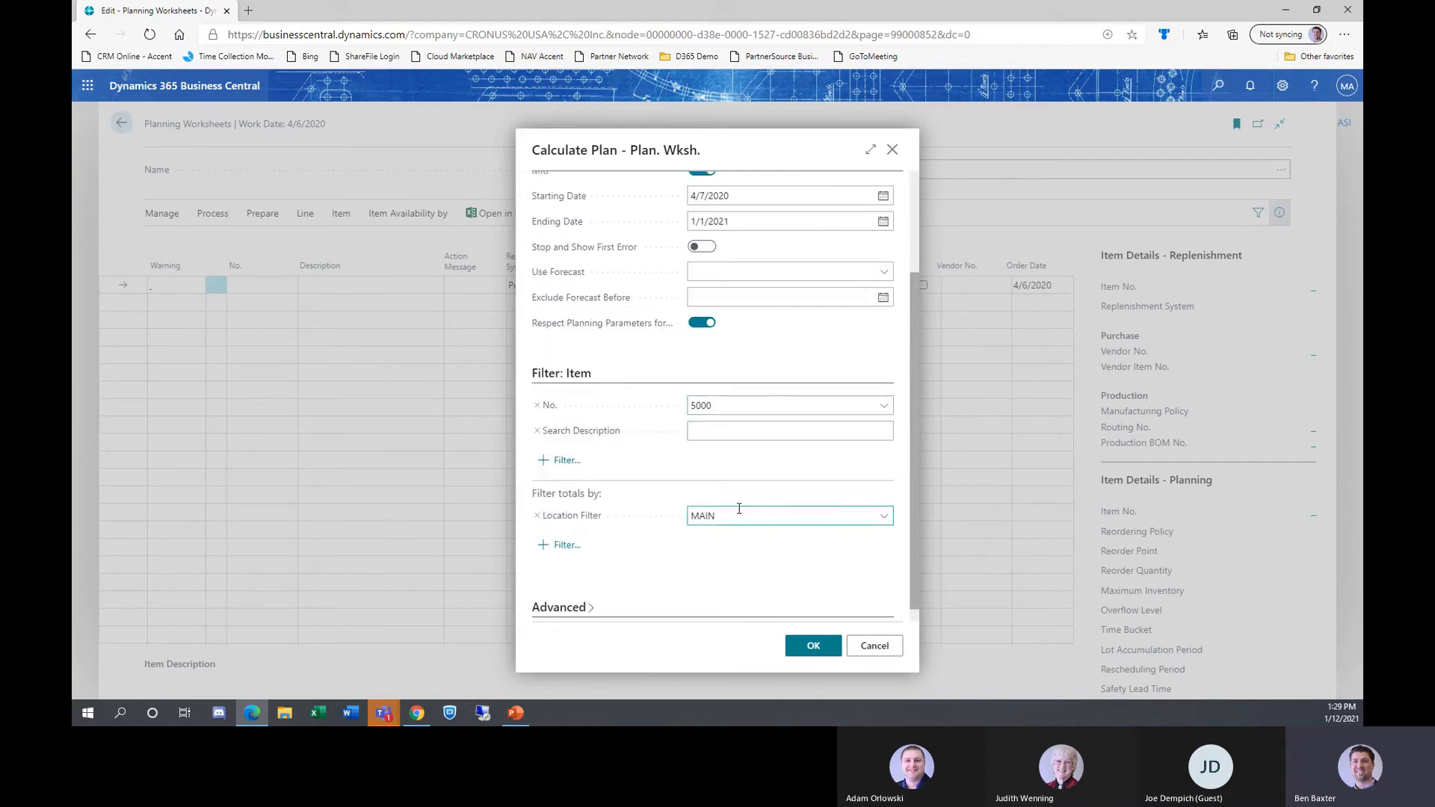
pyautogui.click(696, 426)
pyautogui.scroll(3, 625, 369)
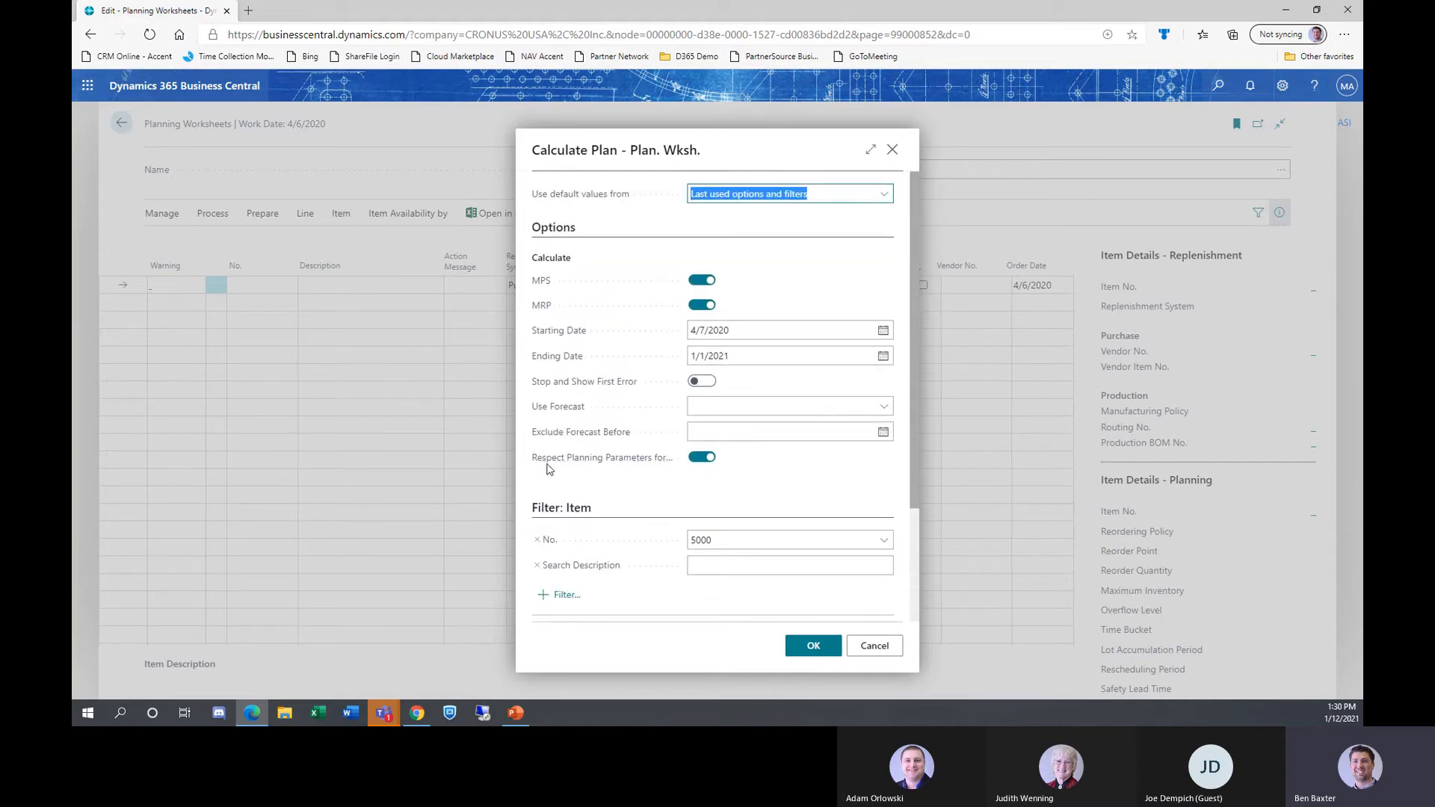
pyautogui.moveTo(565, 464)
pyautogui.click(817, 647)
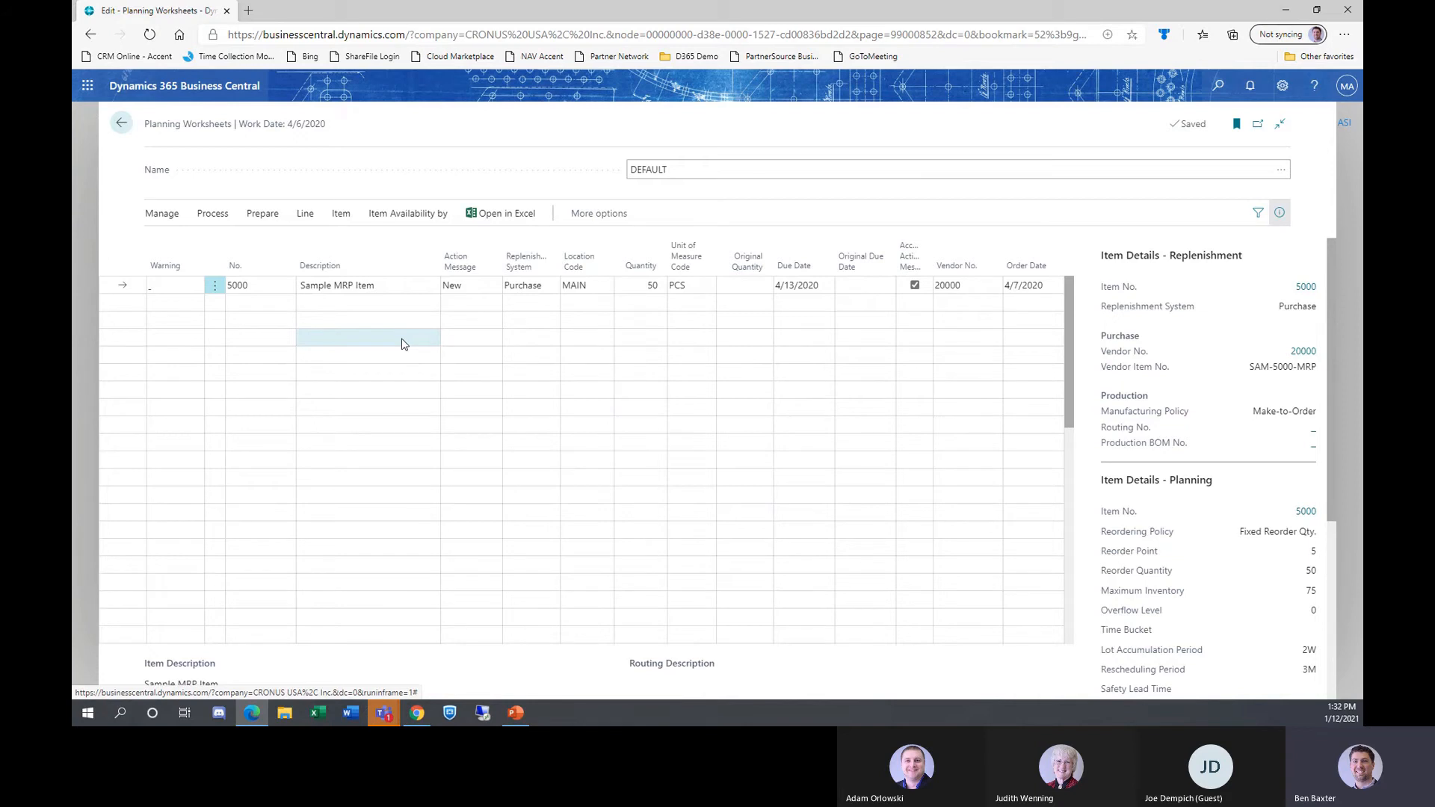
# Inspect the untracked planning elements behind the suggested quantity on the item 5000 planning line.
pyautogui.click(635, 282)
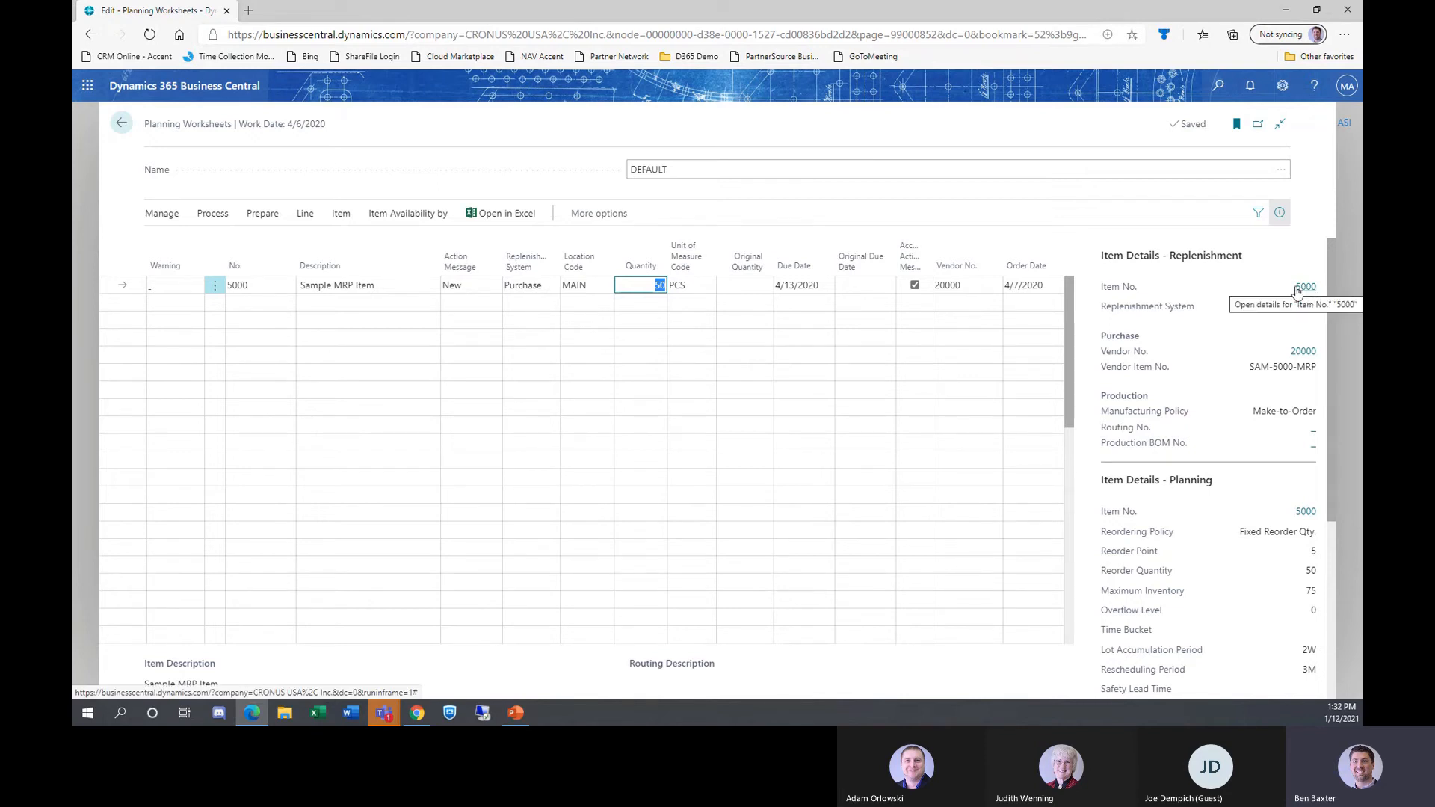
pyautogui.click(151, 296)
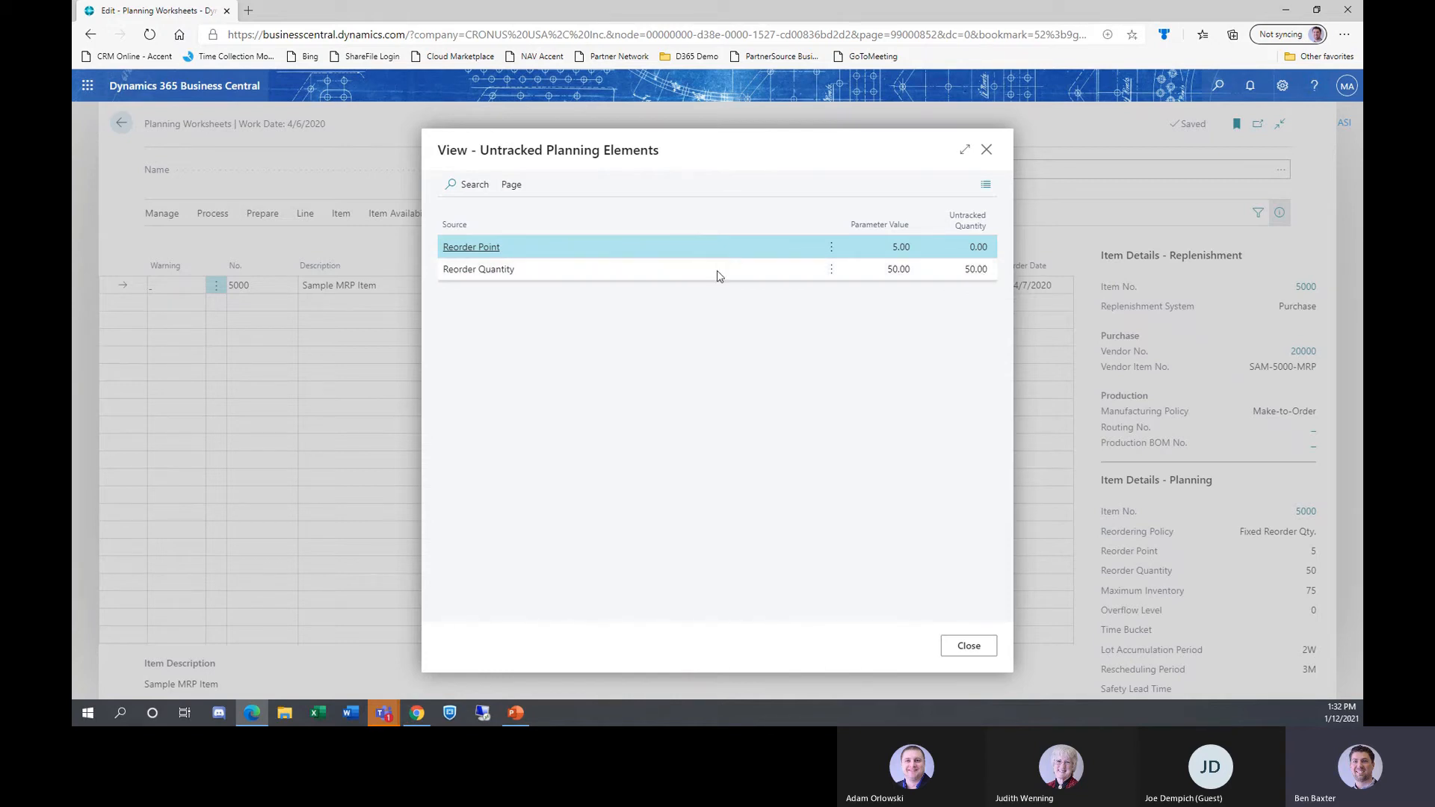
pyautogui.click(970, 647)
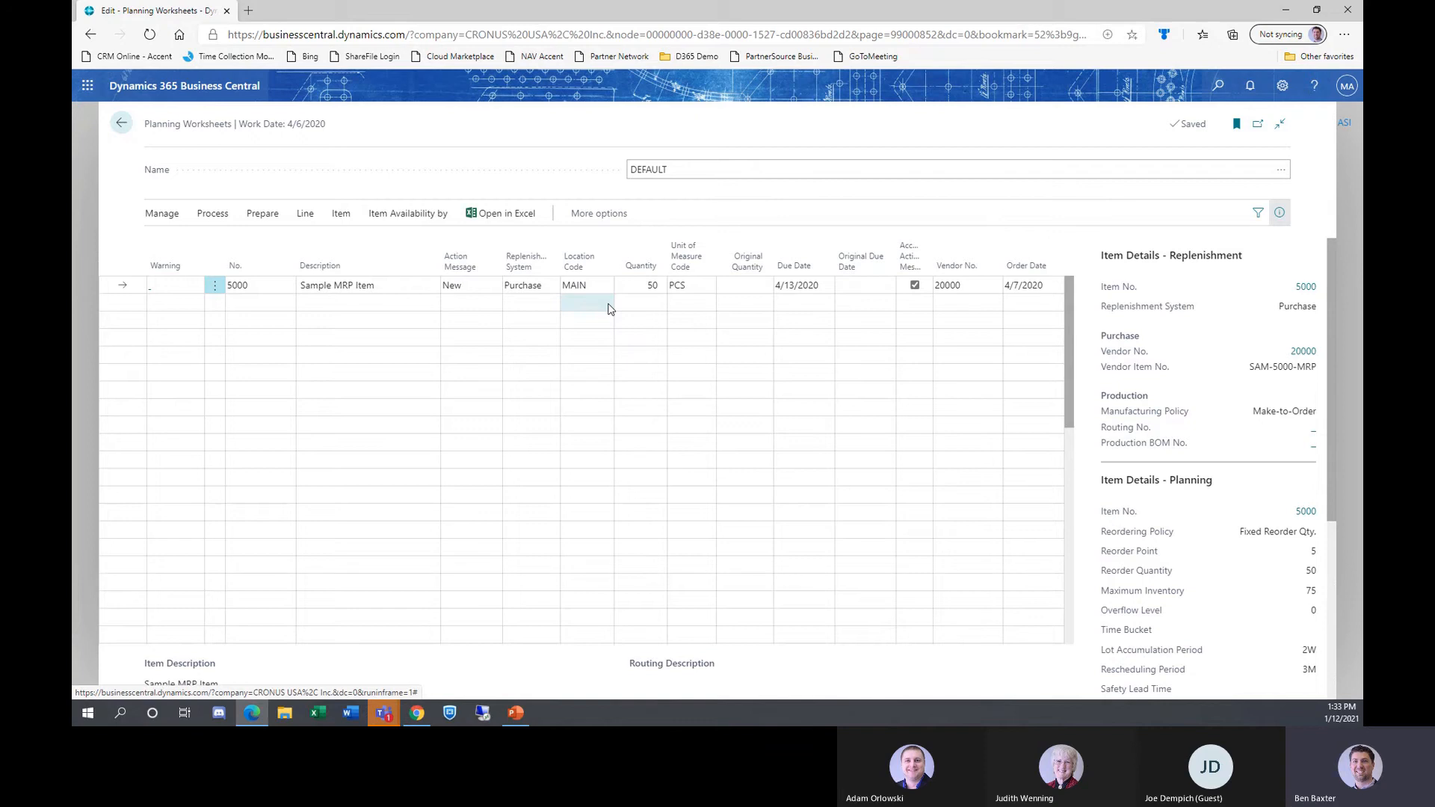
# Change the planning line's quantity to 70, then set it back to 50.
pyautogui.click(654, 285)
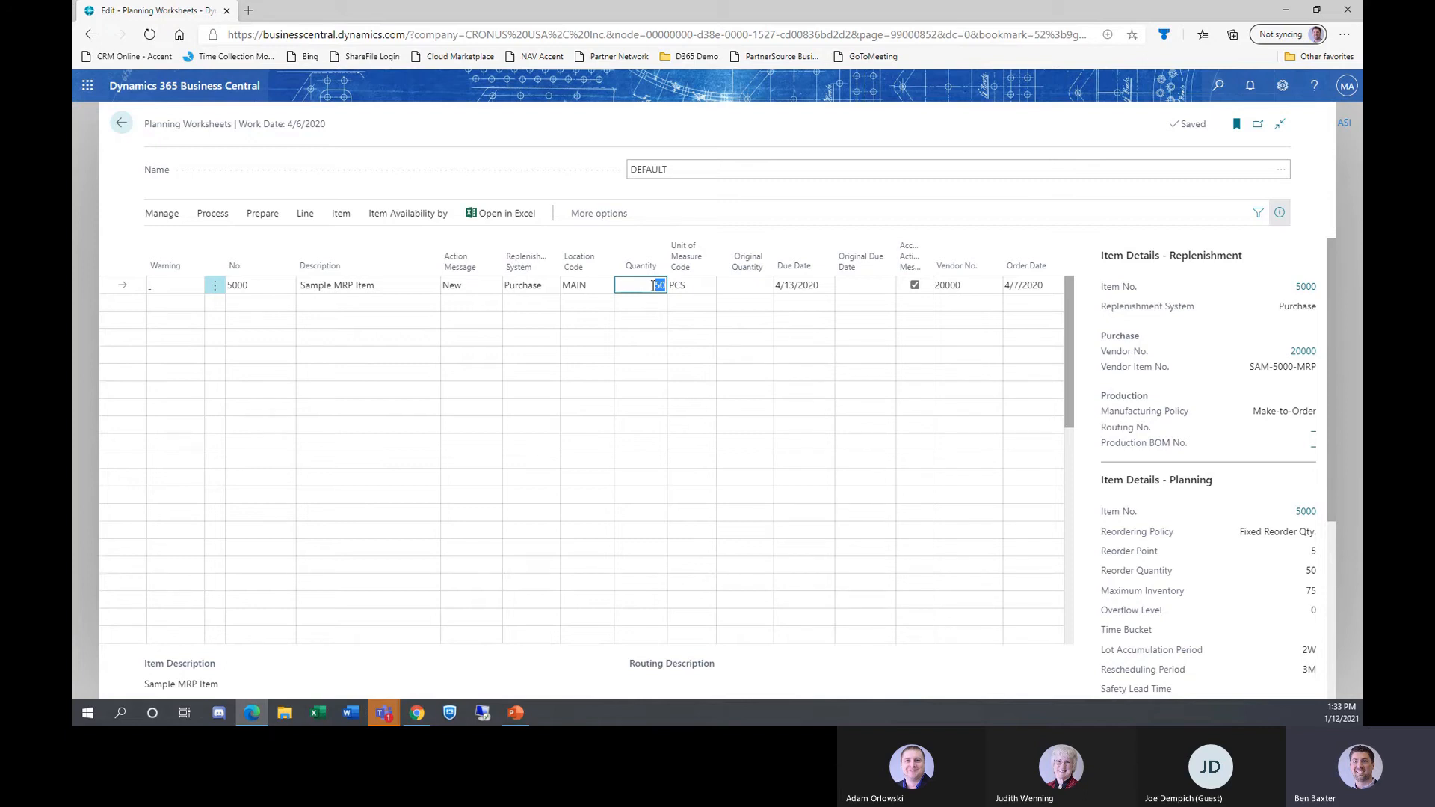
pyautogui.click(646, 285)
pyautogui.moveTo(646, 285); pyautogui.dragTo(720, 290)
pyautogui.write('70')
pyautogui.moveTo(654, 287); pyautogui.dragTo(677, 282)
pyautogui.write('50')
pyautogui.click(602, 287)
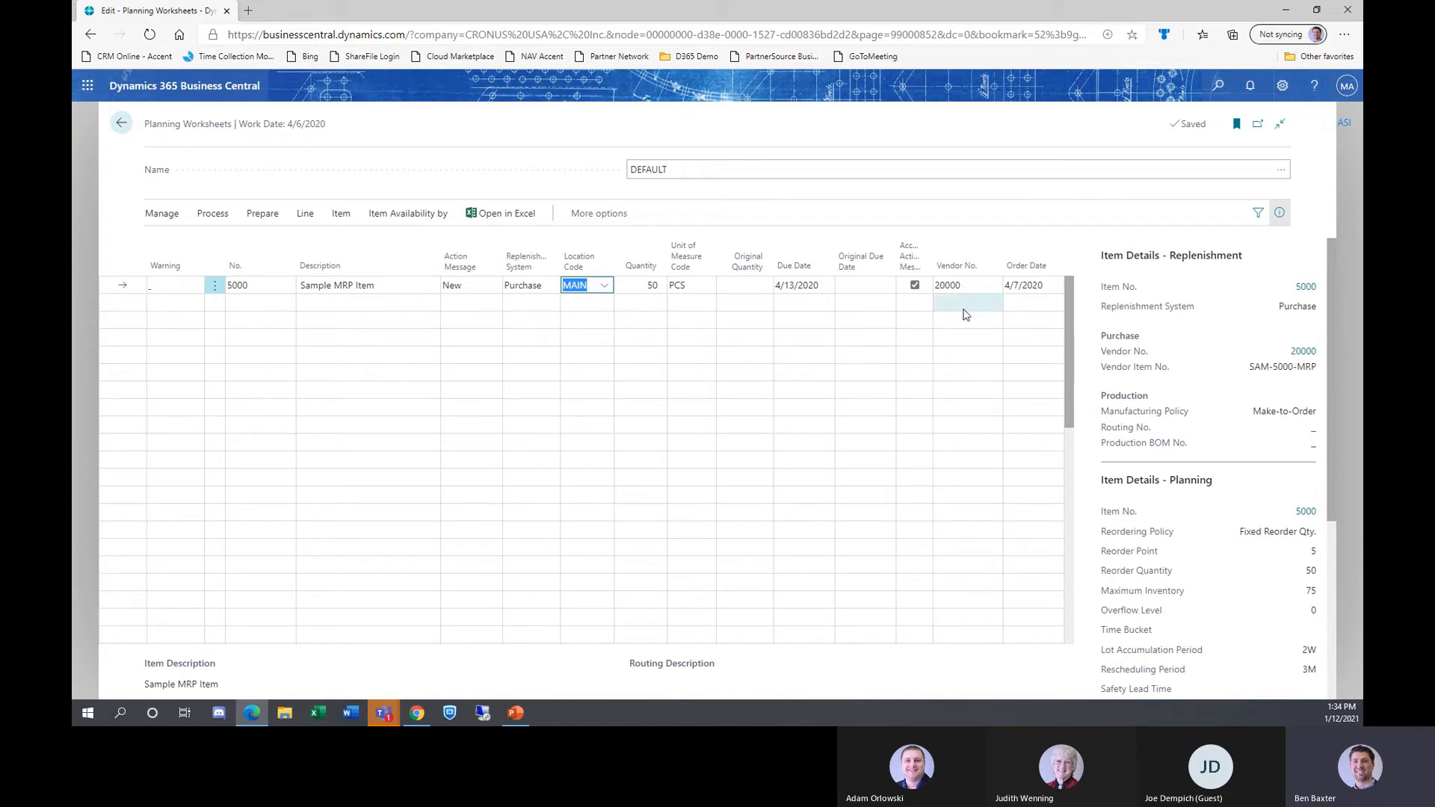
# Look up the alternative vendors and their lead times for the planning line in the Item Vendor Catalog, then cancel the selection.
pyautogui.click(972, 287)
pyautogui.click(993, 286)
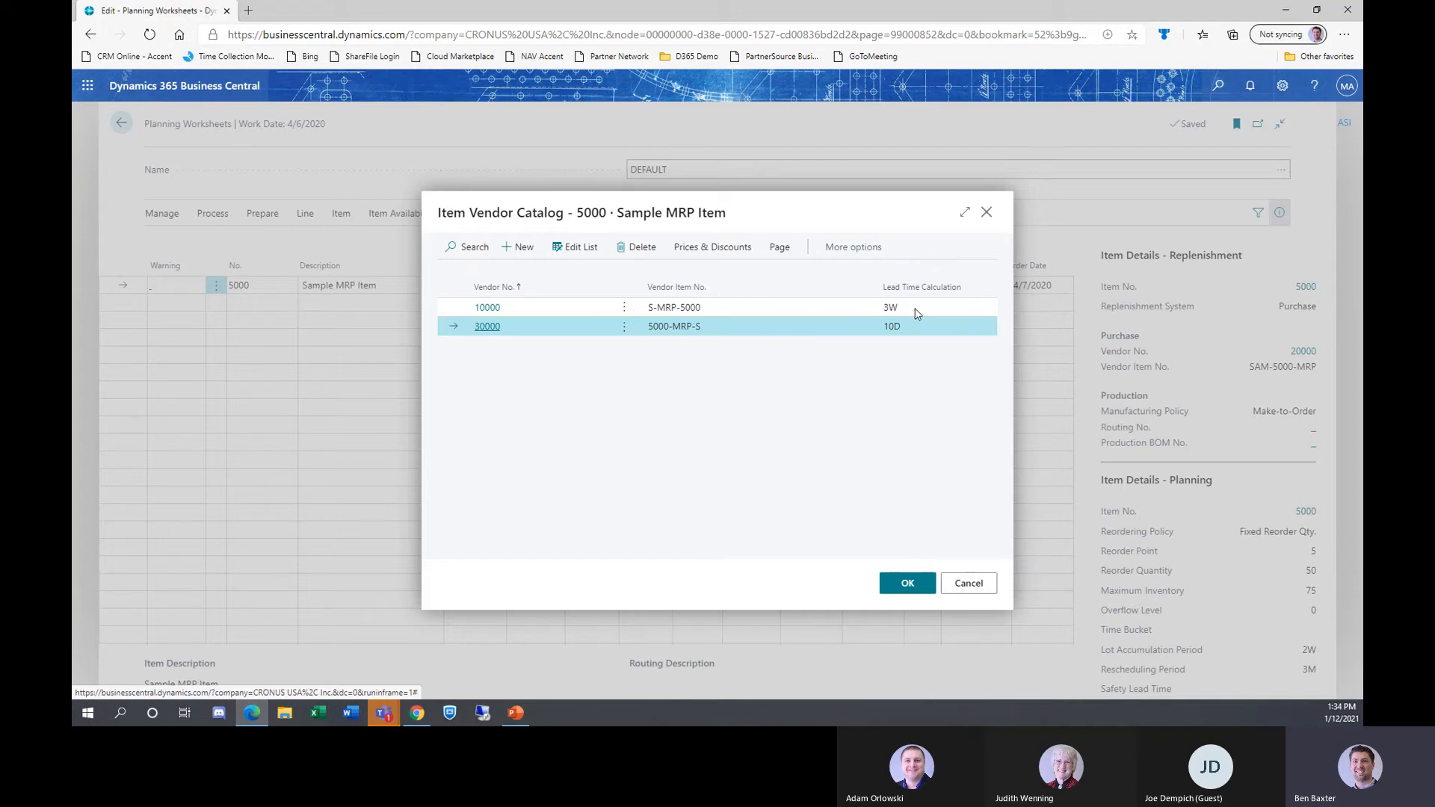
pyautogui.click(965, 584)
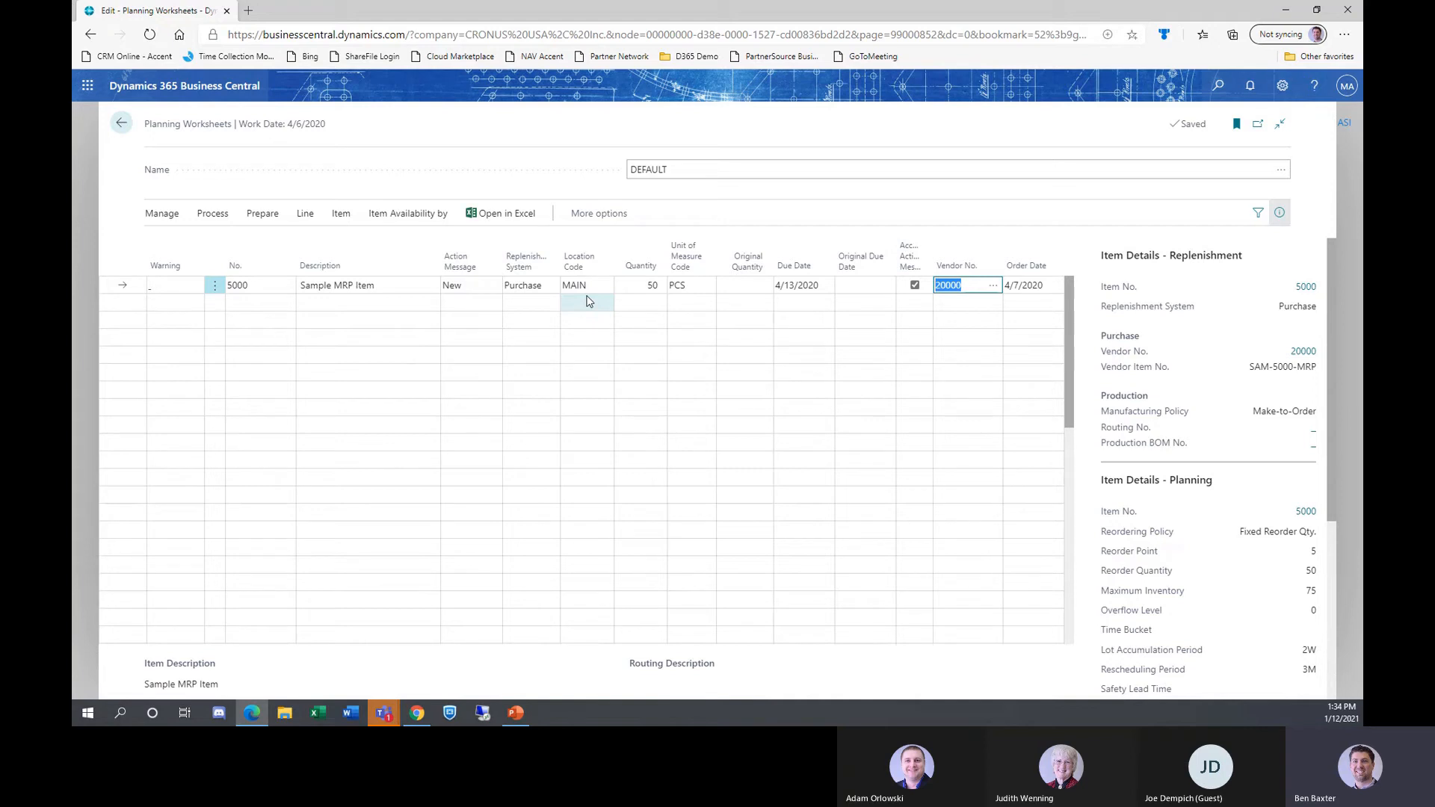
pyautogui.click(408, 281)
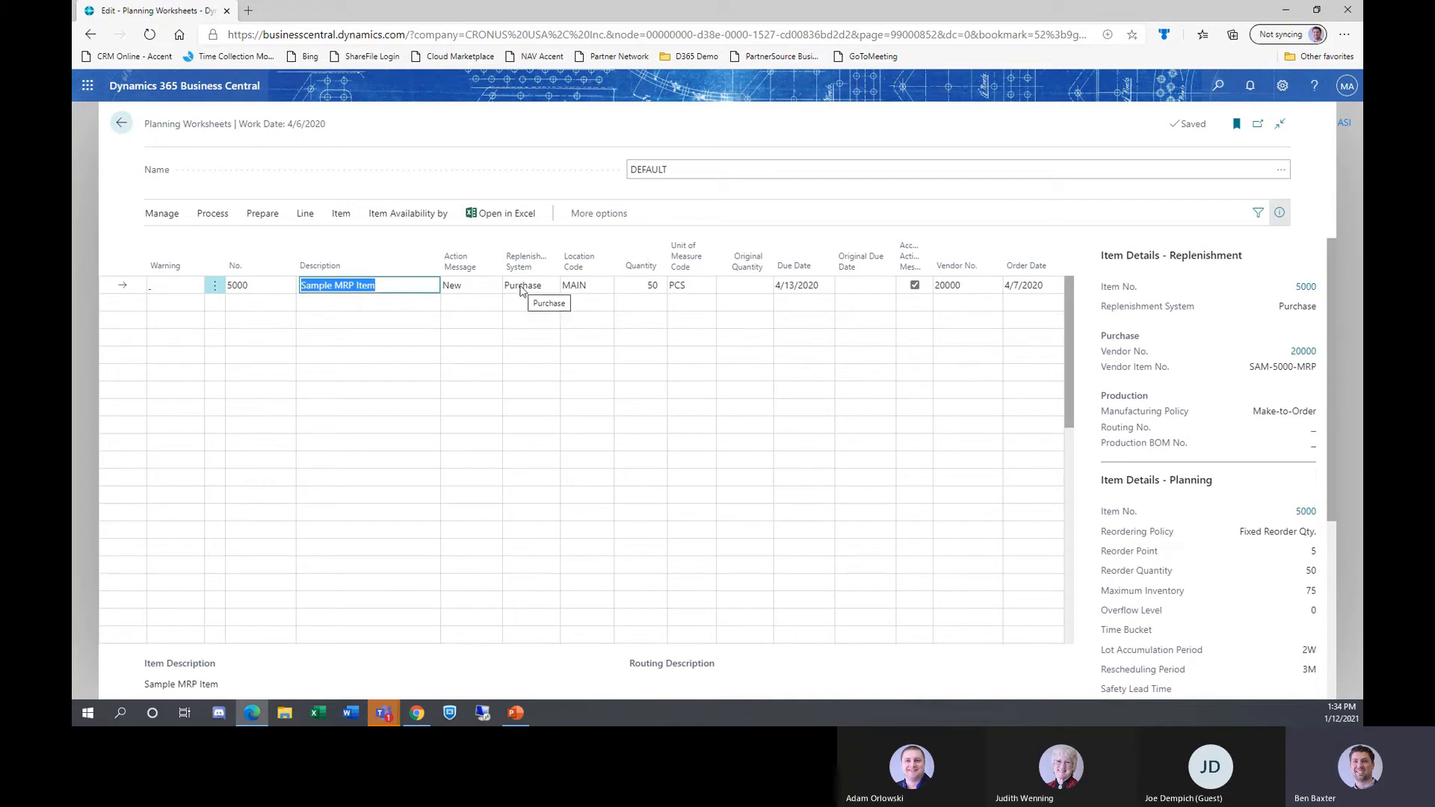
pyautogui.click(212, 214)
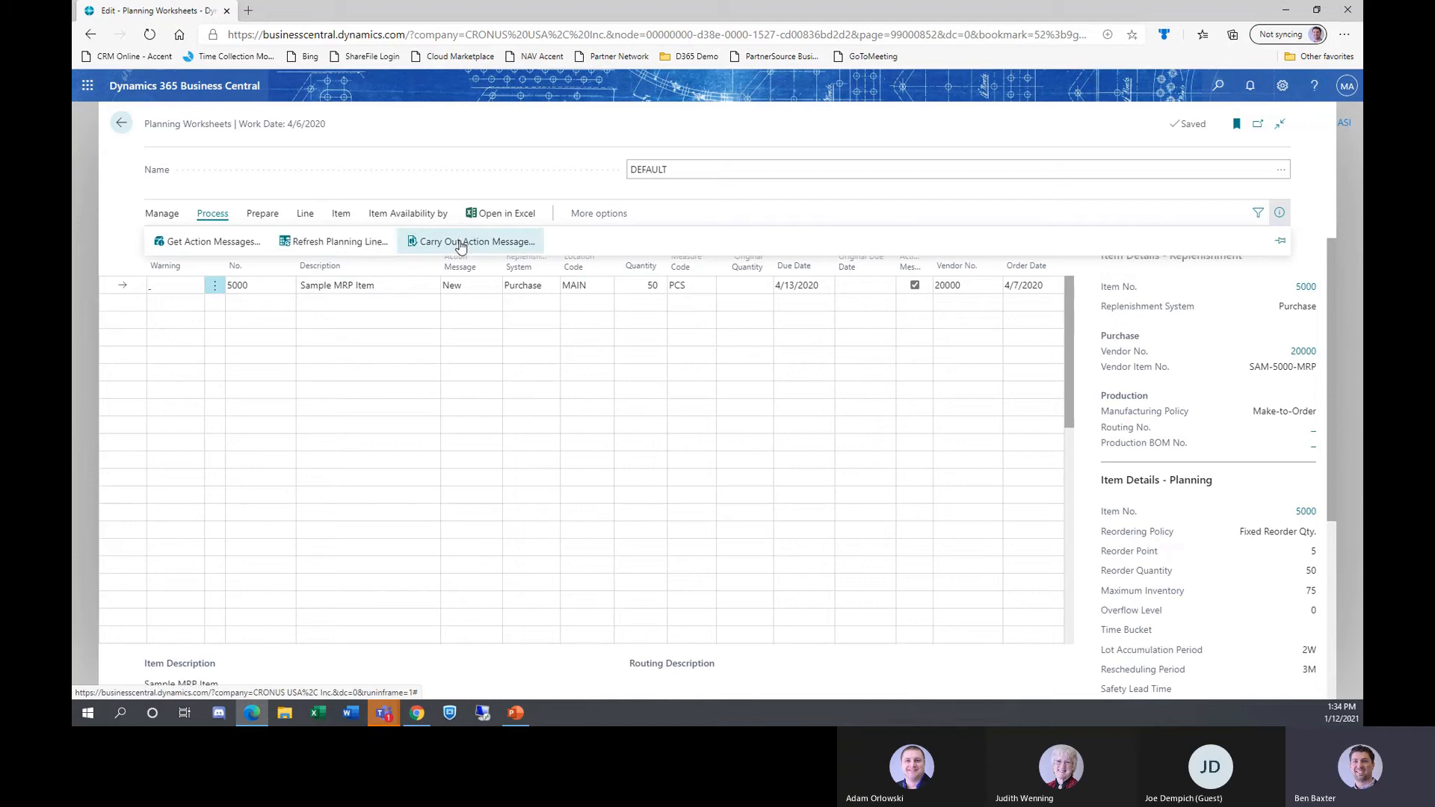
pyautogui.click(984, 372)
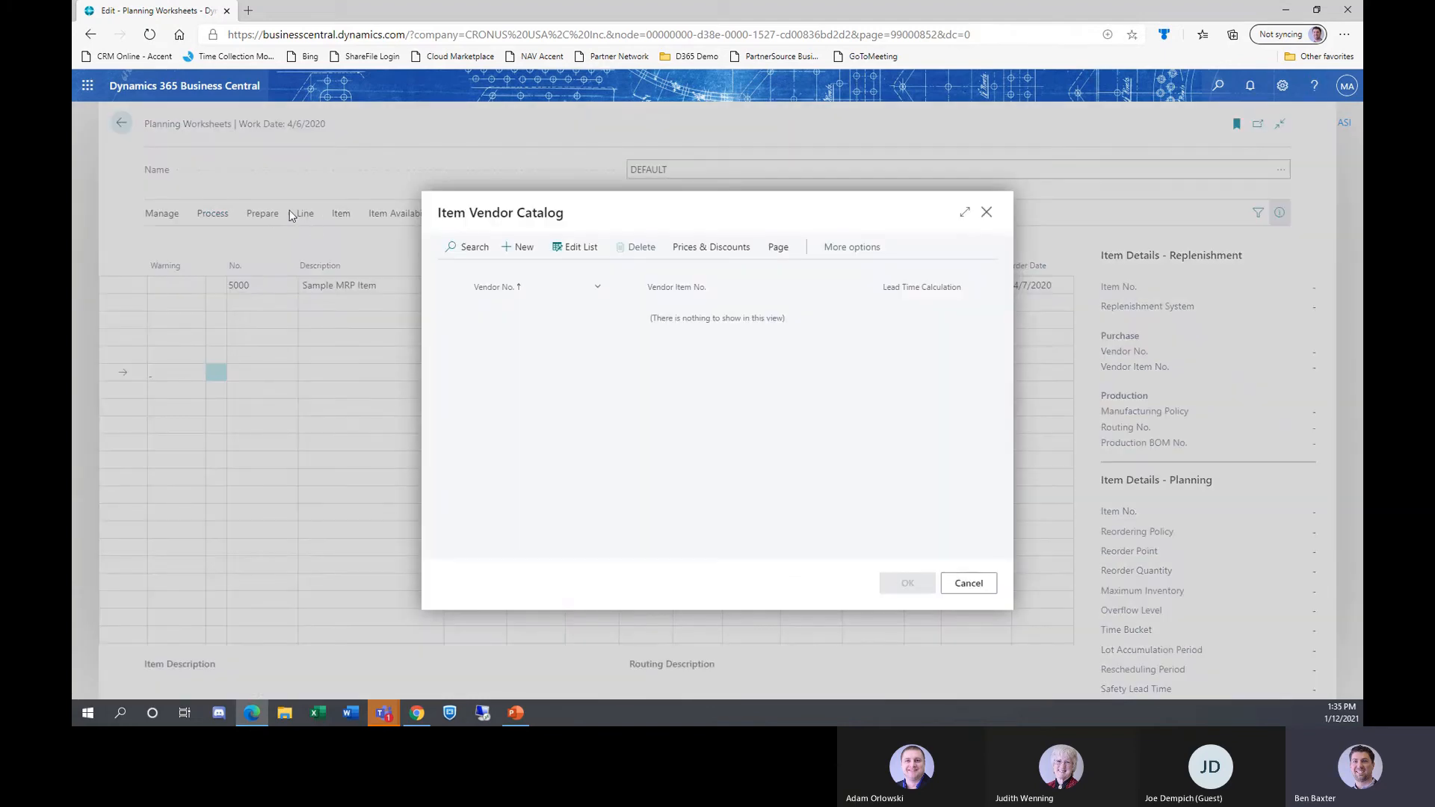
pyautogui.click(986, 215)
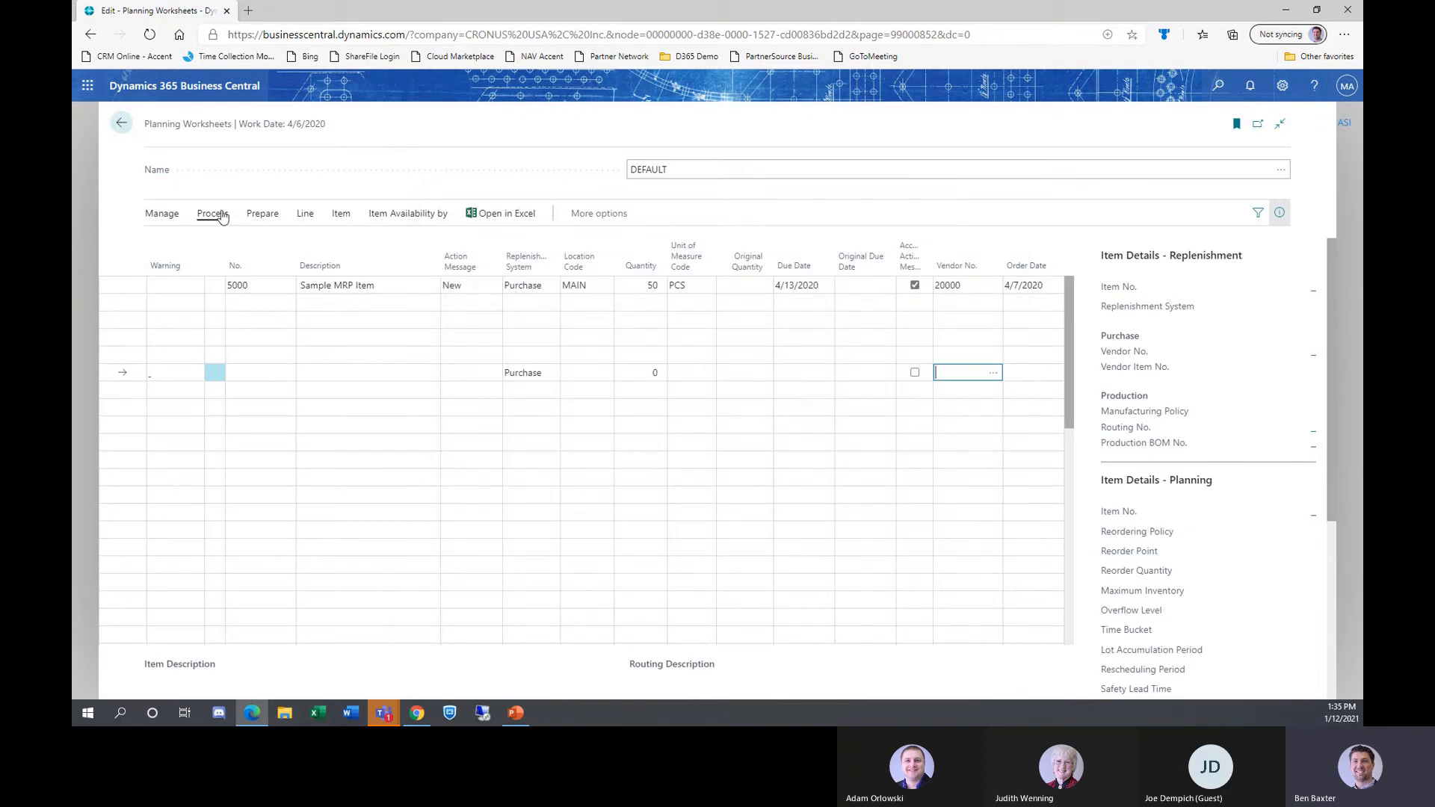
pyautogui.click(213, 214)
pyautogui.click(498, 184)
# Clear Accept Action Message on the item 5000 planning line, then accept it again.
pyautogui.click(915, 285)
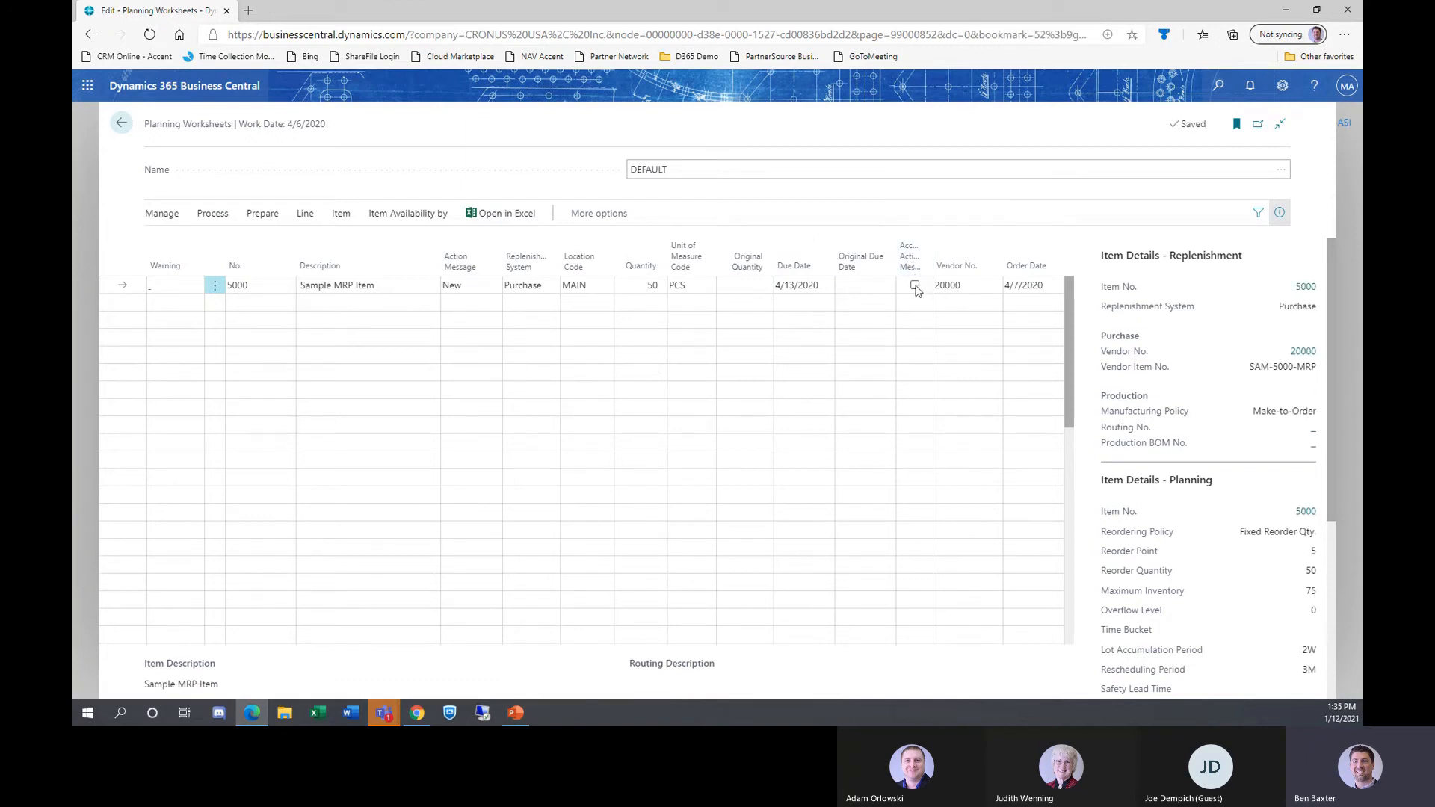
pyautogui.click(915, 285)
pyautogui.click(915, 286)
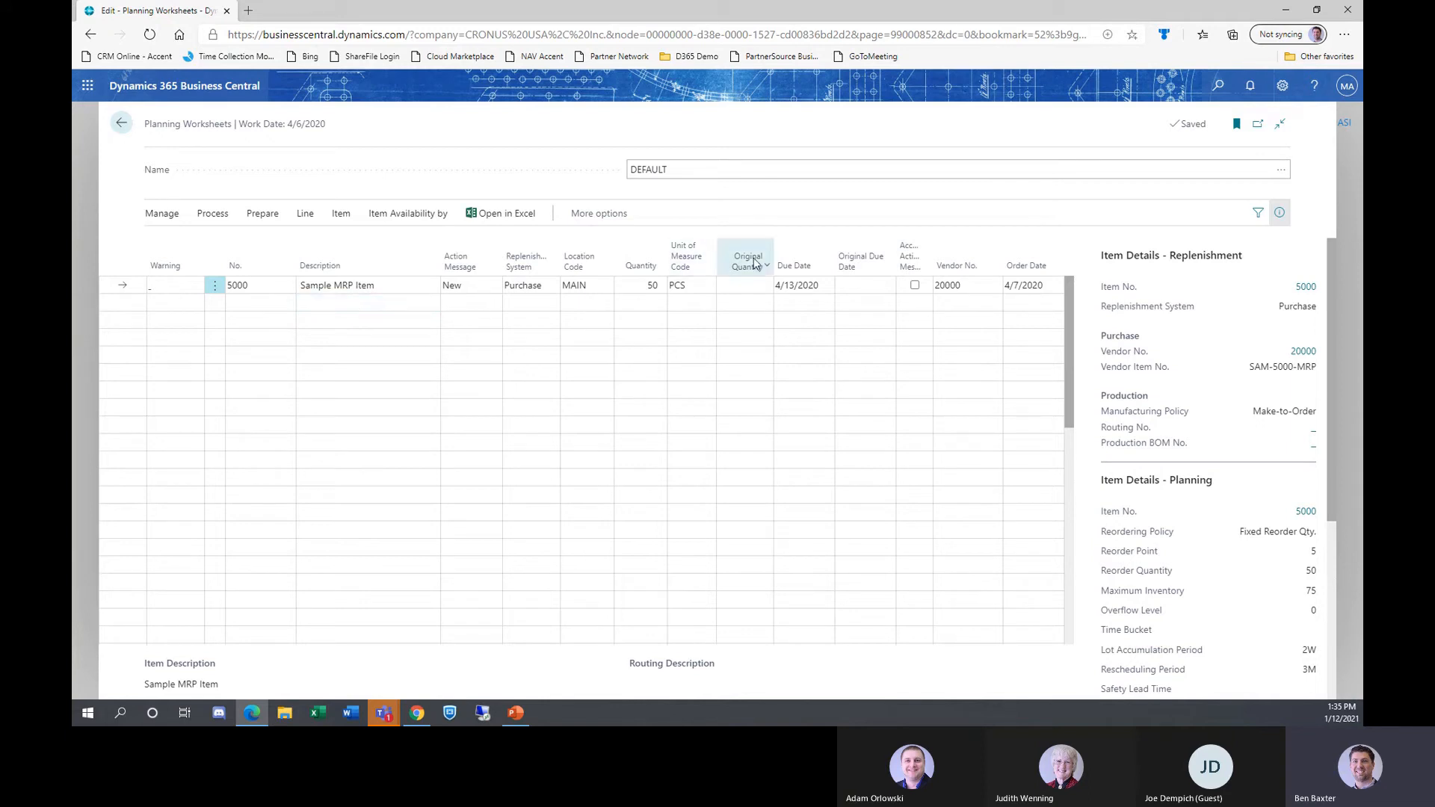
pyautogui.click(915, 285)
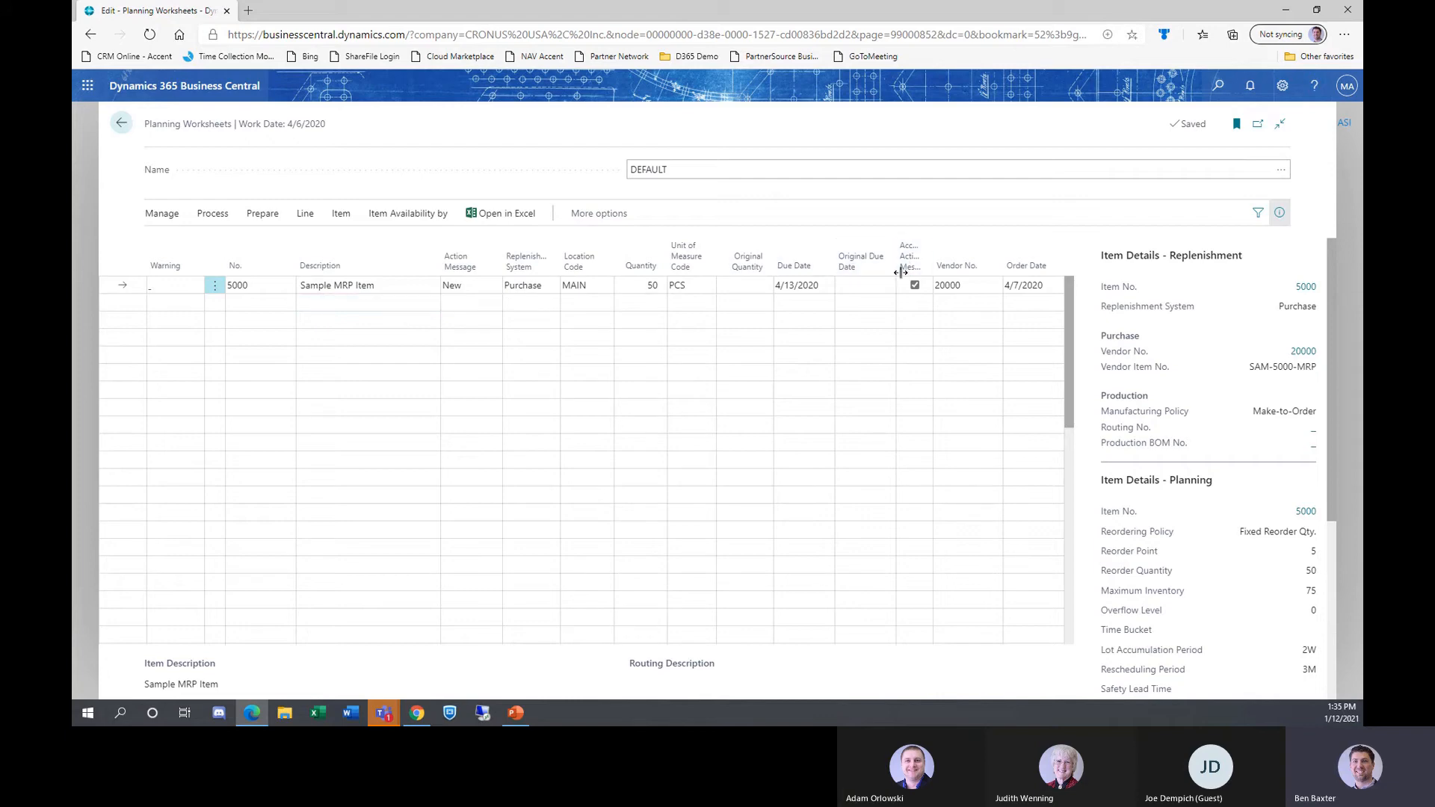
# Carry out the accepted action message for the item 5000 planning line to create its purchase order.
pyautogui.click(207, 226)
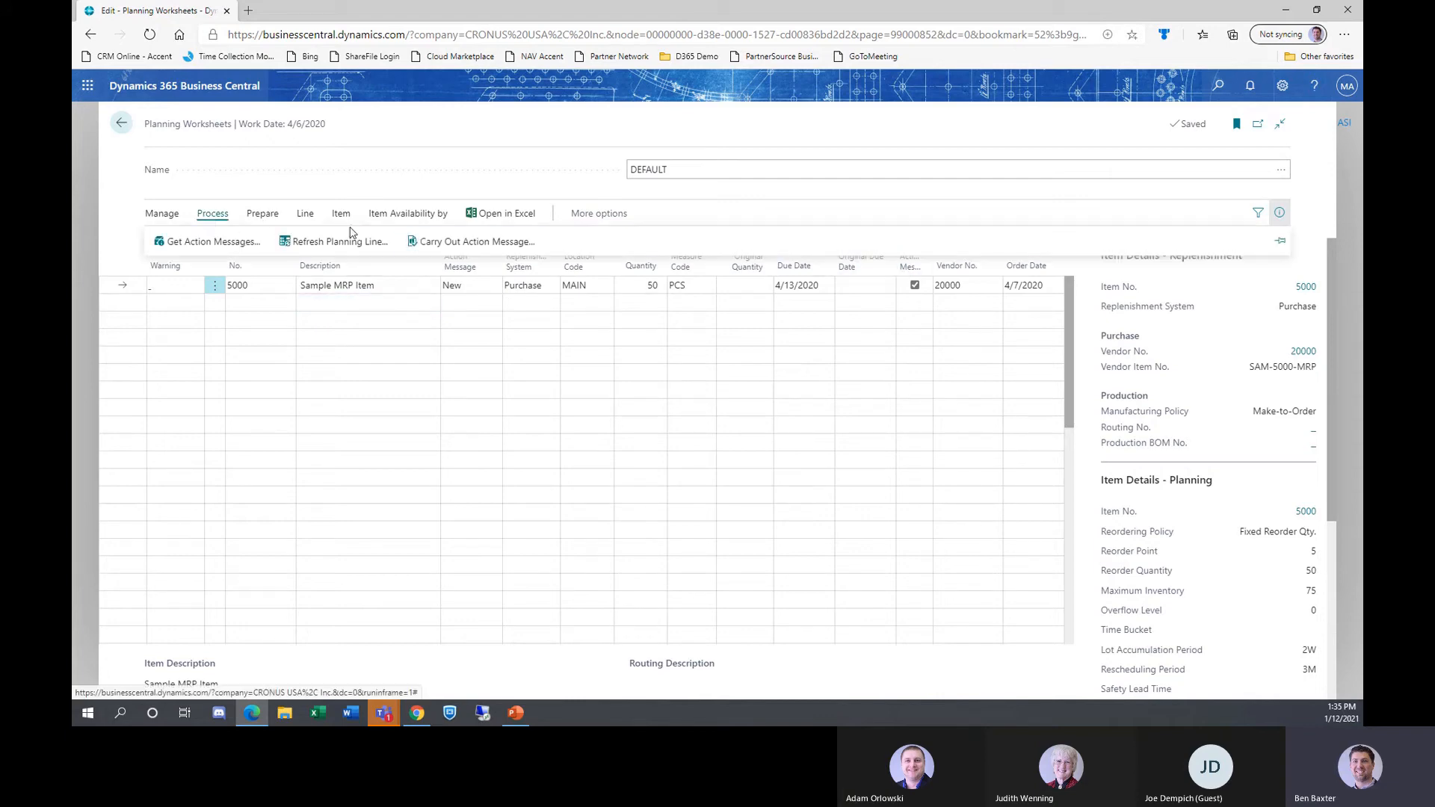
pyautogui.click(467, 242)
pyautogui.click(813, 616)
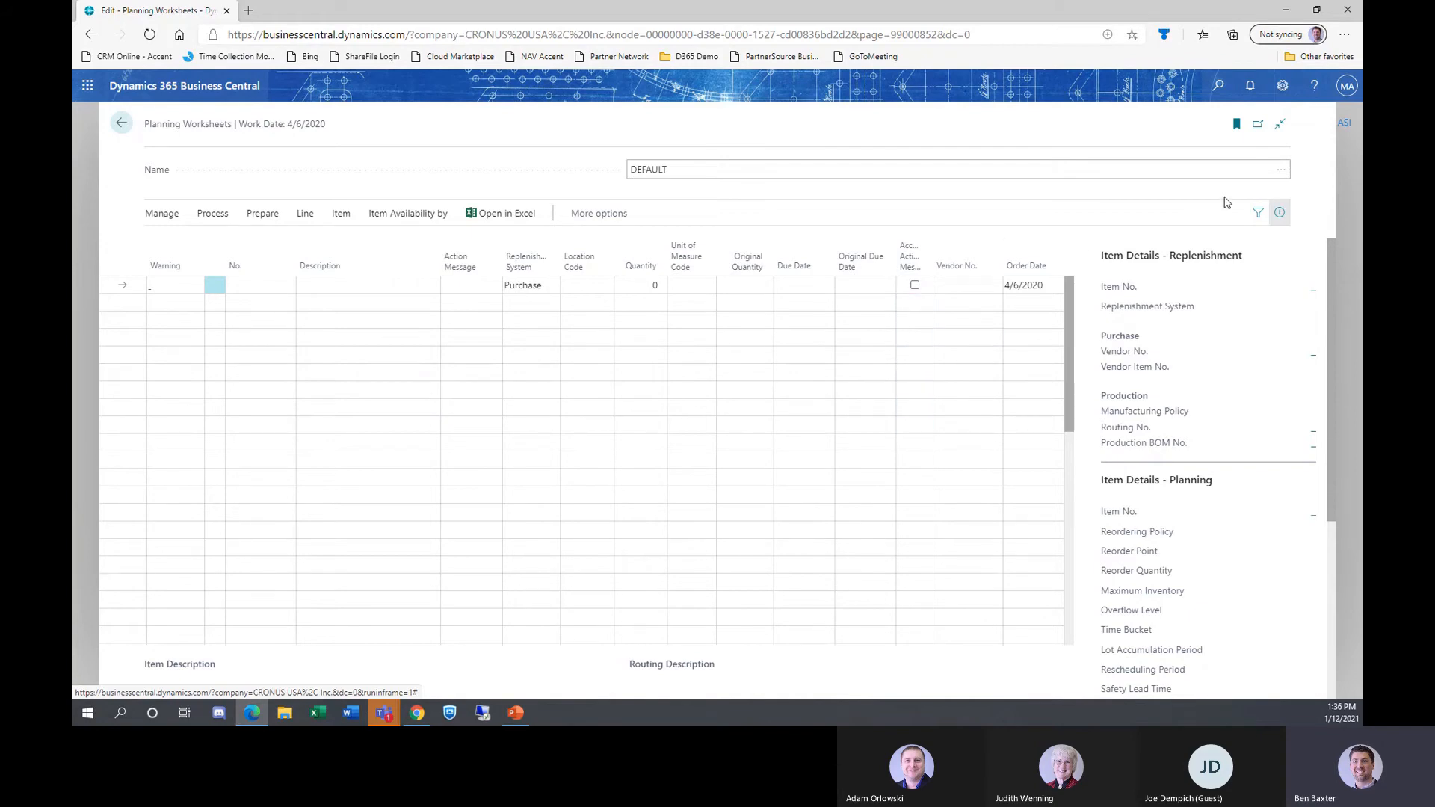
# Look up the available planning worksheet names and cancel the selection without switching worksheets.
pyautogui.click(1282, 175)
pyautogui.click(1283, 172)
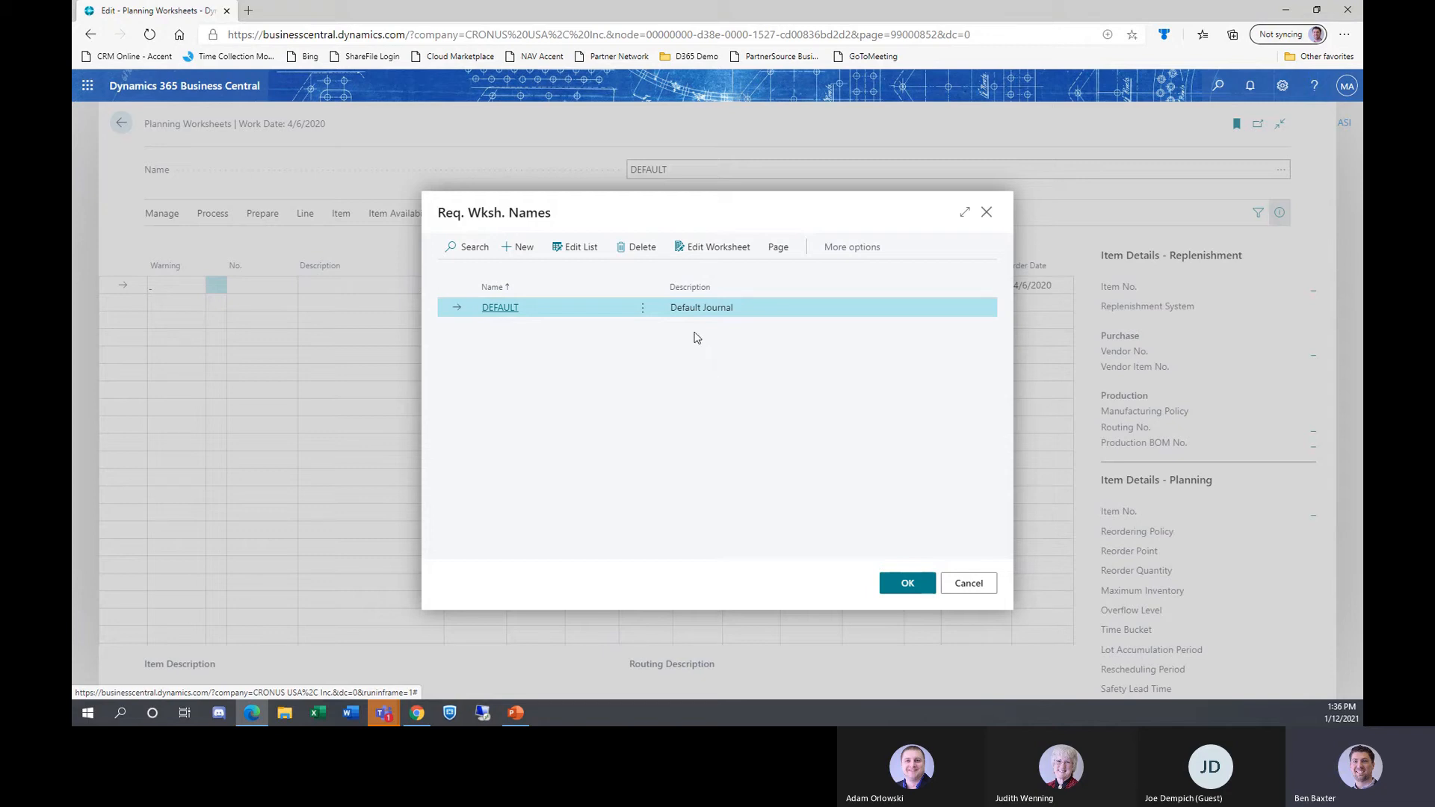
pyautogui.click(967, 583)
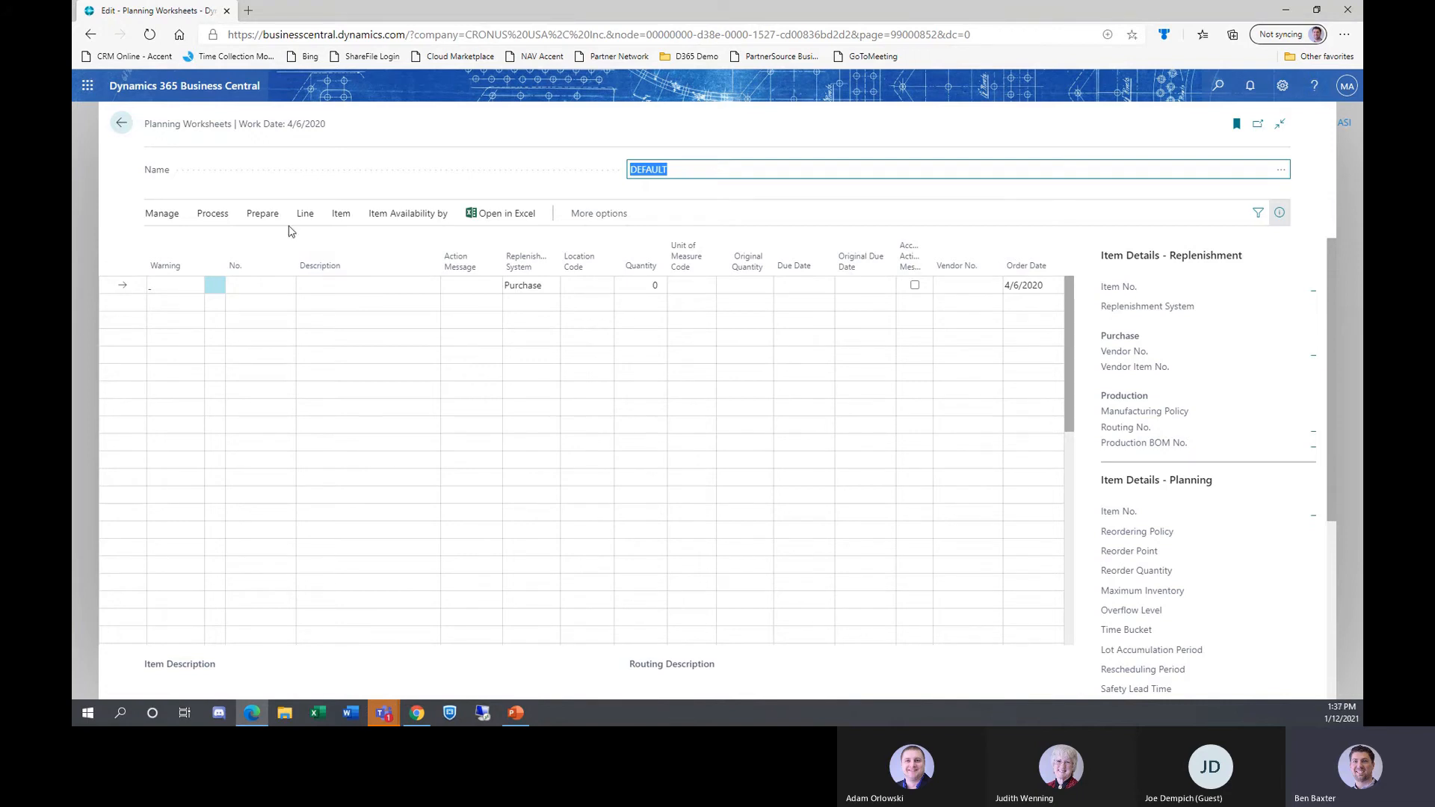
pyautogui.click(262, 213)
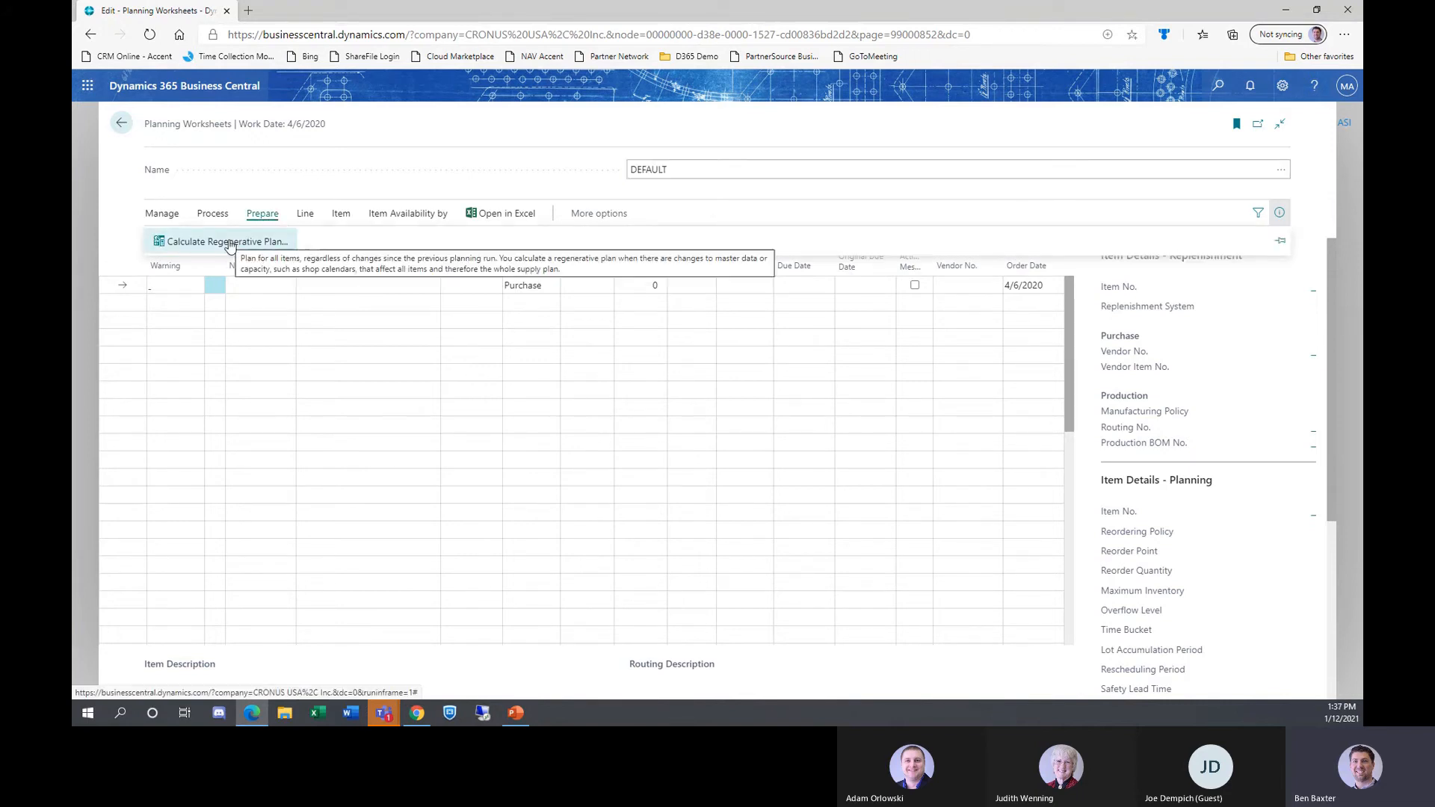
pyautogui.click(460, 193)
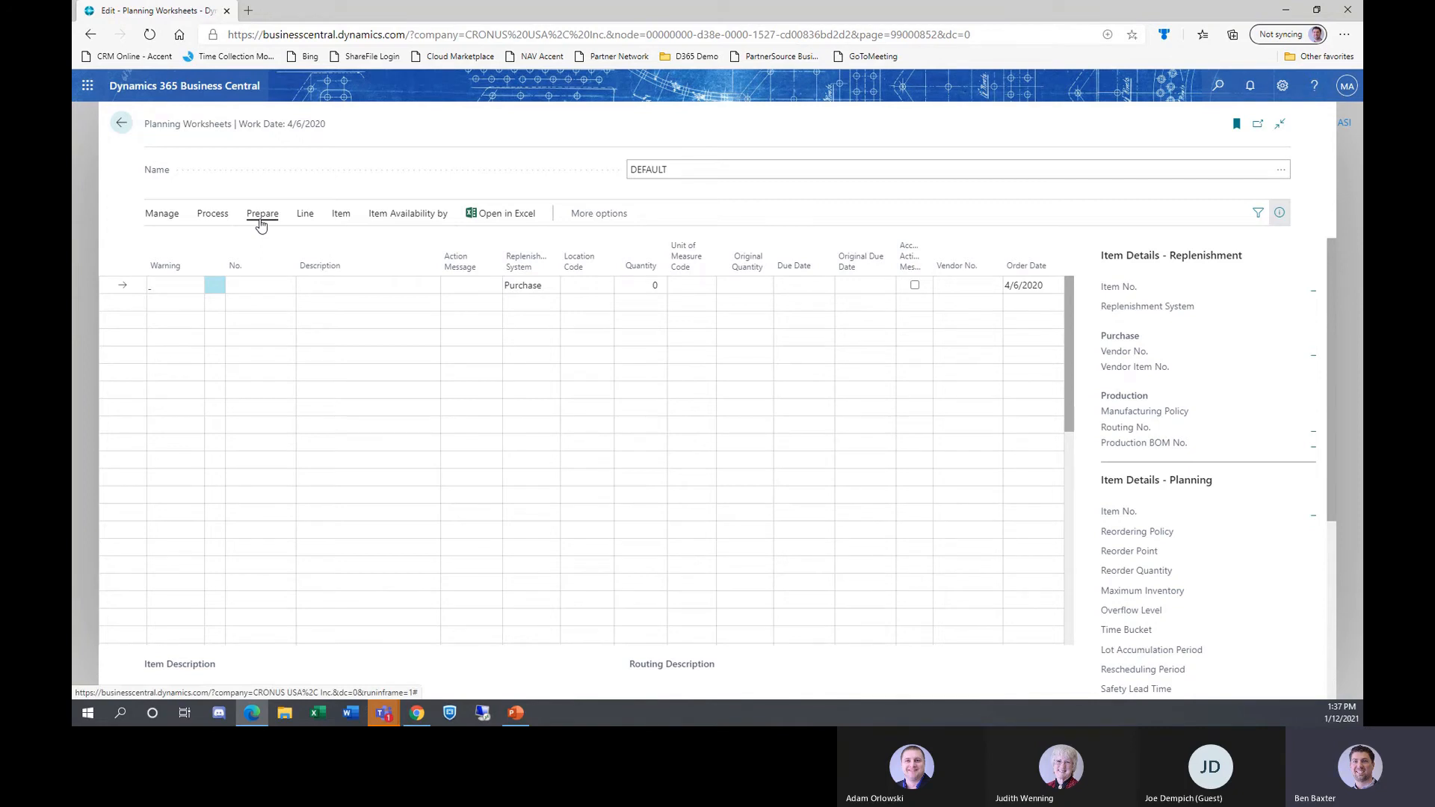
# Leave the planning worksheet and open the newest First Up Consultants purchase order at location MAIN from the purchase orders list.
pyautogui.click(121, 125)
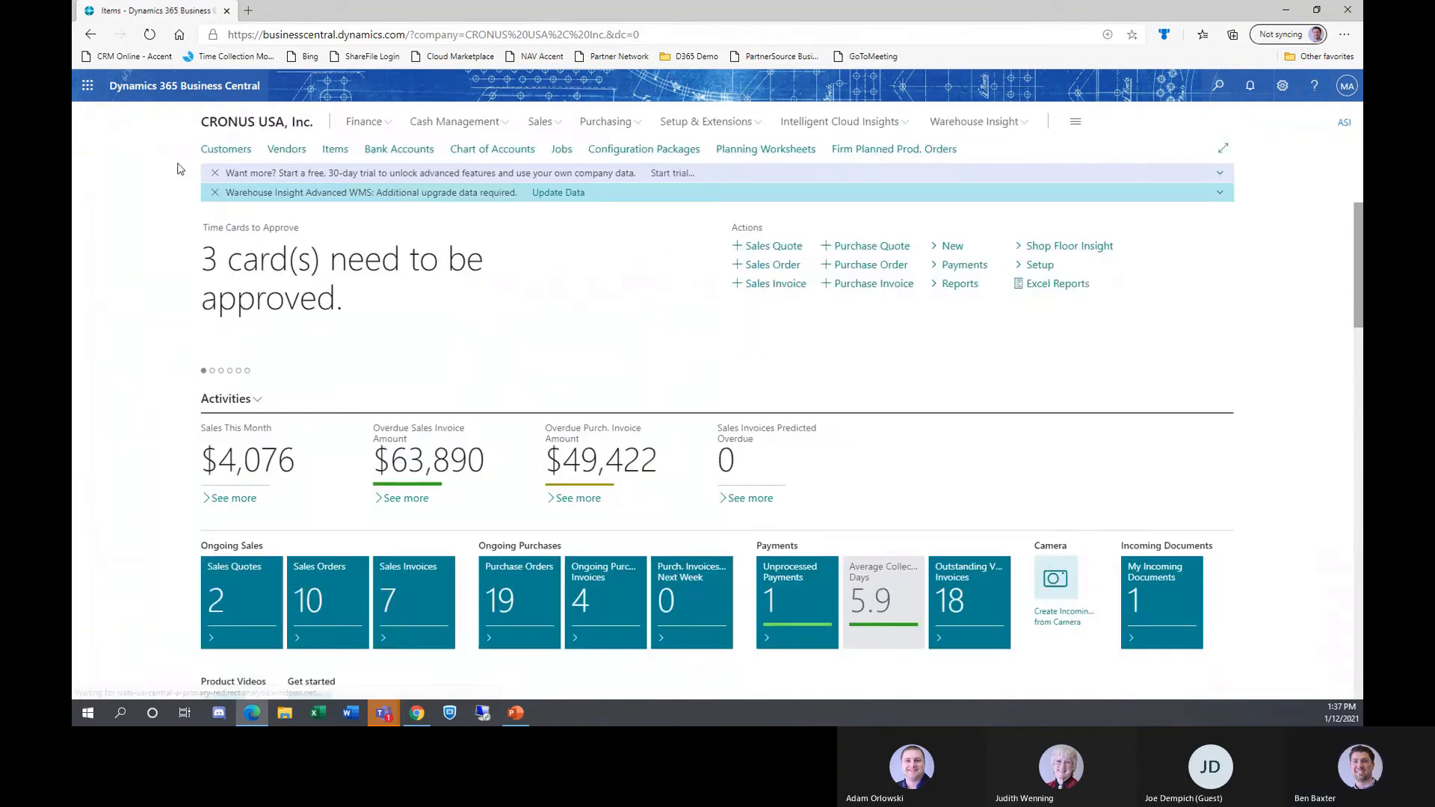
pyautogui.click(528, 598)
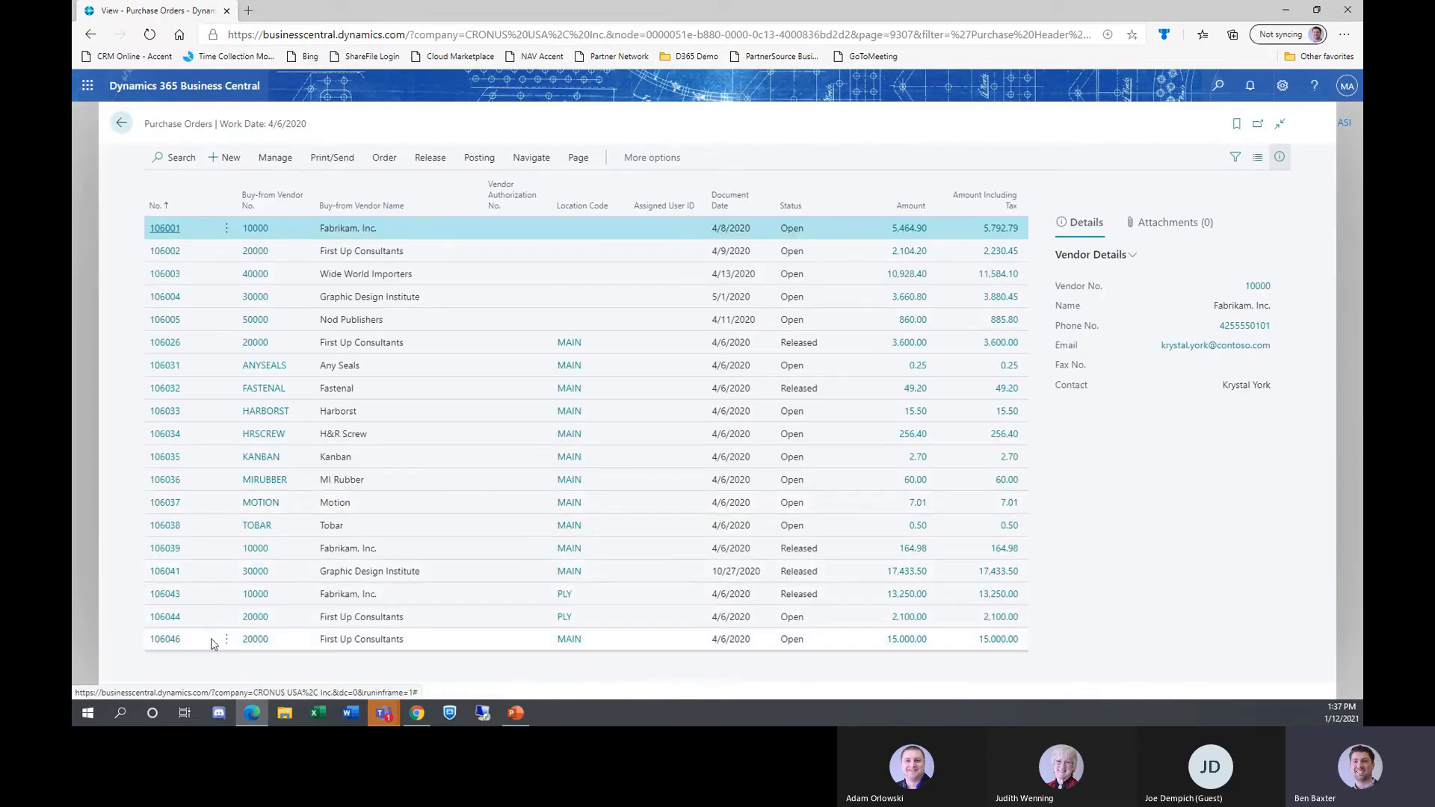
pyautogui.click(166, 639)
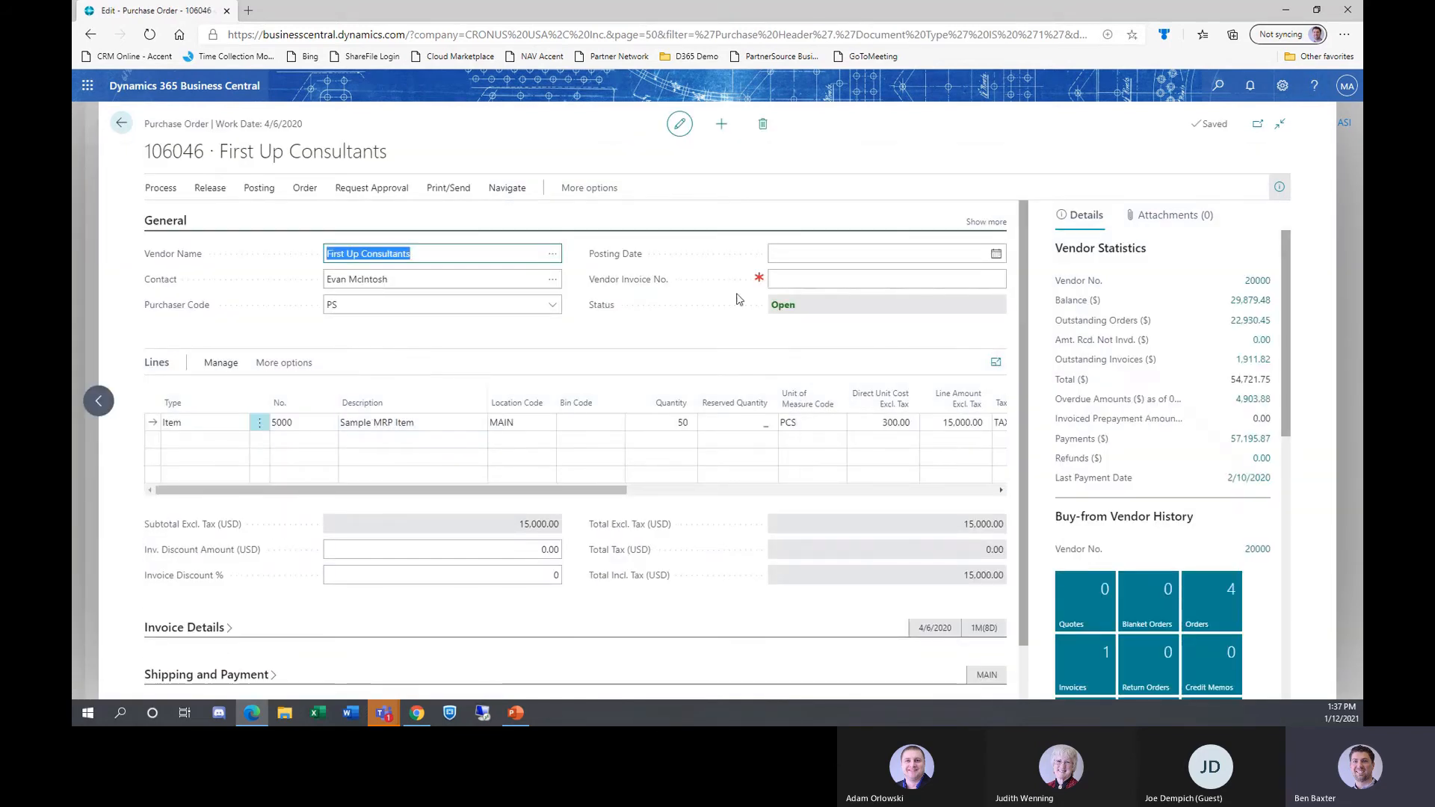
# Enter 825825AFFDG as the vendor invoice number and set the posting date to the work date, 4/6/2020.
pyautogui.click(785, 282)
pyautogui.write('825825')
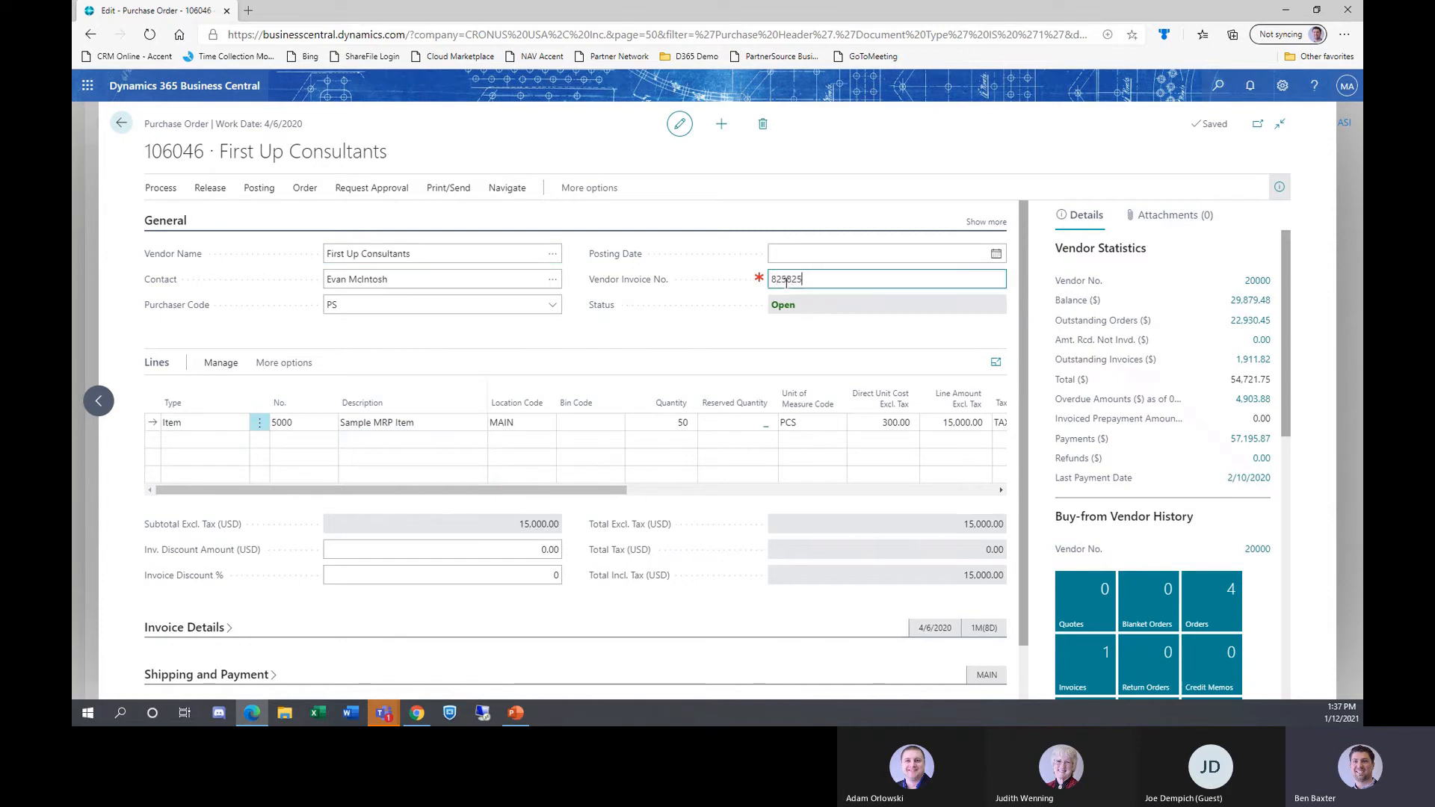
pyautogui.write('affdg')
pyautogui.click(783, 249)
pyautogui.write('w')
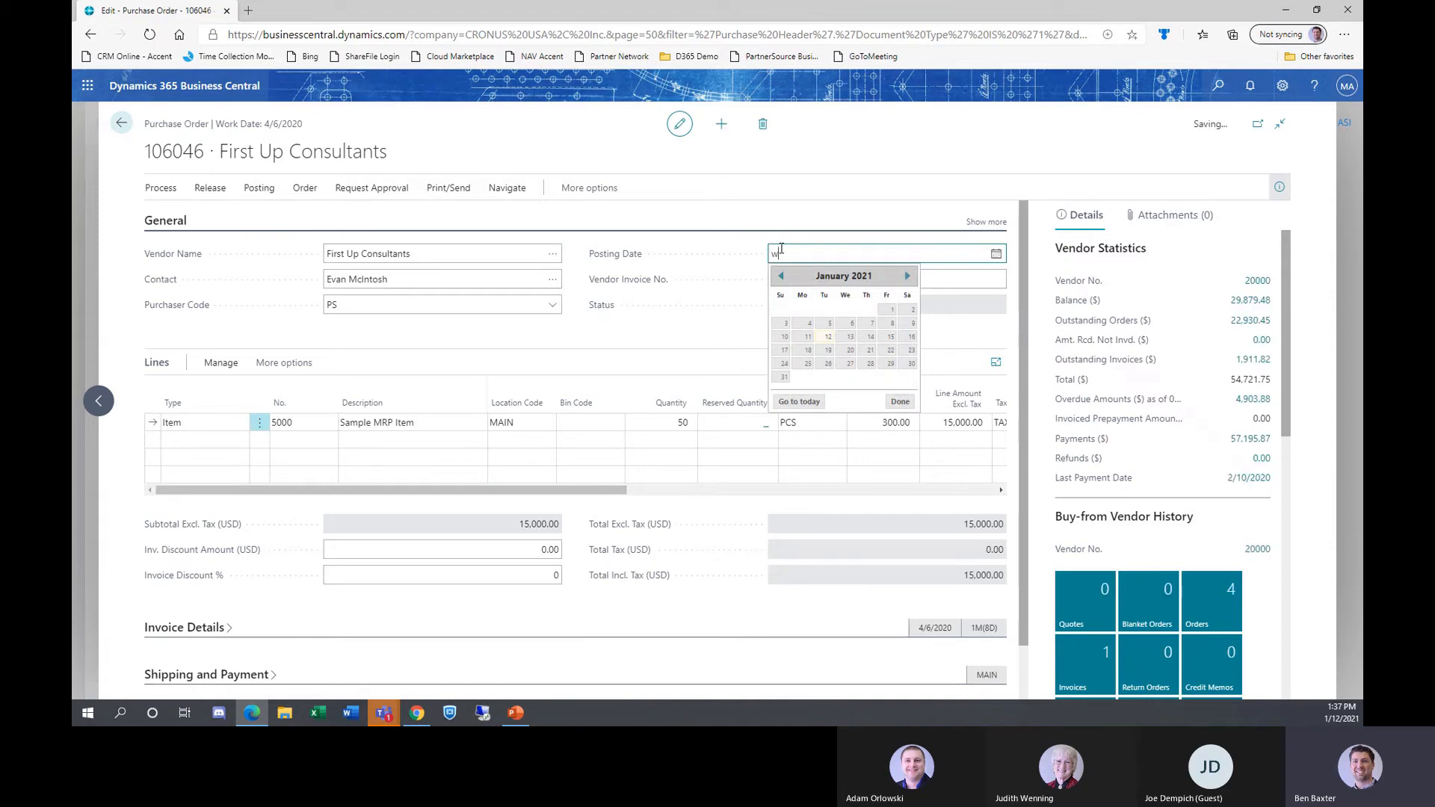
pyautogui.press('Tab')
# Cancel the posting and set the quantity to receive on the item 5000 purchase line to 50.
pyautogui.click(258, 188)
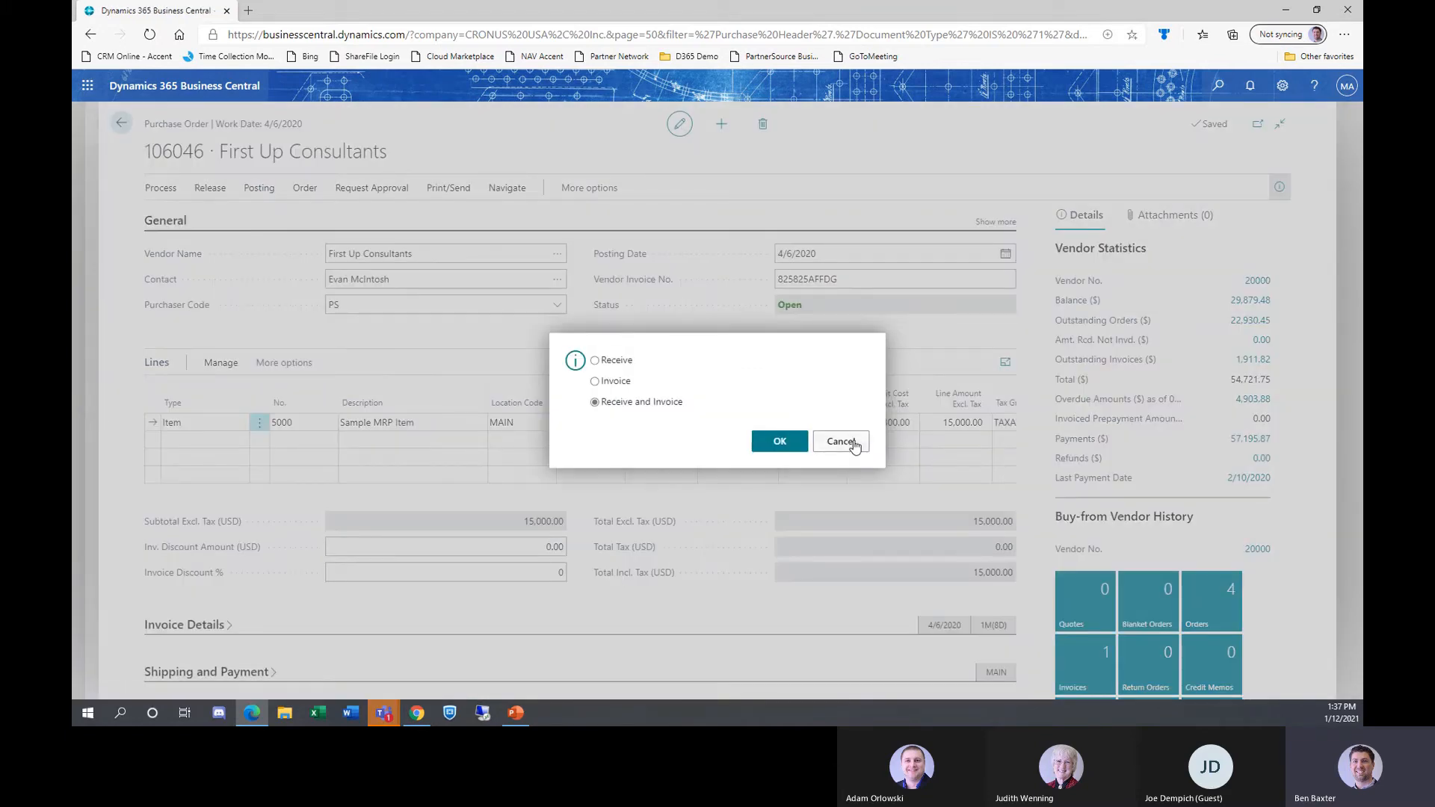
pyautogui.click(843, 441)
pyautogui.moveTo(552, 490); pyautogui.dragTo(789, 490)
pyautogui.click(667, 419)
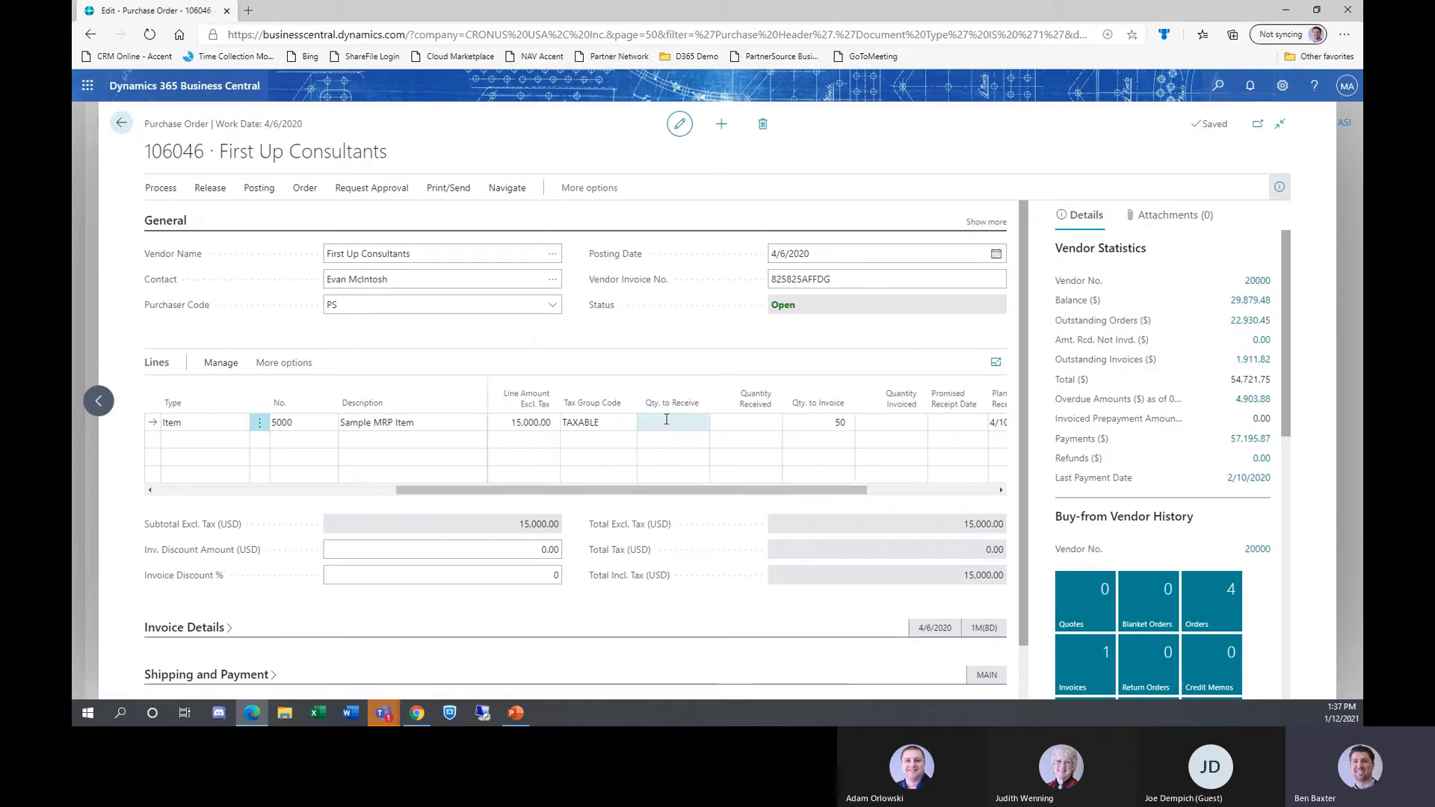
pyautogui.write('50')
pyautogui.press('Tab')
# Post the purchase order with Receive and Invoice, and decline opening the posted invoice.
pyautogui.click(260, 188)
pyautogui.click(180, 215)
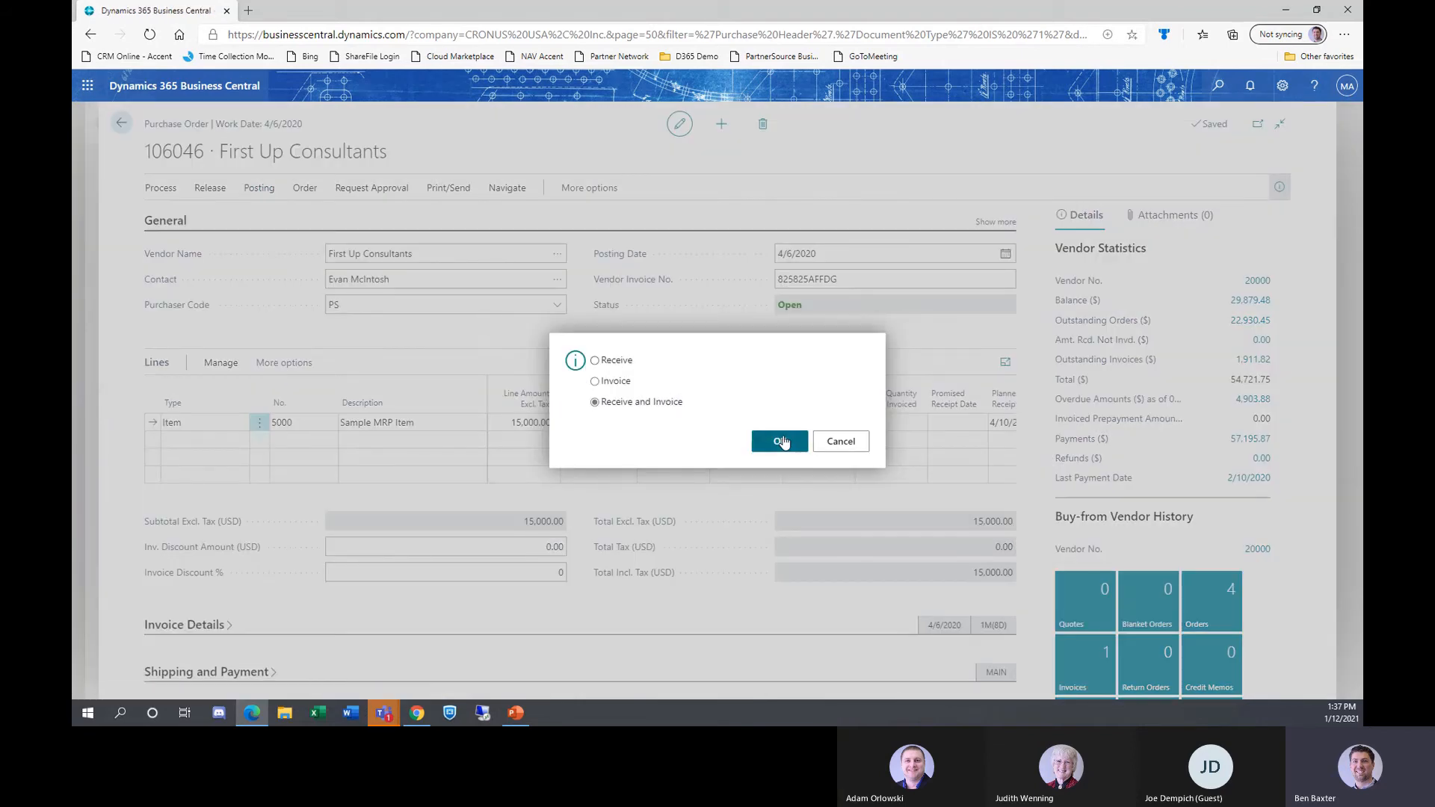
pyautogui.click(779, 439)
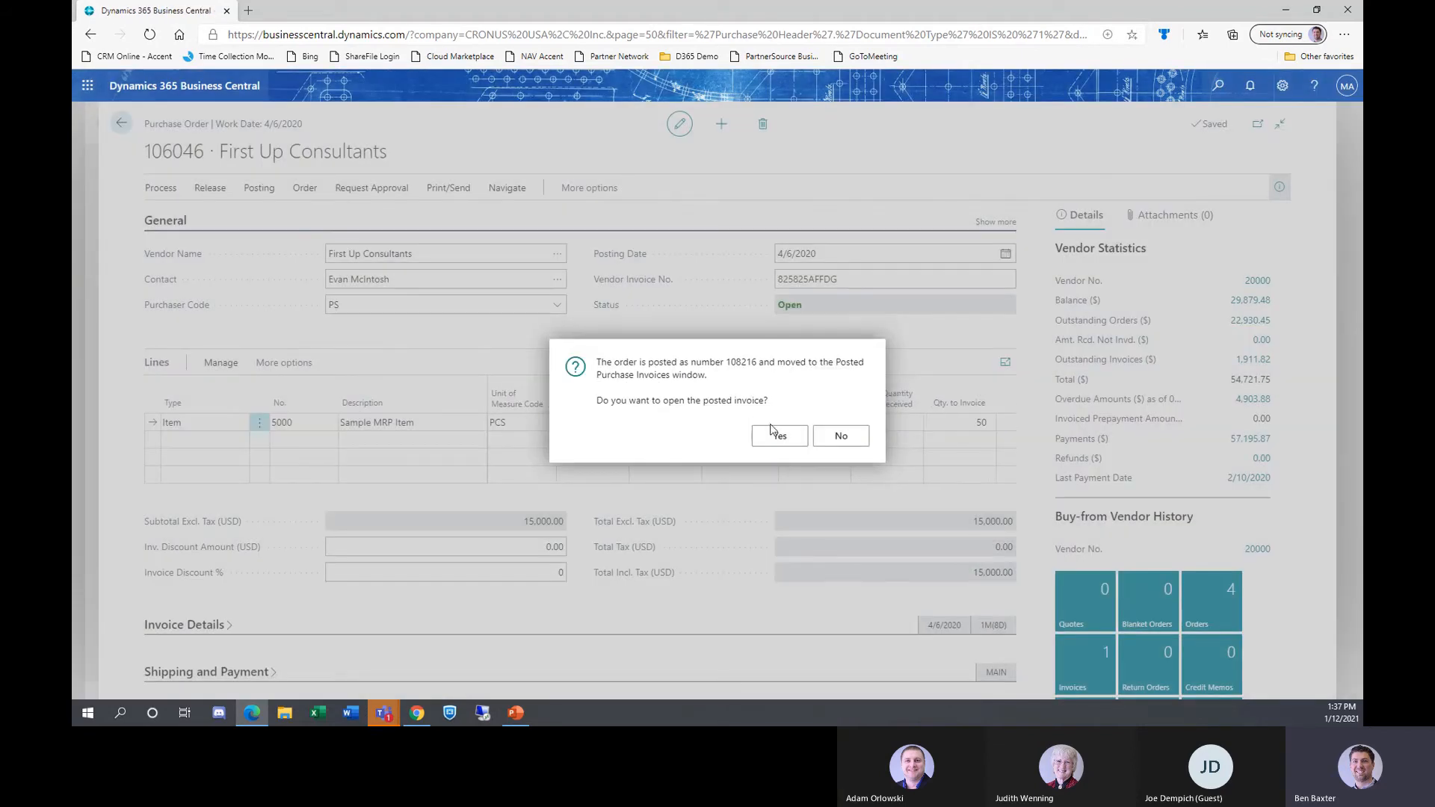
pyautogui.click(835, 438)
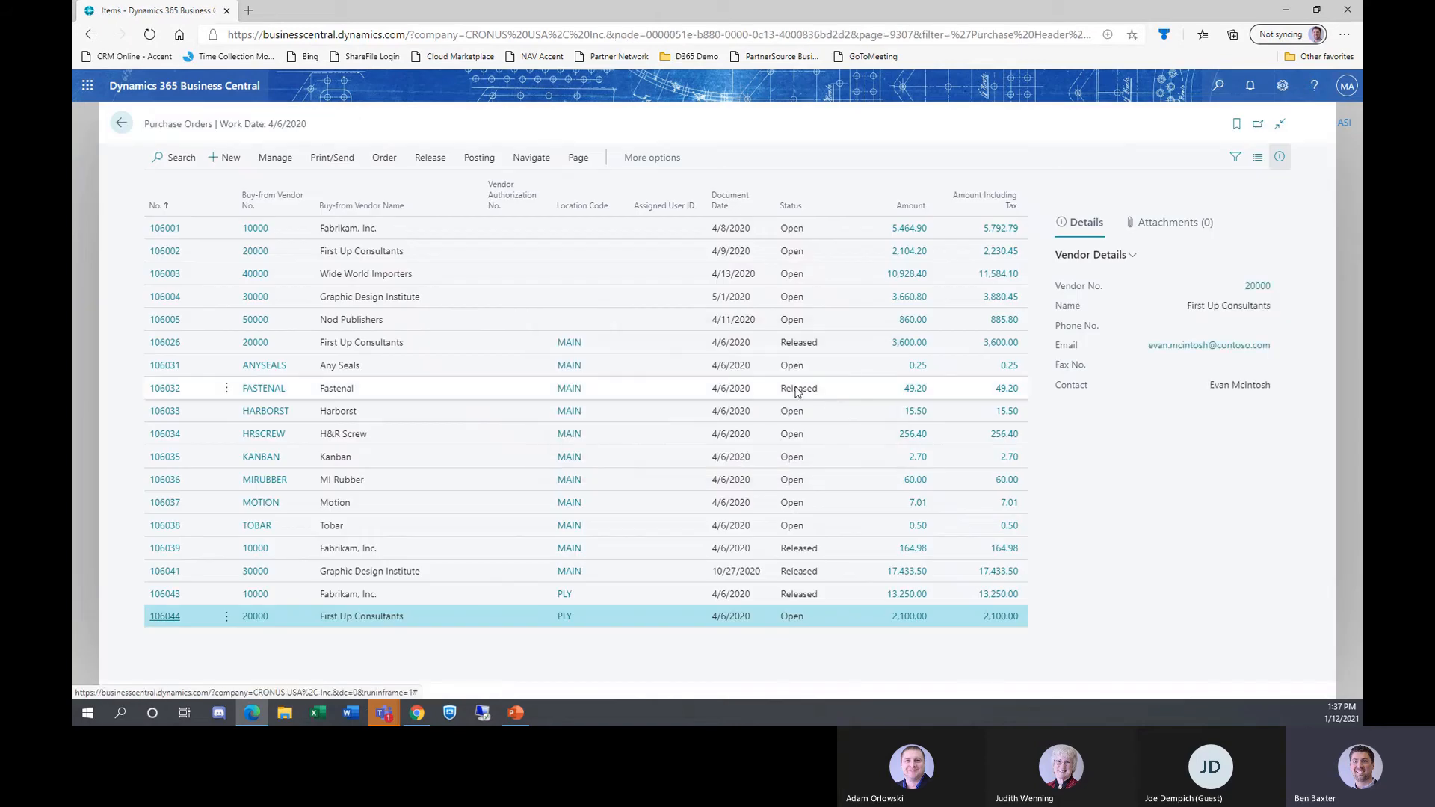
# Filter the item list to the MRP Item view and open the card of item 5000.
pyautogui.click(122, 124)
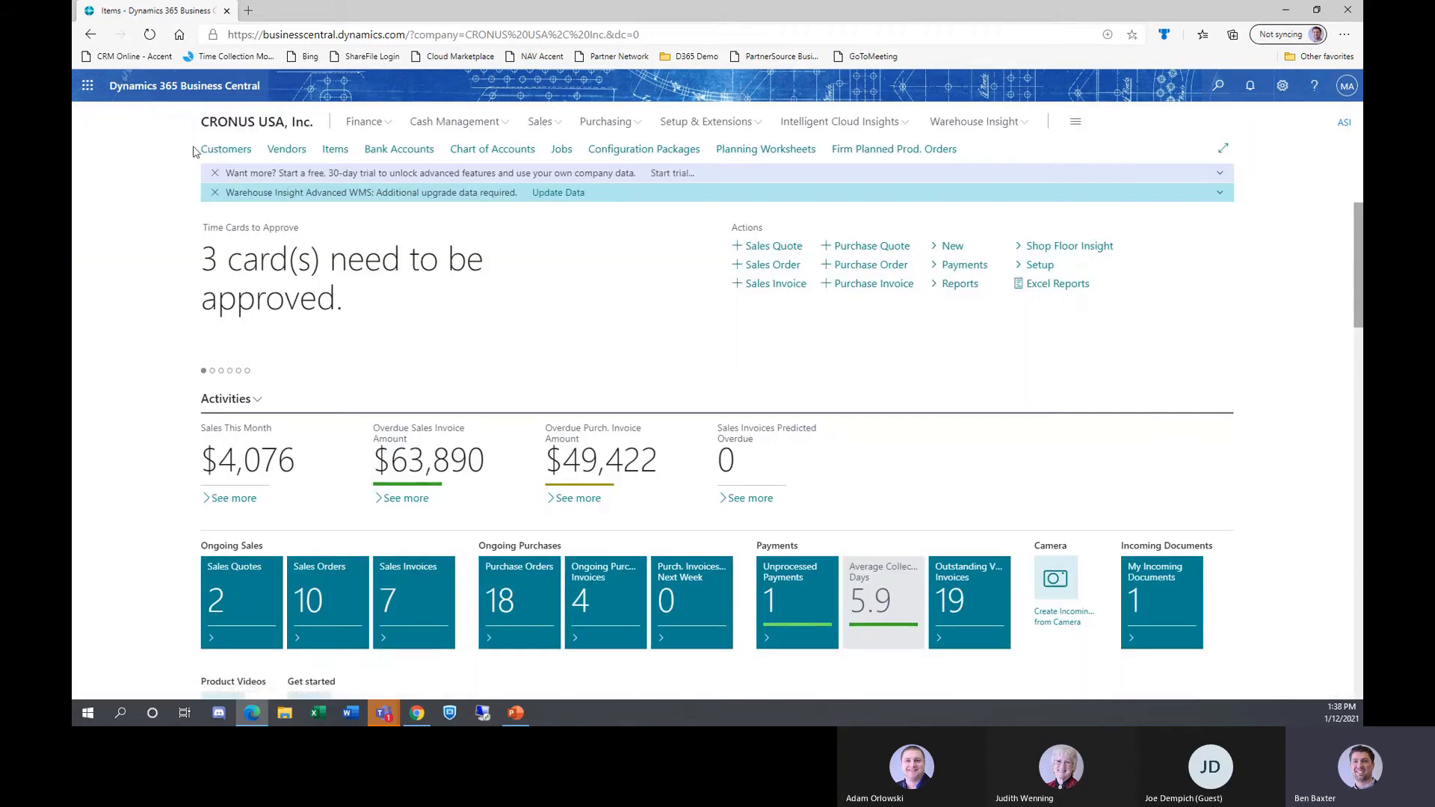
pyautogui.click(335, 150)
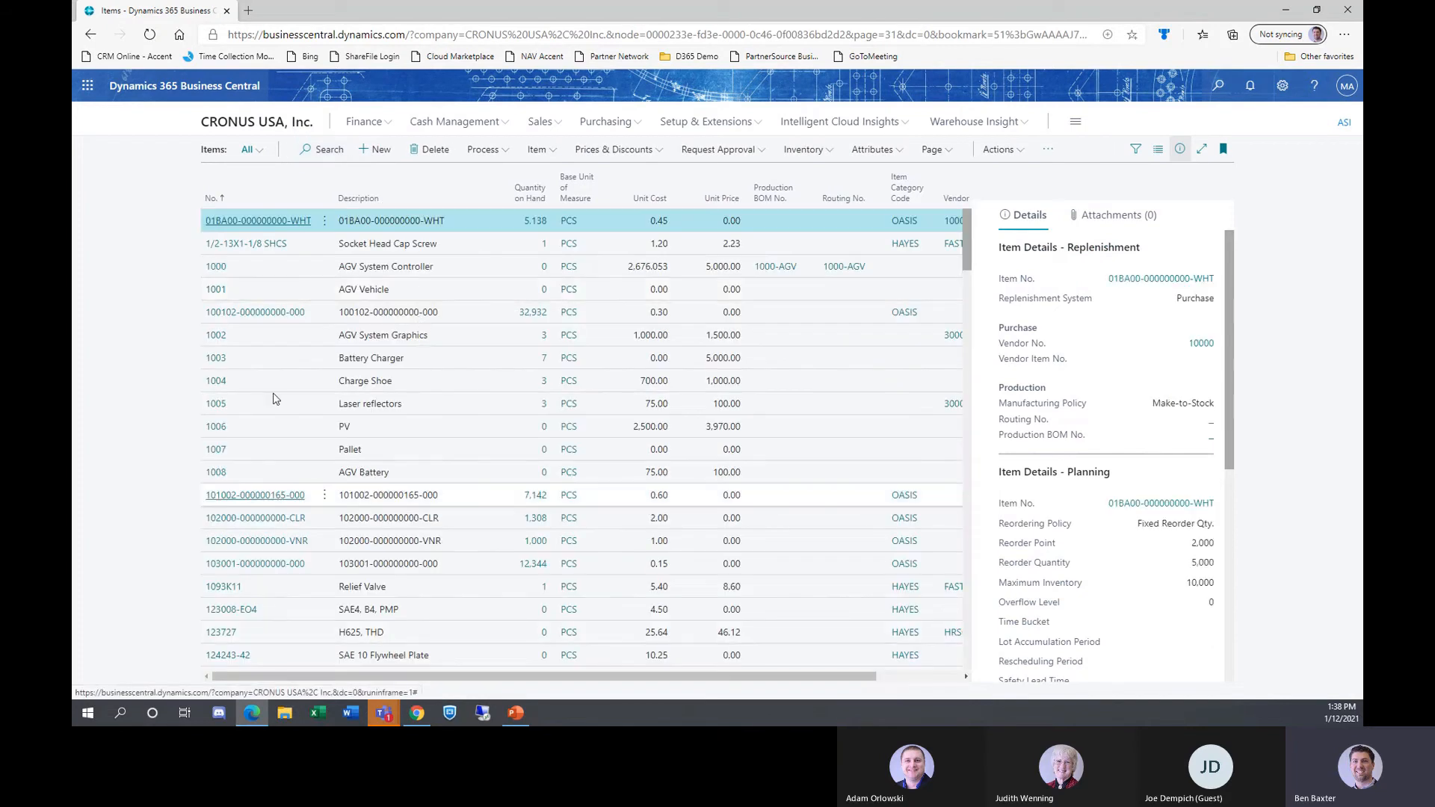
pyautogui.click(260, 150)
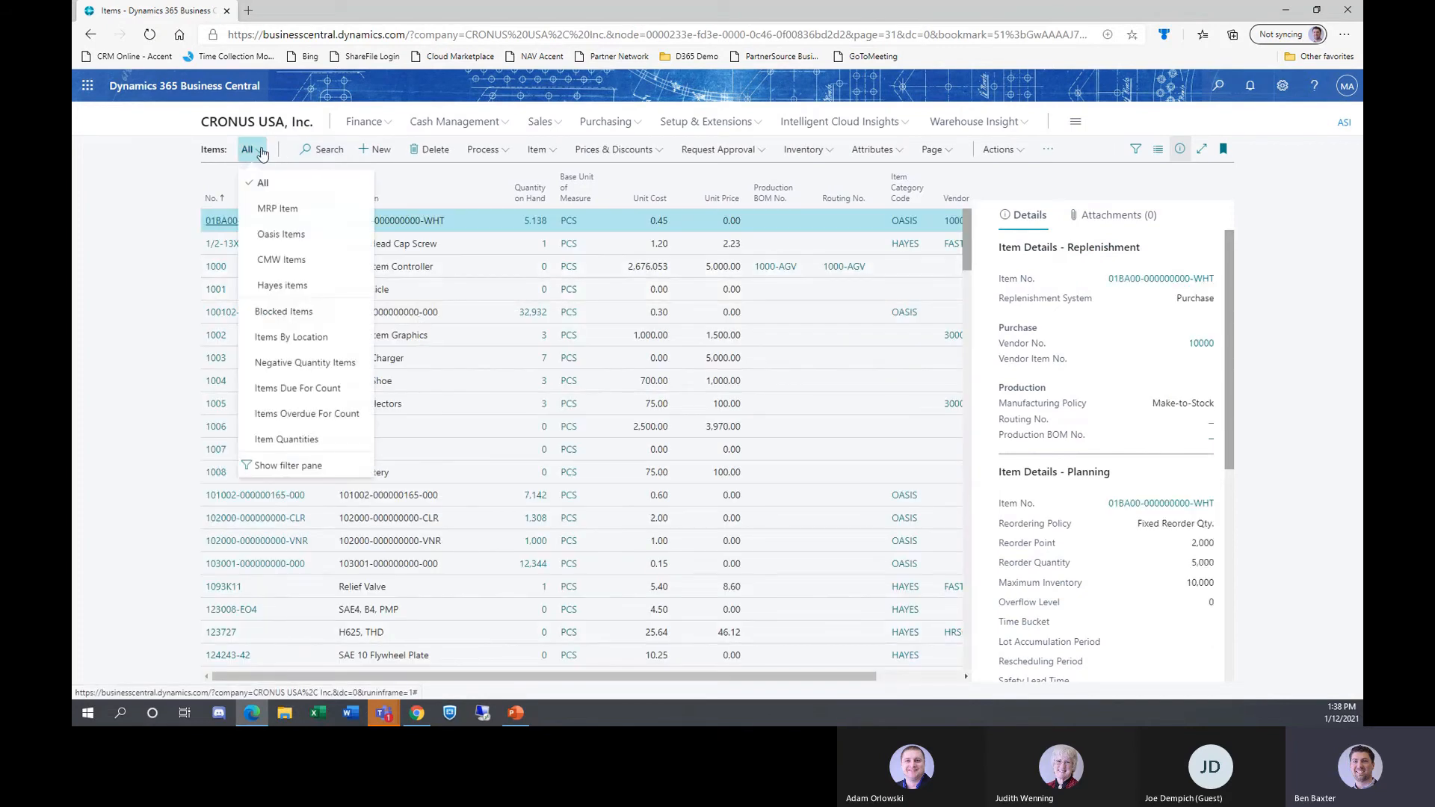
pyautogui.click(266, 216)
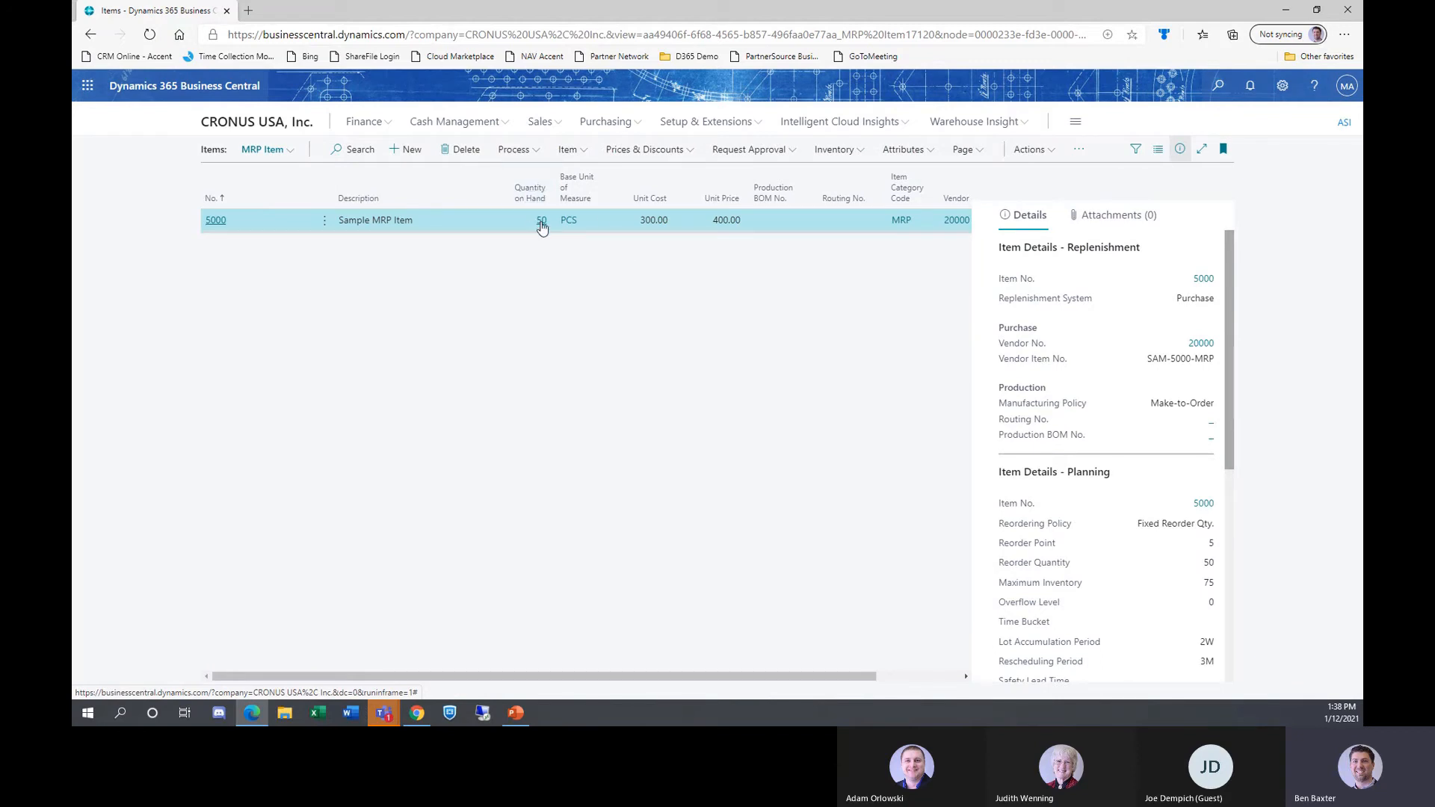
pyautogui.click(216, 220)
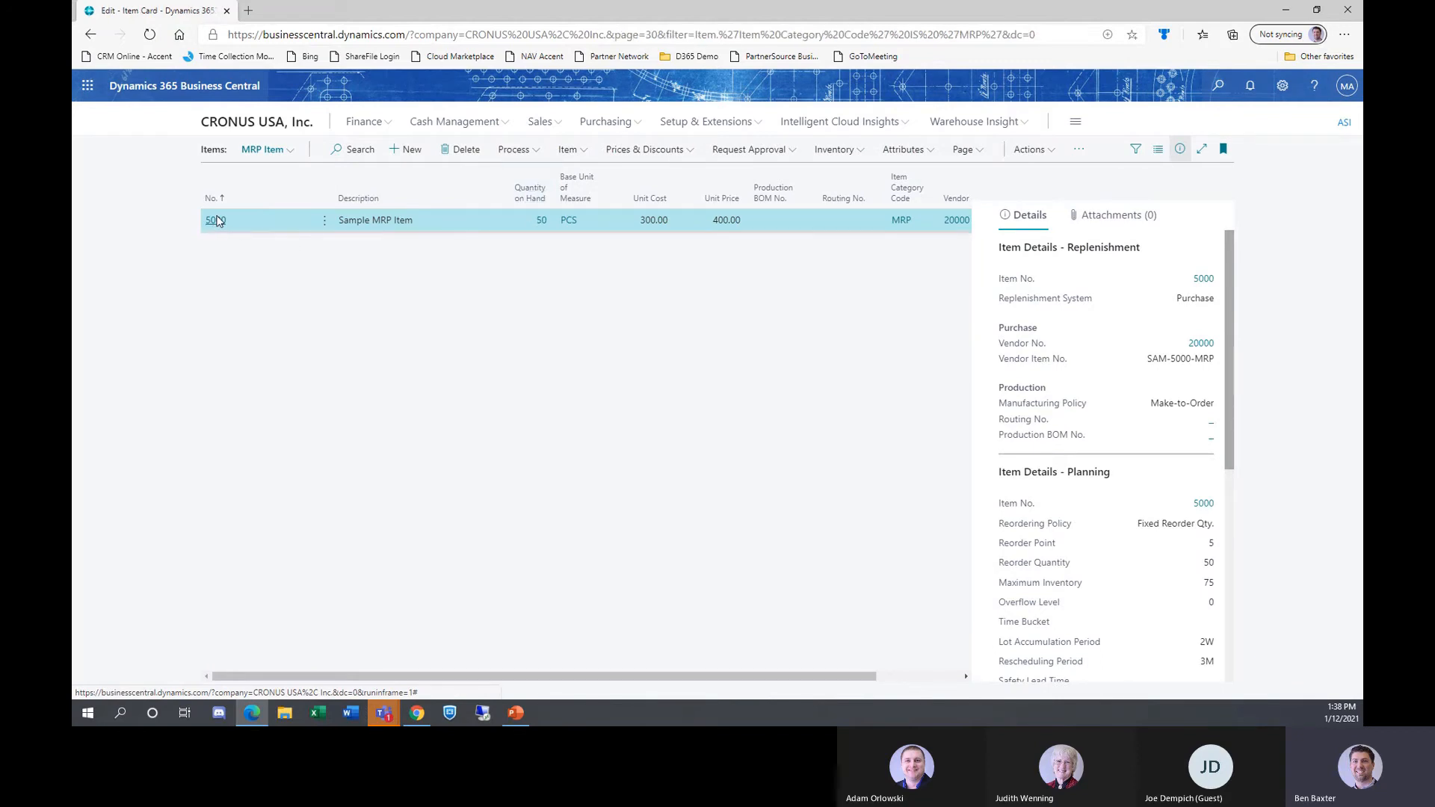
# Review the reorder point and reorder quantity in the planning settings of item 5000.
pyautogui.scroll(-5, 496, 458)
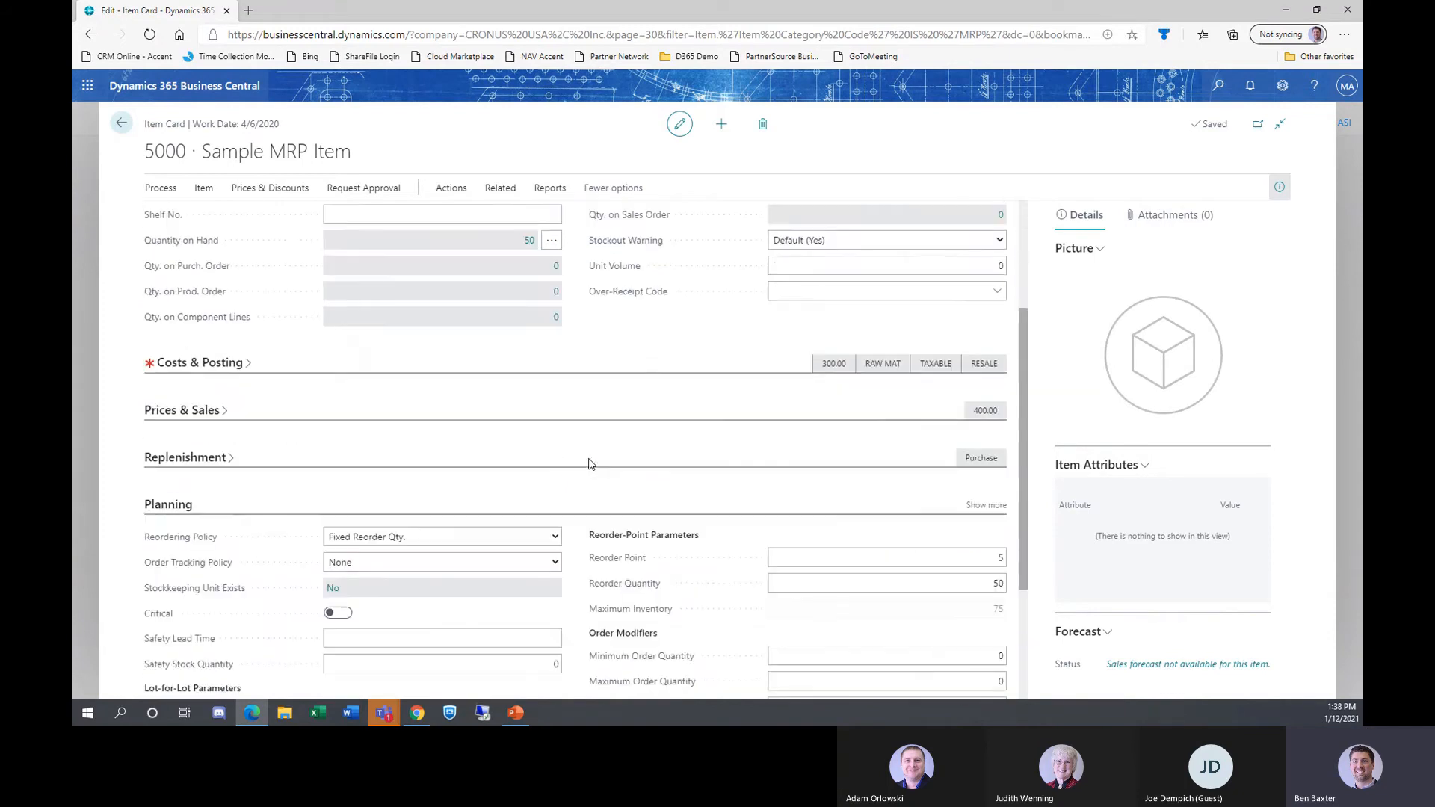
pyautogui.click(854, 373)
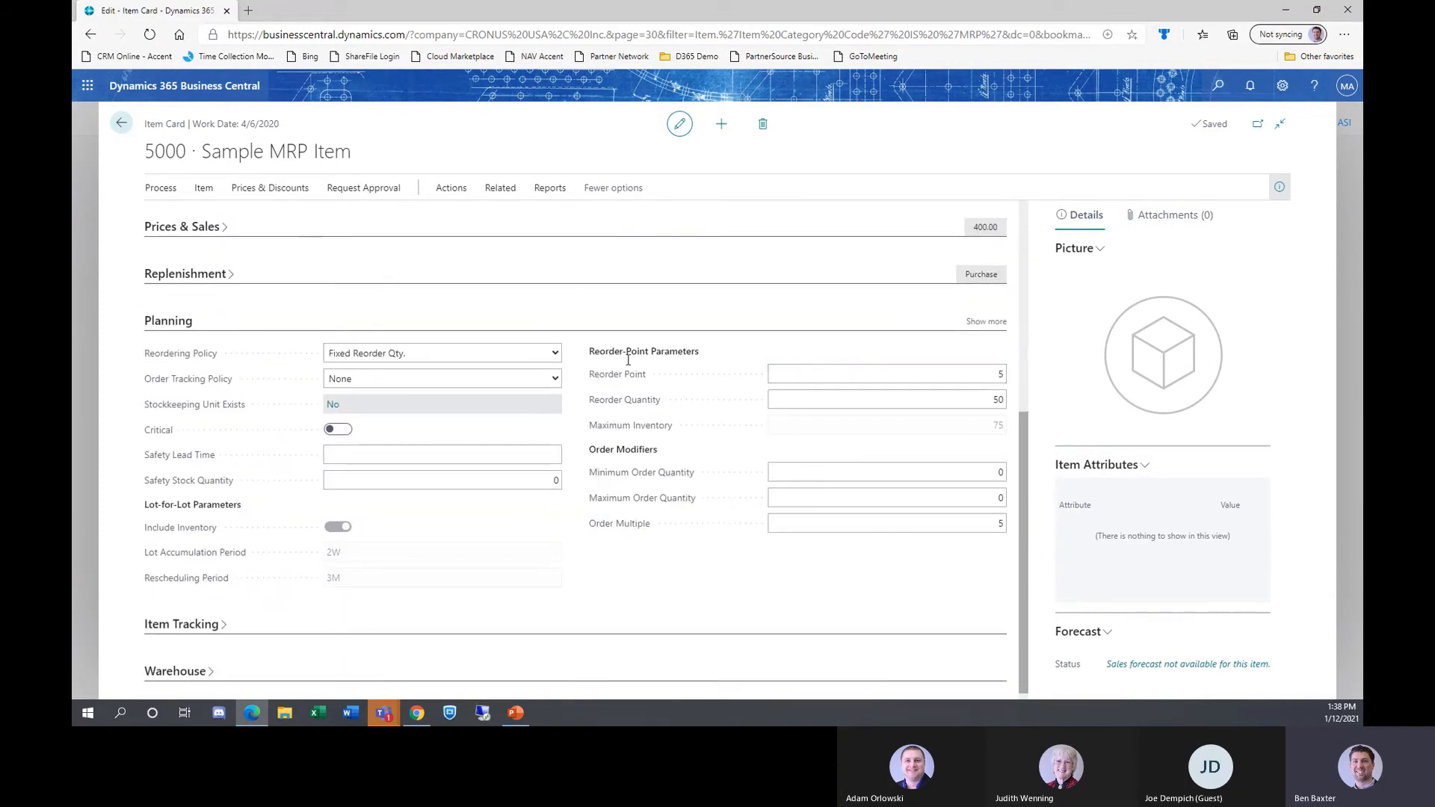
pyautogui.click(862, 391)
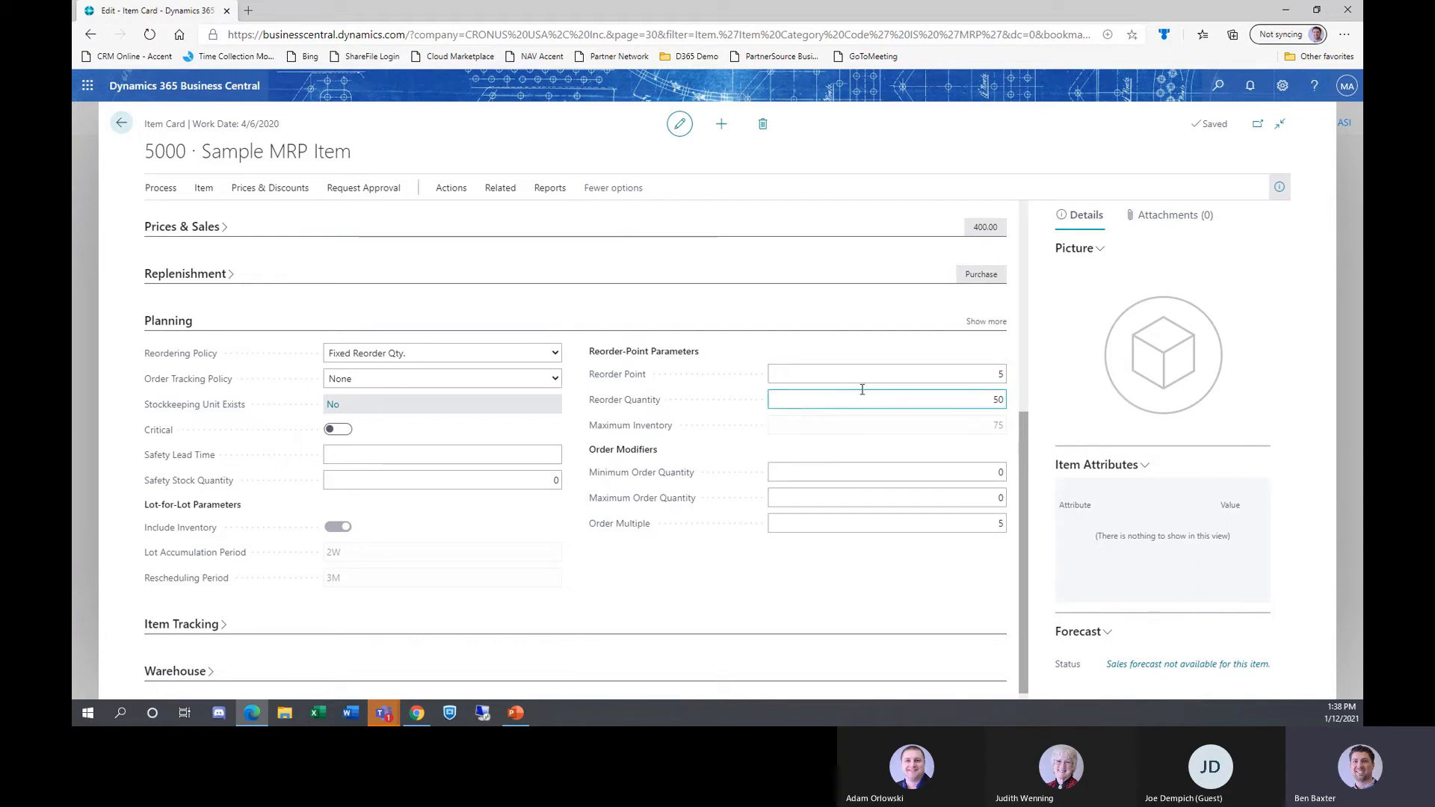
pyautogui.click(853, 376)
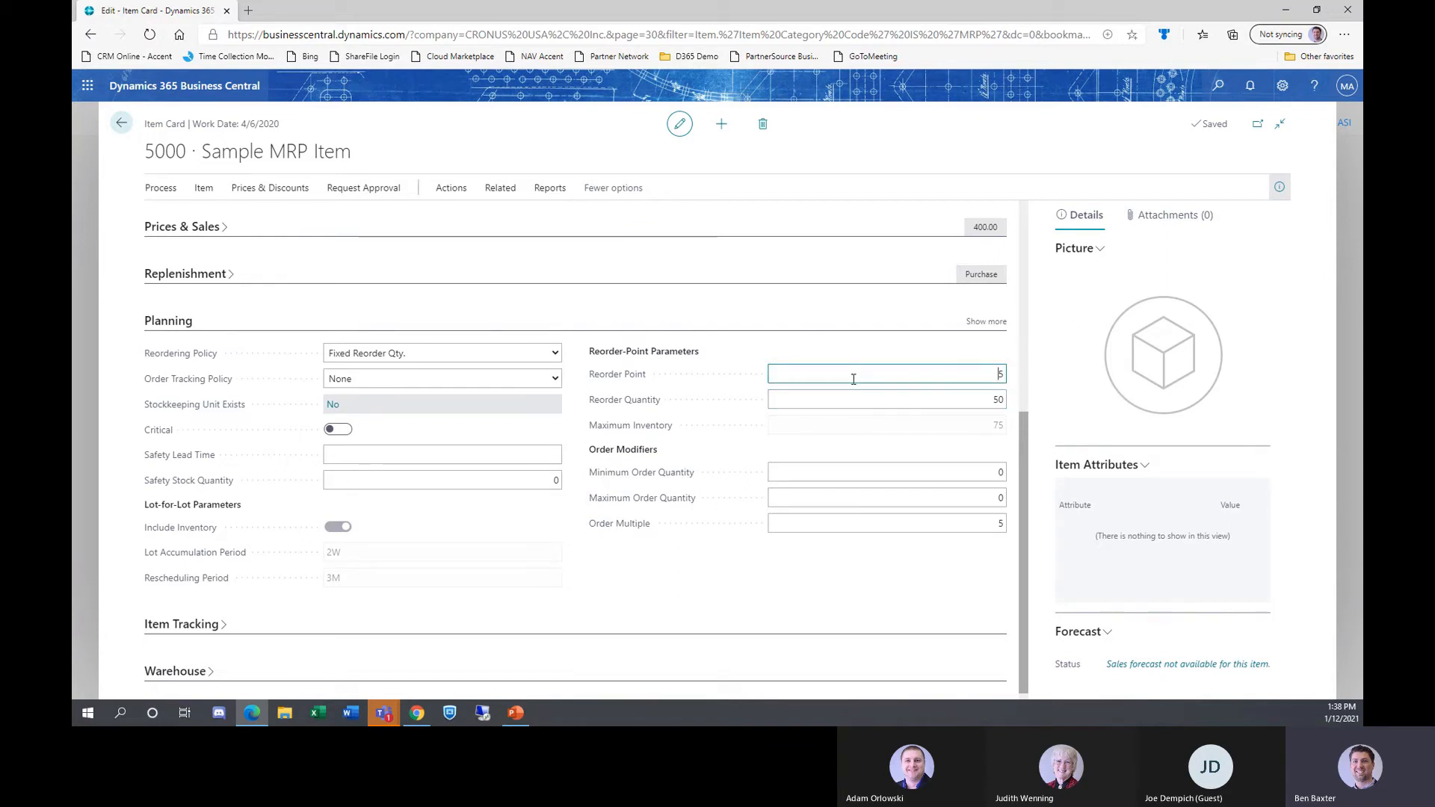
pyautogui.click(987, 400)
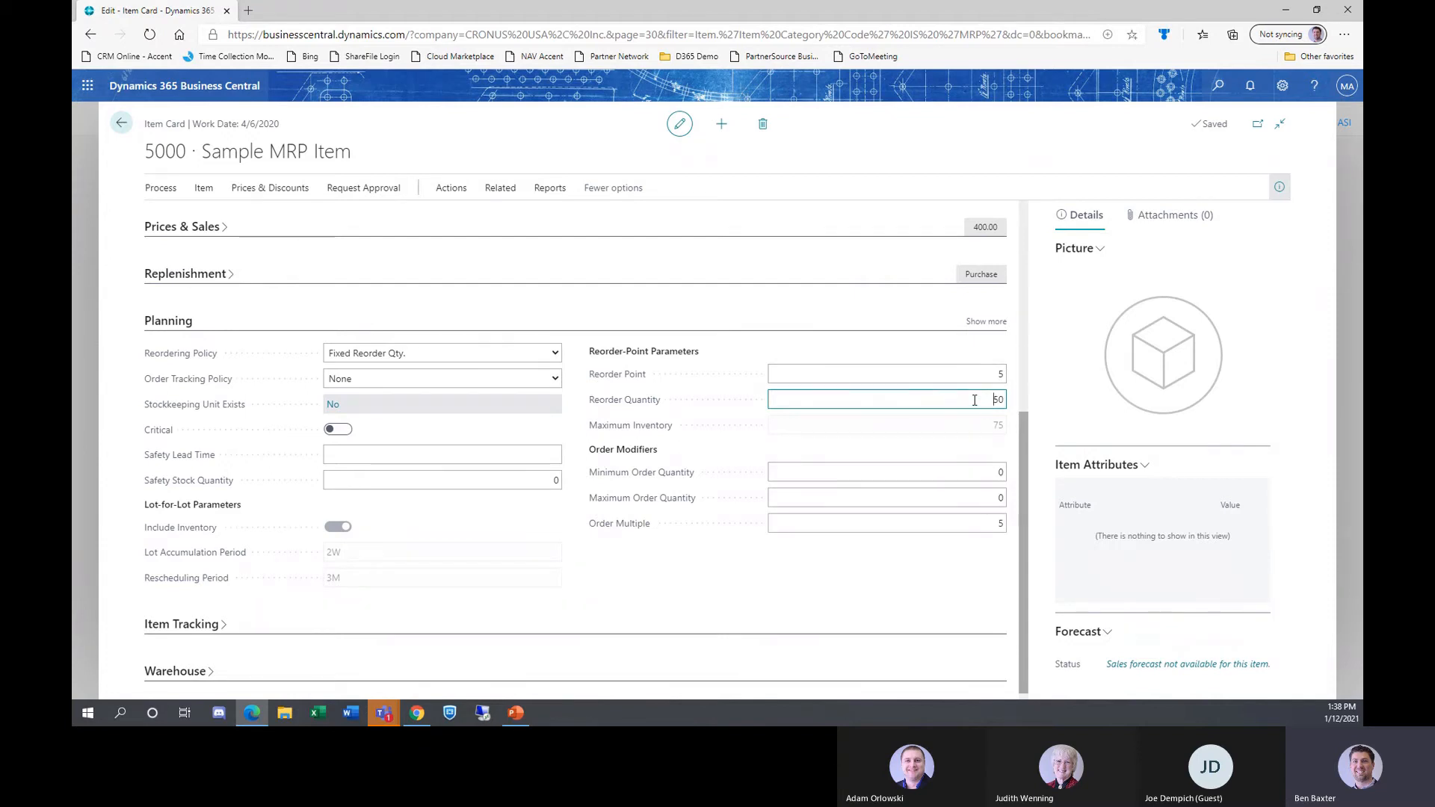
pyautogui.click(983, 375)
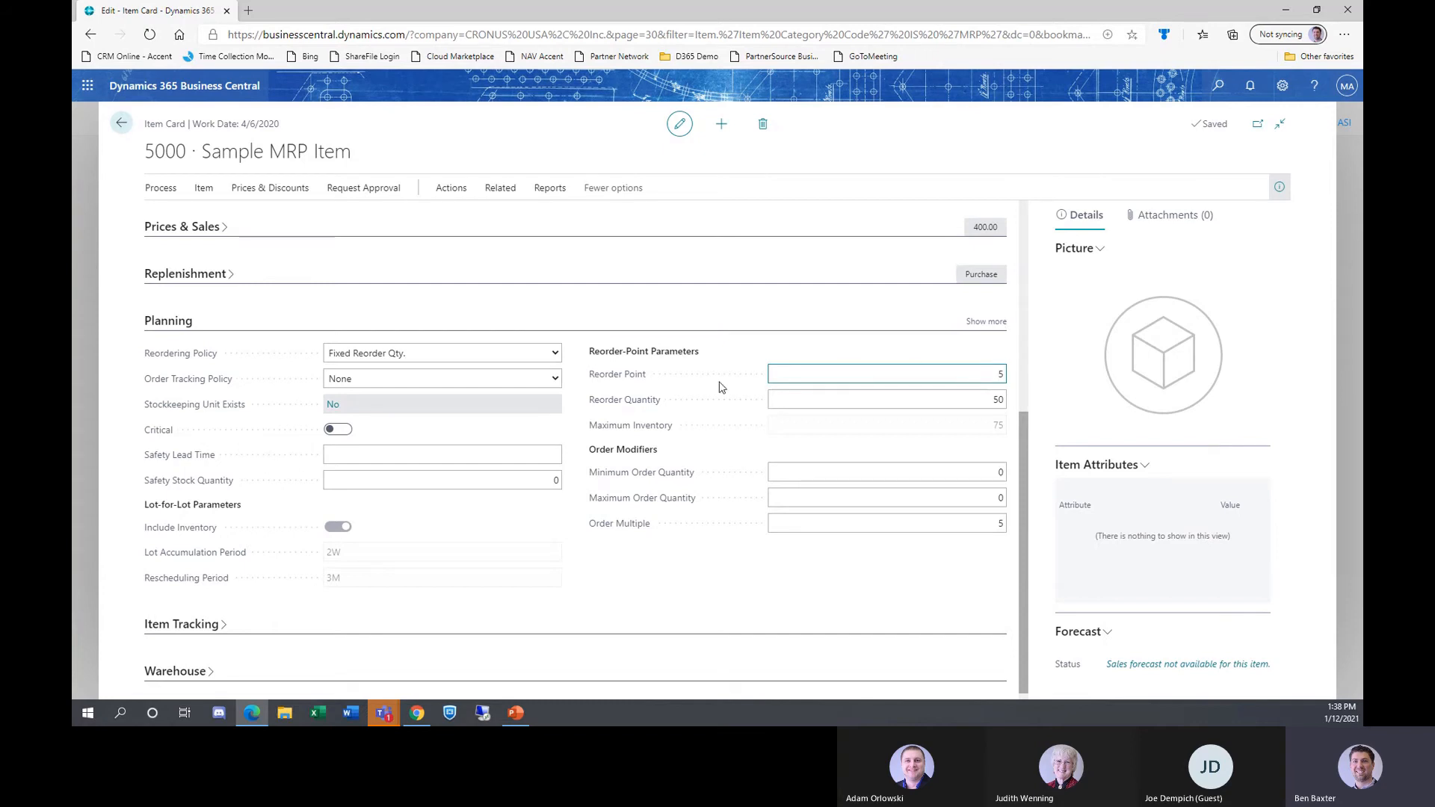
# Change the item's reordering policy to Maximum Qty. and set the reorder point to 55.
pyautogui.click(379, 356)
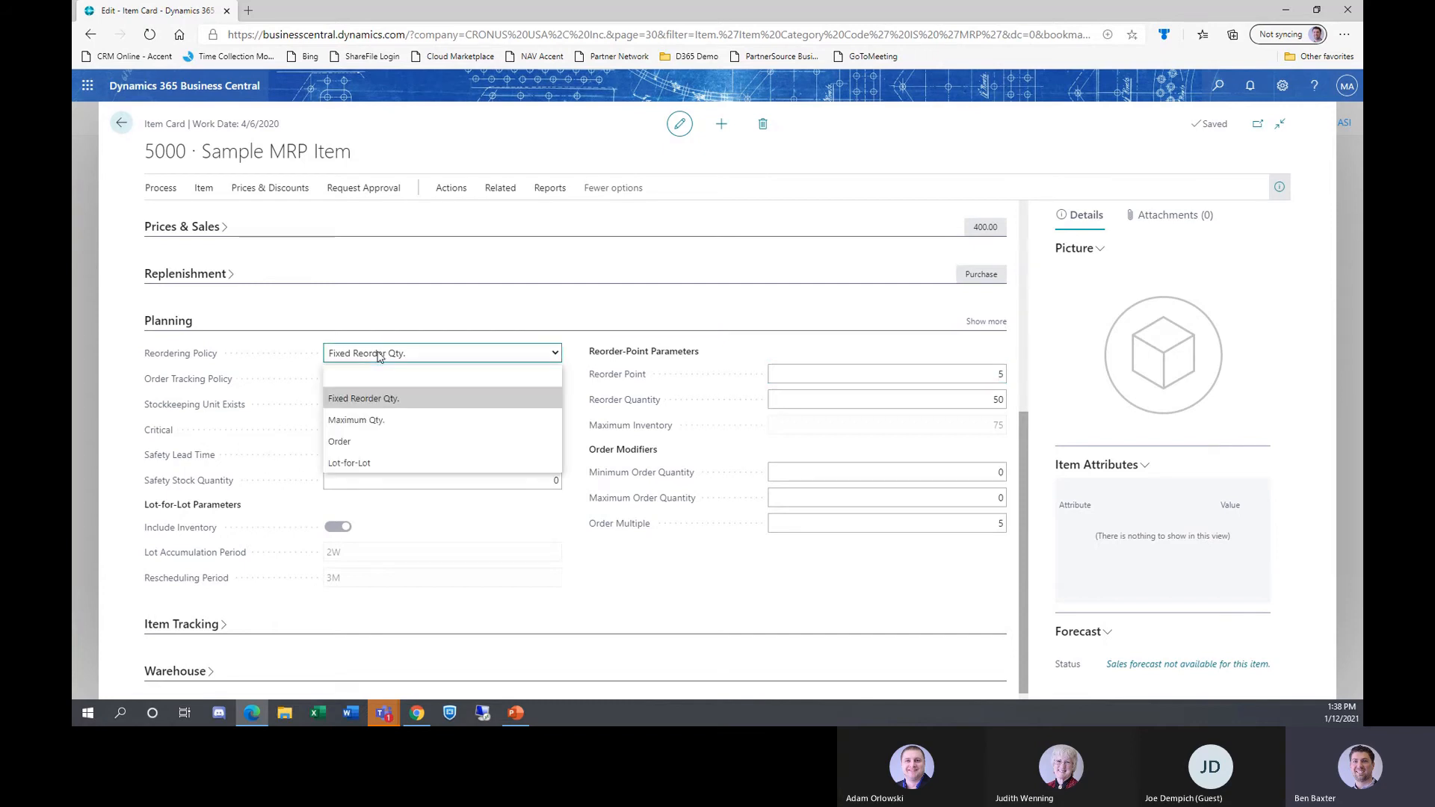
pyautogui.click(379, 417)
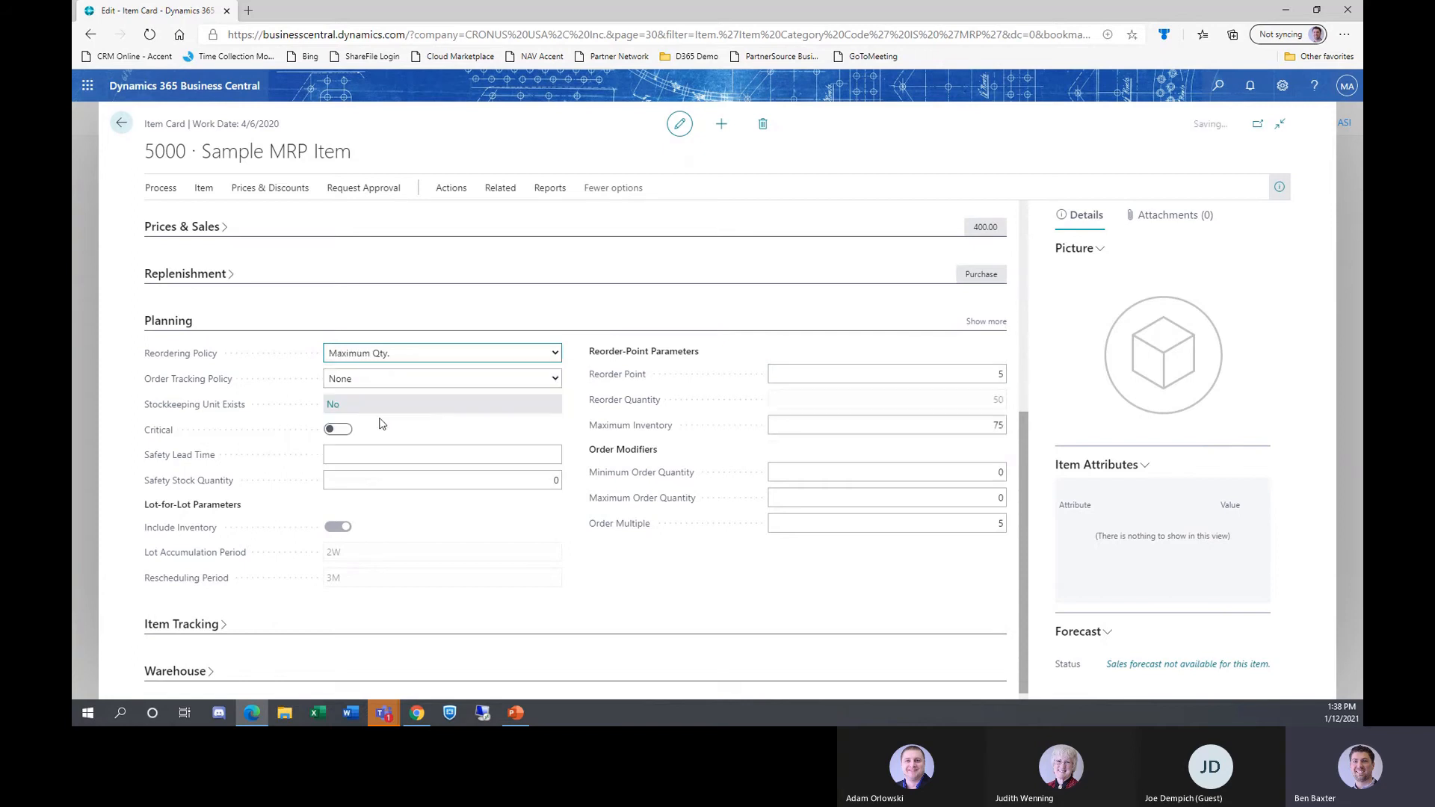
pyautogui.click(964, 372)
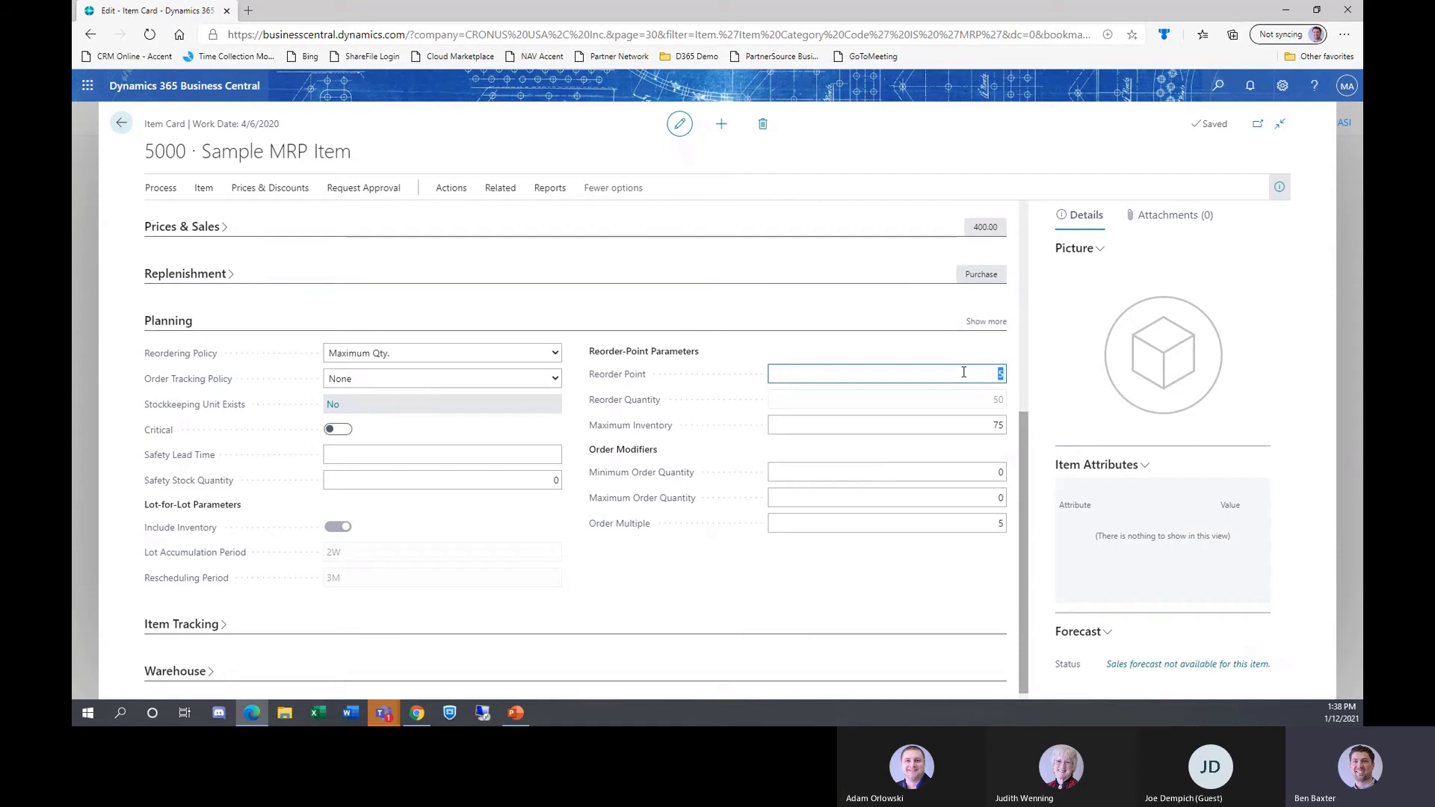
pyautogui.write('55')
# Set the item's order multiple to 10.
pyautogui.click(967, 423)
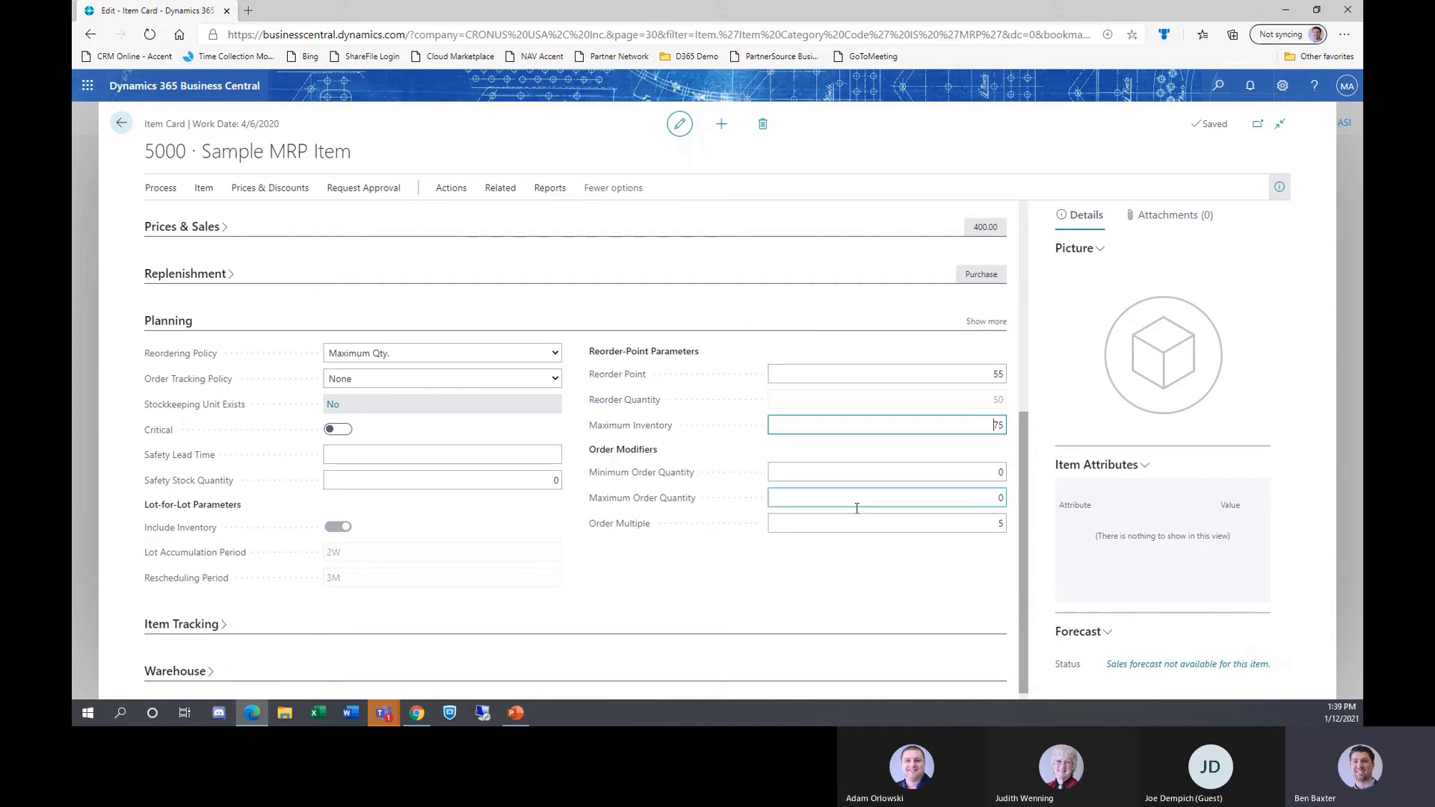
pyautogui.click(969, 522)
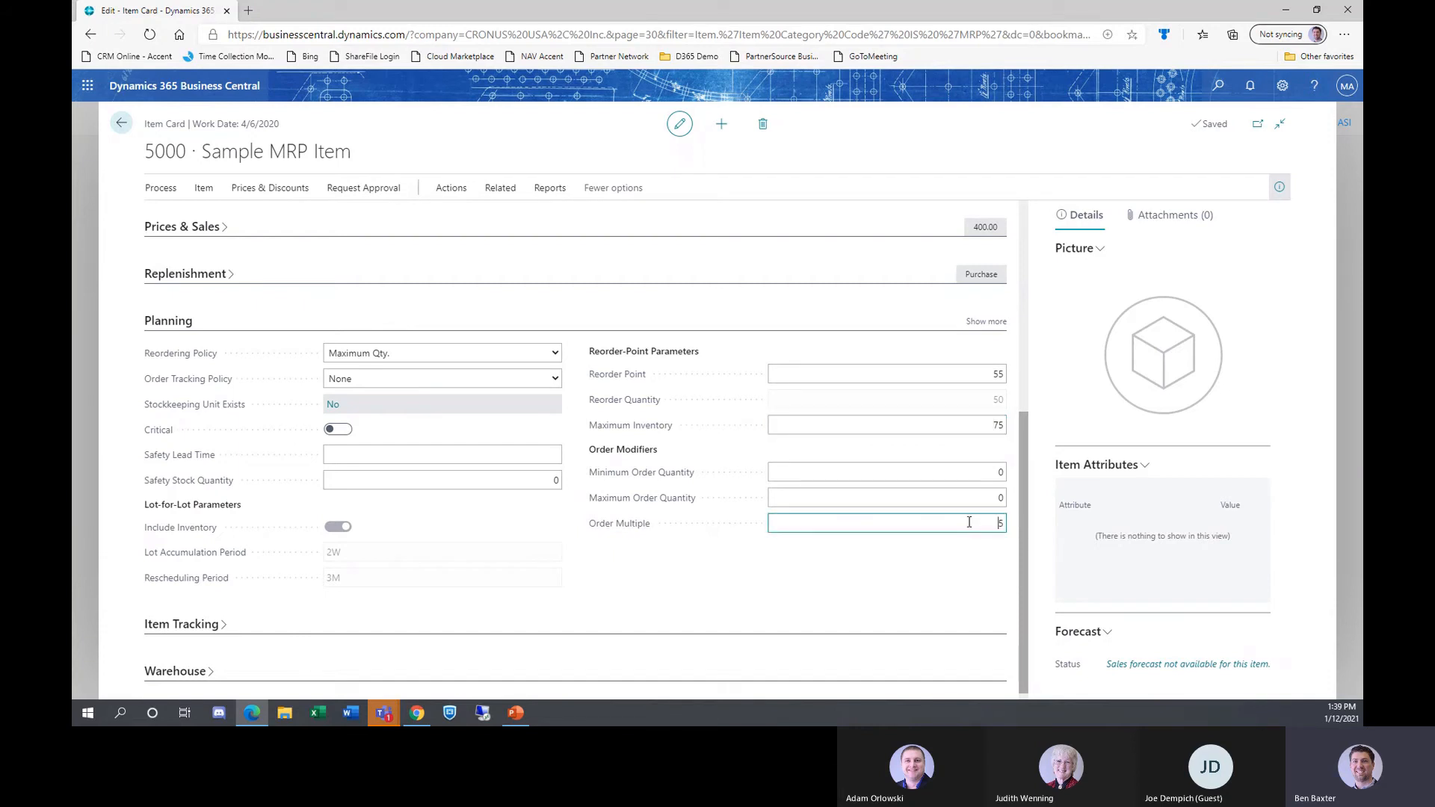
pyautogui.write('10')
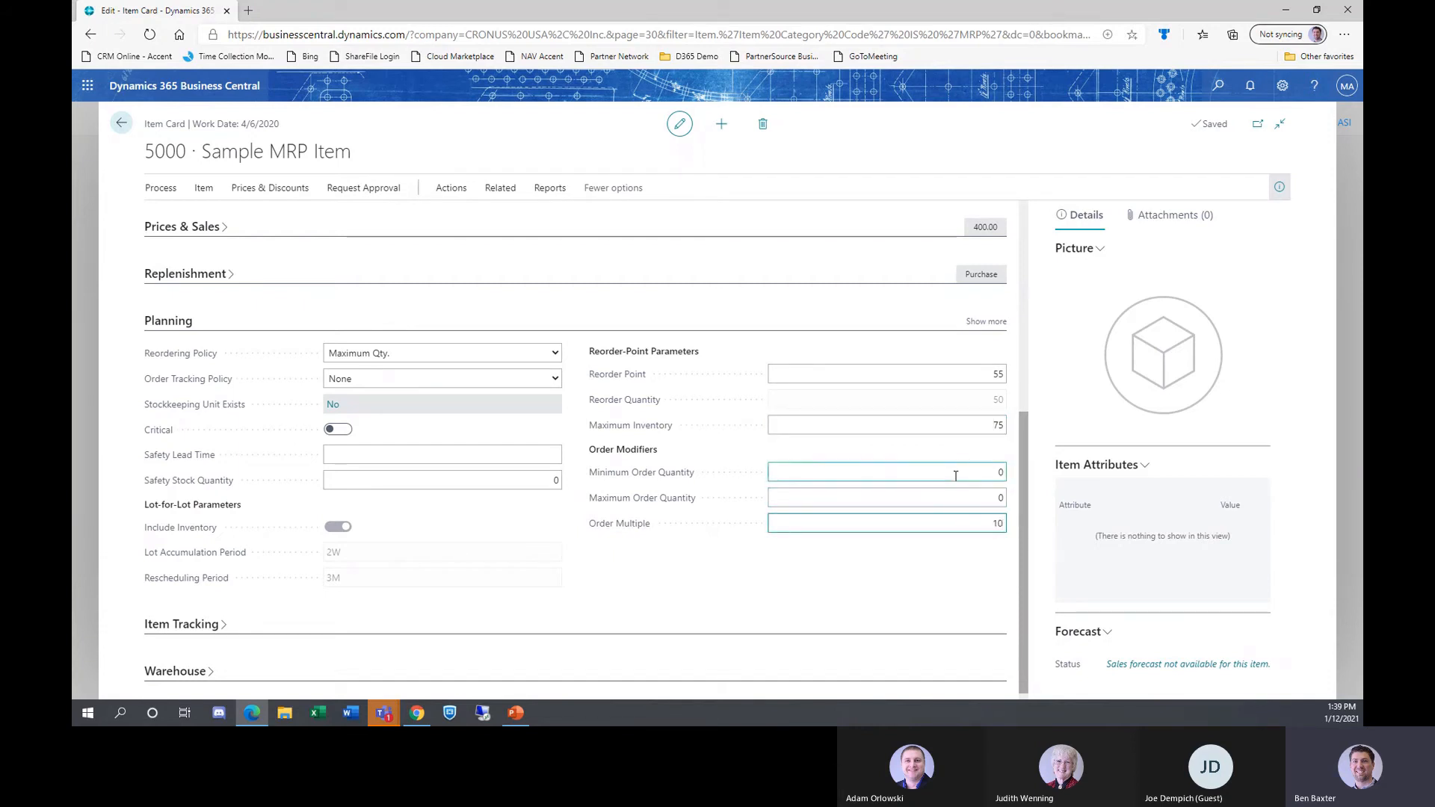
# Check the reorder point, maximum inventory and order multiple of the item against each other.
pyautogui.click(982, 372)
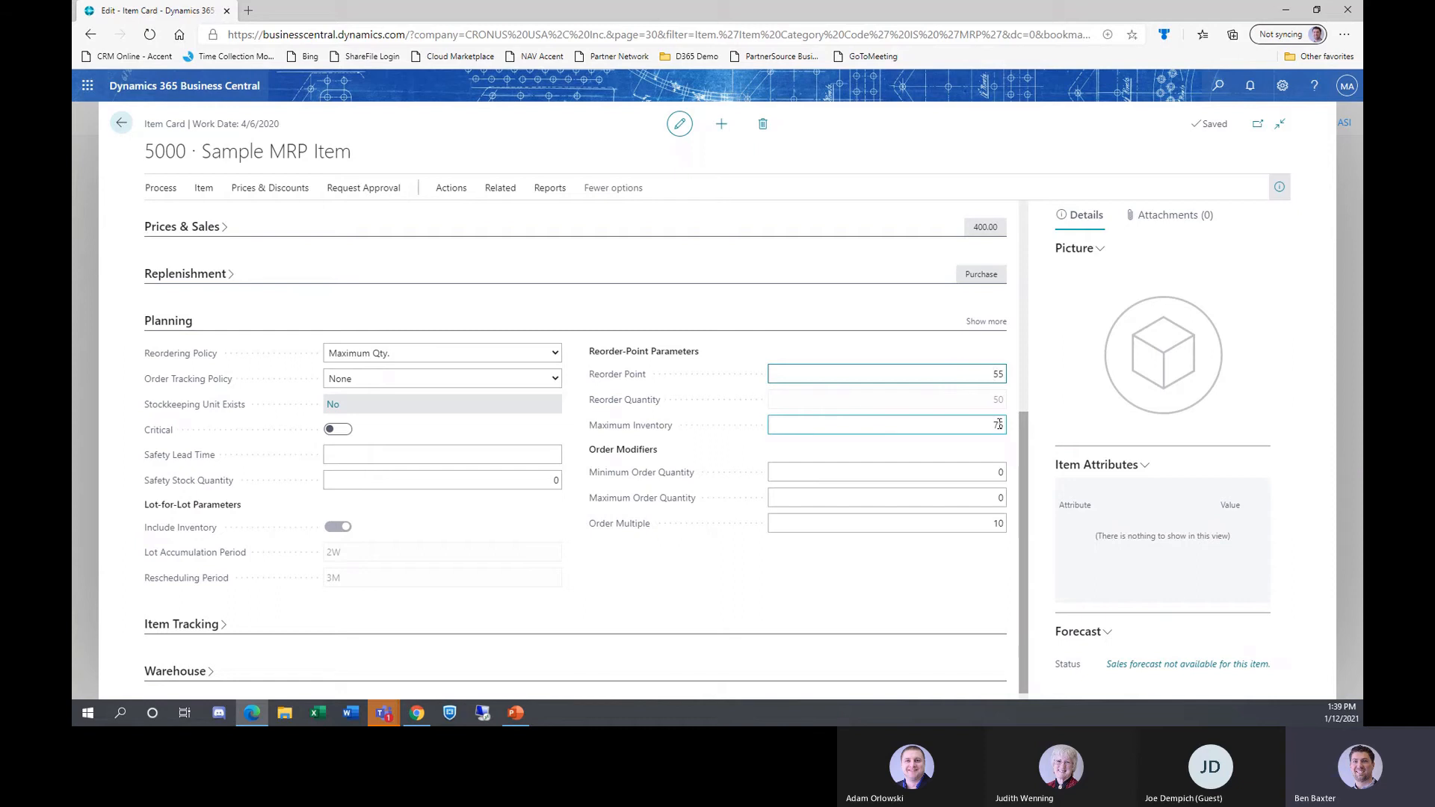
pyautogui.click(999, 524)
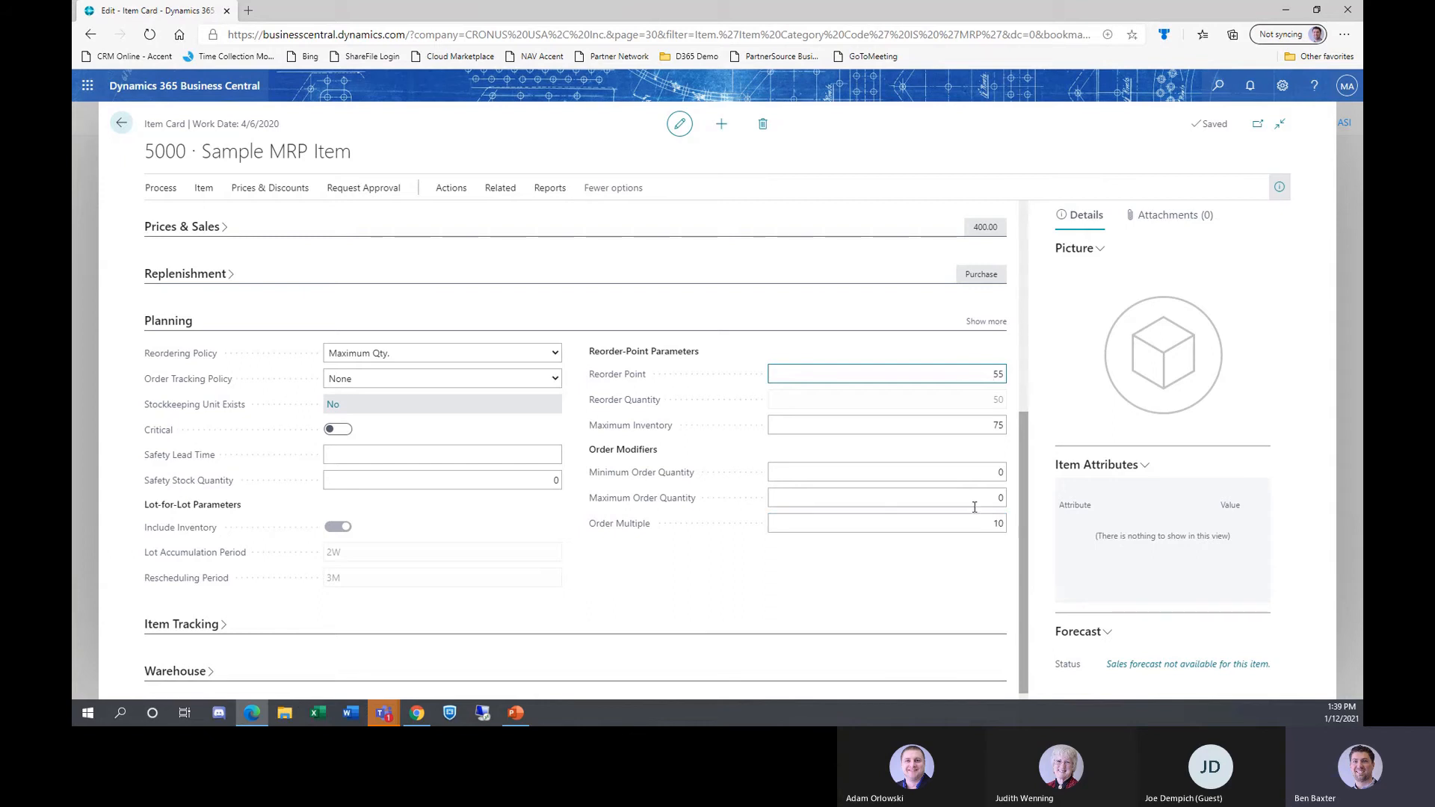
pyautogui.click(977, 424)
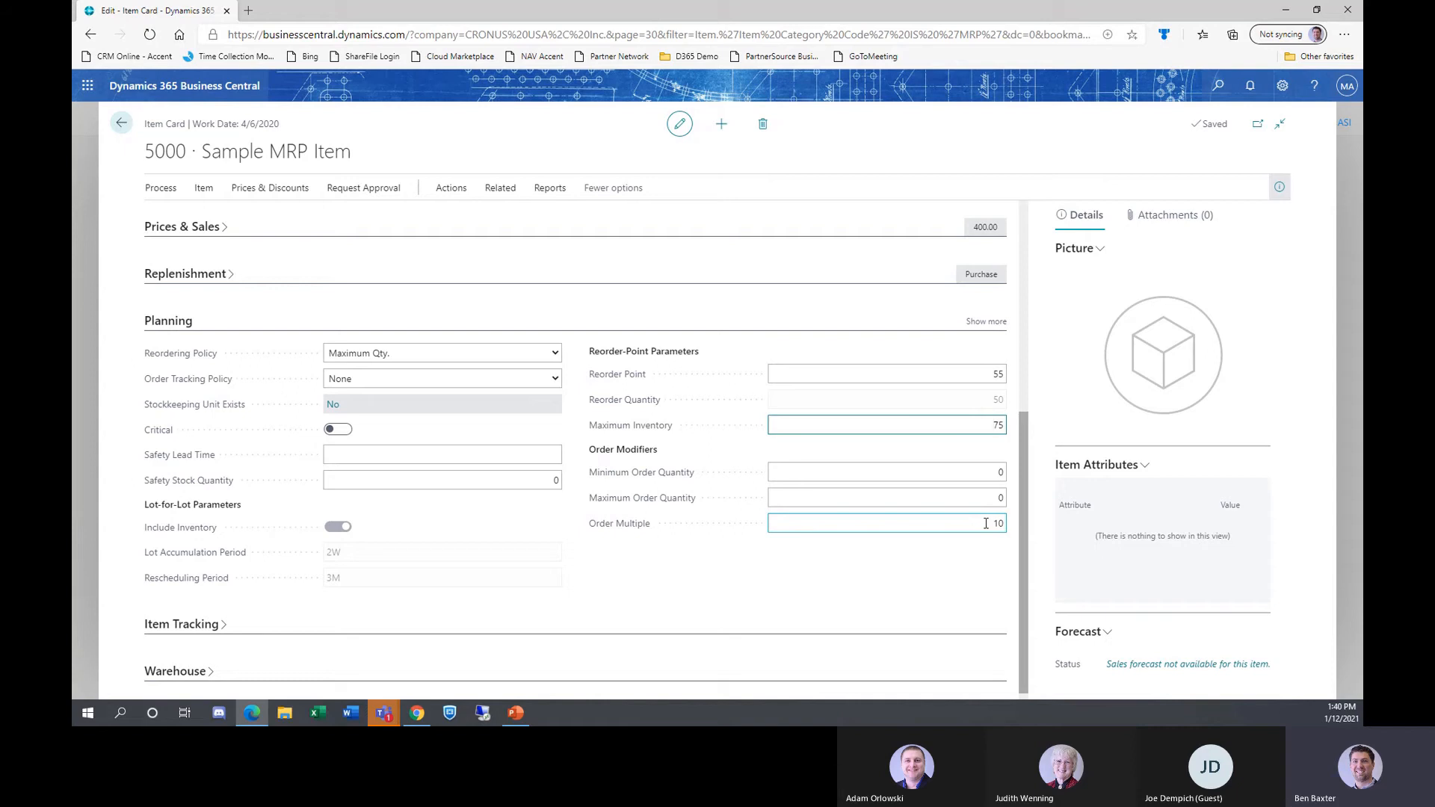
pyautogui.click(960, 558)
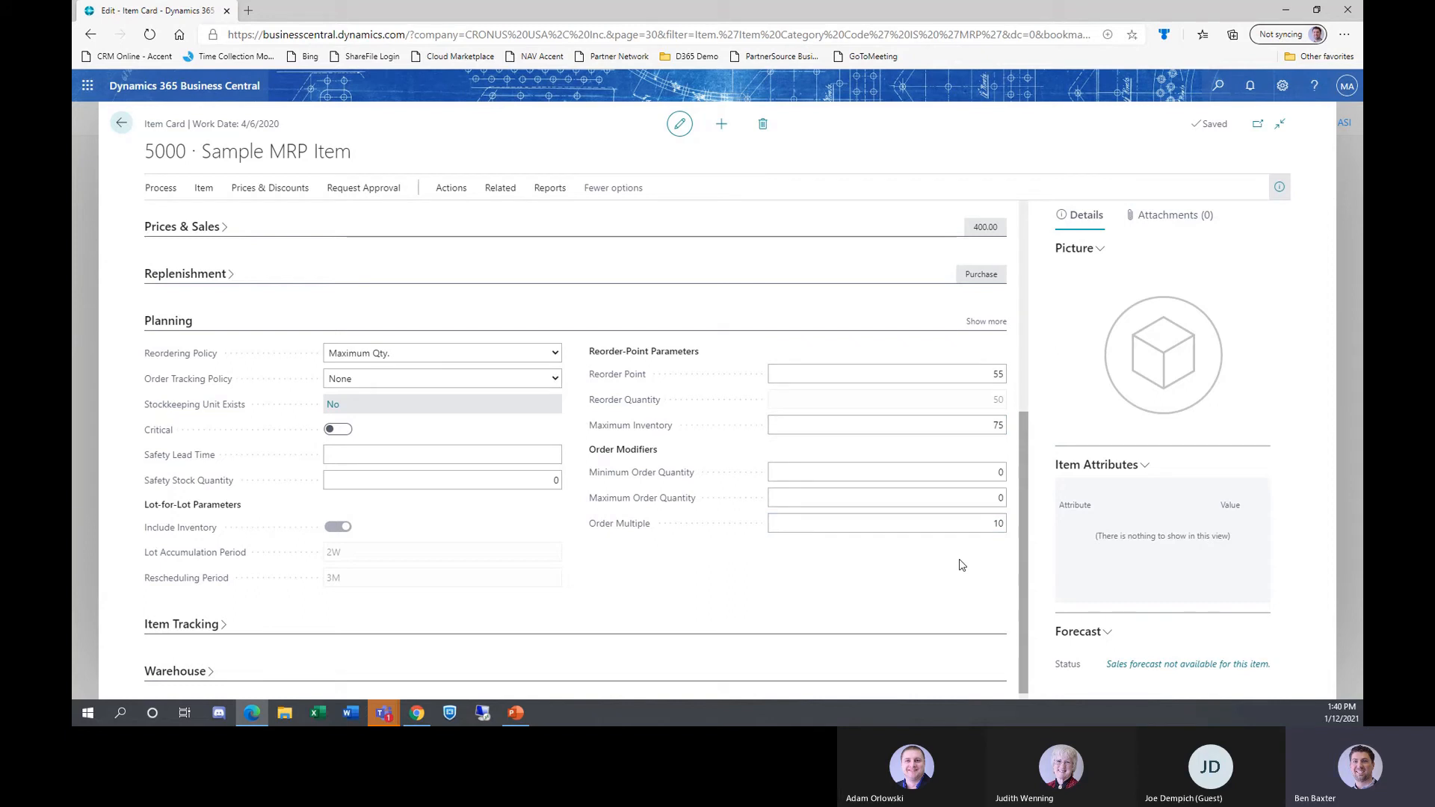
pyautogui.click(950, 524)
pyautogui.click(797, 571)
pyautogui.click(874, 433)
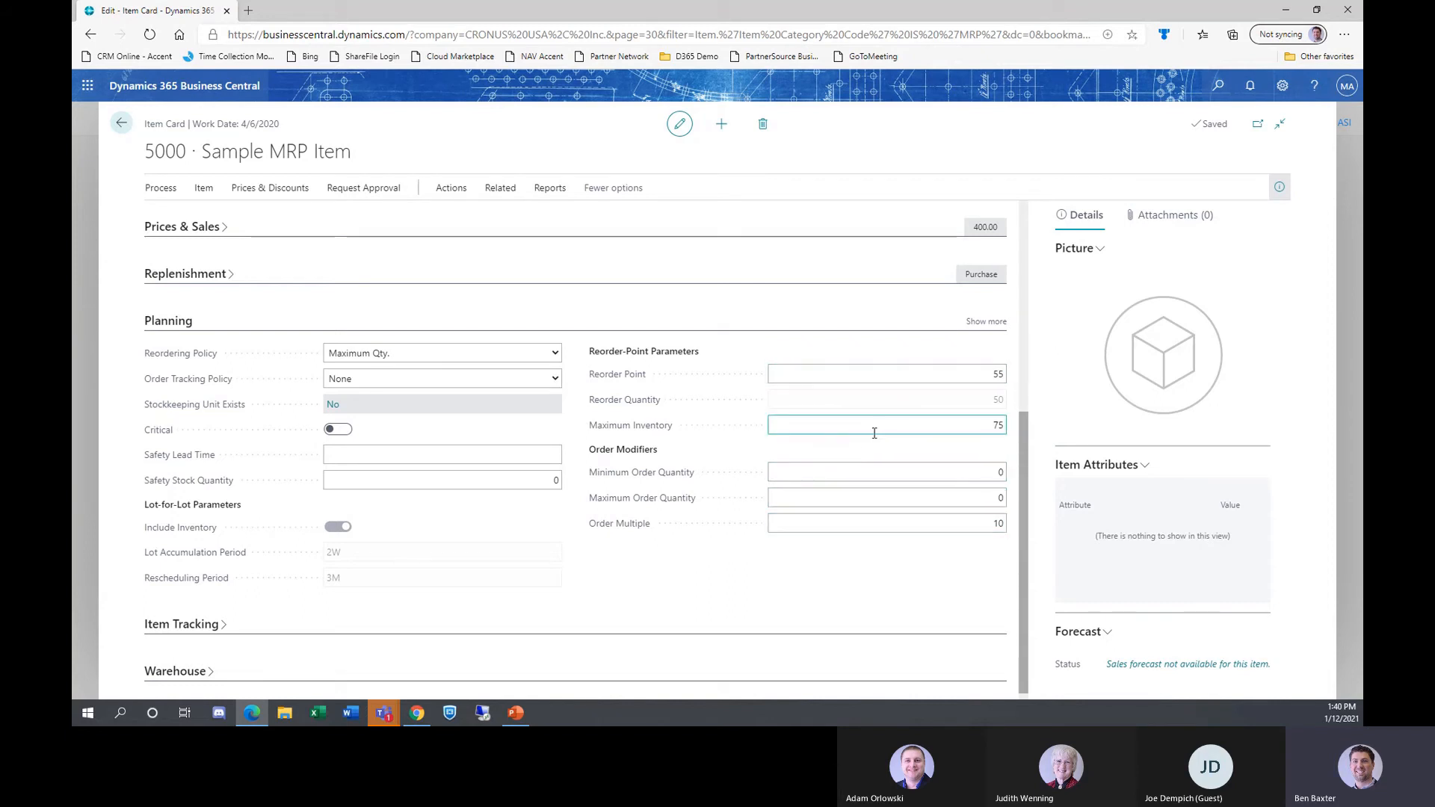
# Leave the item card and open the planning worksheet from the home page.
pyautogui.click(122, 124)
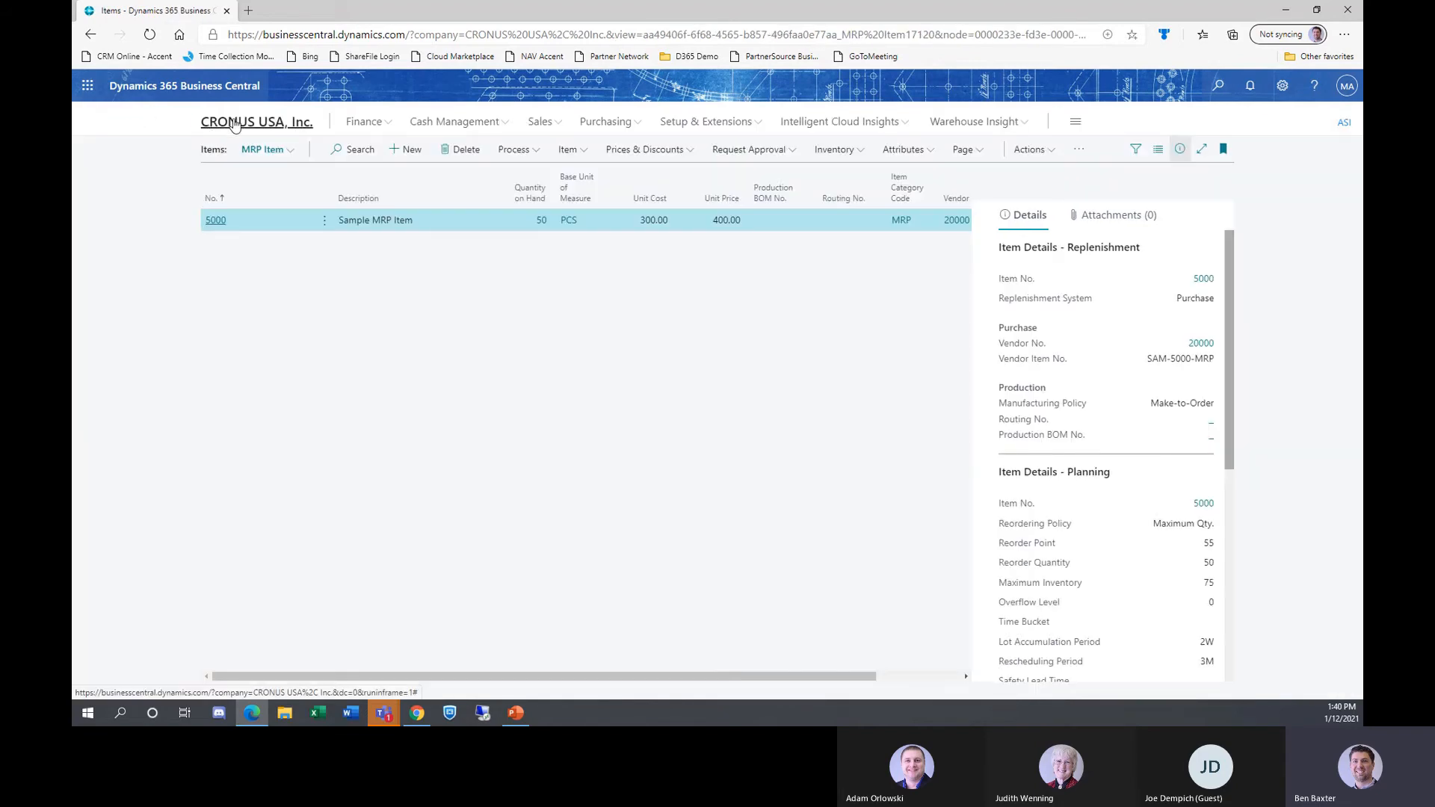
pyautogui.click(234, 124)
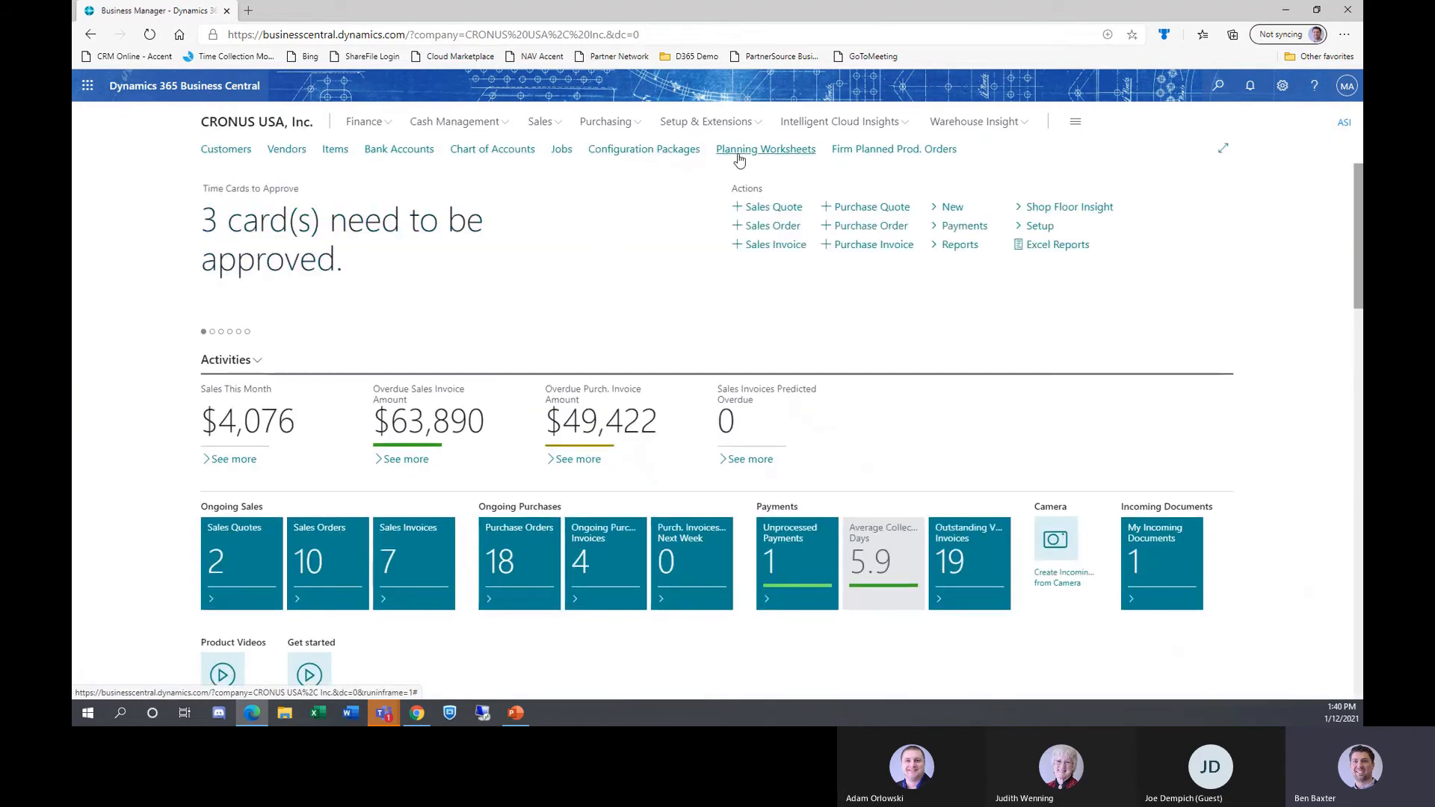
pyautogui.click(739, 153)
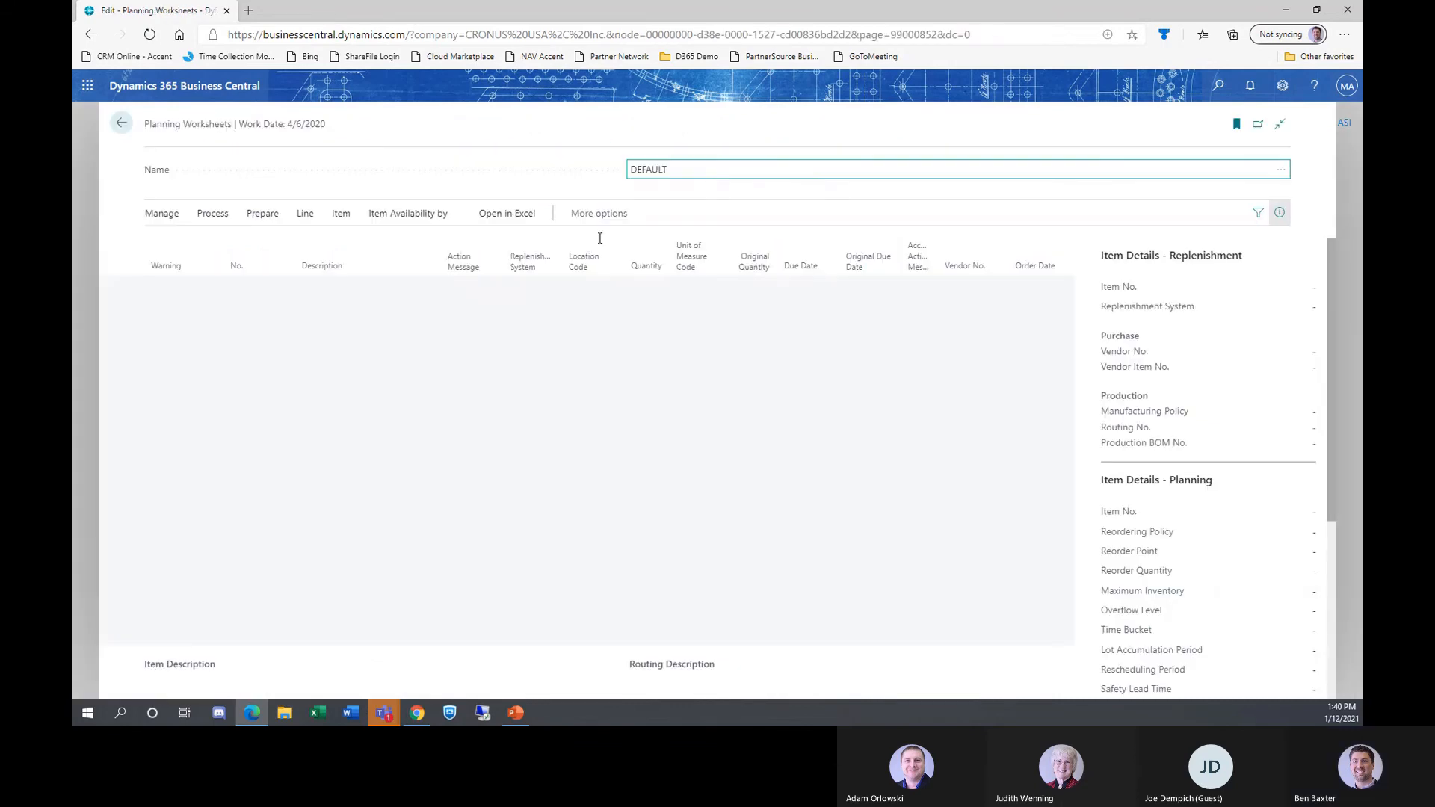
# Calculate the plan for item 5000 at location MAIN from 4/7/2020 to 1/1/2021 with MPS and MRP enabled.
pyautogui.click(261, 214)
pyautogui.click(232, 241)
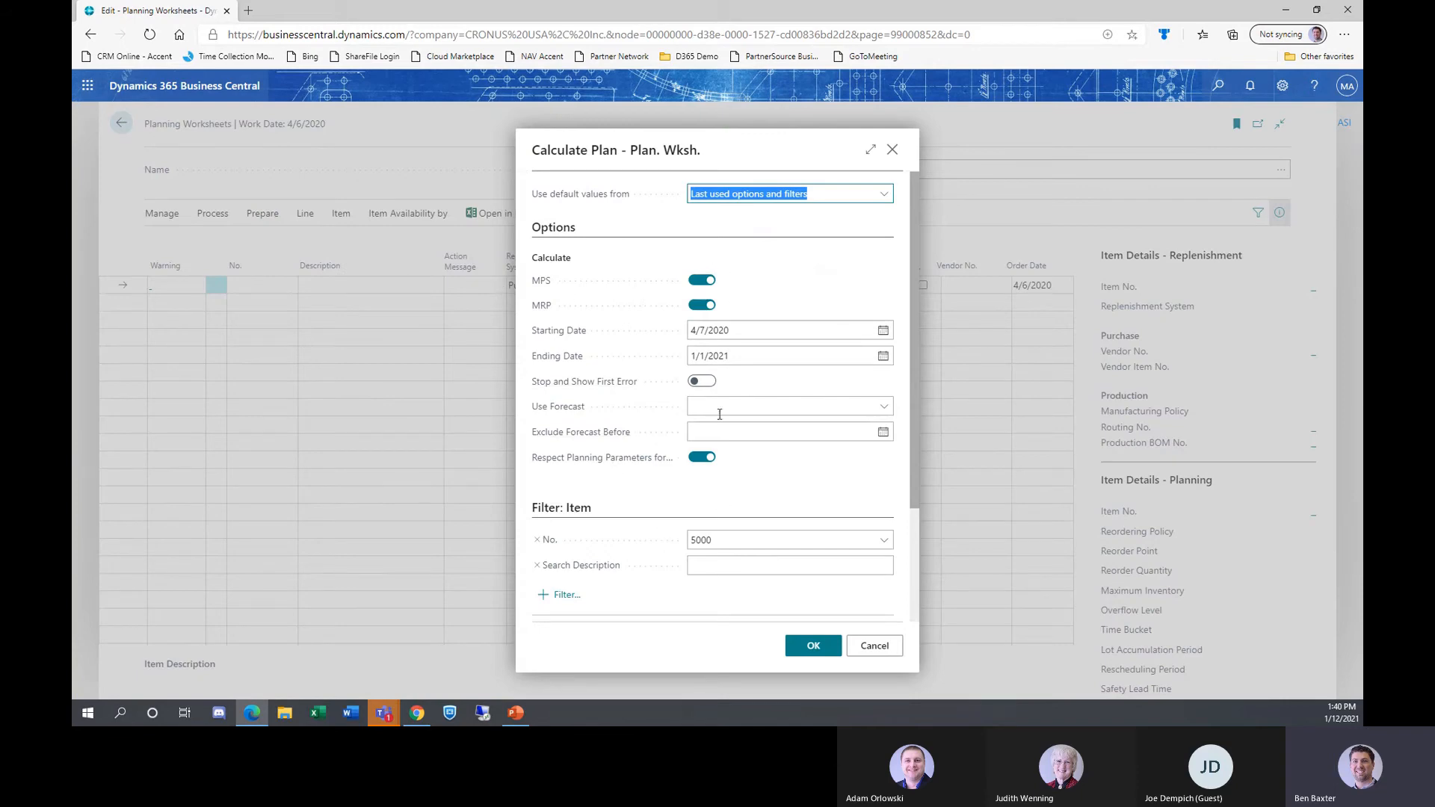
pyautogui.scroll(-2, 811, 371)
pyautogui.click(796, 415)
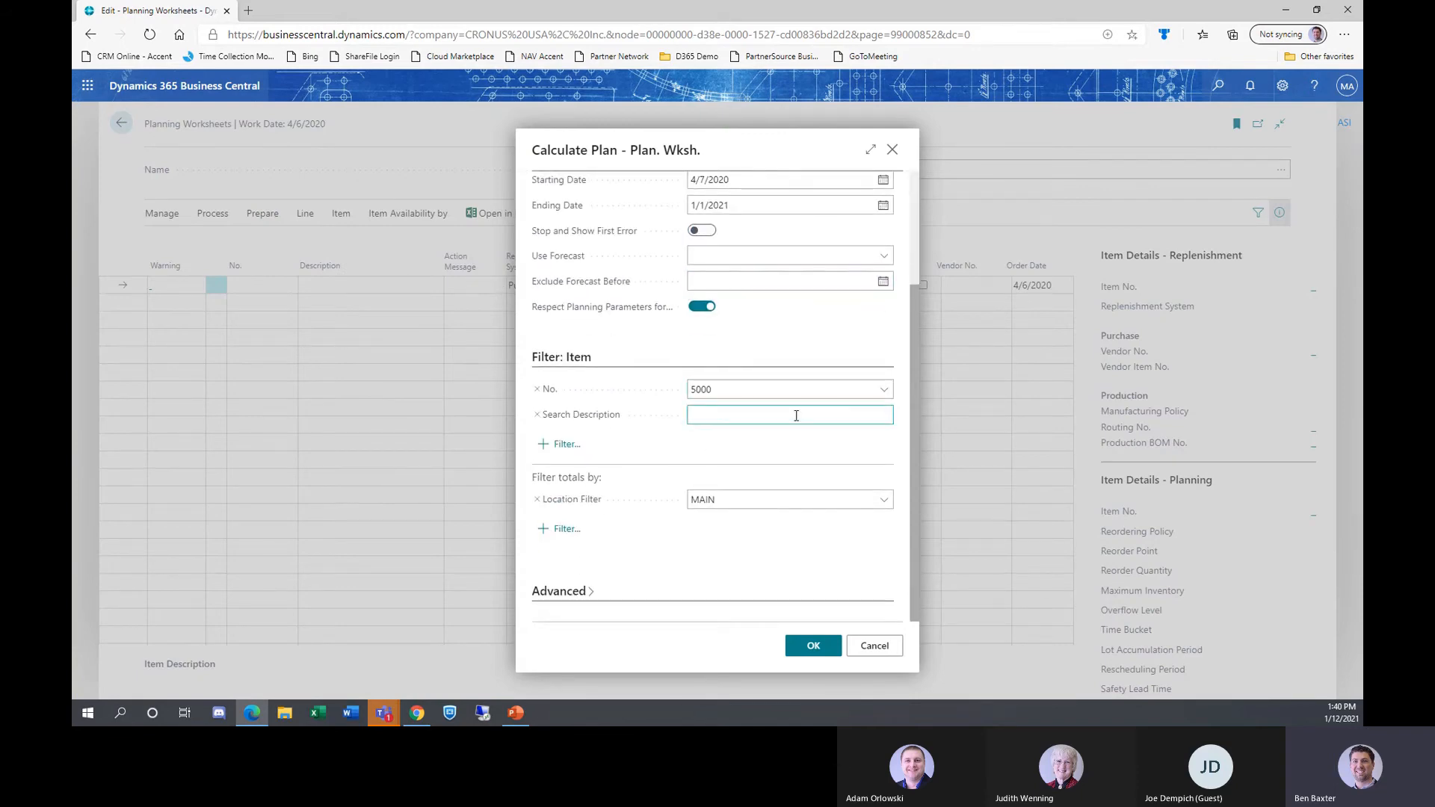
pyautogui.scroll(2, 796, 415)
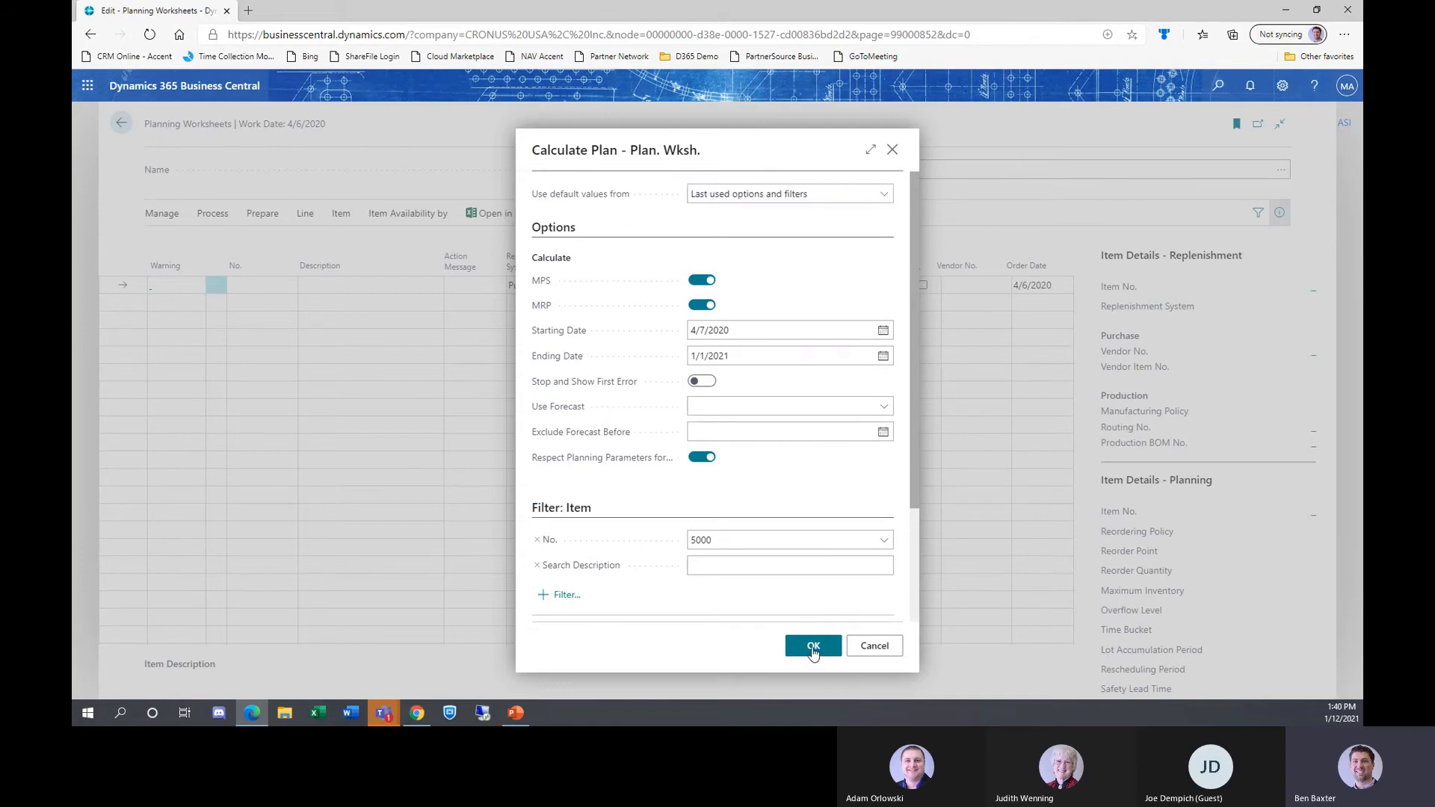
pyautogui.click(813, 648)
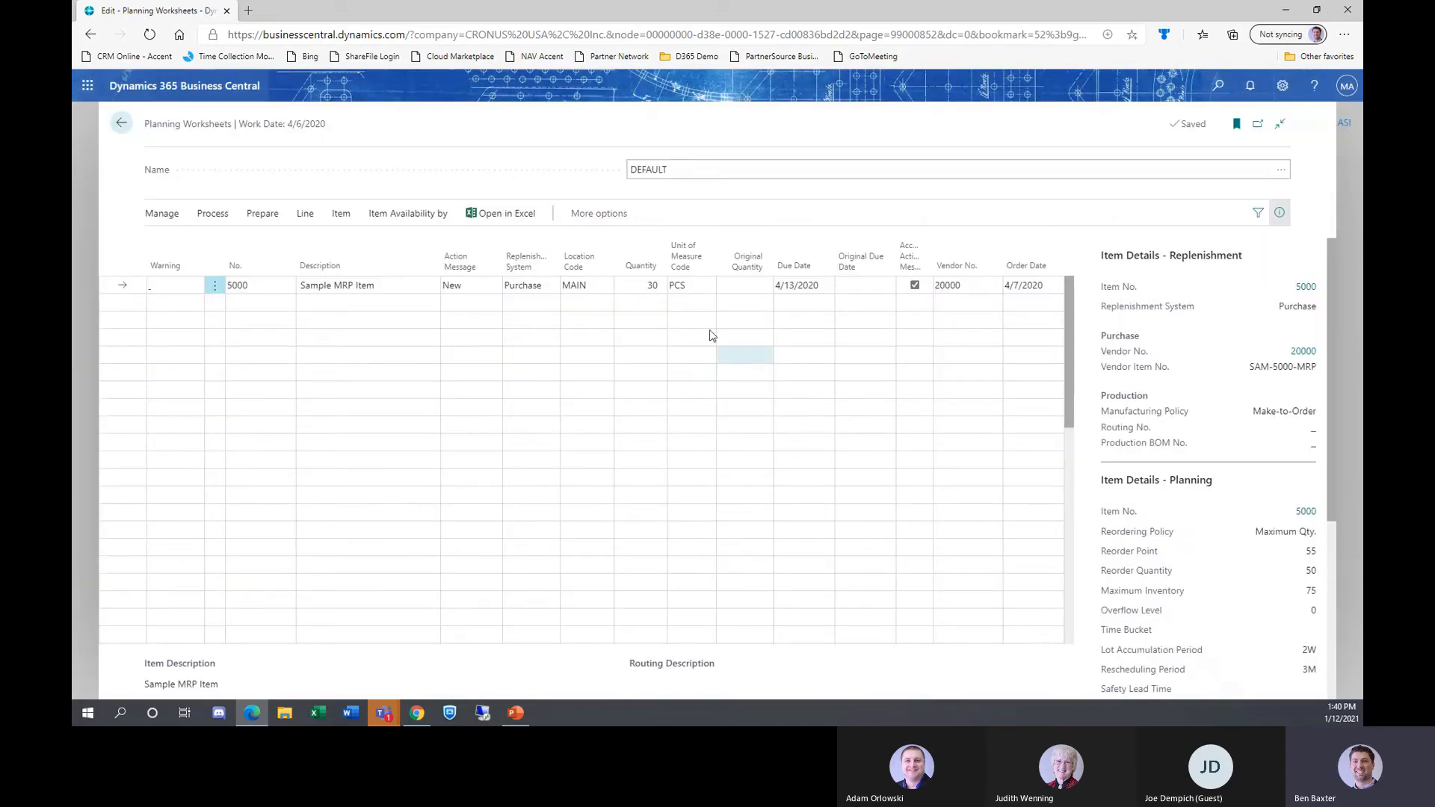
# Inspect the untracked planning elements behind the suggested quantity for item 5000, and close them.
pyautogui.click(639, 288)
pyautogui.click(175, 290)
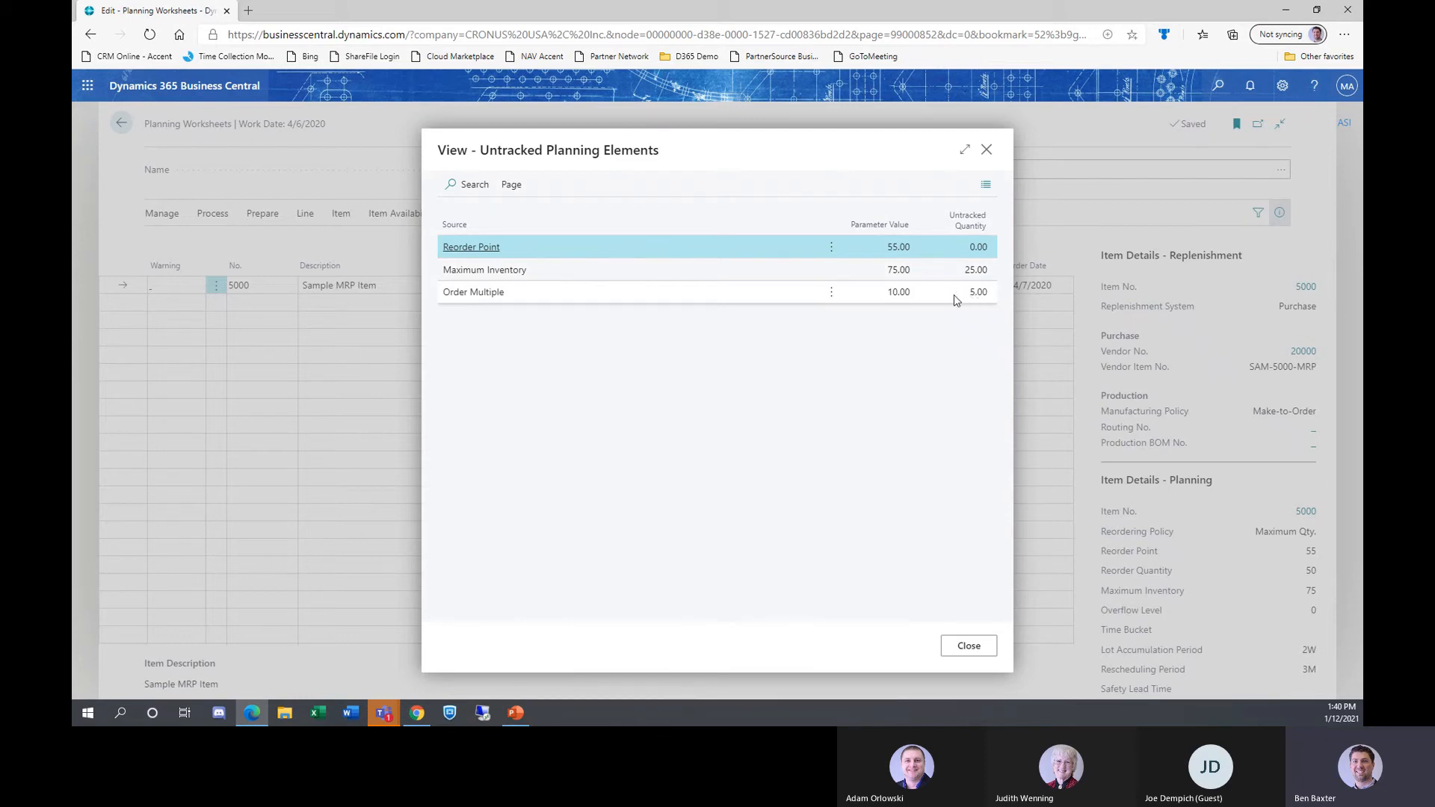
pyautogui.click(954, 645)
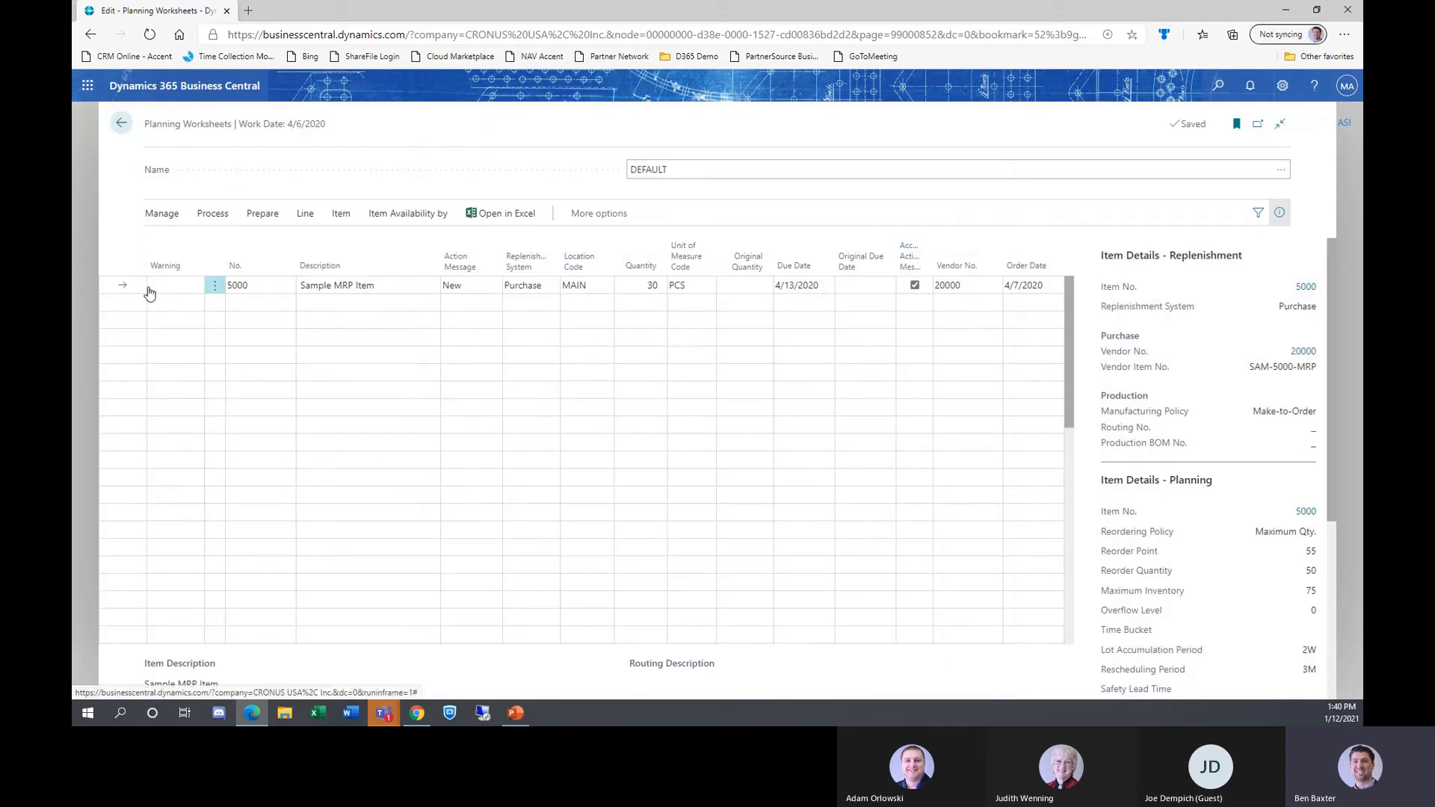
# Delete the suggested item 5000 line from the planning worksheet and close the worksheet.
pyautogui.click(213, 287)
pyautogui.click(200, 335)
pyautogui.click(773, 433)
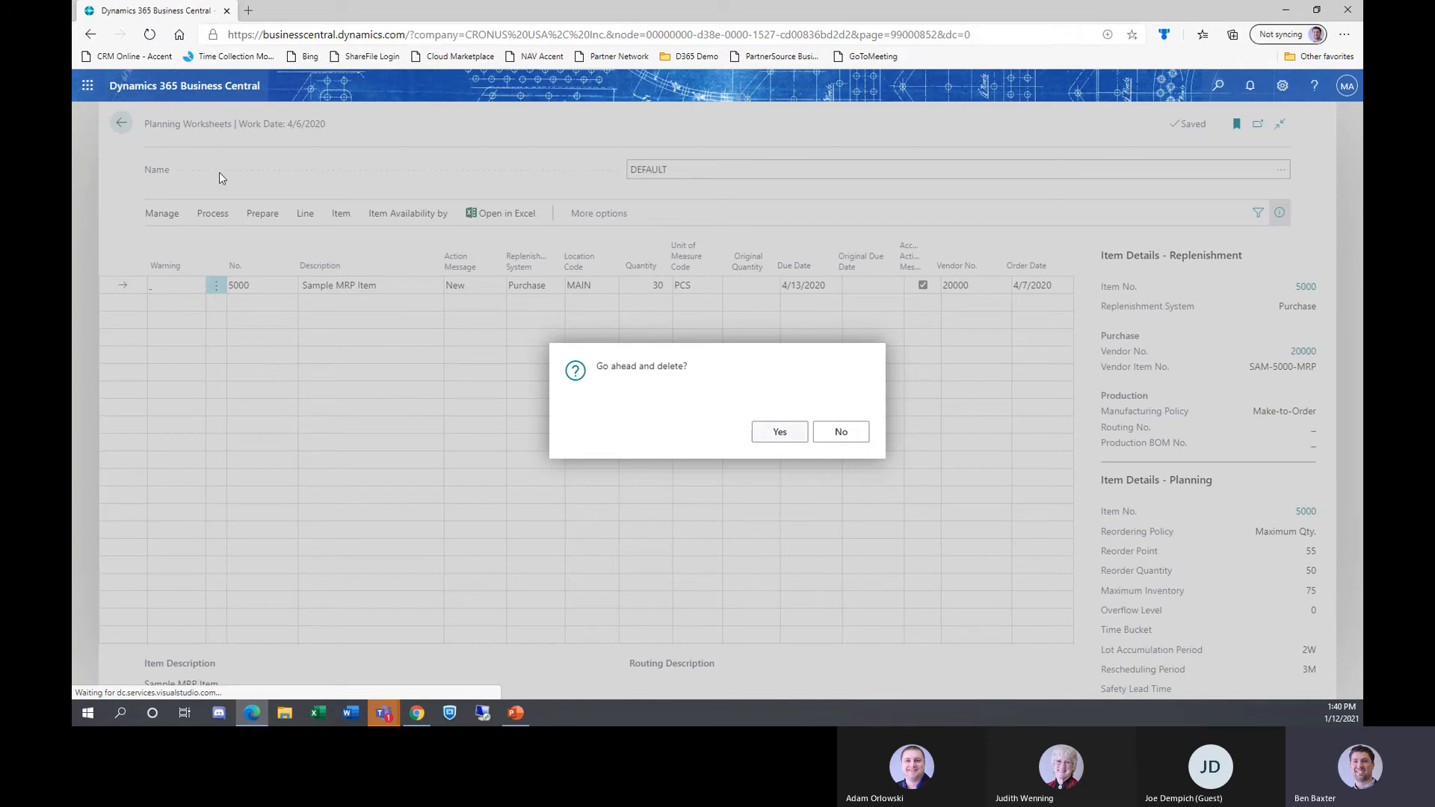
pyautogui.click(114, 127)
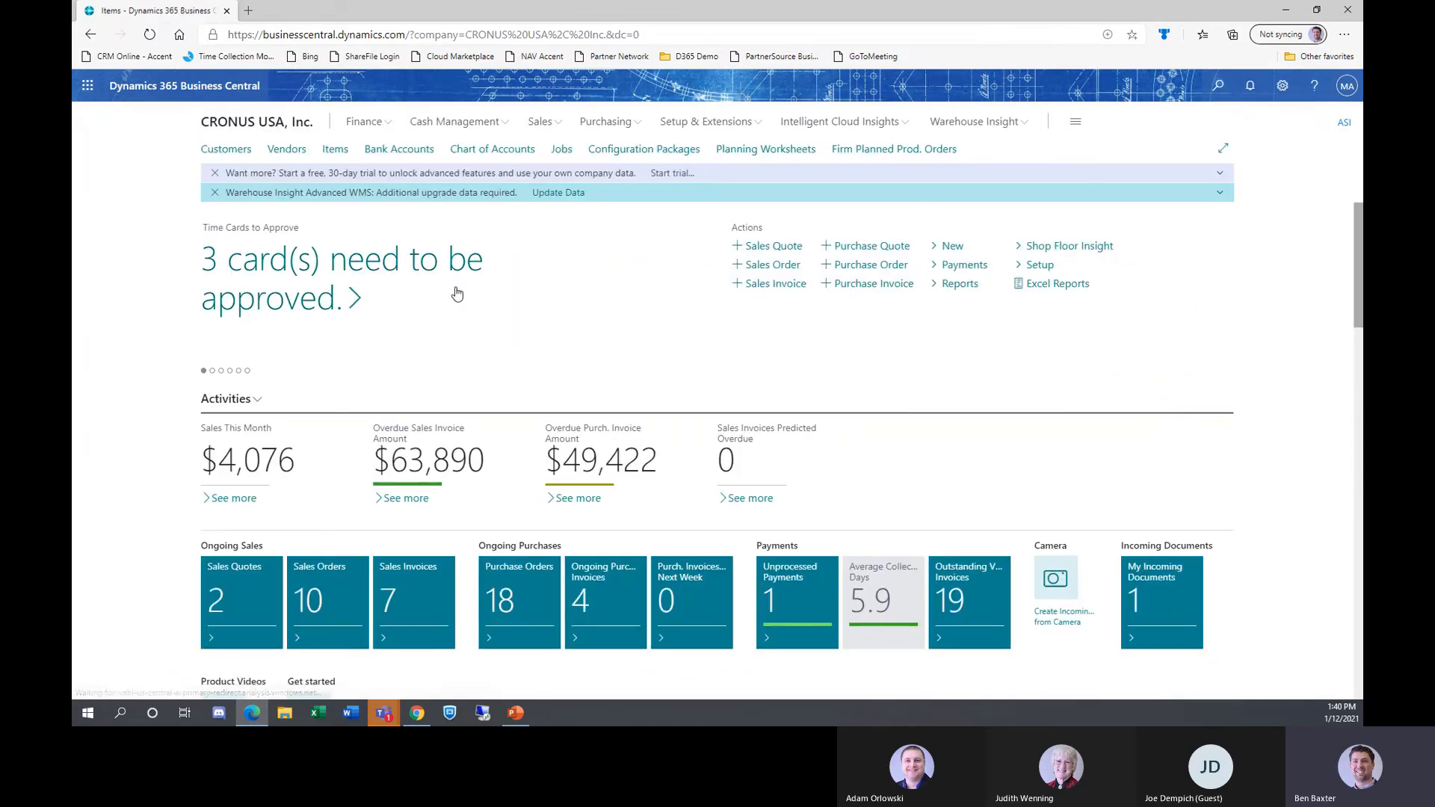
# Show the MRP Item view of the item list and reopen the card of item 5000.
pyautogui.click(335, 149)
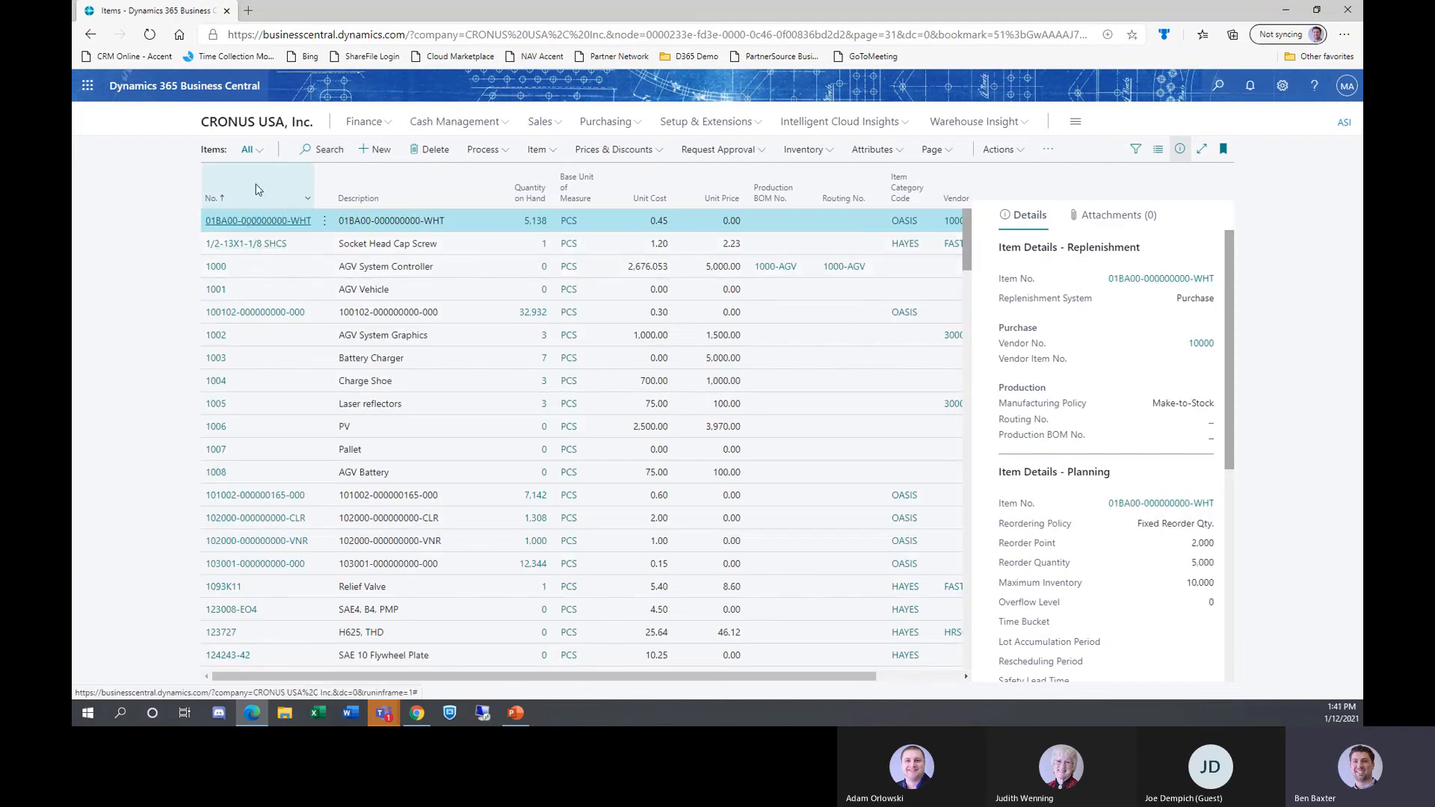
pyautogui.click(263, 152)
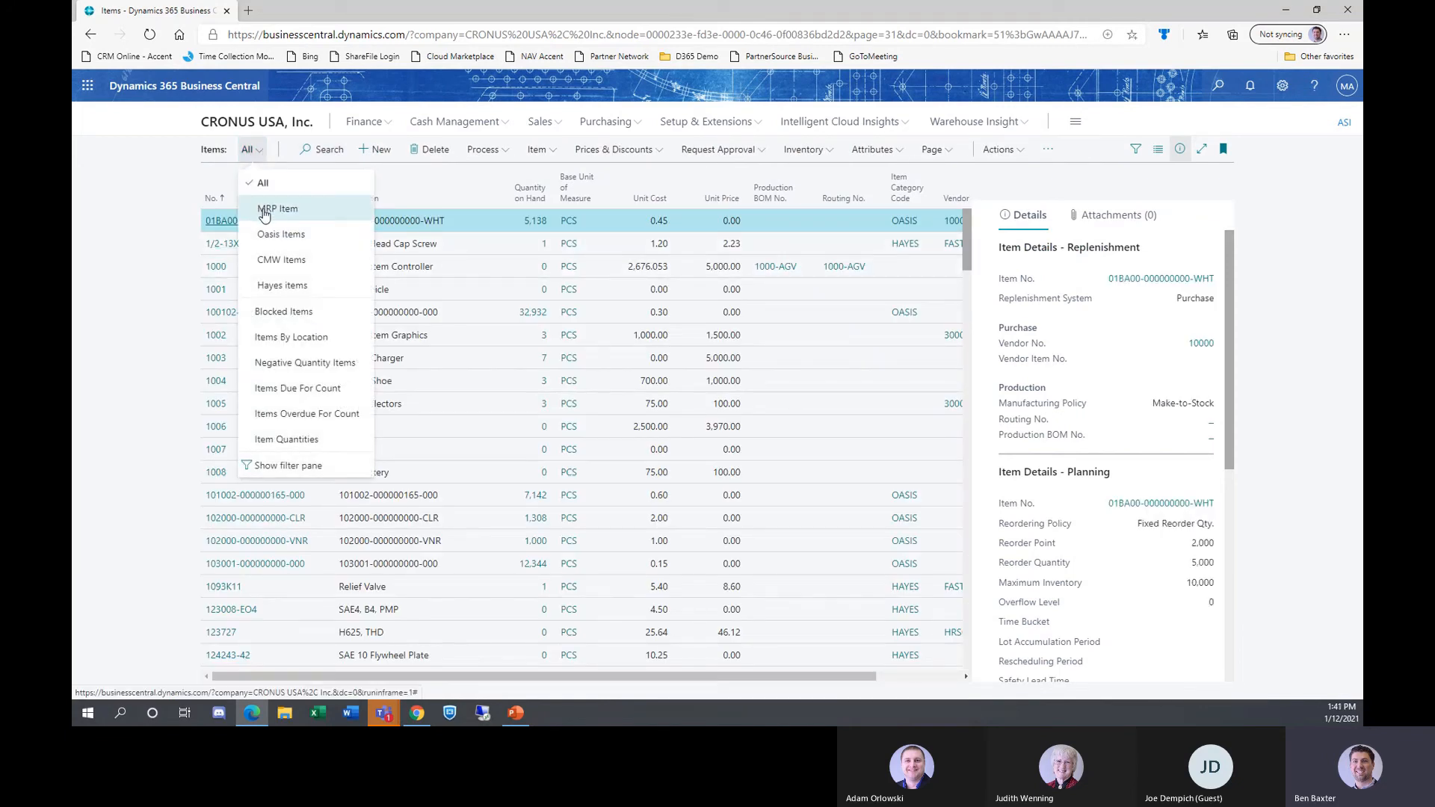
pyautogui.press('Return')
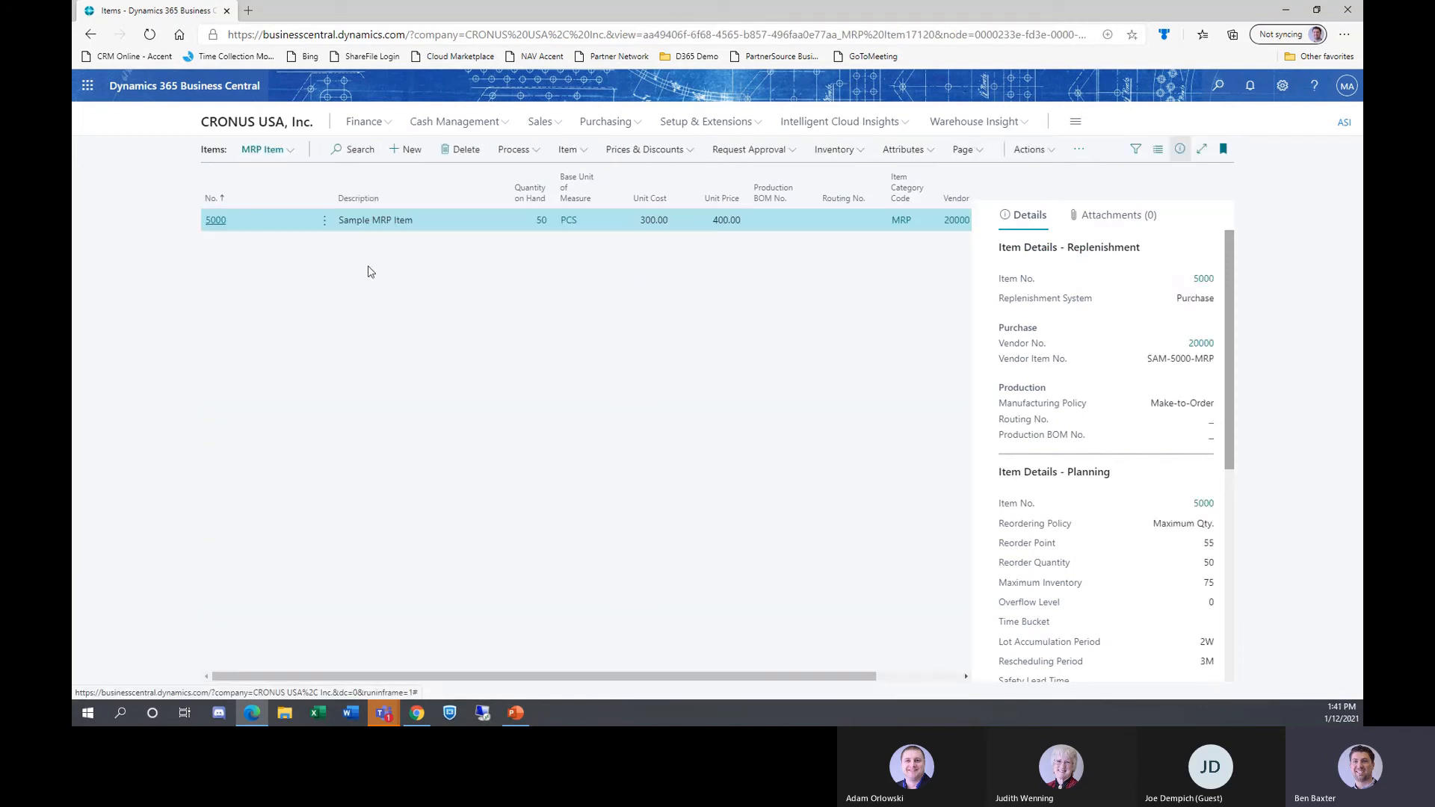
pyautogui.click(220, 227)
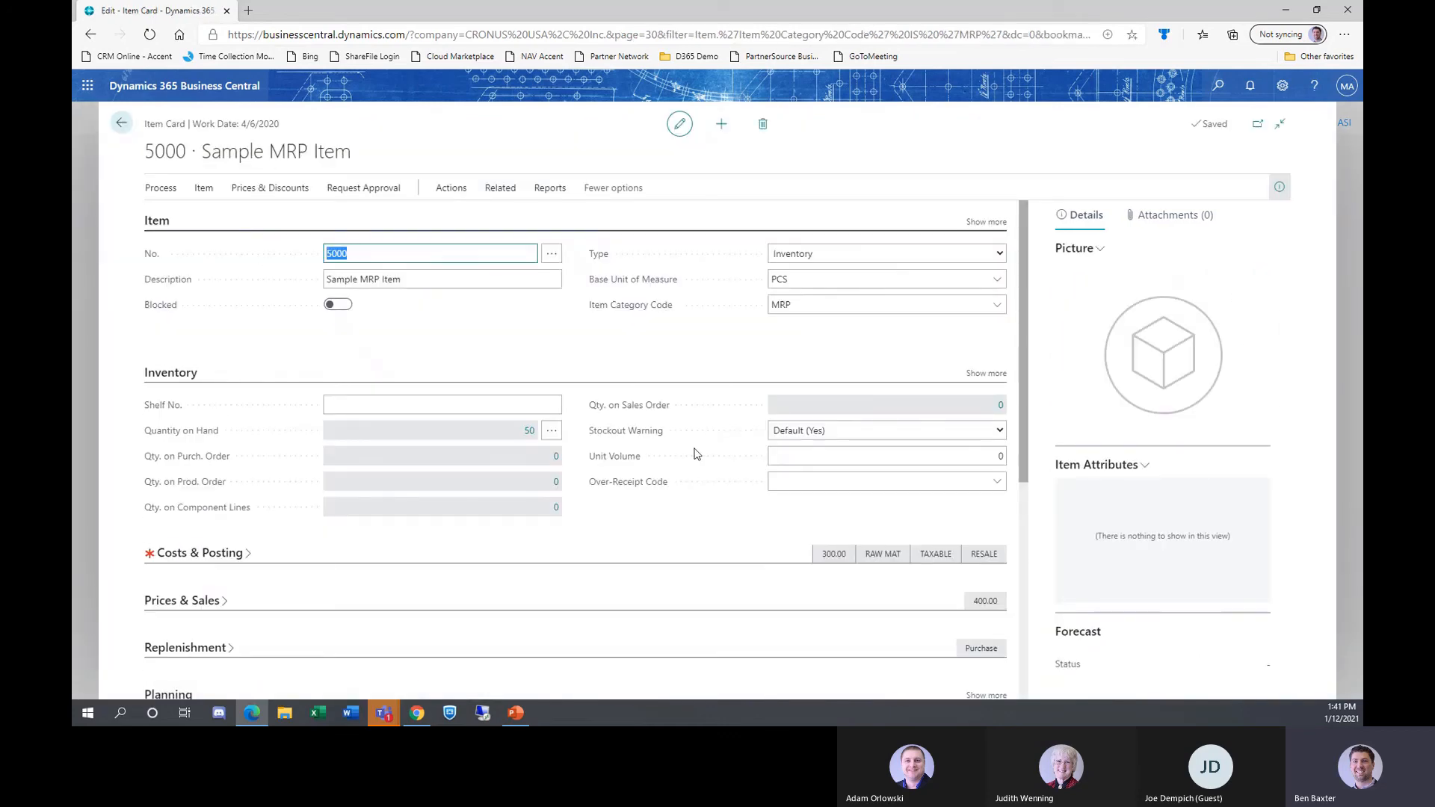
# Expand the item's planning settings to show all fields, and examine the overflow level and order multiple.
pyautogui.scroll(-10, 695, 453)
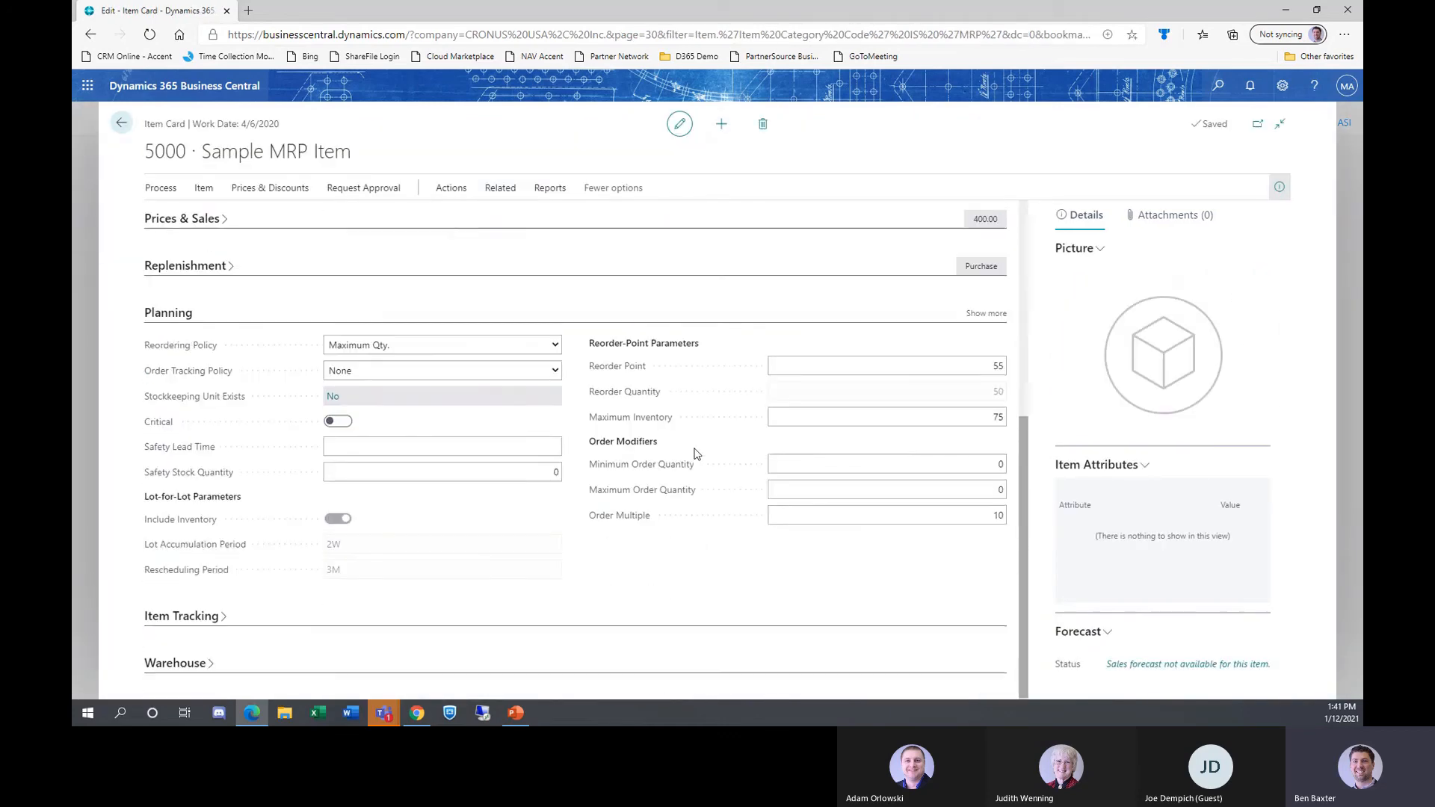
pyautogui.click(989, 314)
pyautogui.click(889, 441)
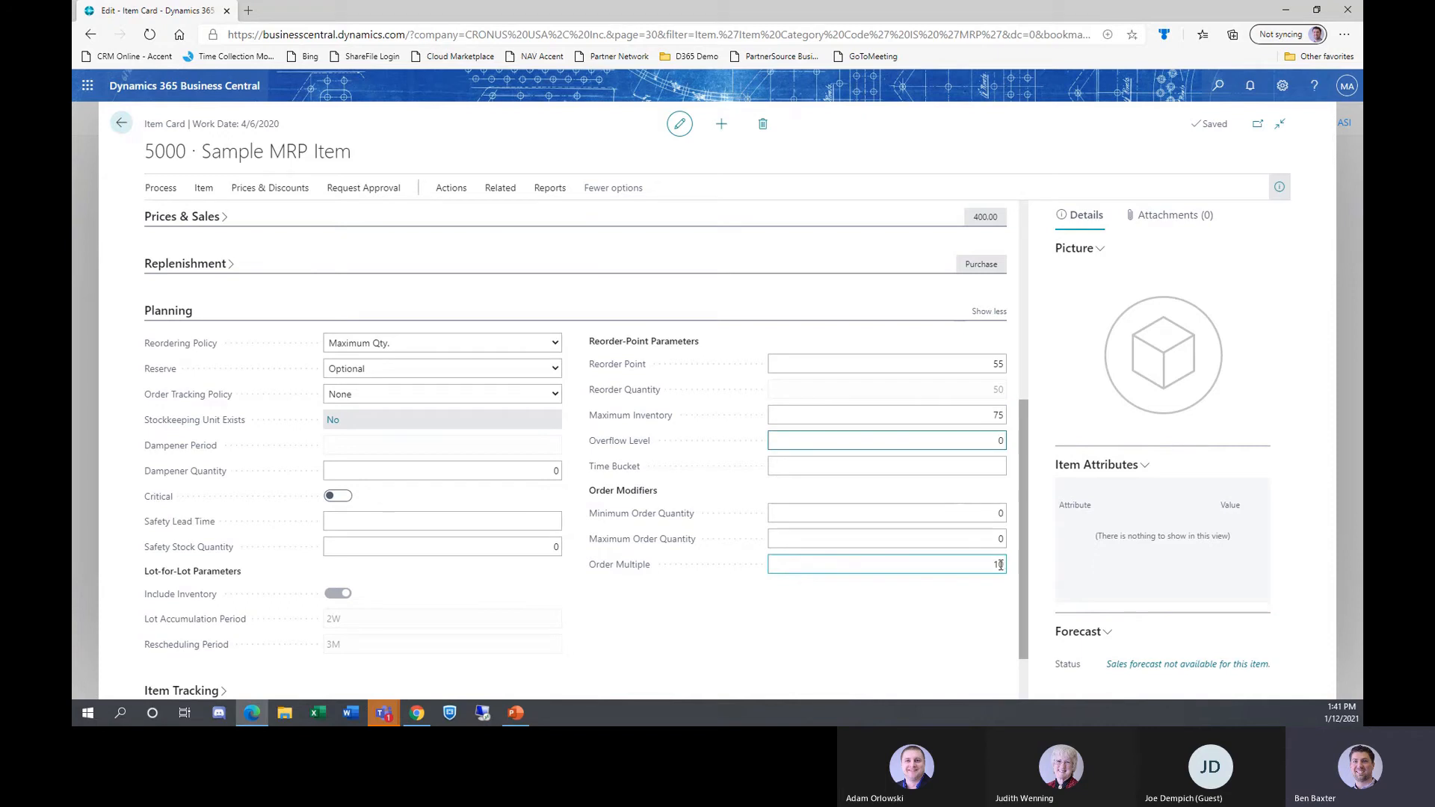
pyautogui.click(965, 562)
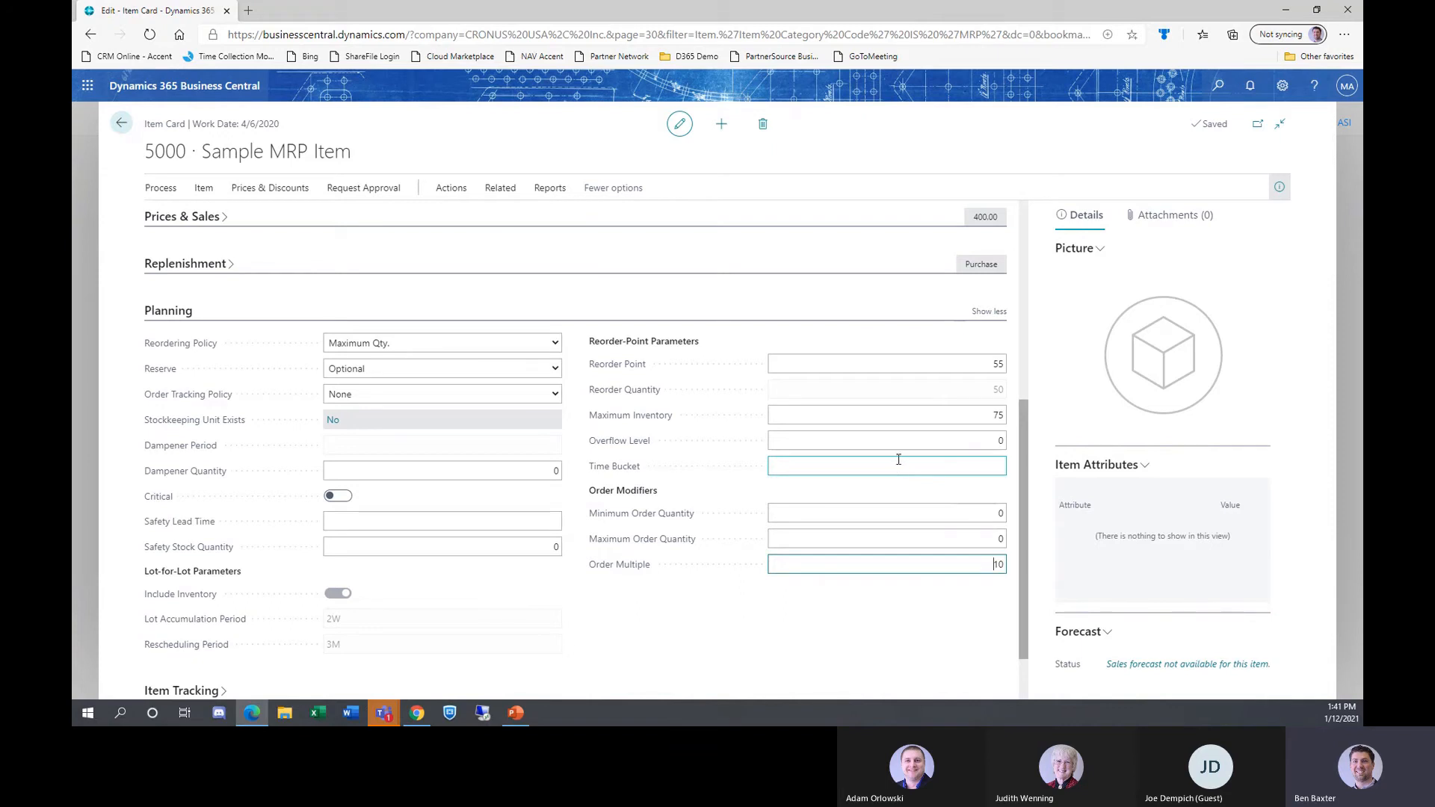
# Check the order multiple of item 5000, and set its reordering policy to Order.
pyautogui.doubleClick(999, 564)
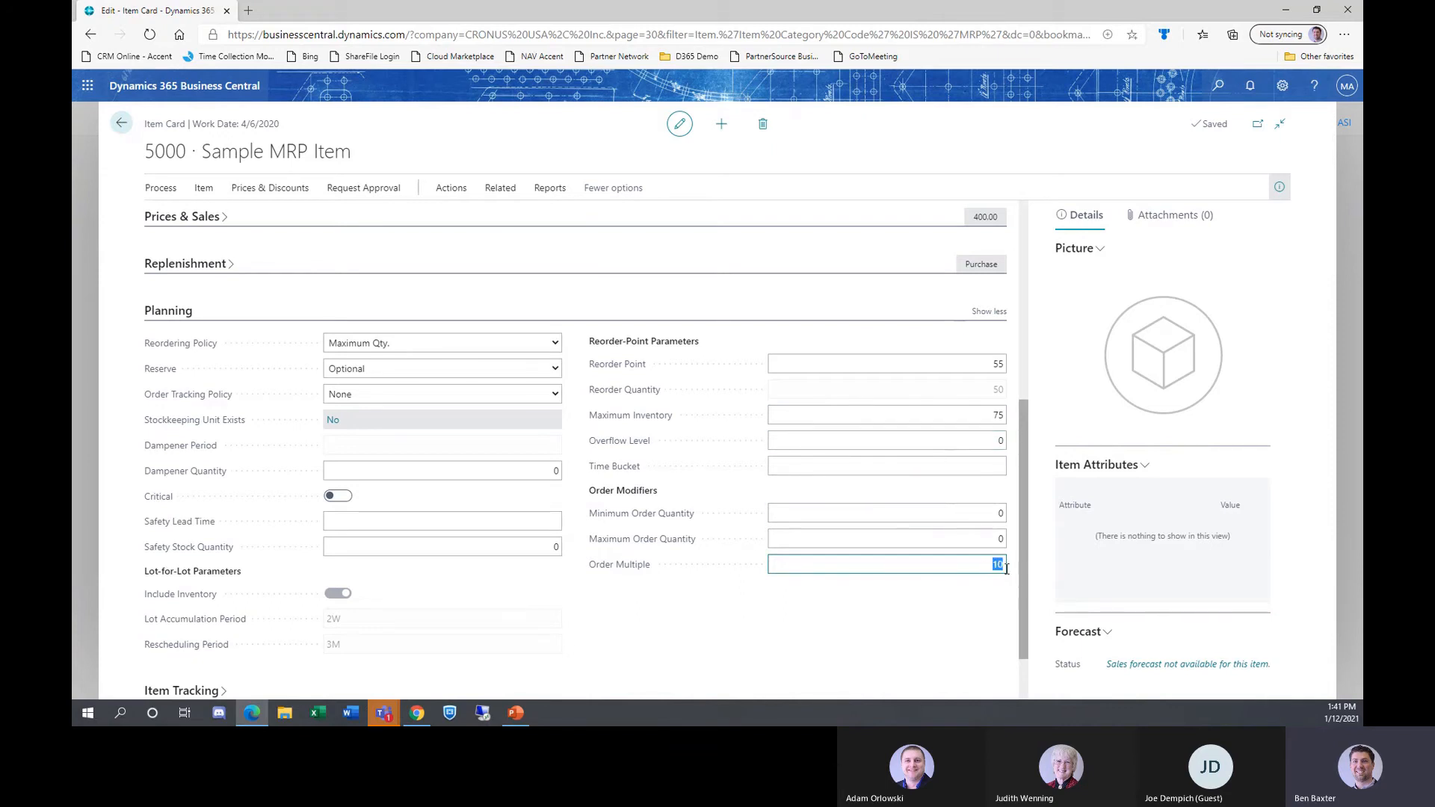
pyautogui.click(1007, 566)
pyautogui.click(843, 566)
pyautogui.click(557, 345)
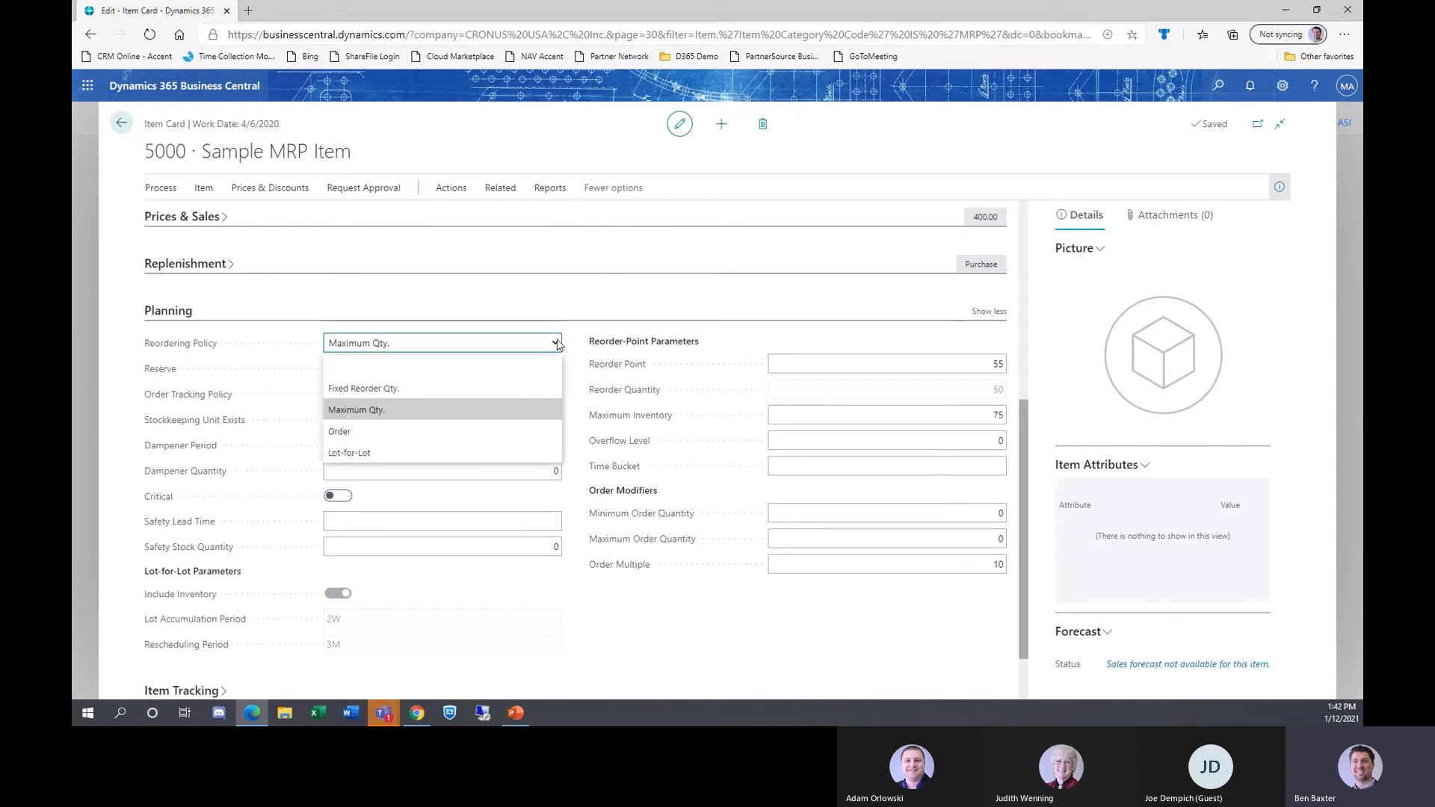
pyautogui.click(363, 432)
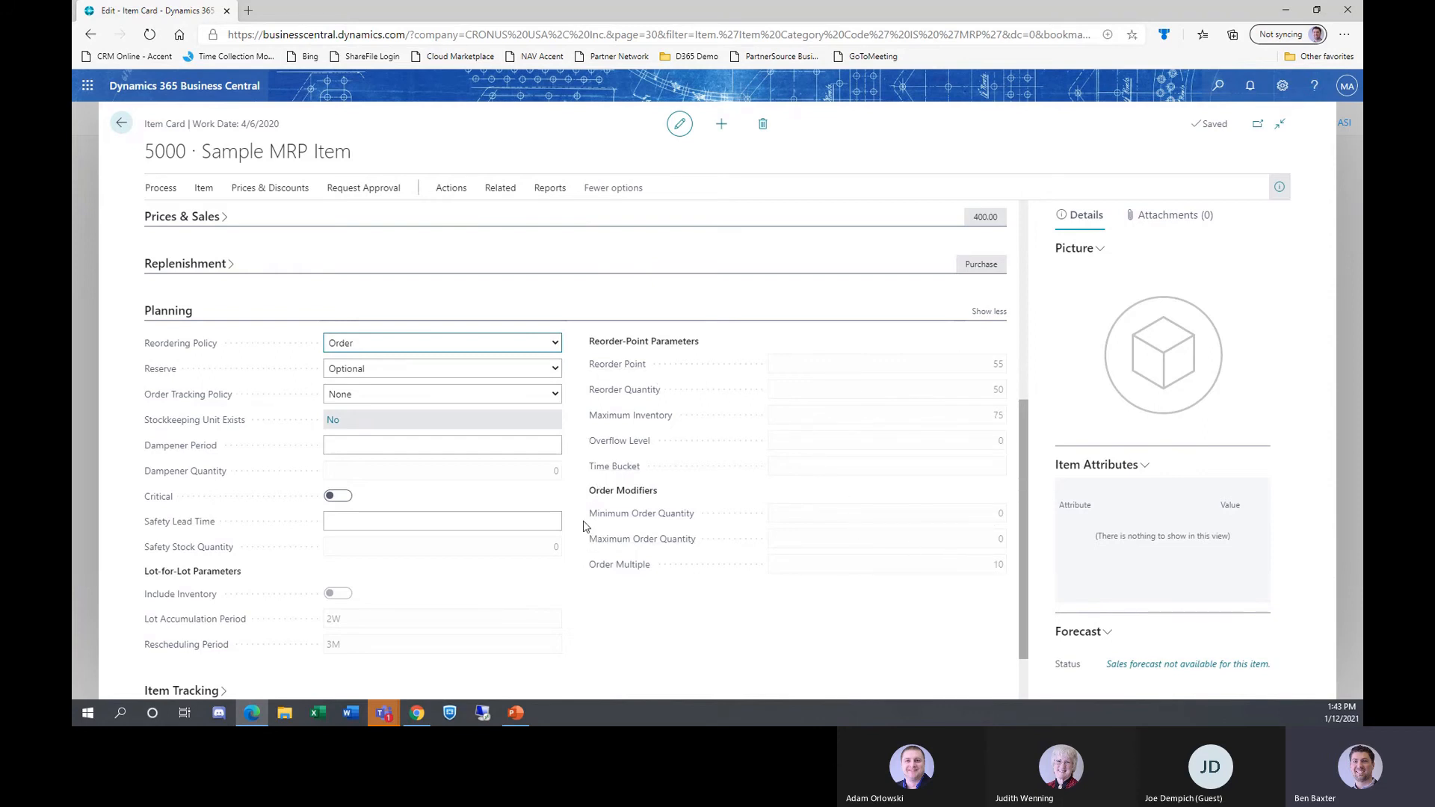
# Compare the planning fields available under the Fixed Reorder Qty. and Lot-for-Lot policies, and set the reordering policy back to Order.
pyautogui.click(552, 345)
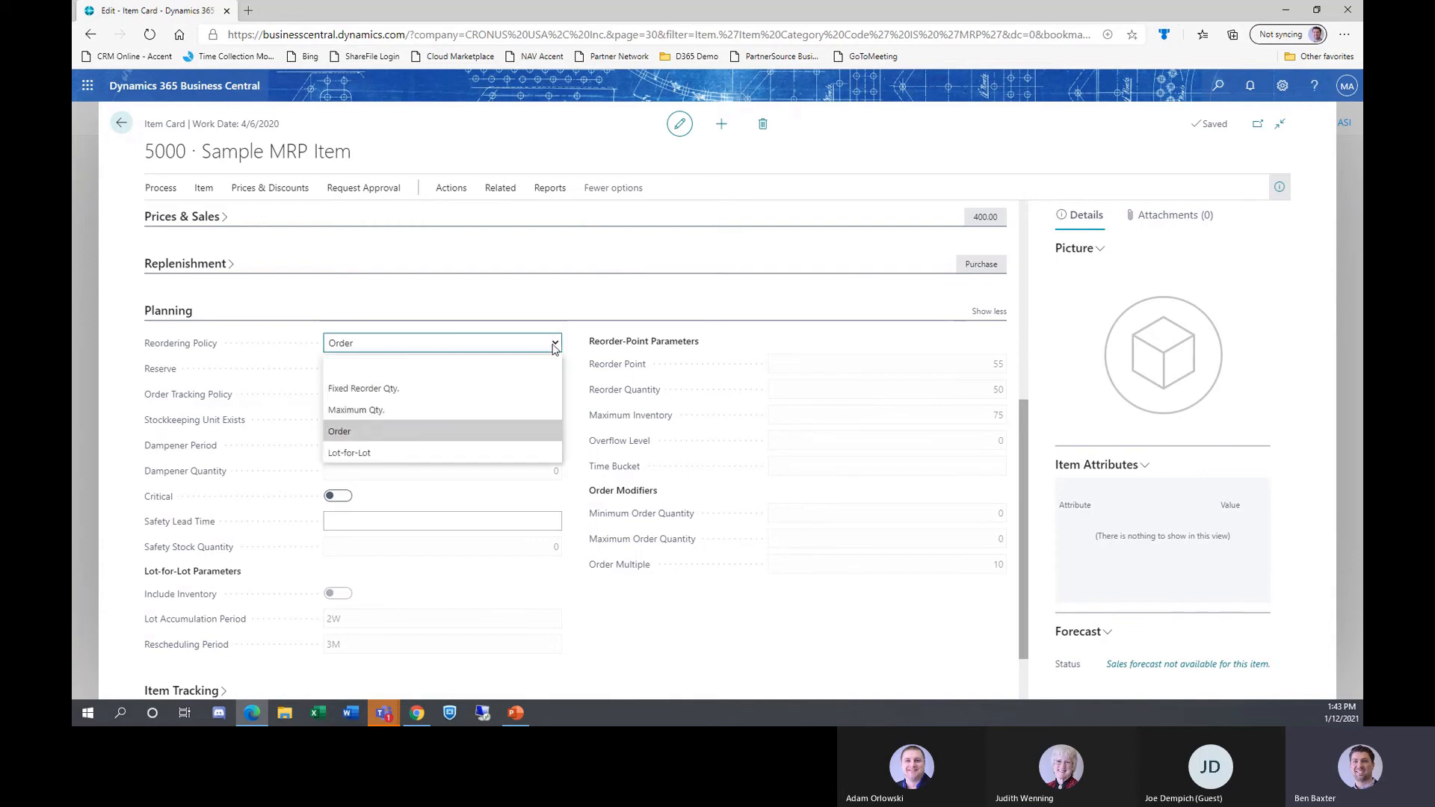
pyautogui.click(480, 389)
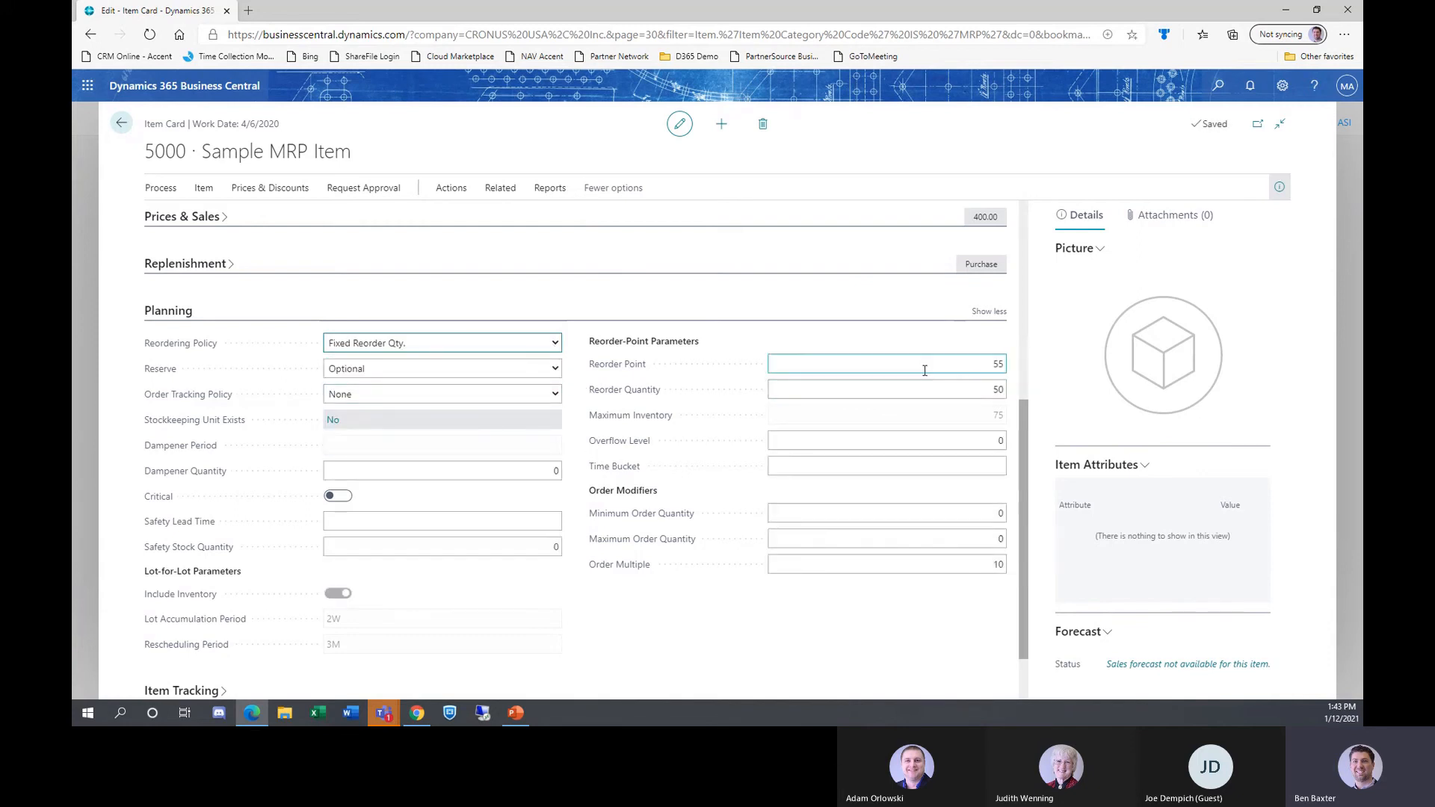
pyautogui.click(554, 344)
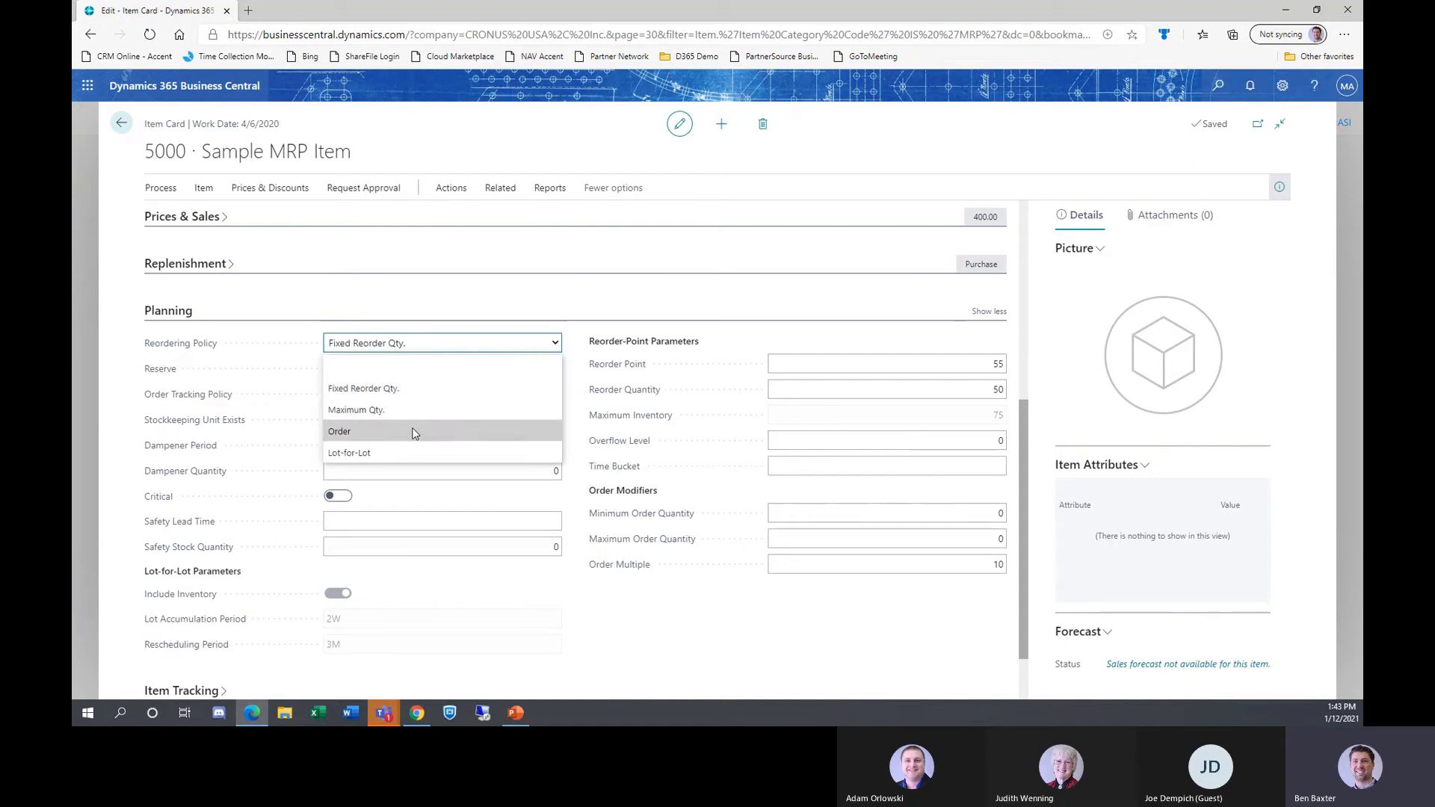
pyautogui.click(397, 451)
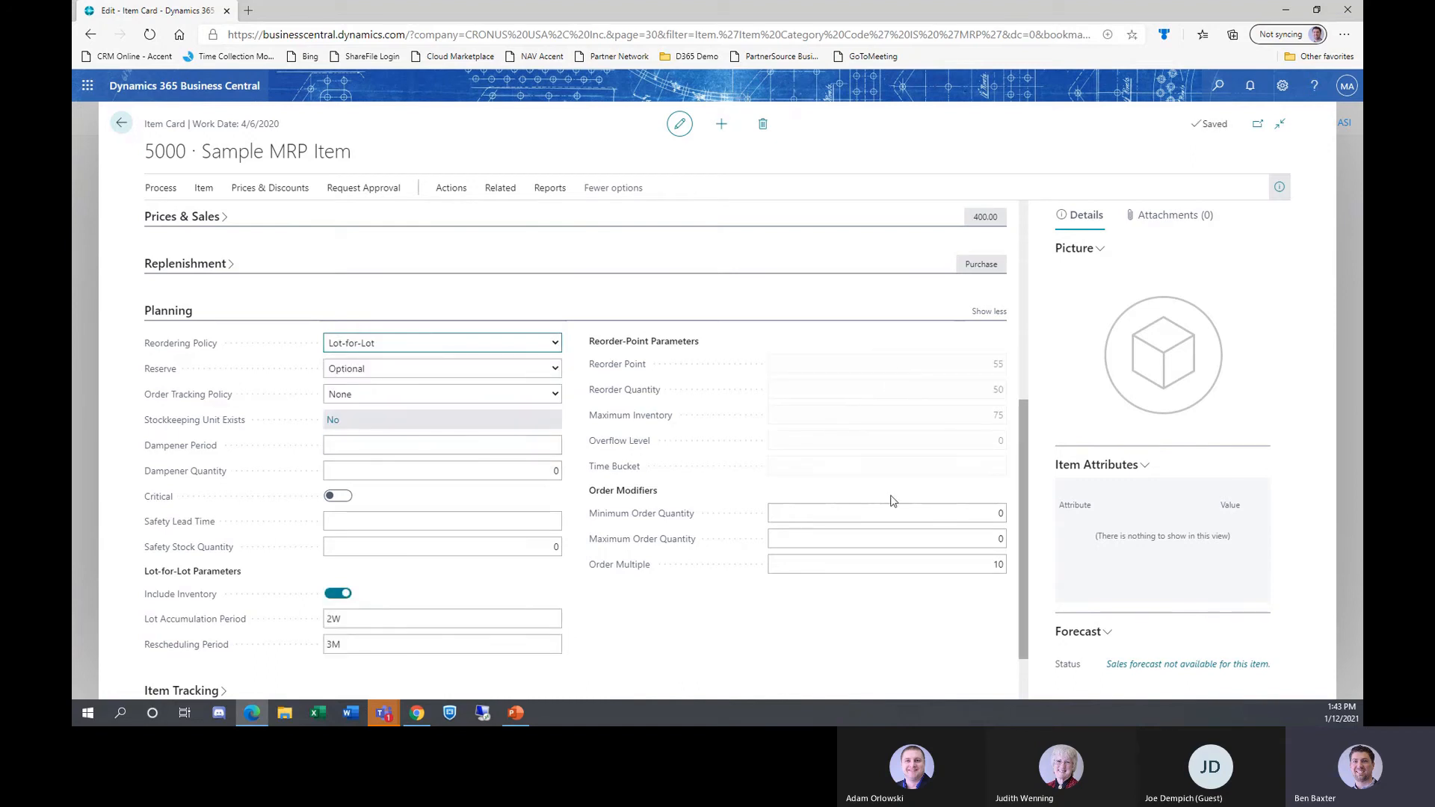
pyautogui.click(861, 557)
pyautogui.click(515, 343)
pyautogui.click(388, 431)
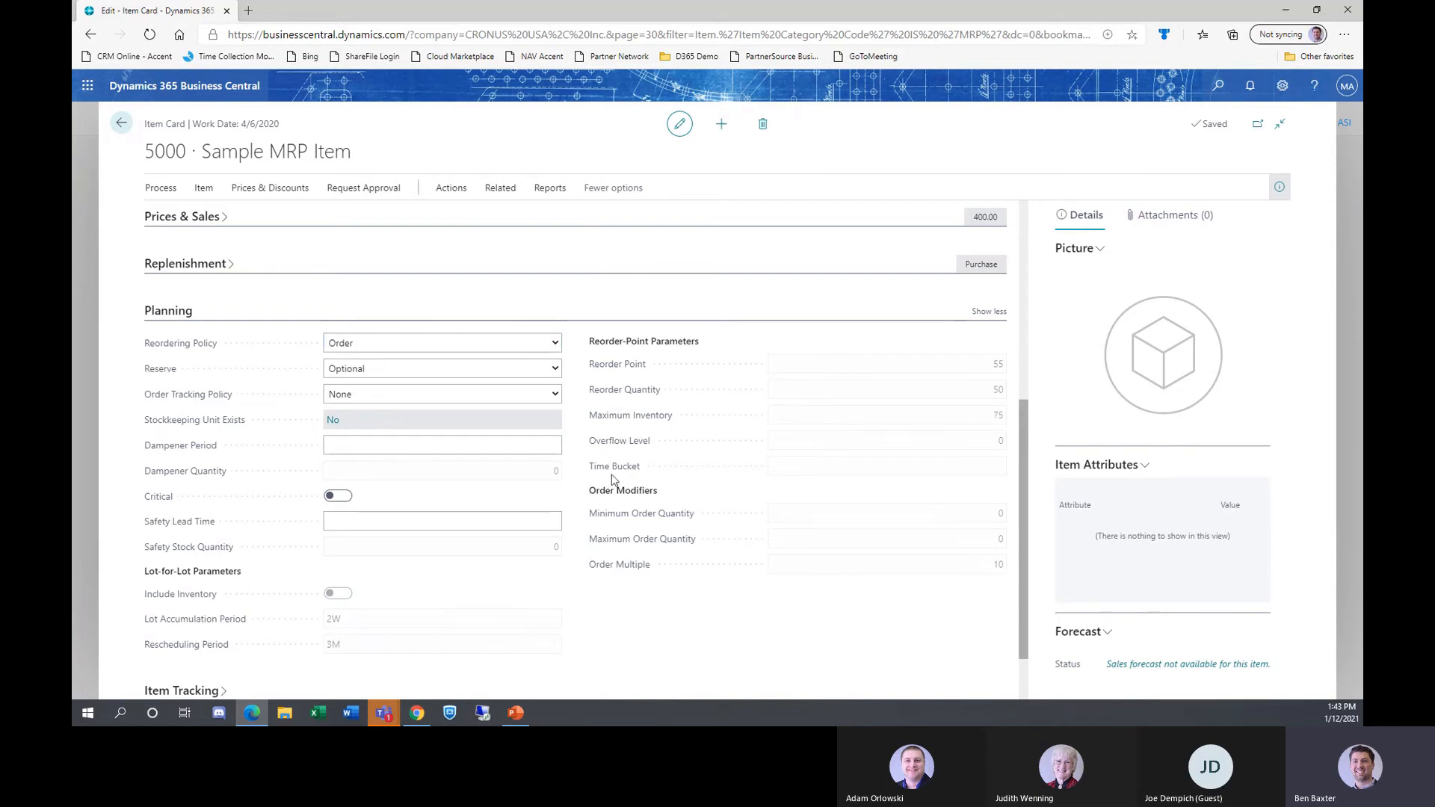
# Close the item card and create a new sales order for customer Trey Research.
pyautogui.moveTo(604, 476)
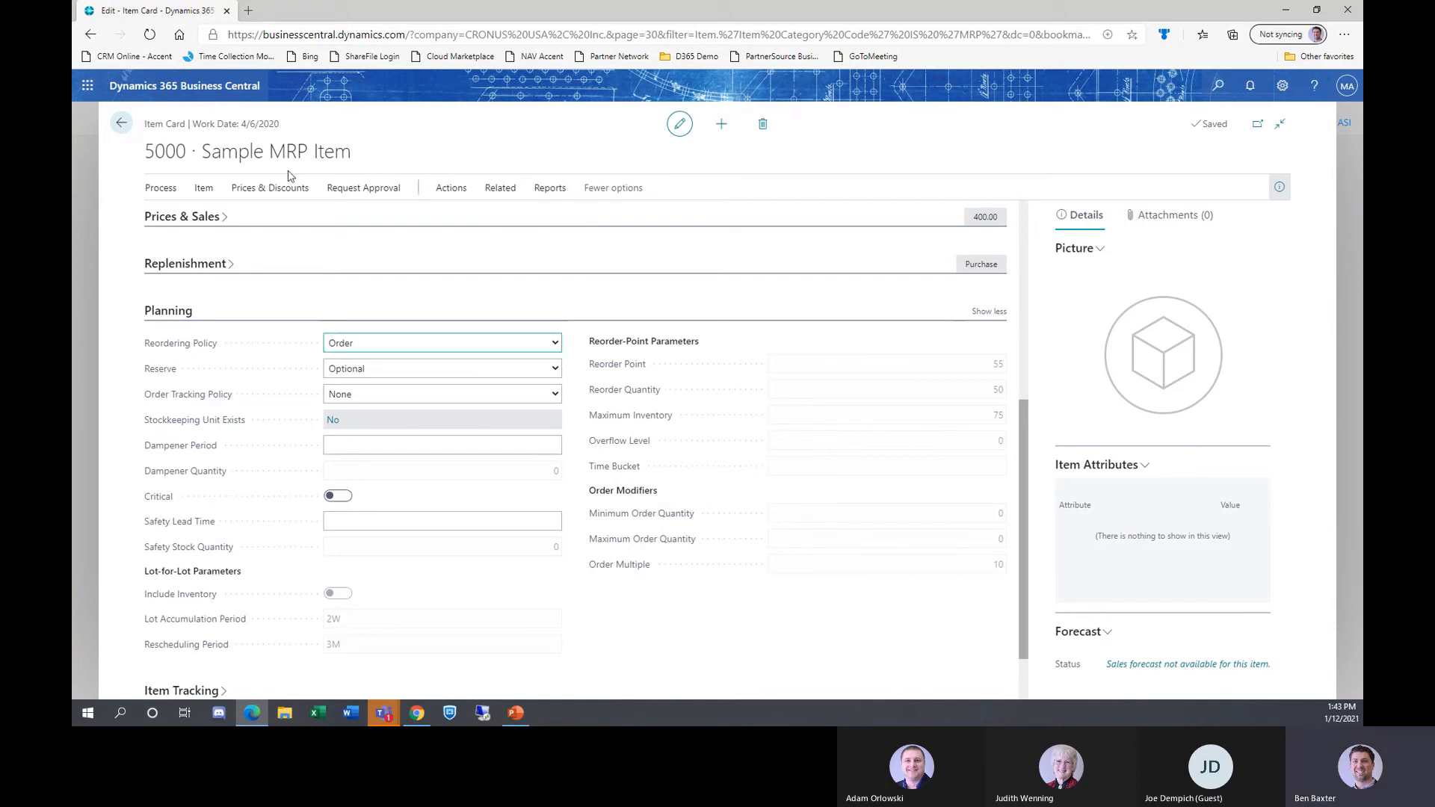
pyautogui.click(121, 124)
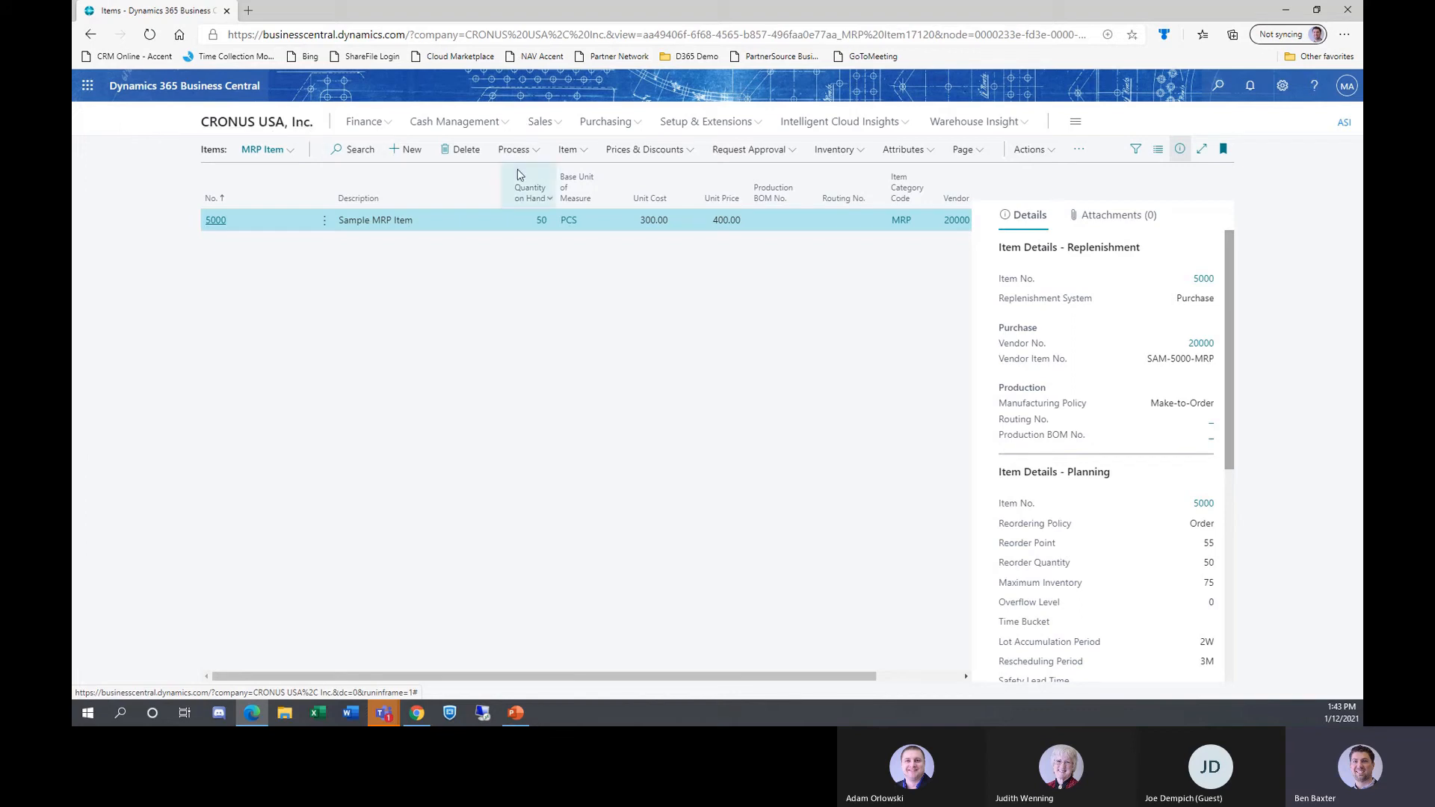
pyautogui.click(245, 127)
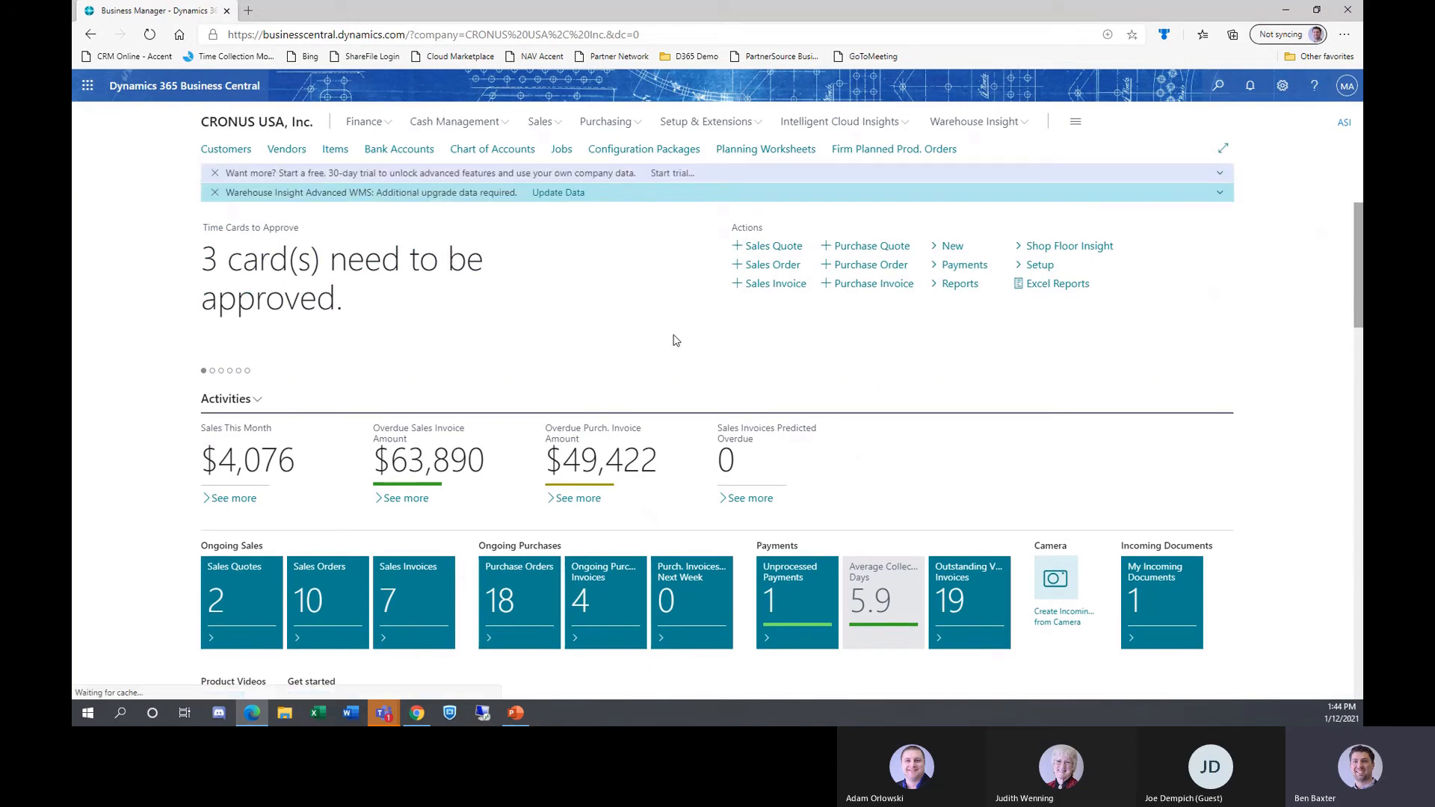
pyautogui.click(314, 598)
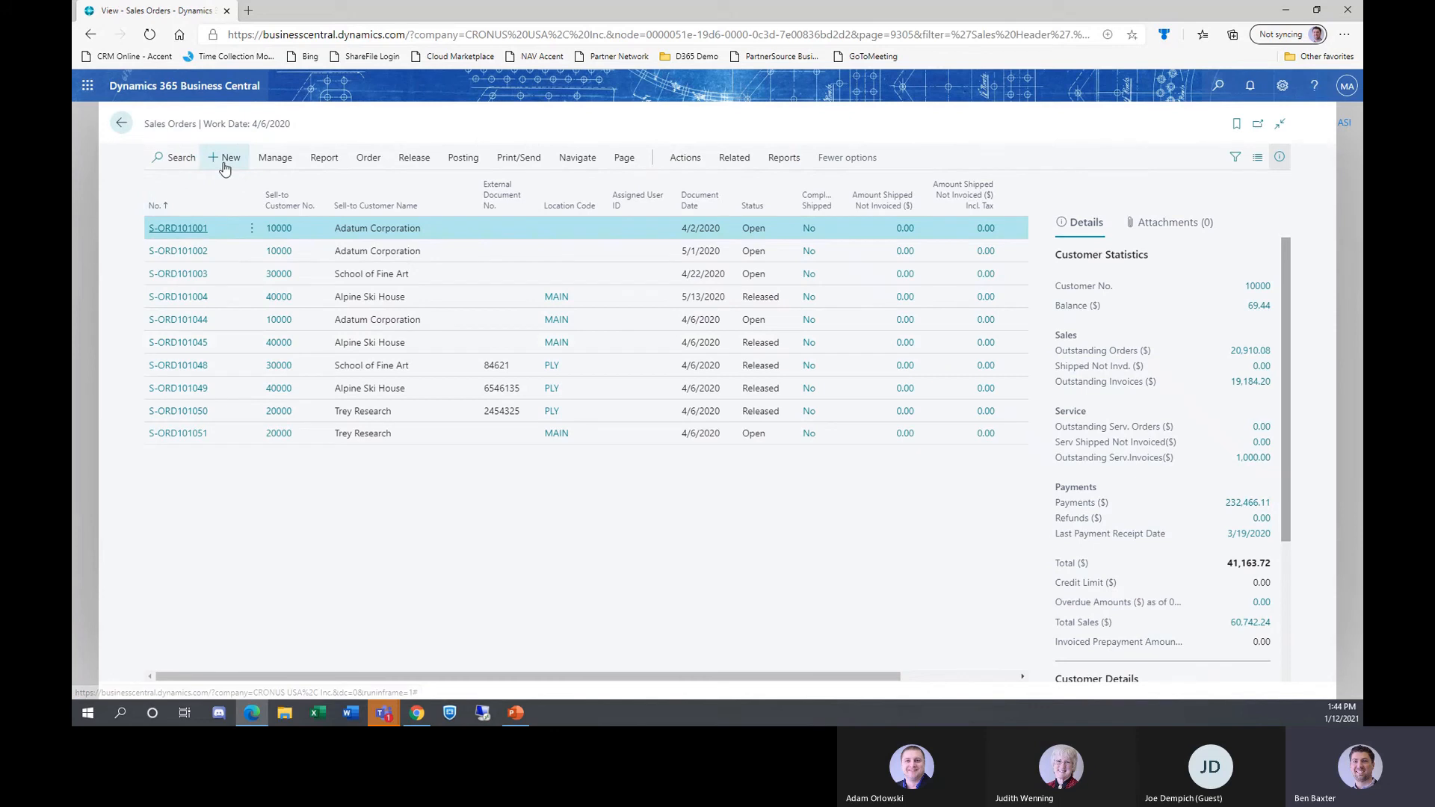
pyautogui.click(225, 162)
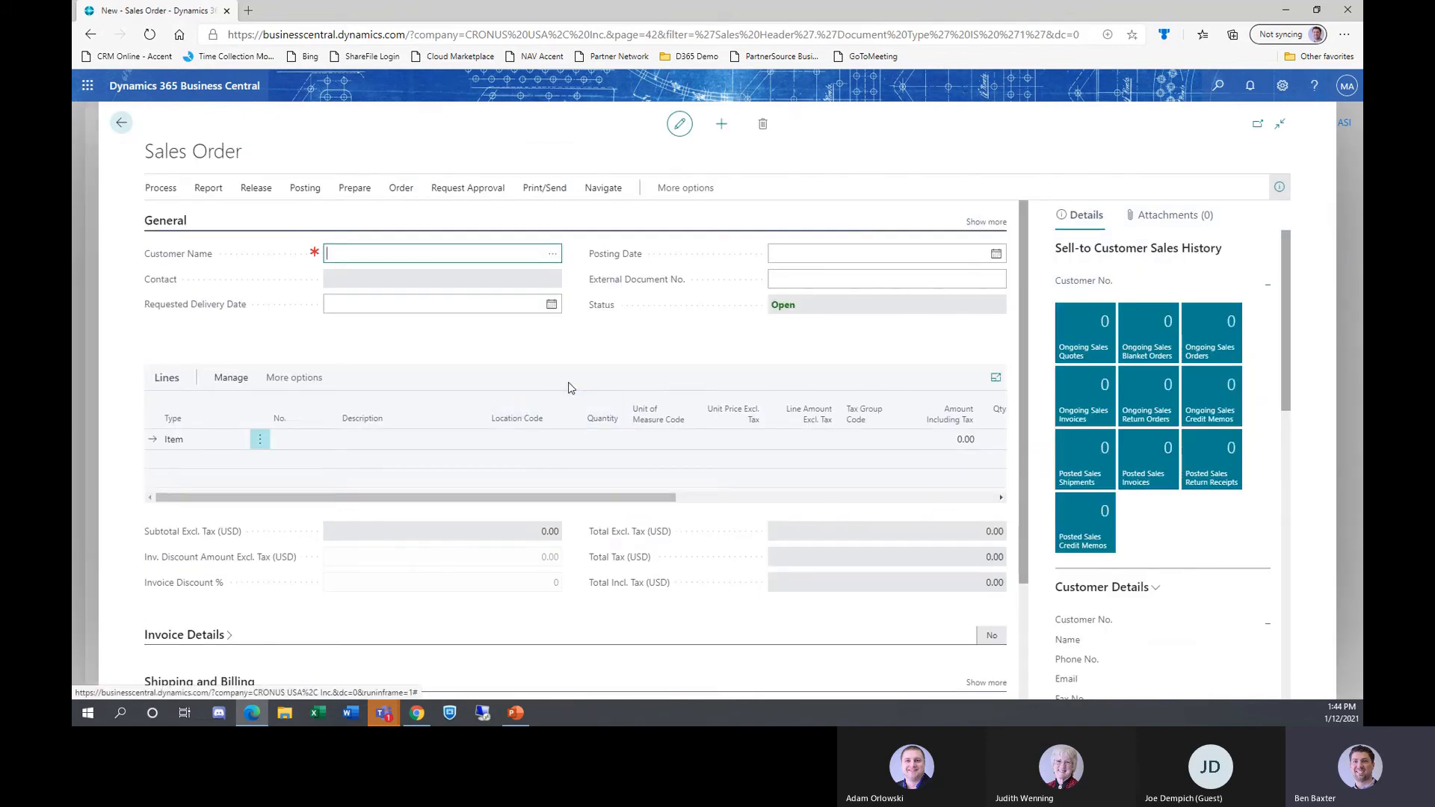
pyautogui.write('trey')
pyautogui.press('Tab')
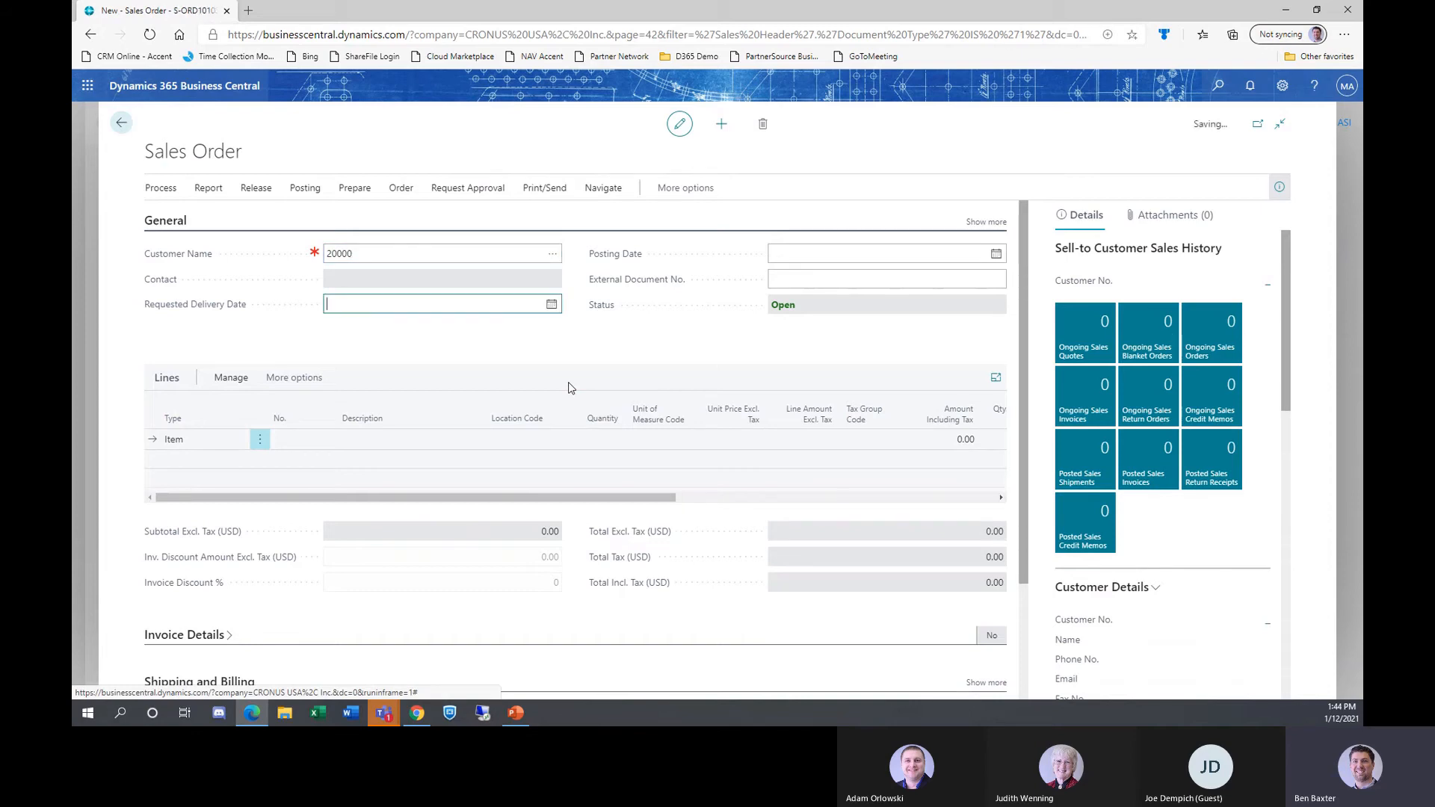
# Add a line for item 5000 with a quantity of 5 to the sales order, and close the order and the order list.
pyautogui.click(311, 456)
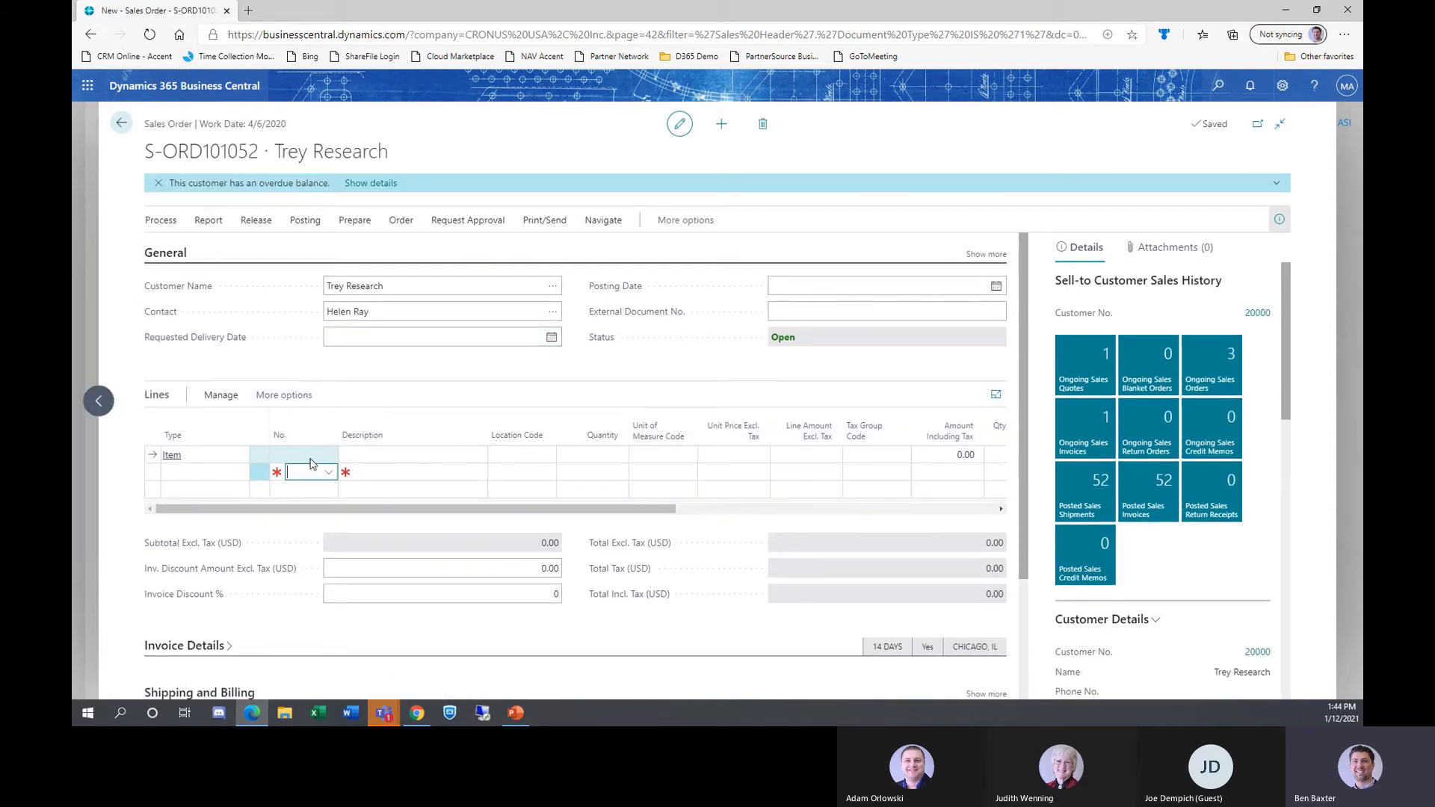
pyautogui.write('5000')
pyautogui.press('Tab')
pyautogui.press('Tab')
pyautogui.press('Tab')
pyautogui.write('5')
pyautogui.press('Tab')
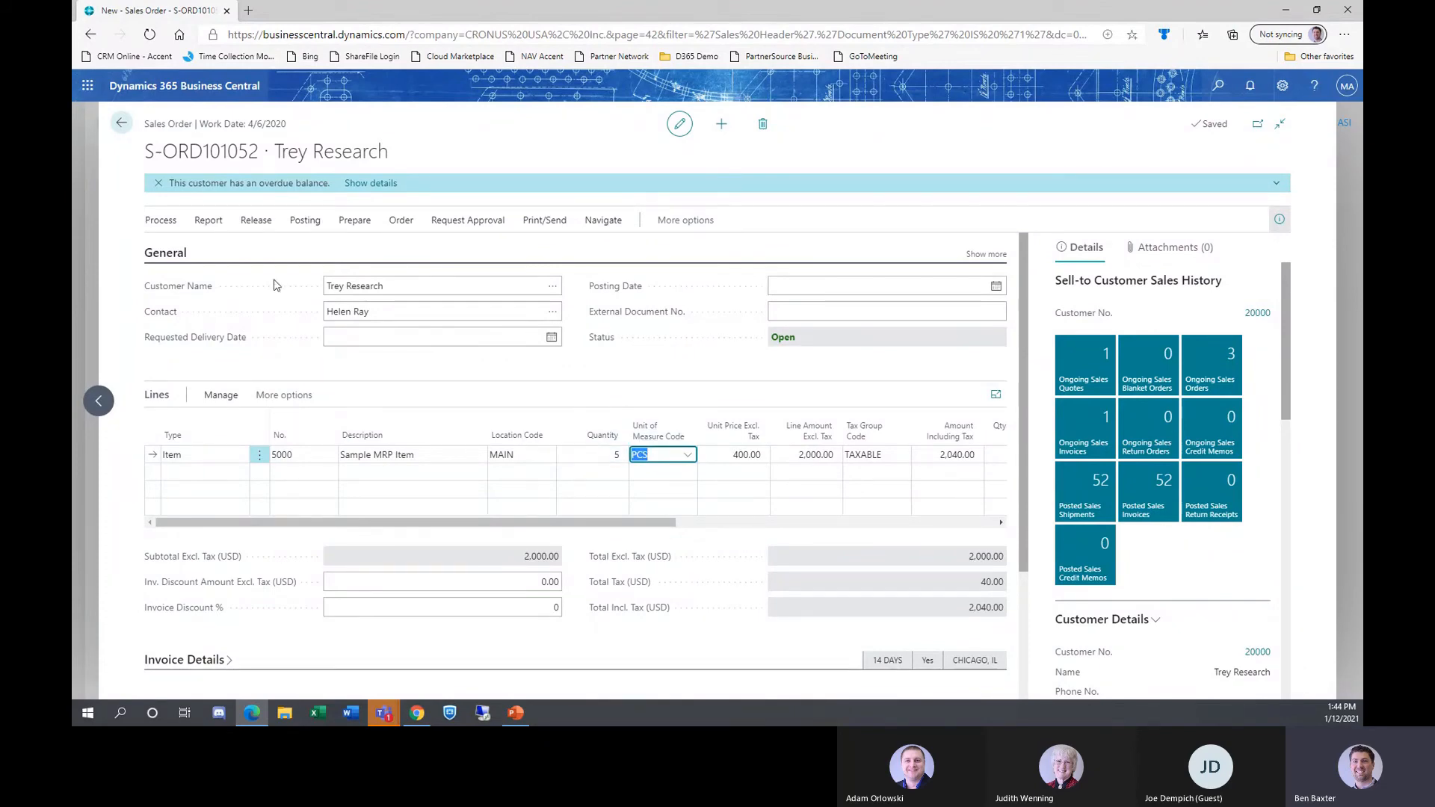
pyautogui.click(123, 124)
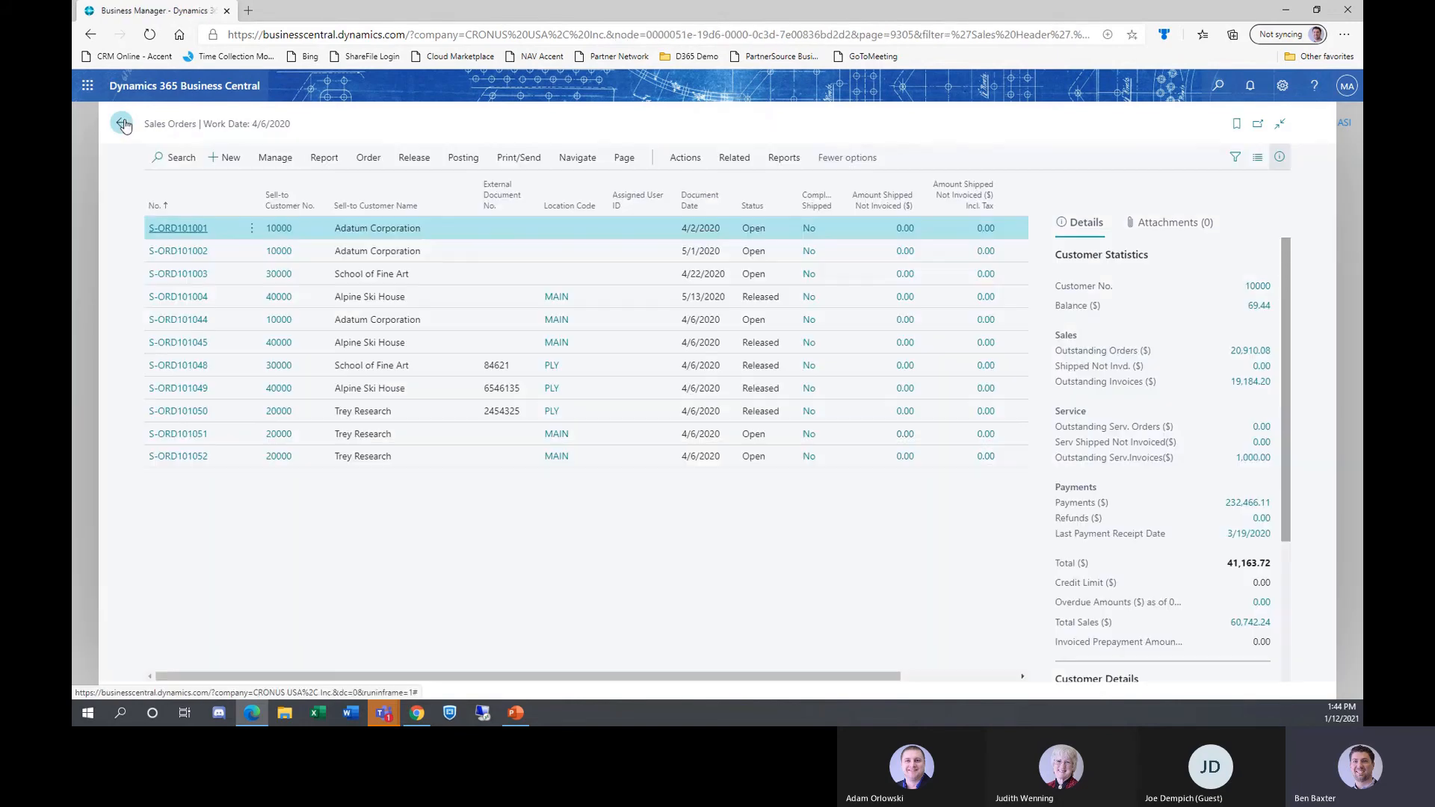
pyautogui.click(124, 125)
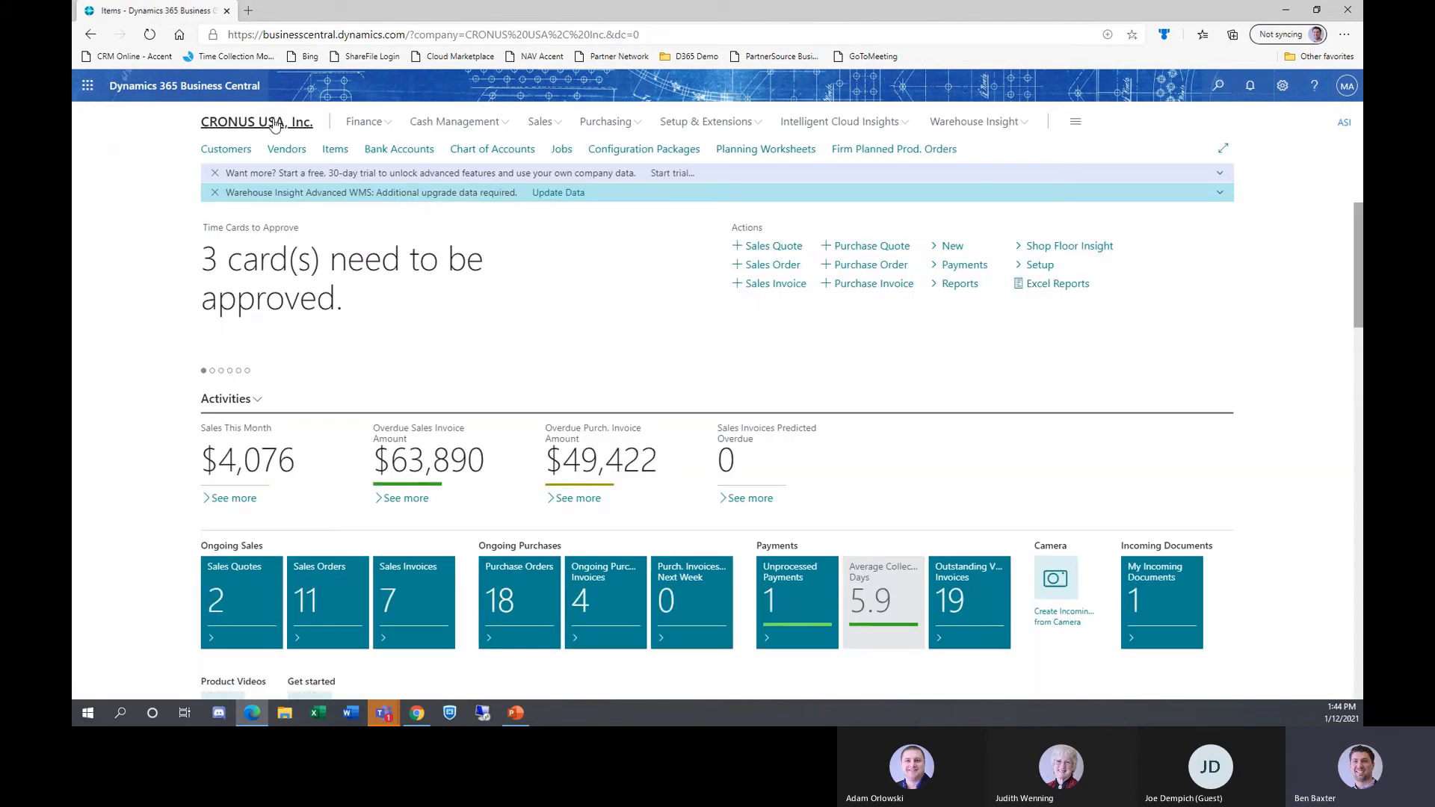
# Calculate the plan in the planning worksheet for item 5000, from 4/7/2020 to 1/1/2021.
pyautogui.click(764, 152)
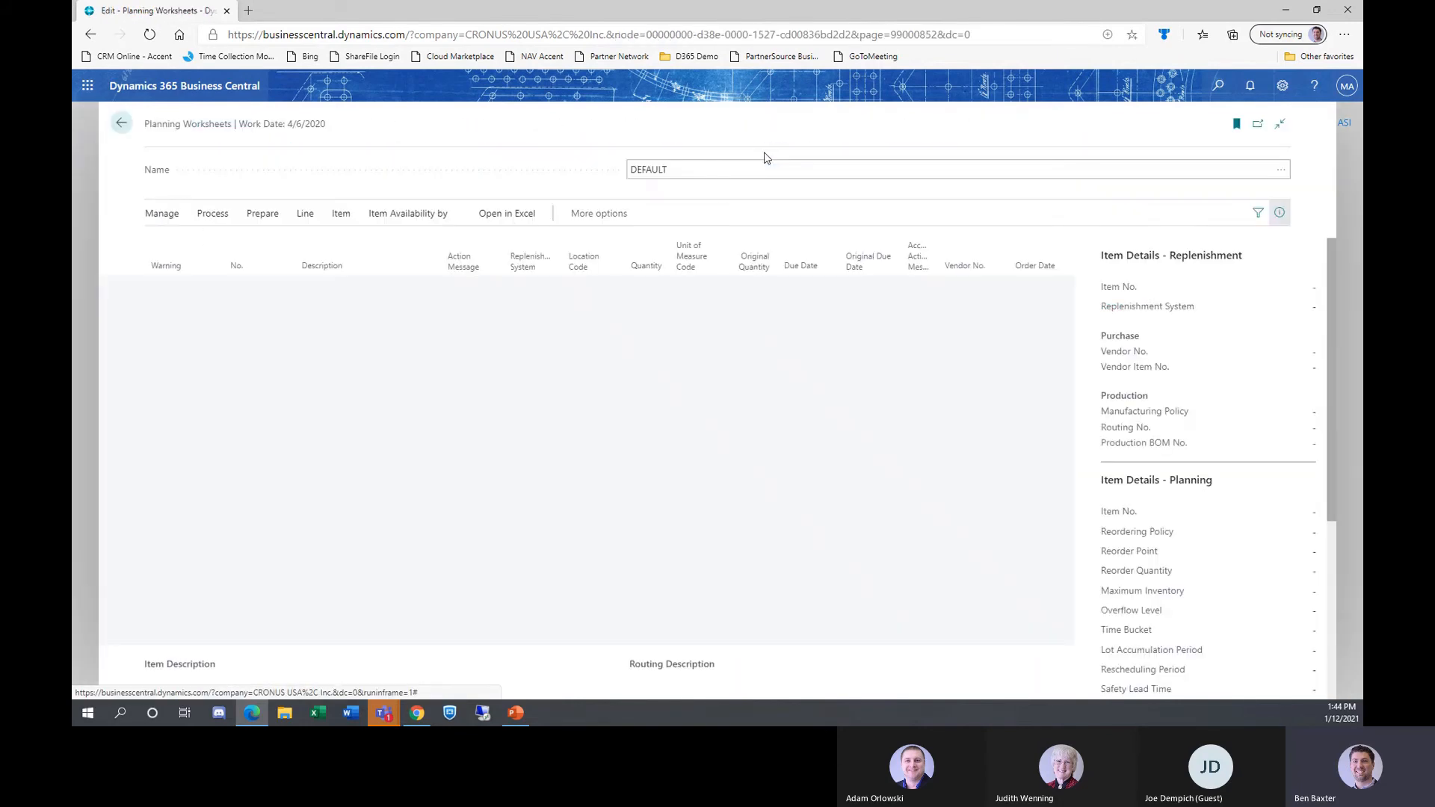
pyautogui.click(264, 214)
pyautogui.click(203, 241)
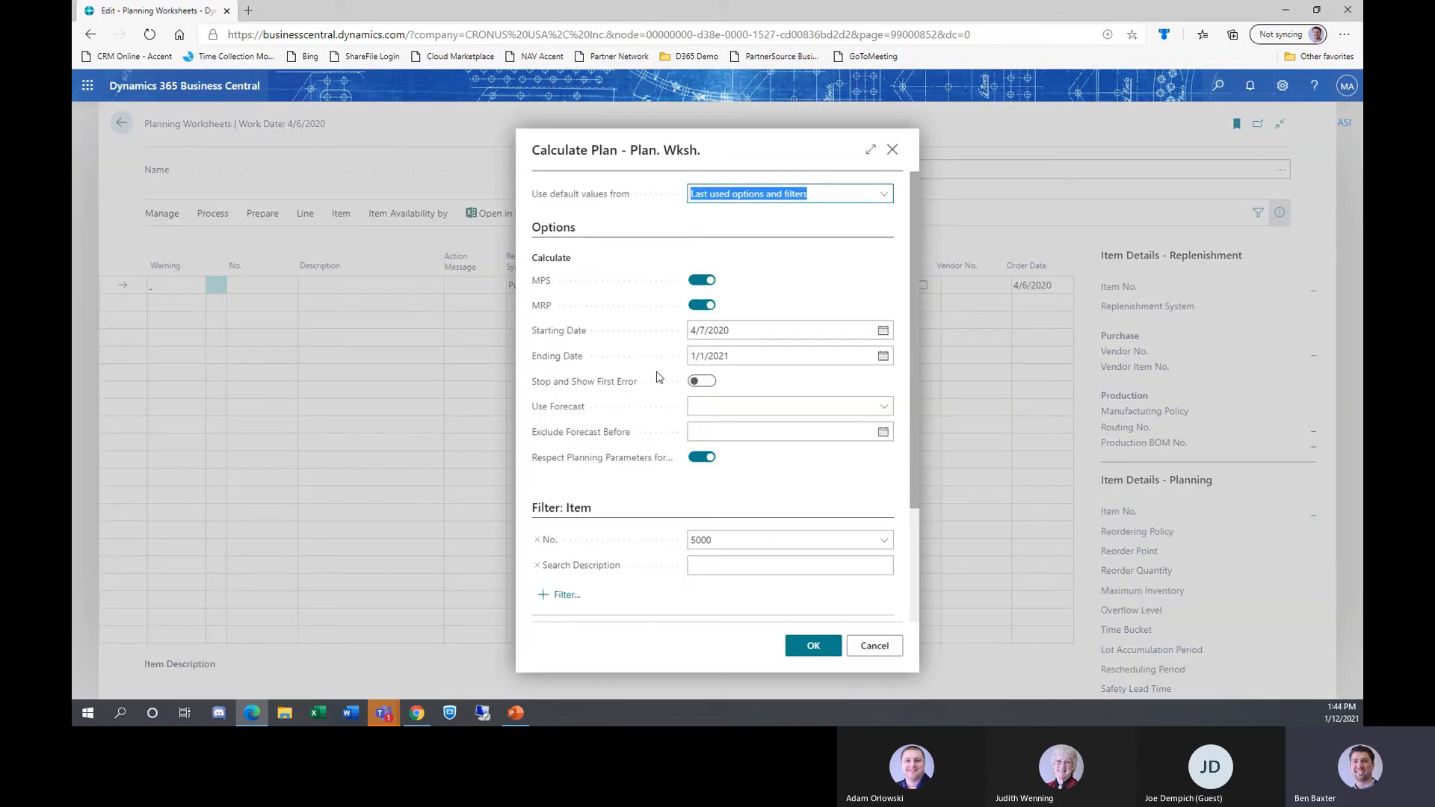
pyautogui.click(805, 643)
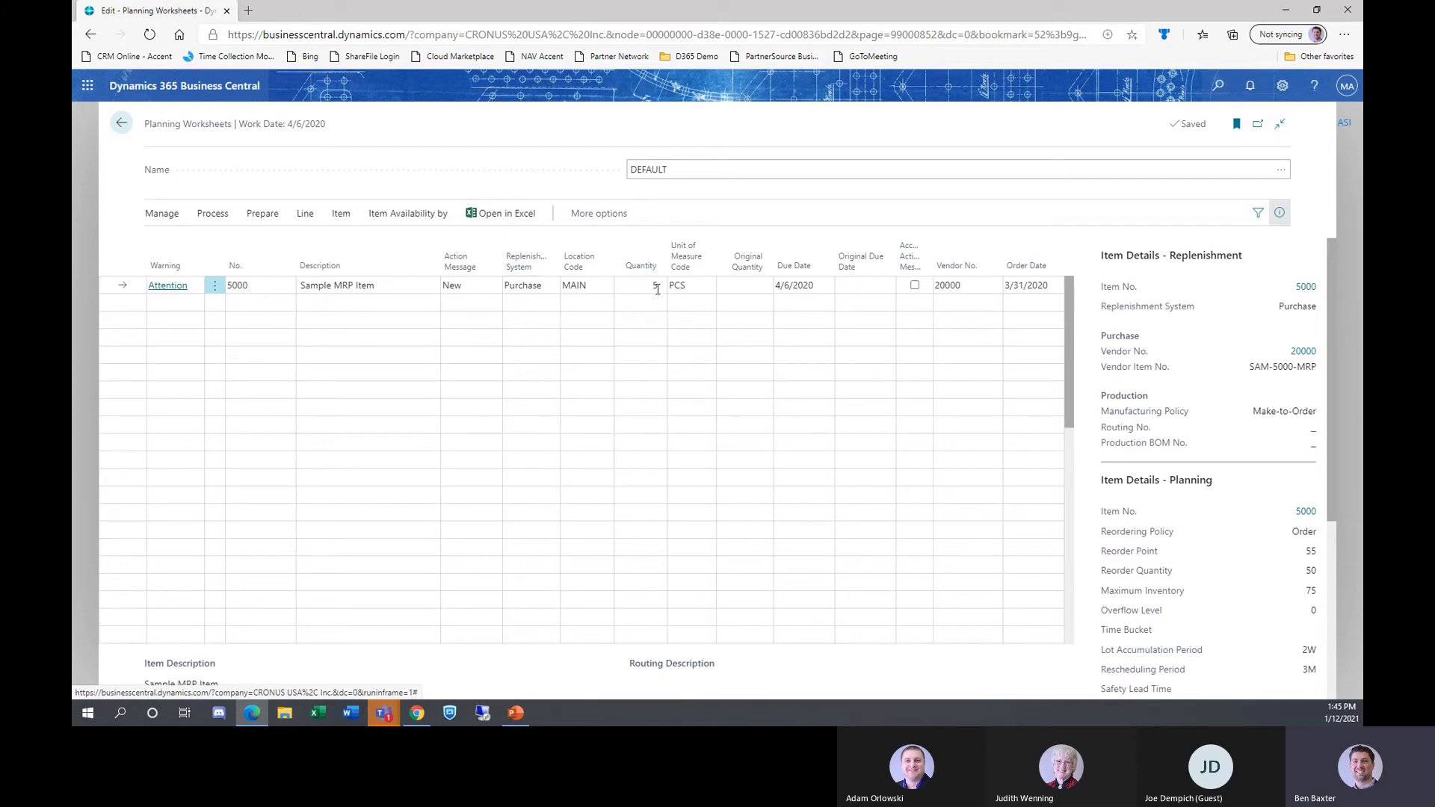
# Delete the suggested purchase line for item 5000 from the planning worksheet, and close the worksheet.
pyautogui.click(220, 287)
pyautogui.click(190, 336)
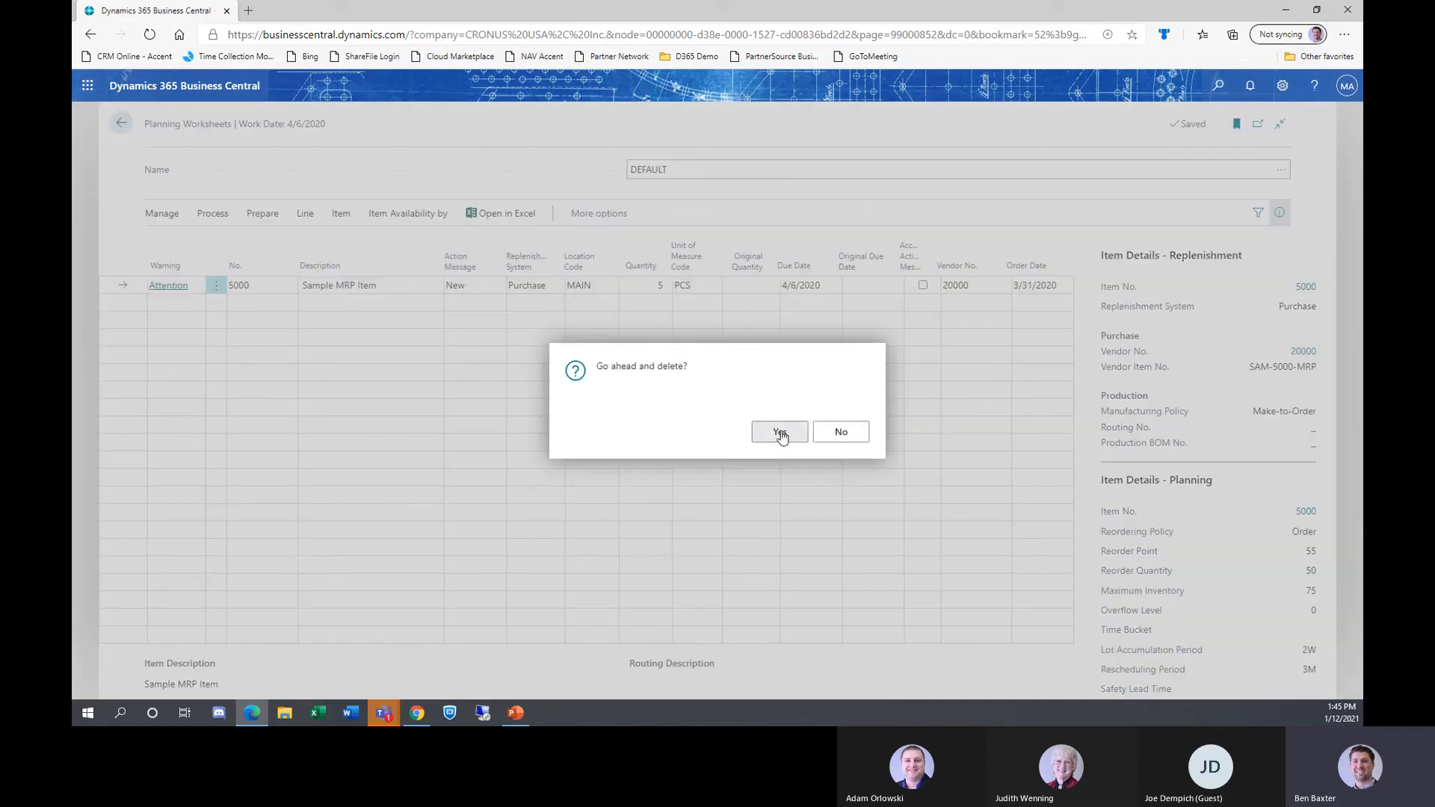
pyautogui.click(775, 429)
pyautogui.click(120, 125)
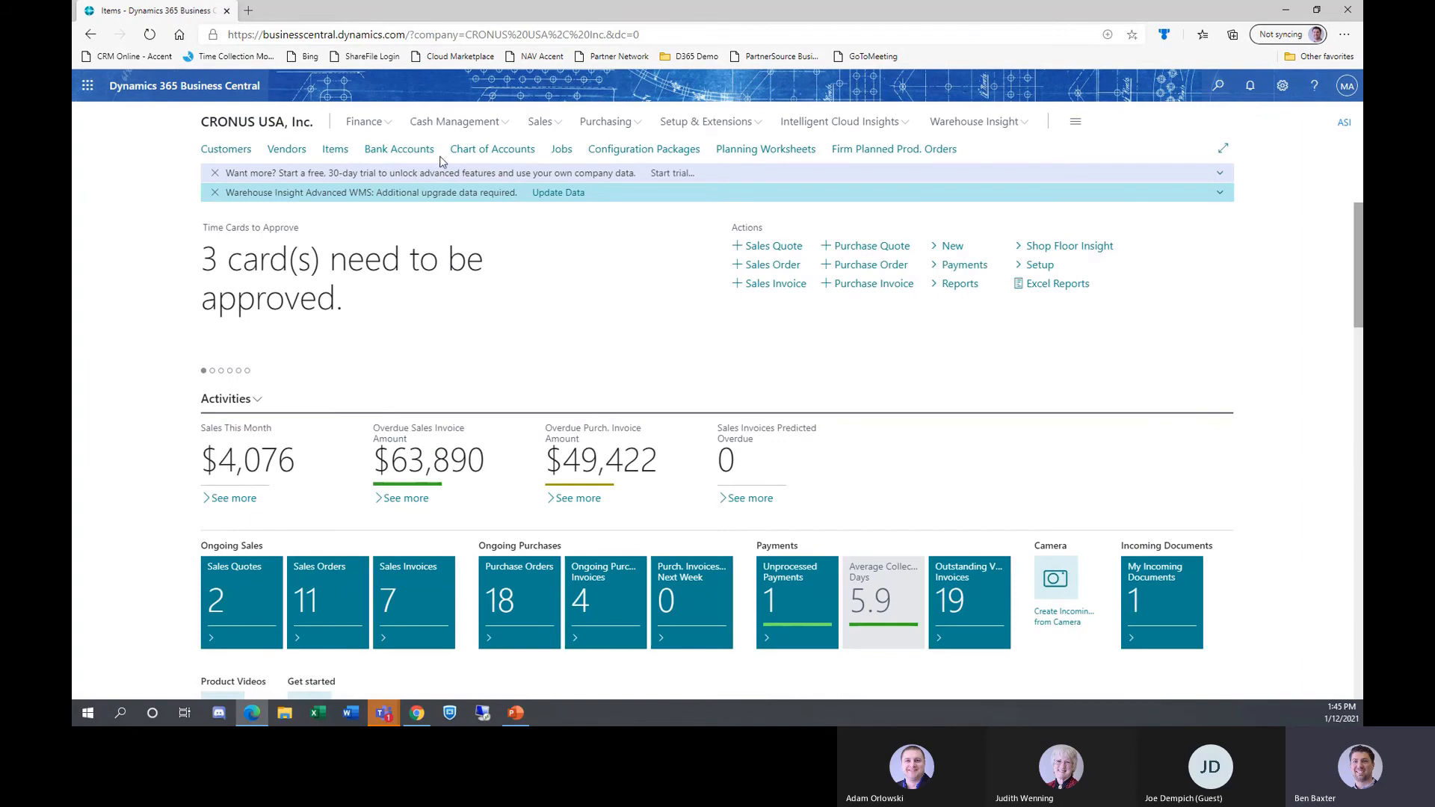
# Show the MRP Item view of the item list and open the card of item 5000.
pyautogui.click(334, 150)
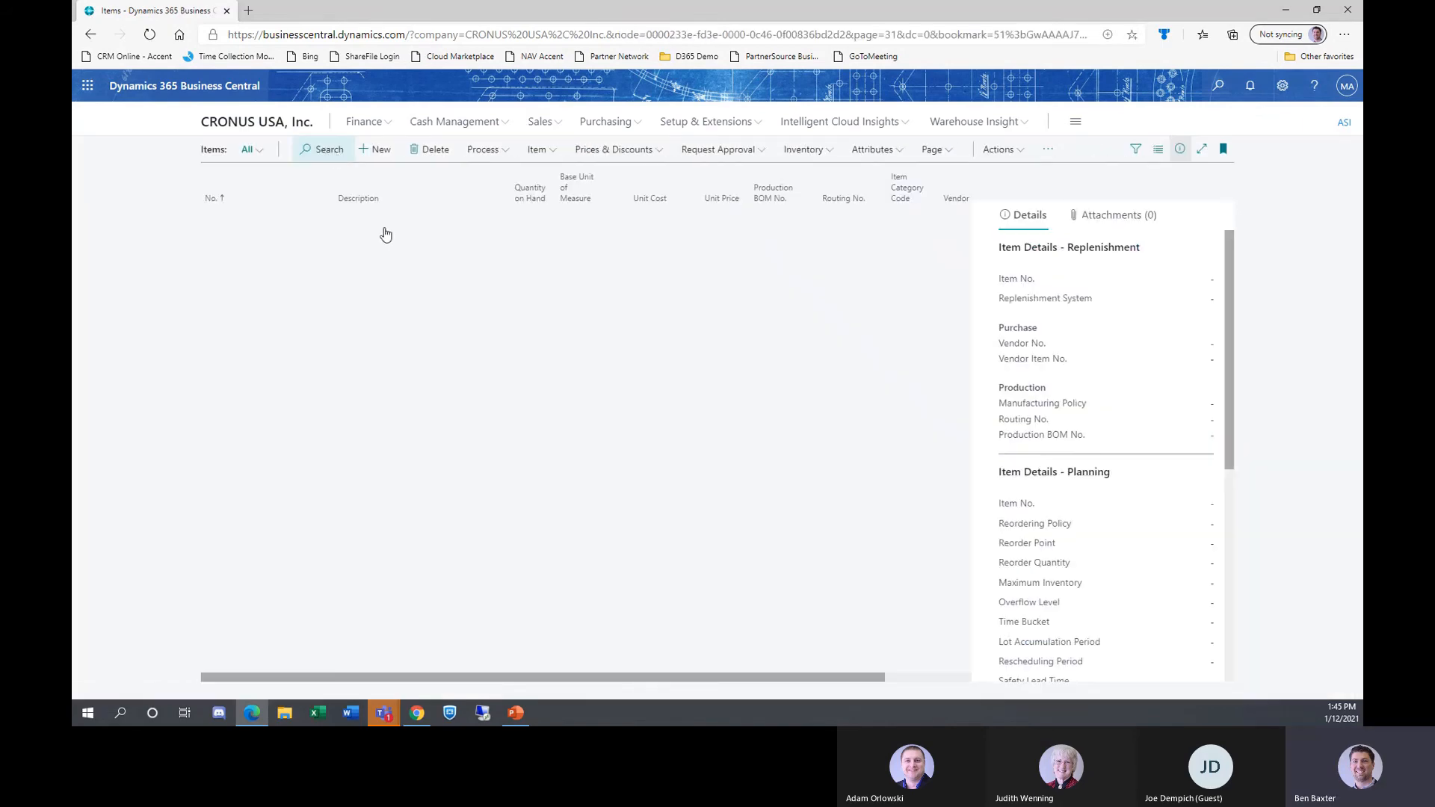
pyautogui.click(250, 149)
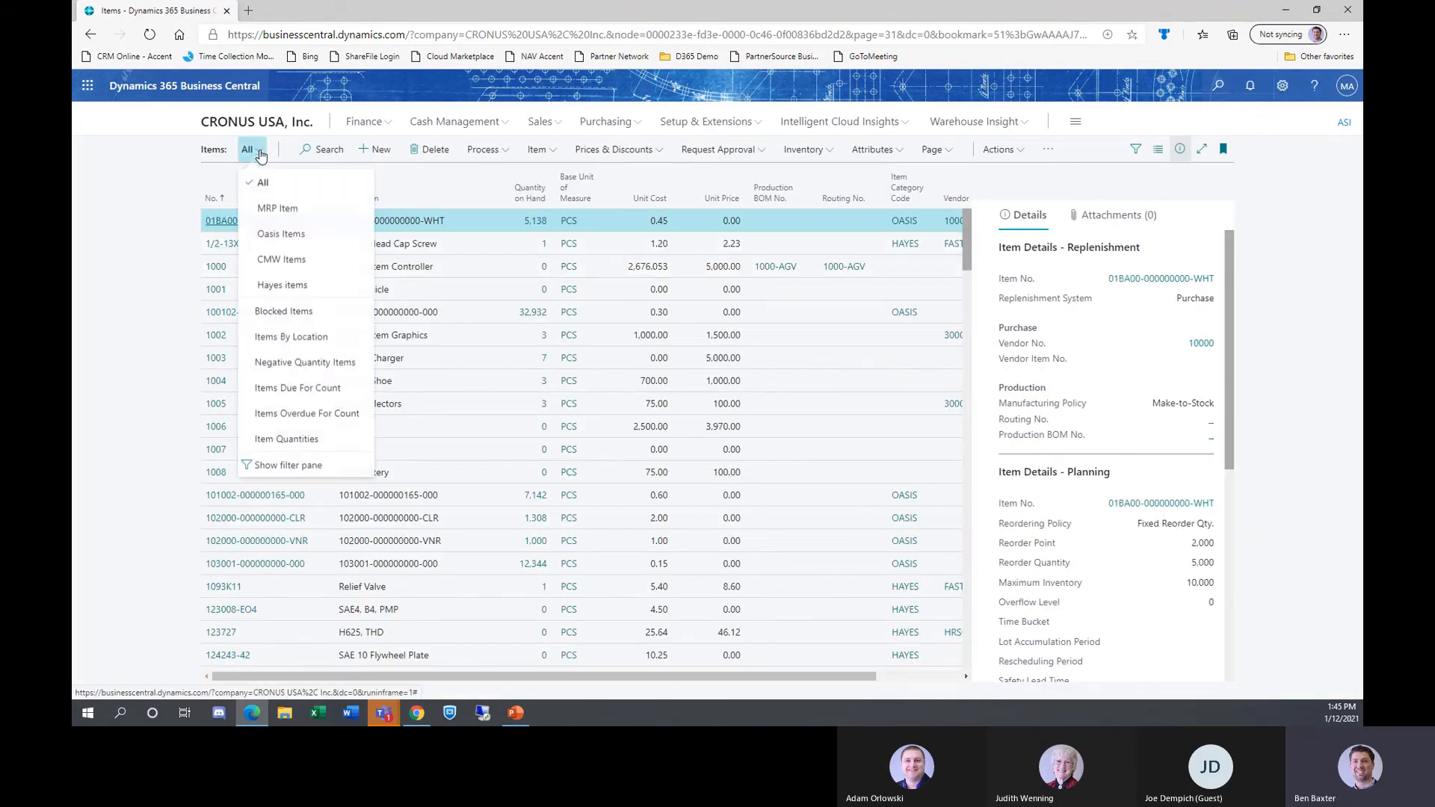
pyautogui.click(270, 213)
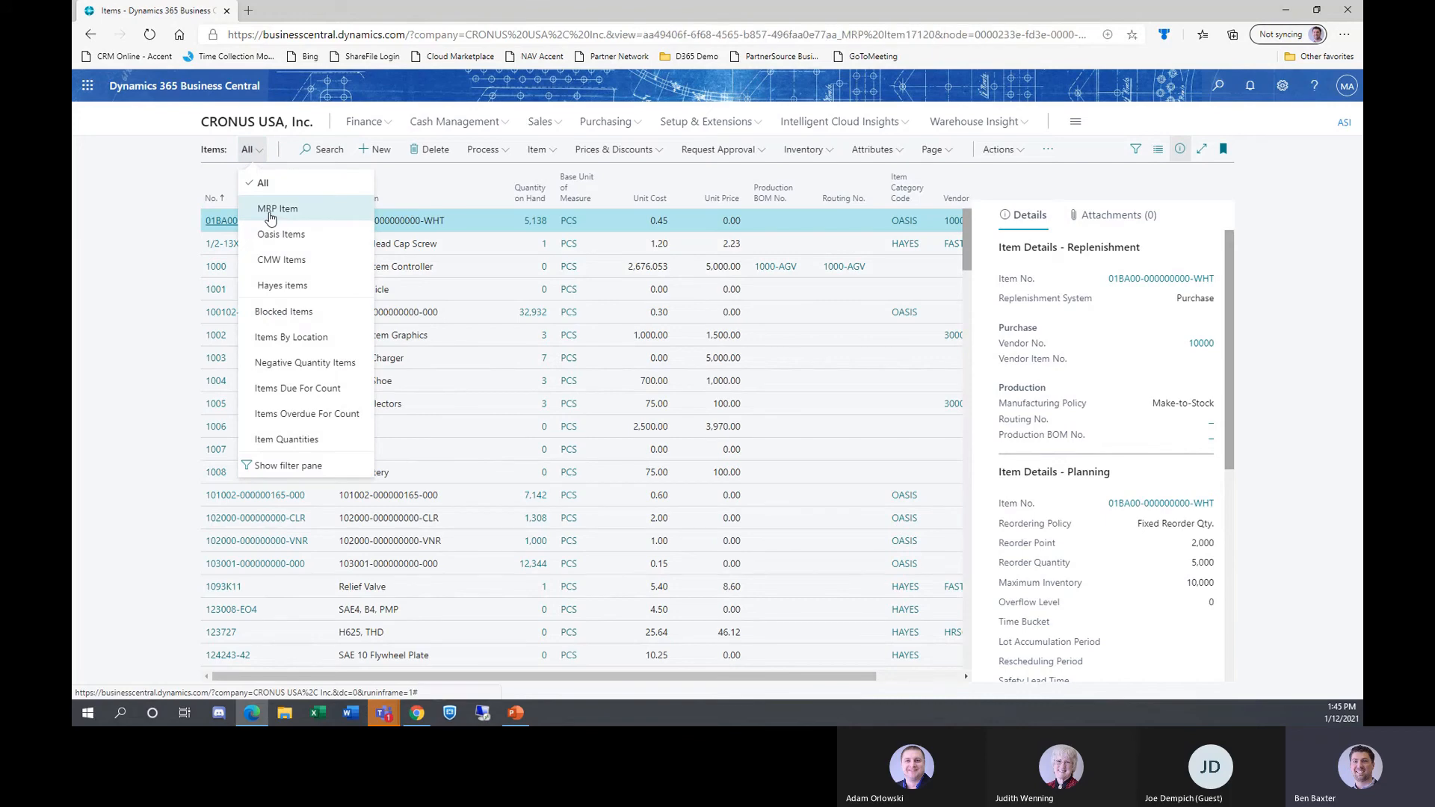
pyautogui.click(216, 223)
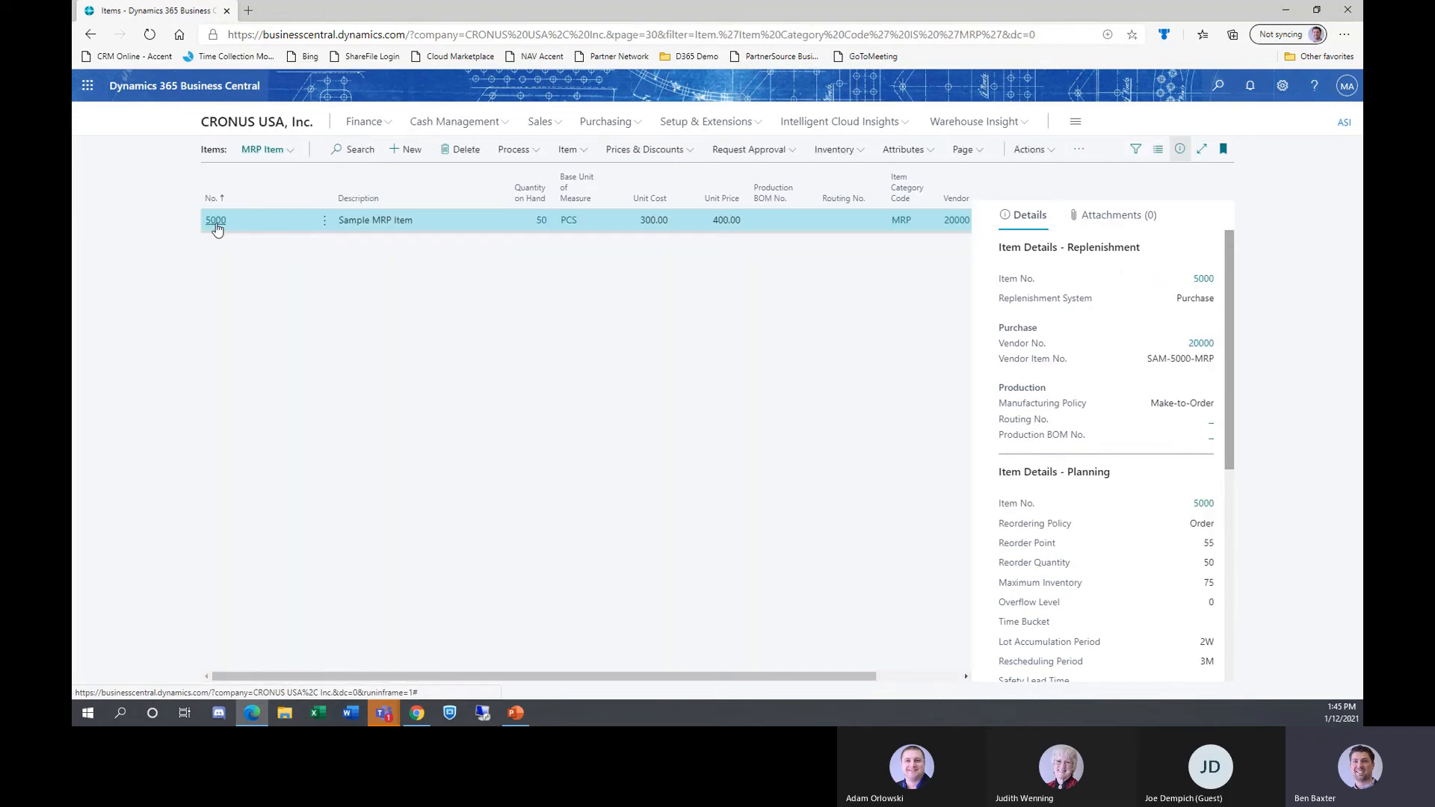
# Set the item's reordering policy to Lot-for-Lot, and check the lot accumulation period.
pyautogui.scroll(-2, 487, 434)
pyautogui.scroll(-4, 487, 433)
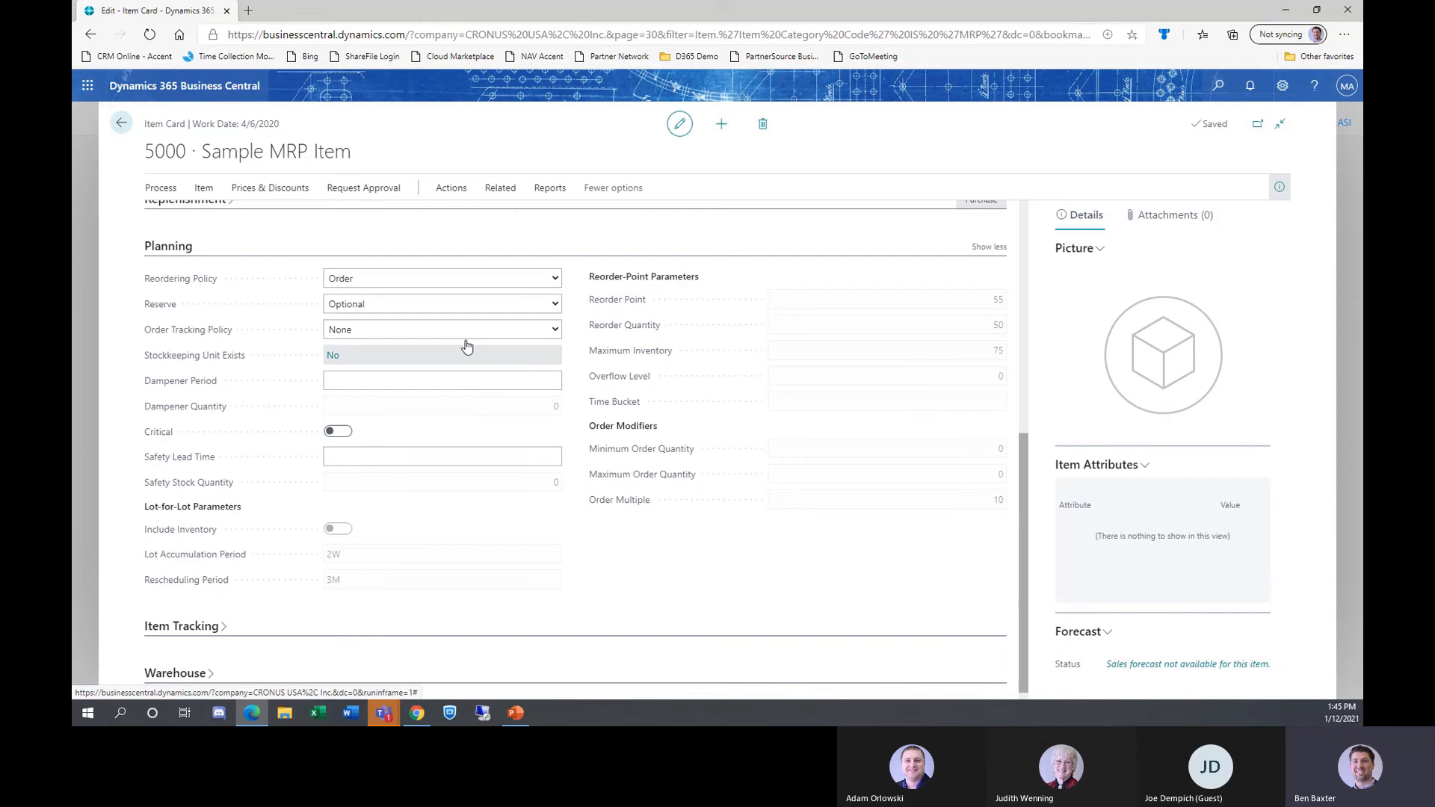
pyautogui.click(455, 279)
pyautogui.click(381, 386)
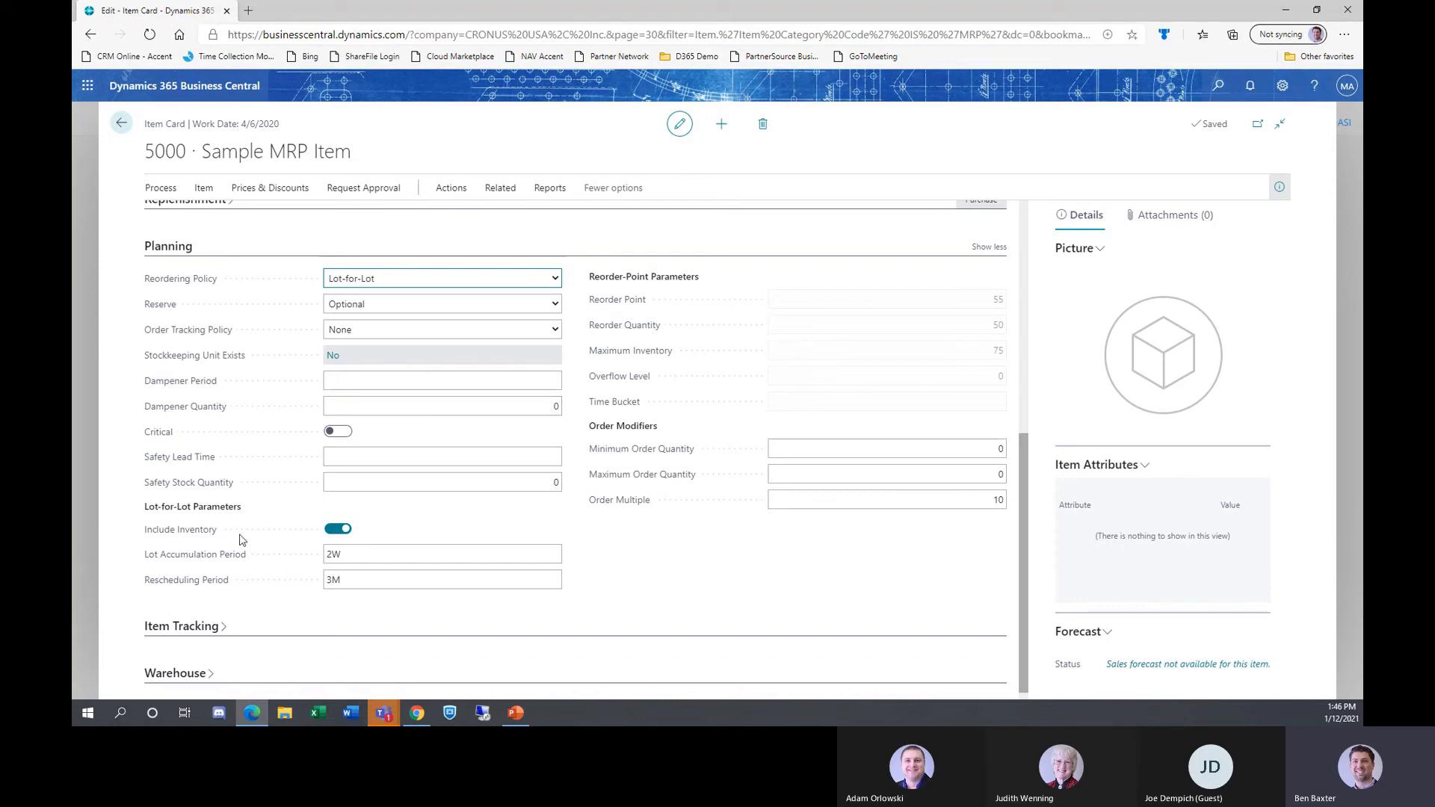
pyautogui.click(336, 553)
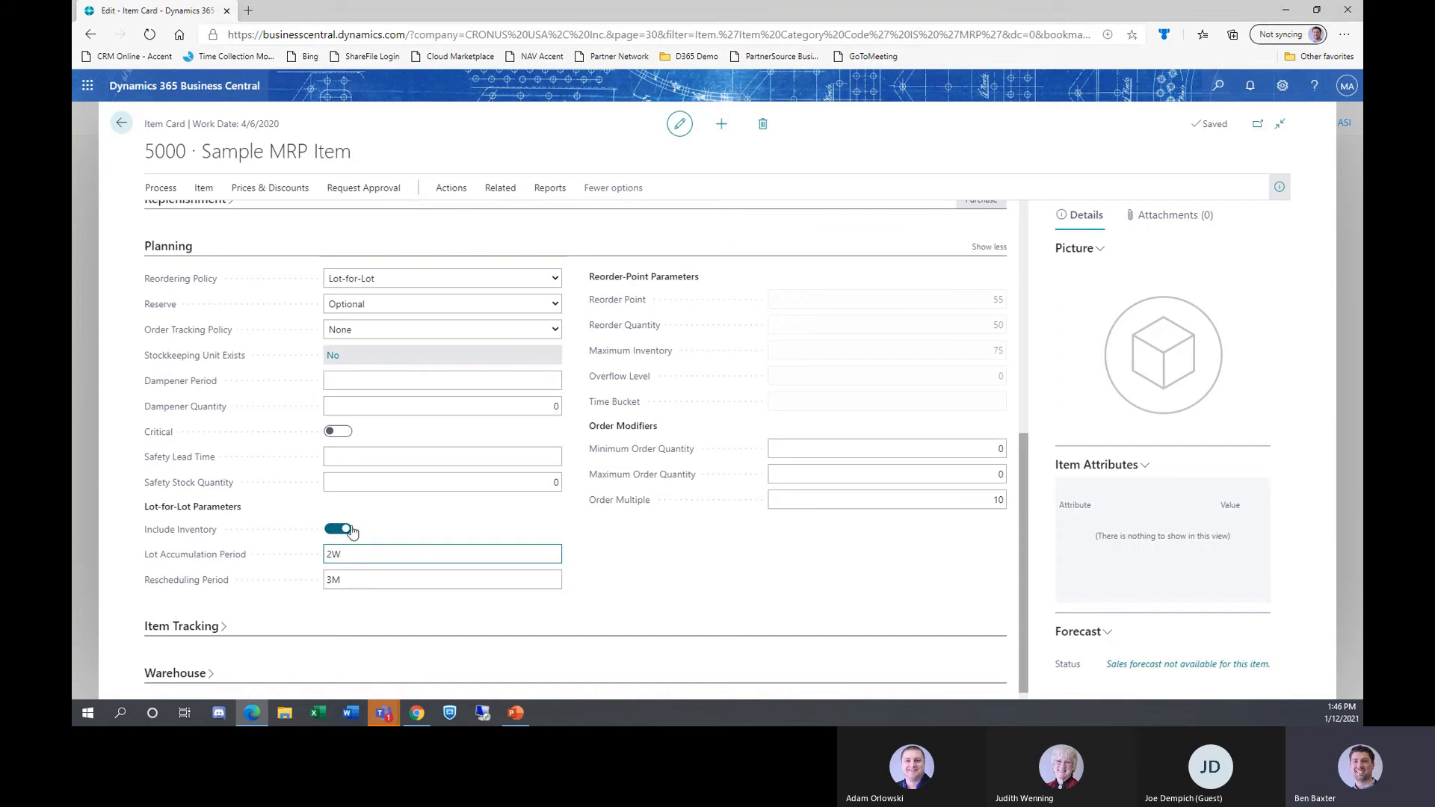
# Close the item card and recalculate the planning worksheet for item 5000, keeping the last used dates and filters.
pyautogui.click(116, 123)
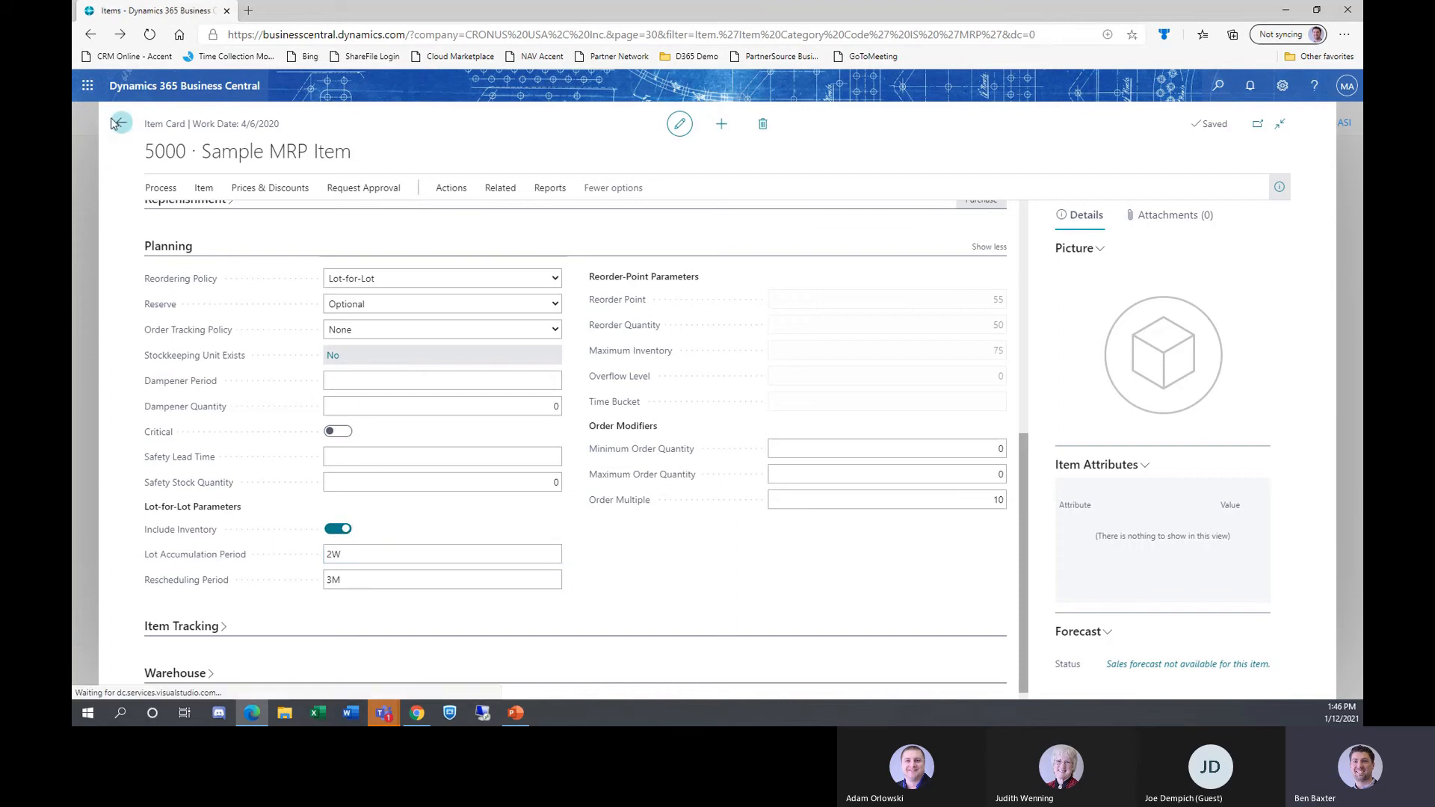
pyautogui.click(263, 126)
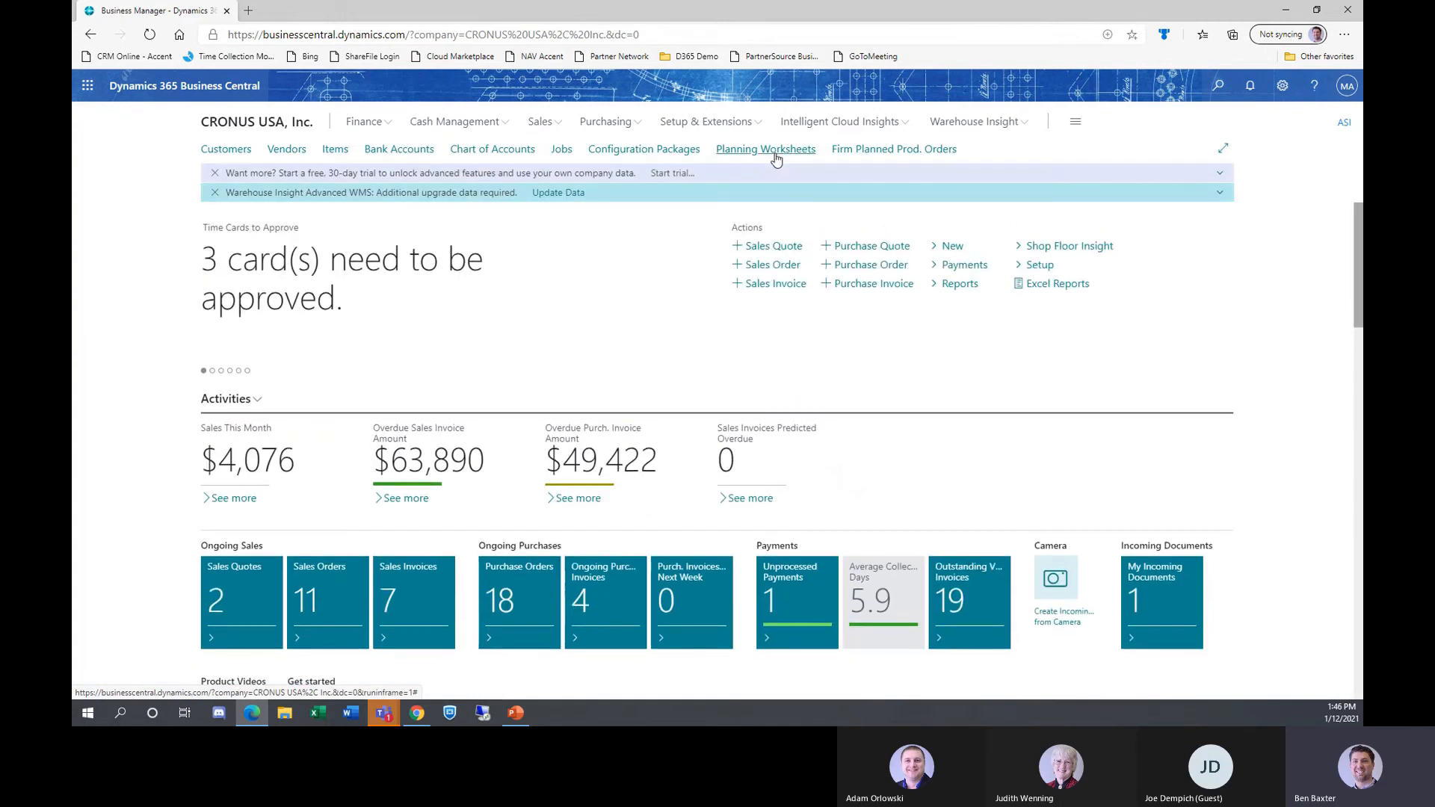
pyautogui.click(775, 152)
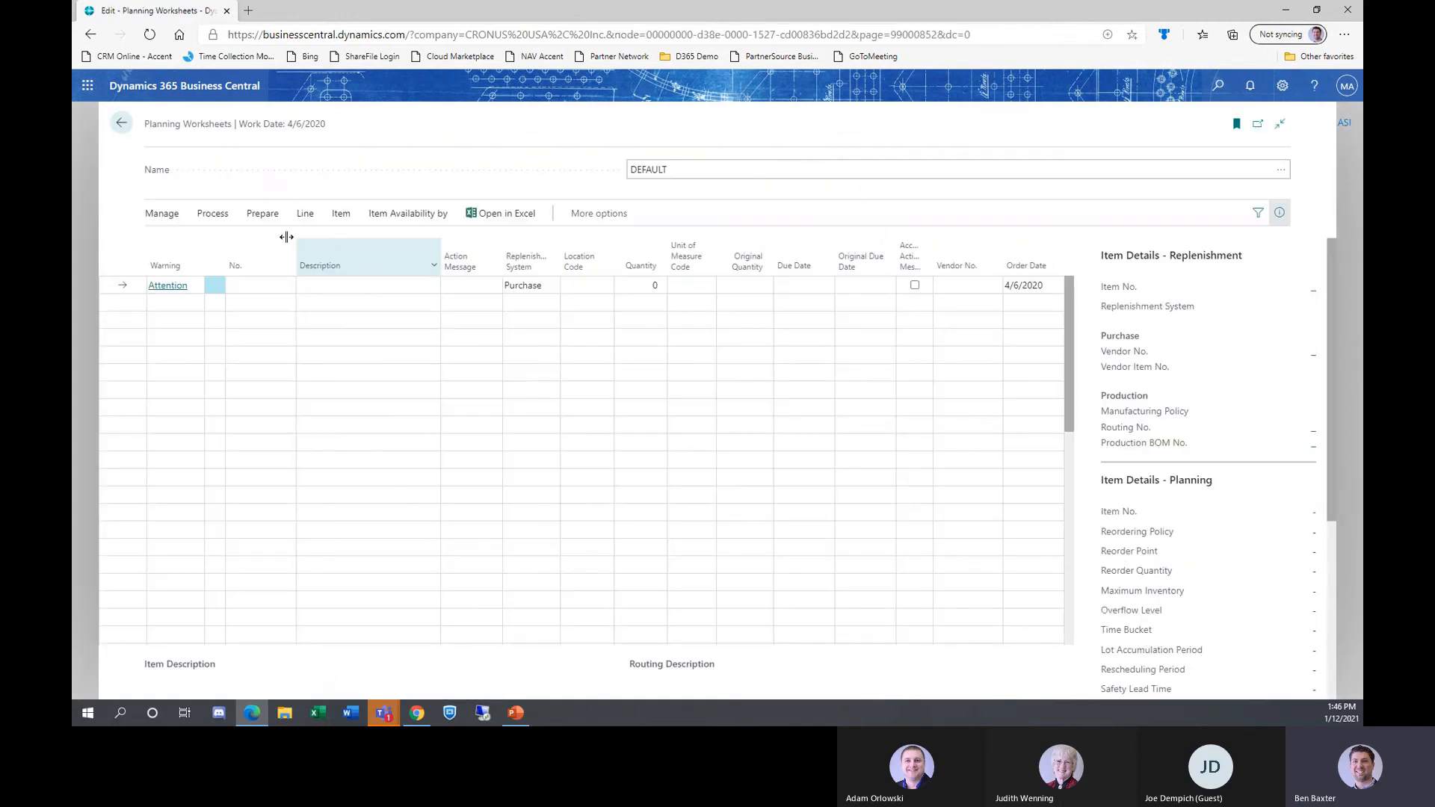
pyautogui.click(213, 214)
pyautogui.click(262, 214)
pyautogui.click(219, 241)
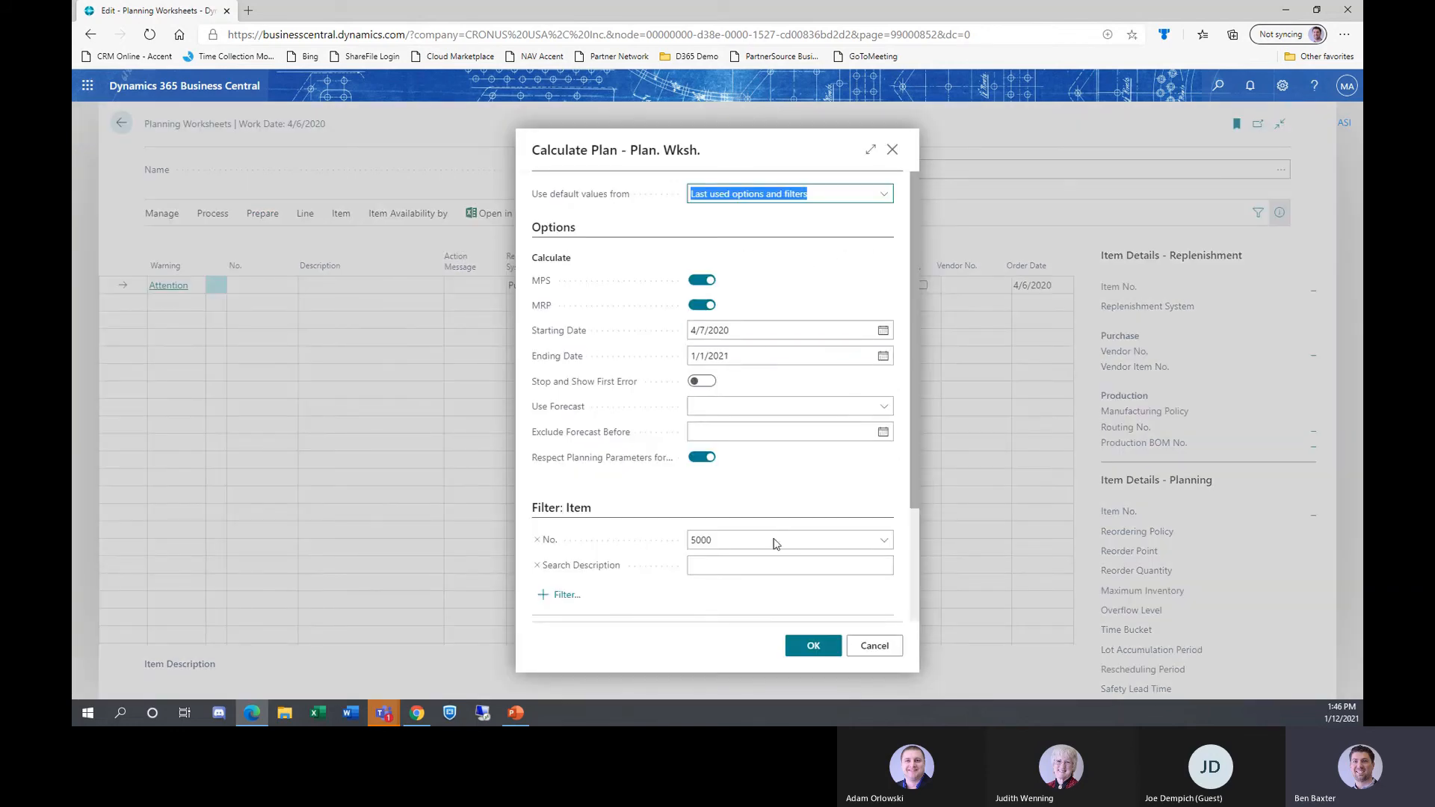
pyautogui.click(813, 647)
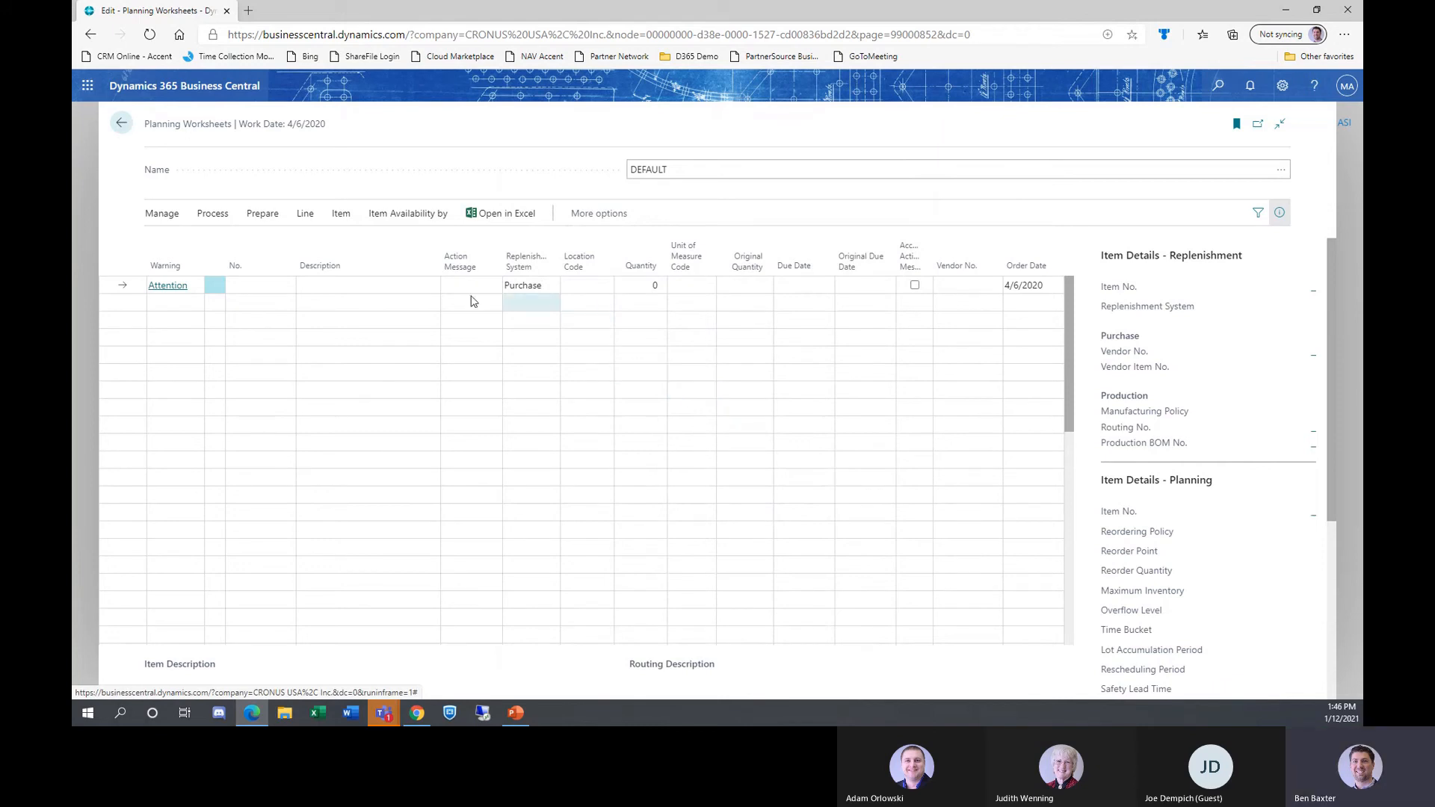
# Close the planning worksheet and create a new sales order for the customer School of Fine Art.
pyautogui.click(641, 284)
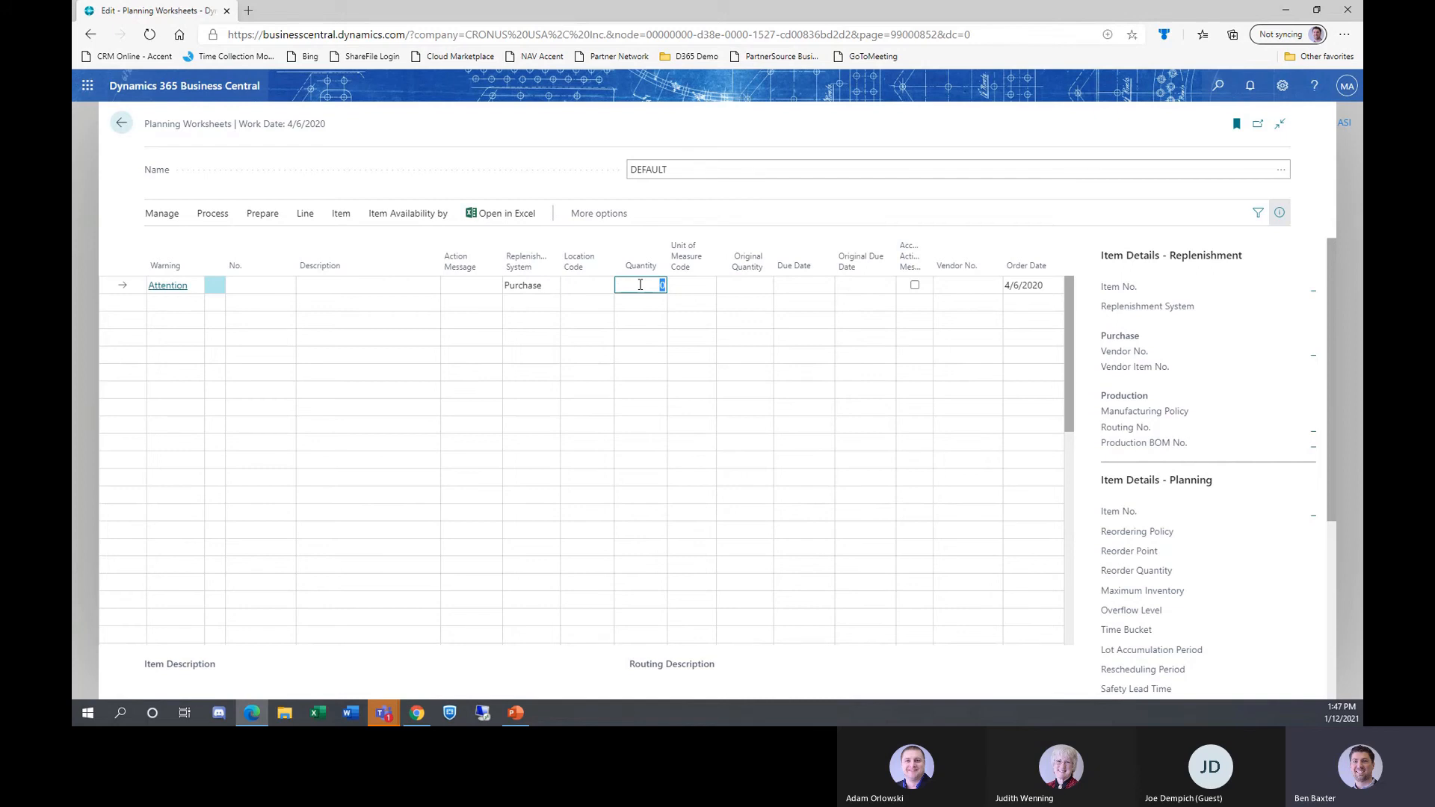
pyautogui.click(121, 125)
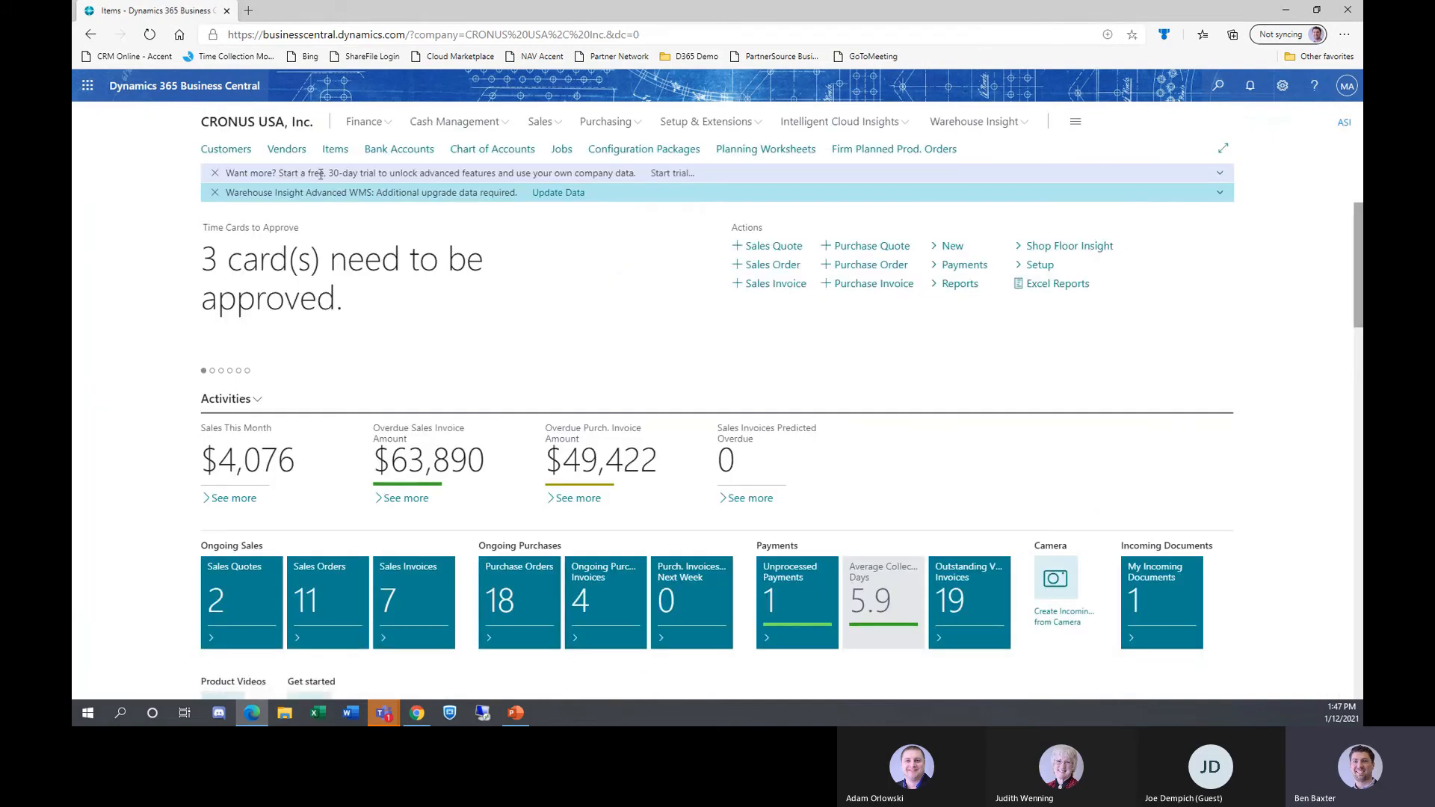
pyautogui.click(747, 267)
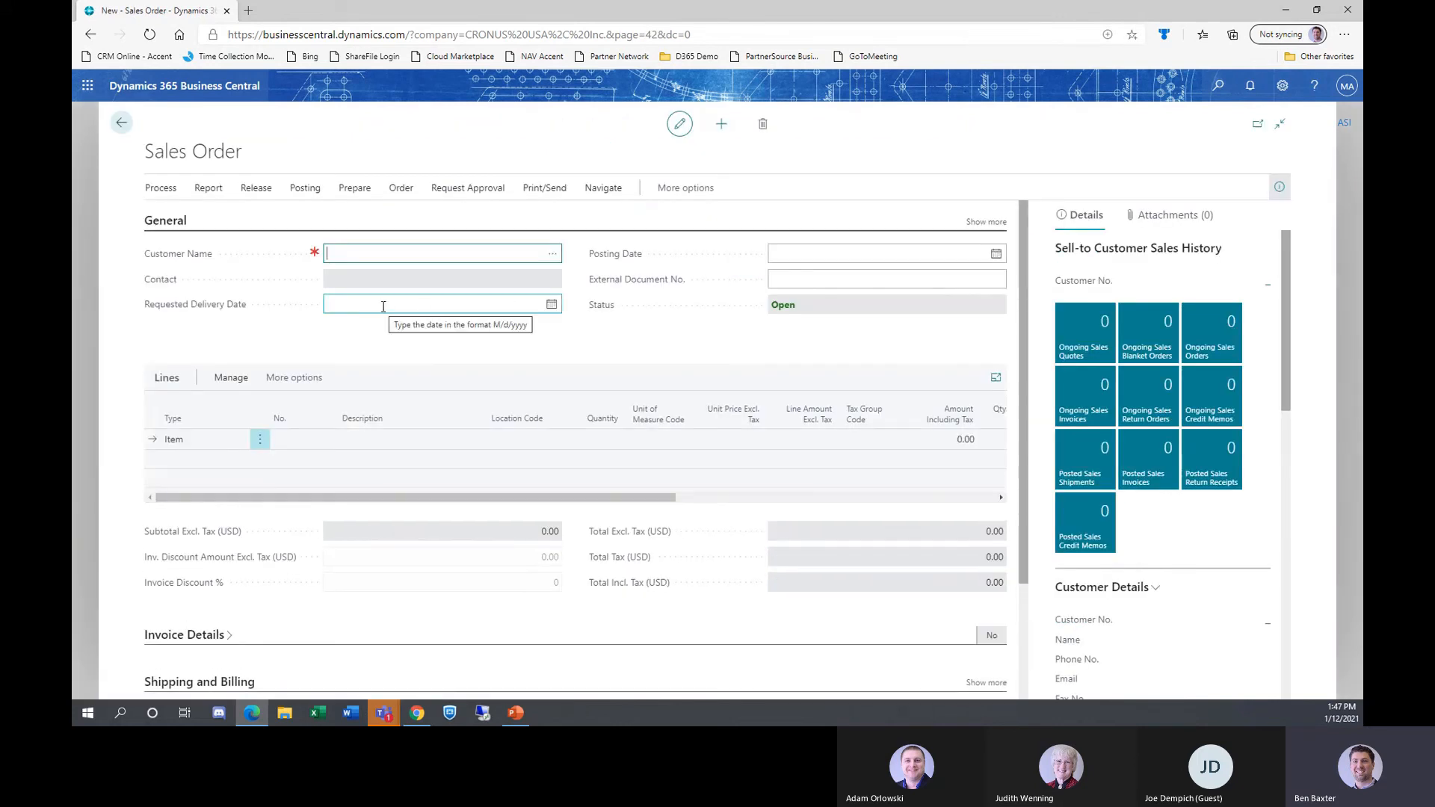
pyautogui.write('school')
pyautogui.click(383, 307)
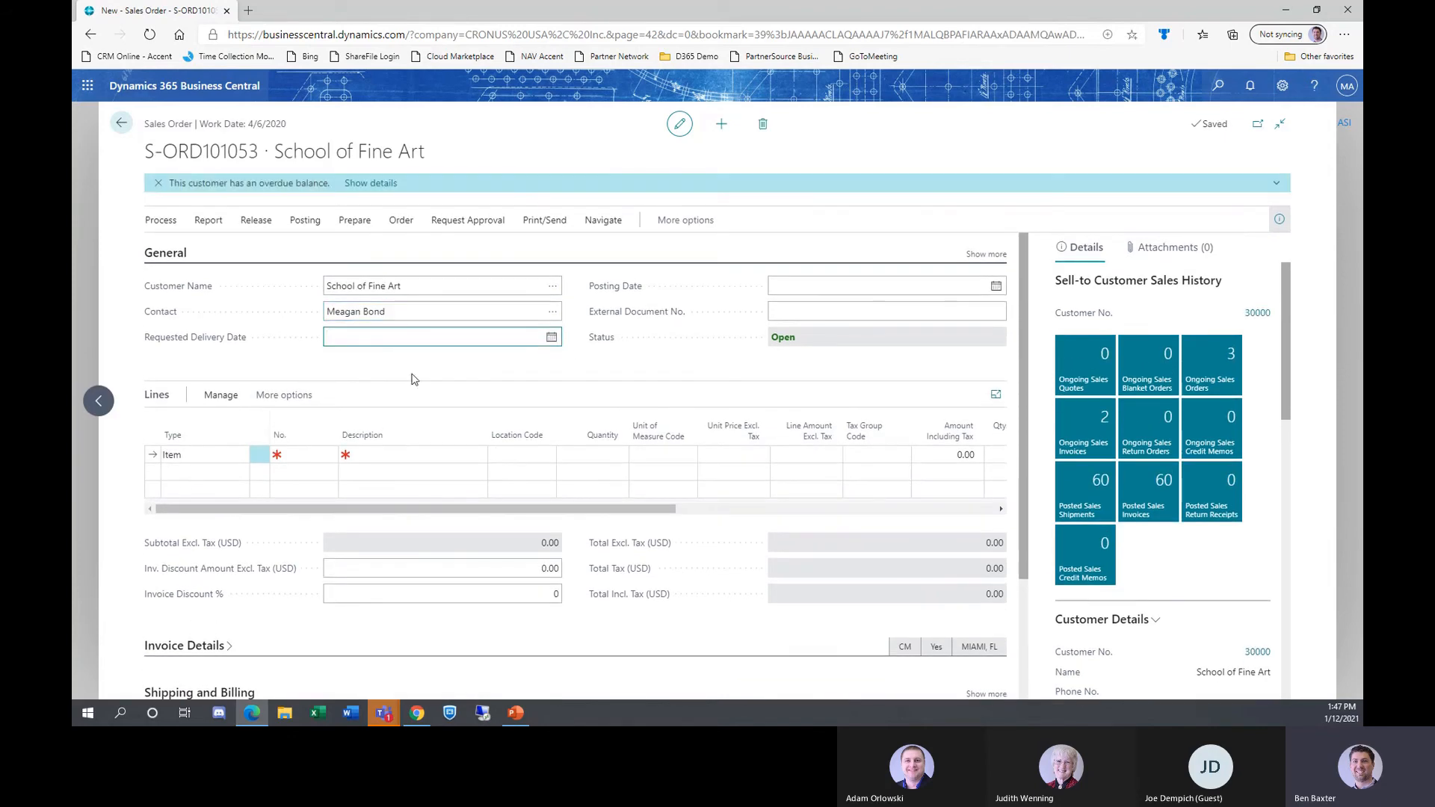
# Add a sales order line for item 5000 with a quantity of 8.
pyautogui.click(307, 455)
pyautogui.write('5000')
pyautogui.press('Tab')
pyautogui.click(595, 454)
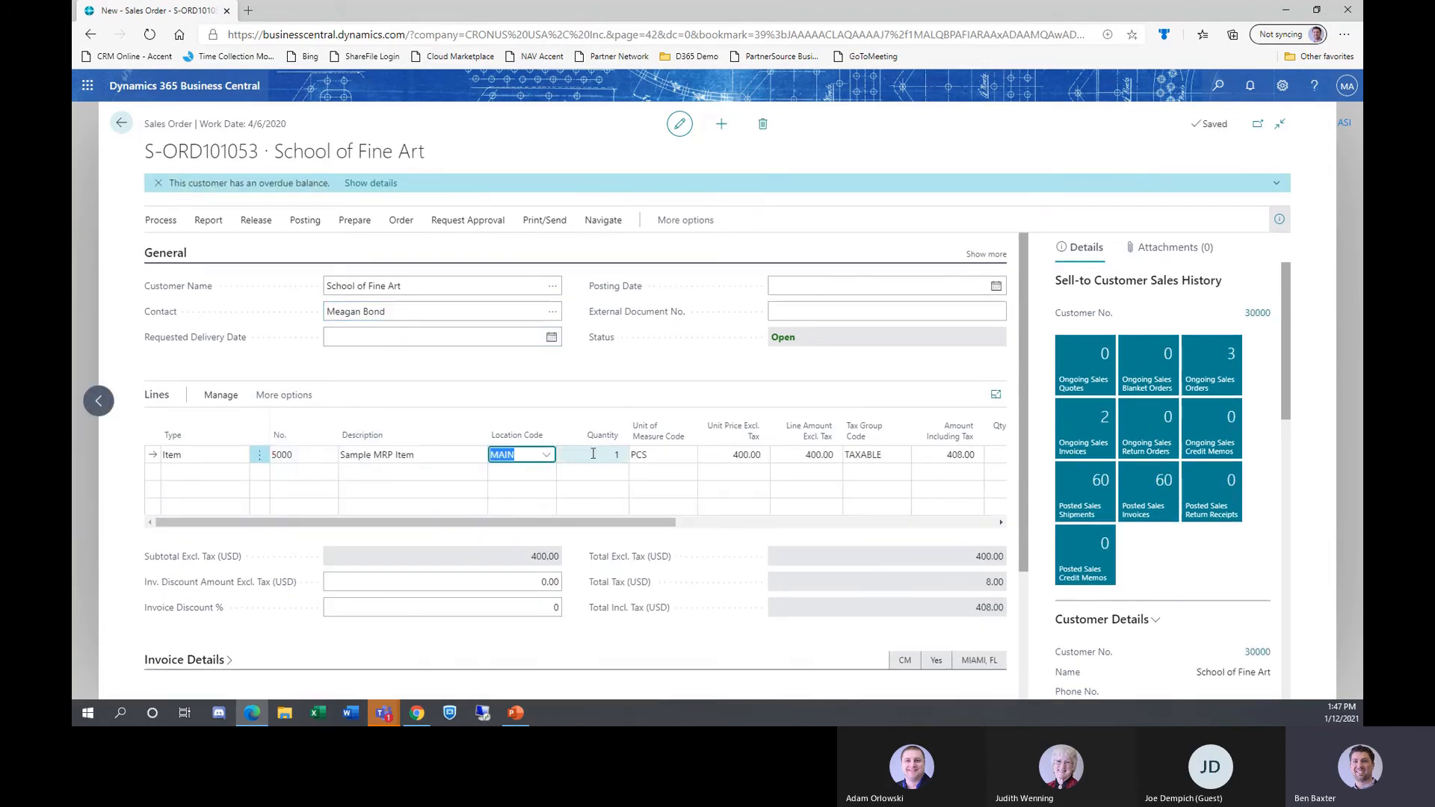
pyautogui.write('8')
pyautogui.press('Tab')
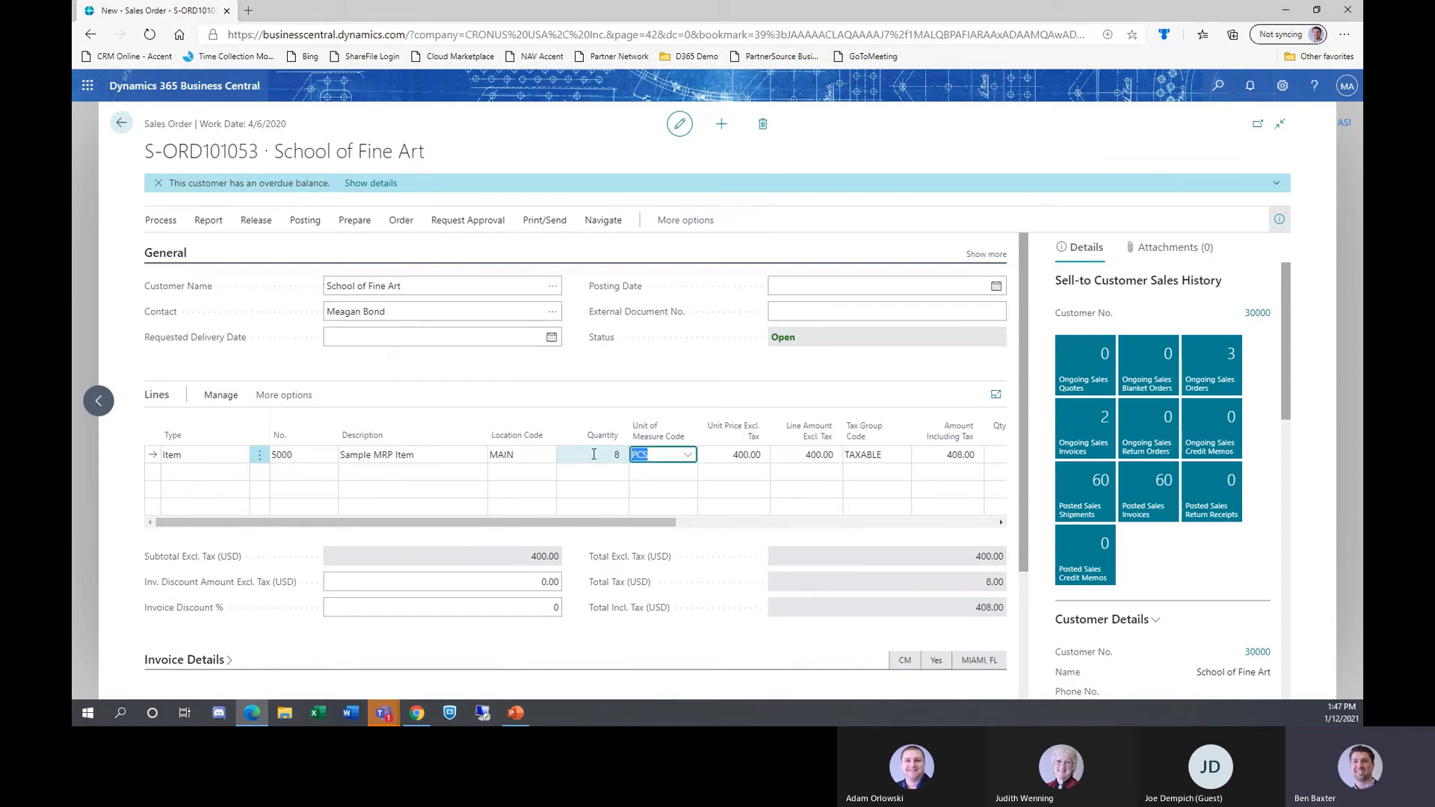
# Set the sales order's posting date to the work date 4/6/2020 and close the order.
pyautogui.click(801, 287)
pyautogui.write('t')
pyautogui.press('Tab')
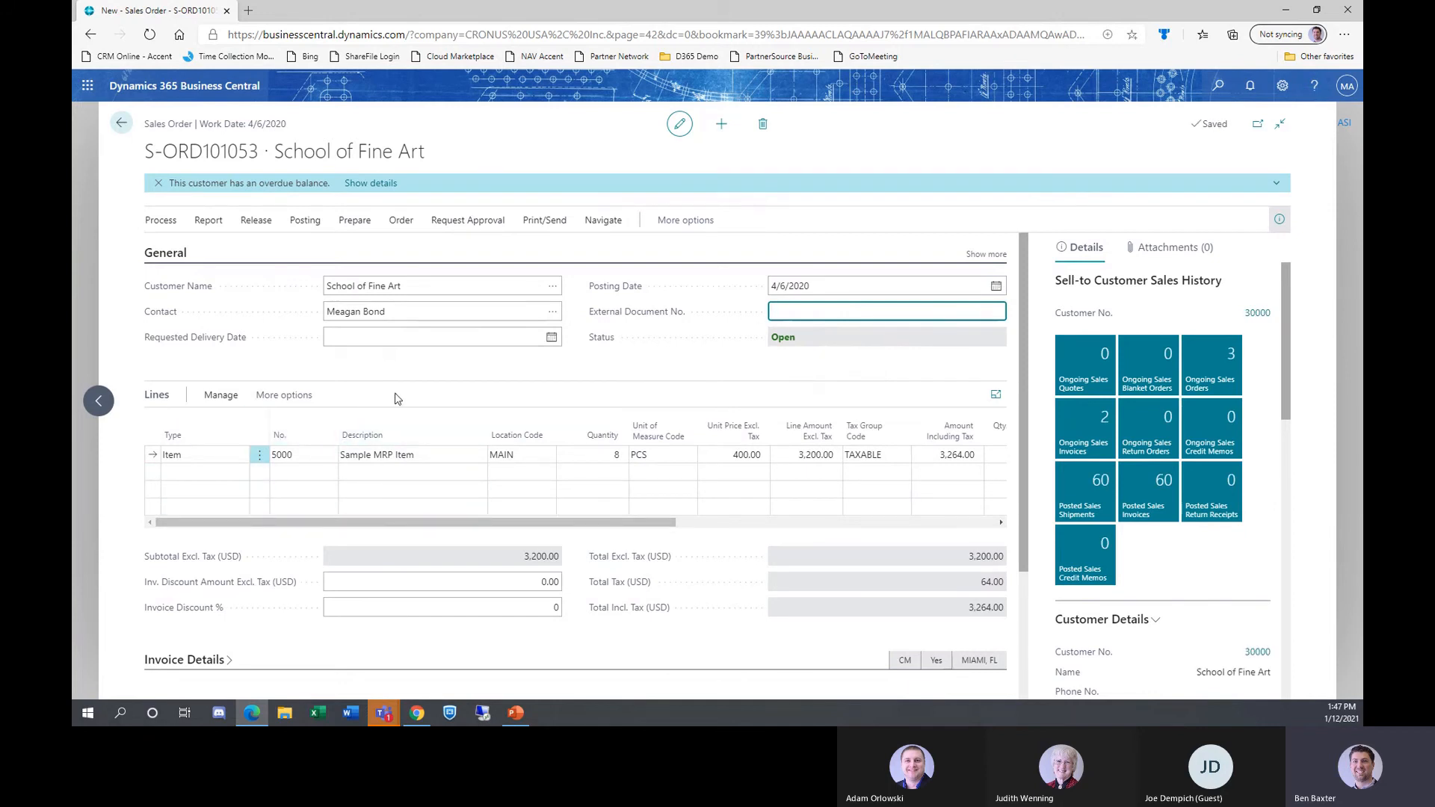
pyautogui.click(121, 123)
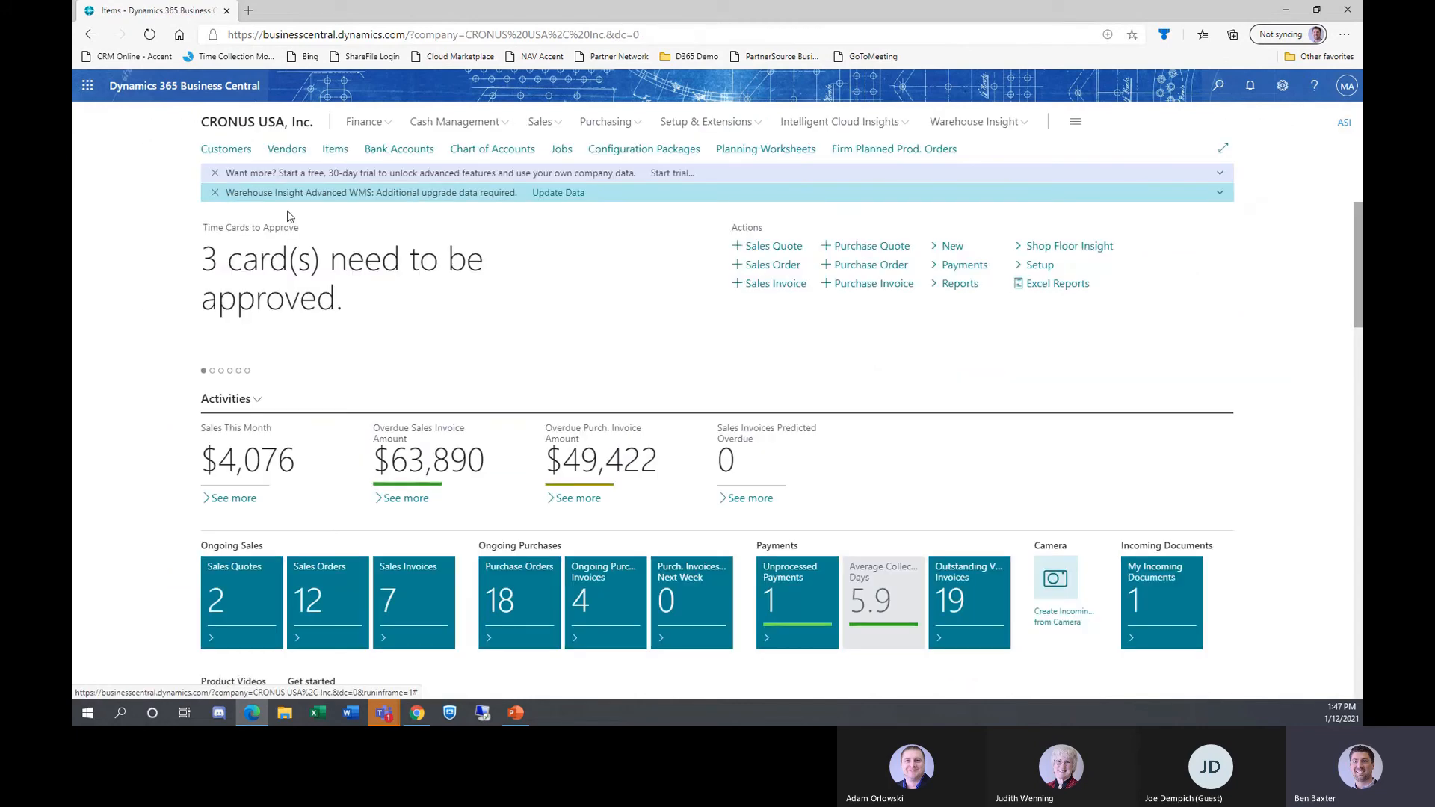
# Show the MRP Item view of the item list and open the card of item 5000.
pyautogui.click(336, 151)
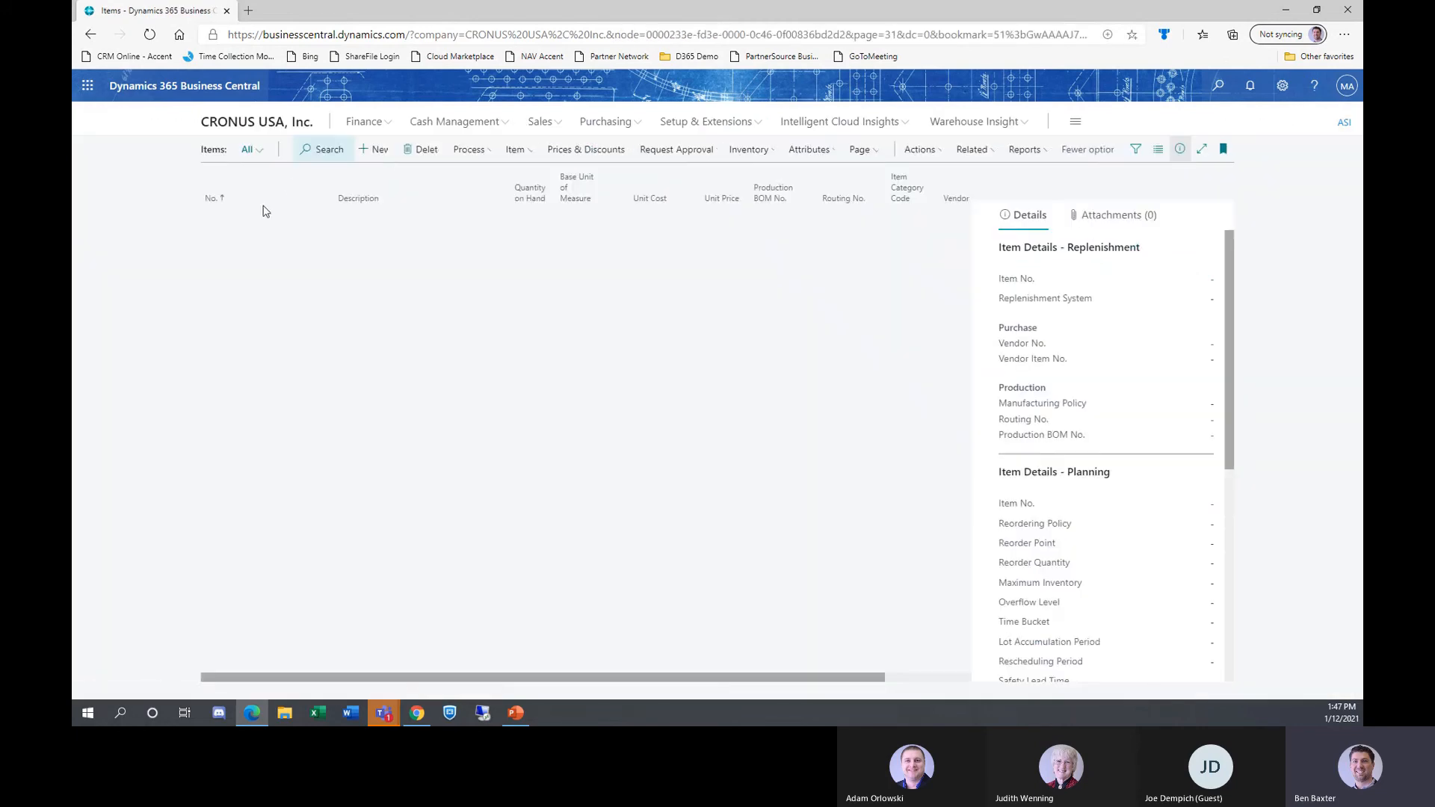
pyautogui.click(252, 150)
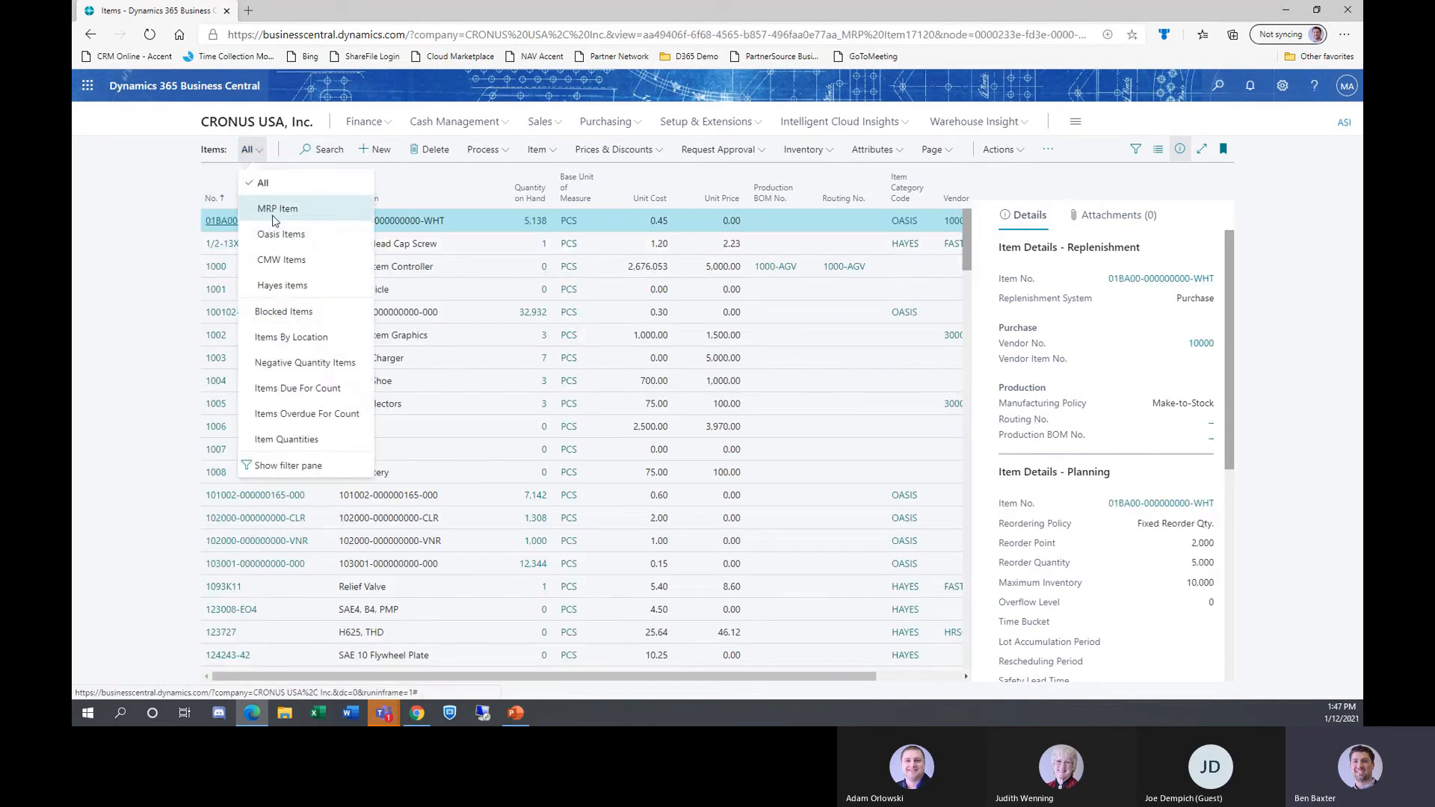
pyautogui.click(274, 217)
pyautogui.click(215, 219)
# Set the item's reordering policy to Order and close the item card.
pyautogui.scroll(-5, 568, 355)
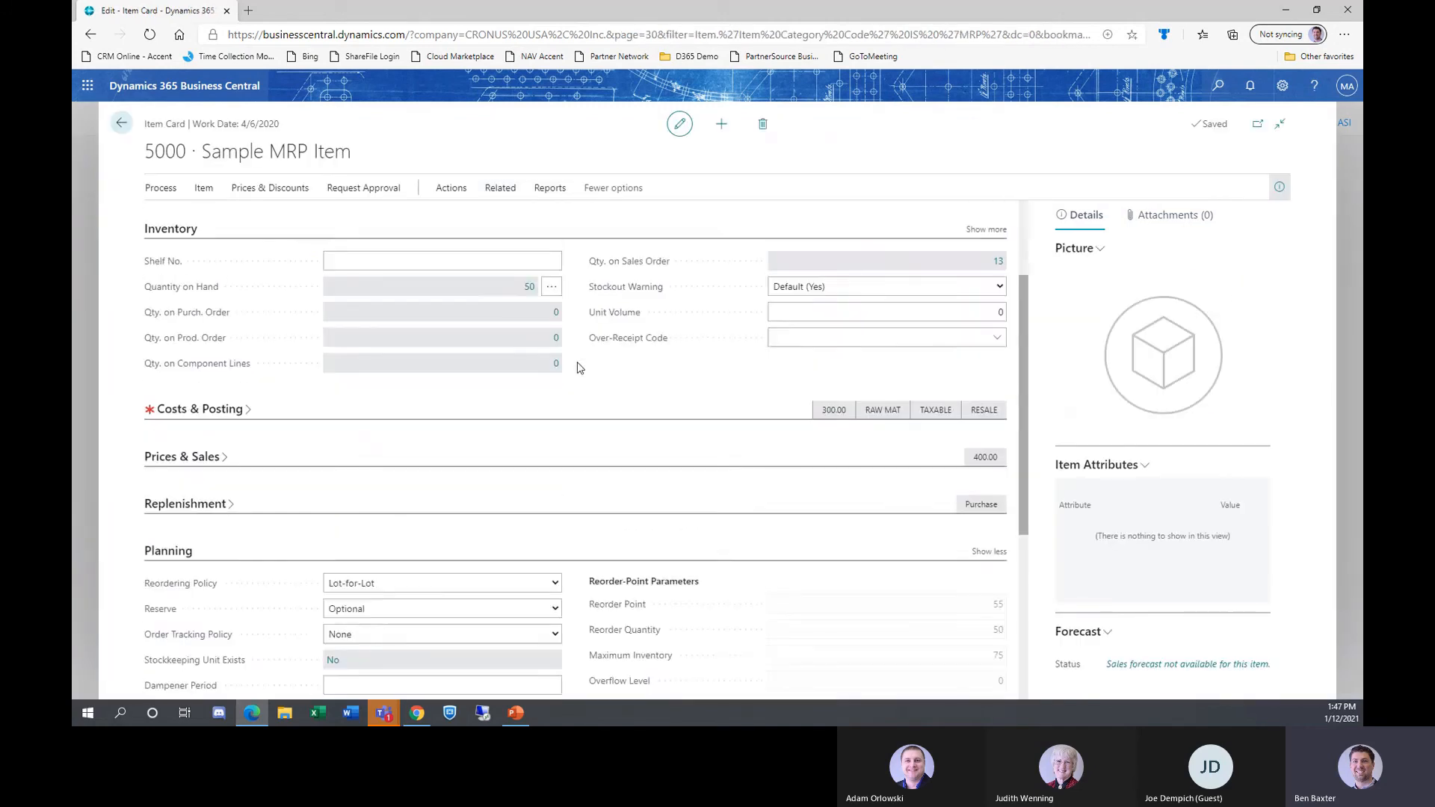
pyautogui.click(555, 354)
pyautogui.click(346, 442)
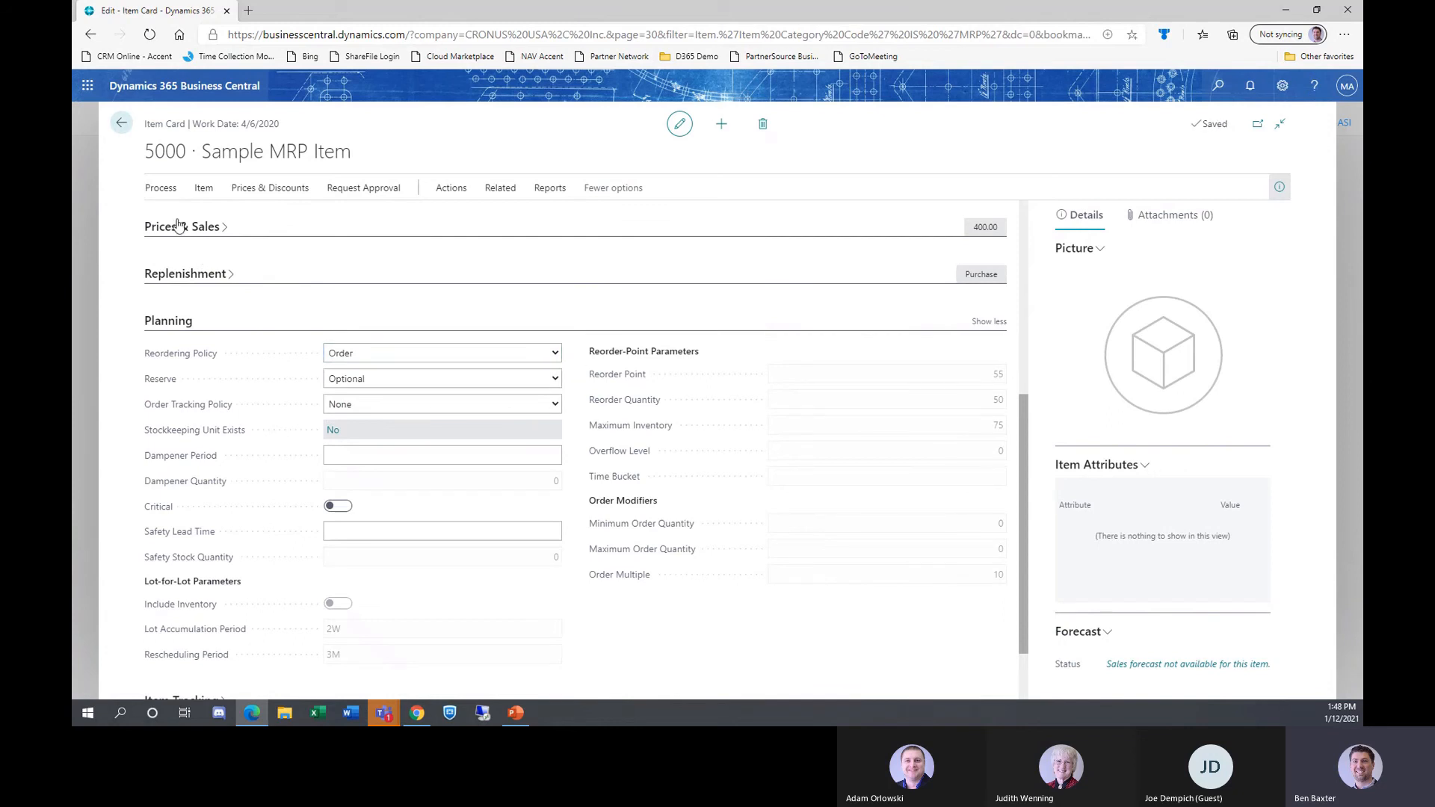
pyautogui.click(124, 123)
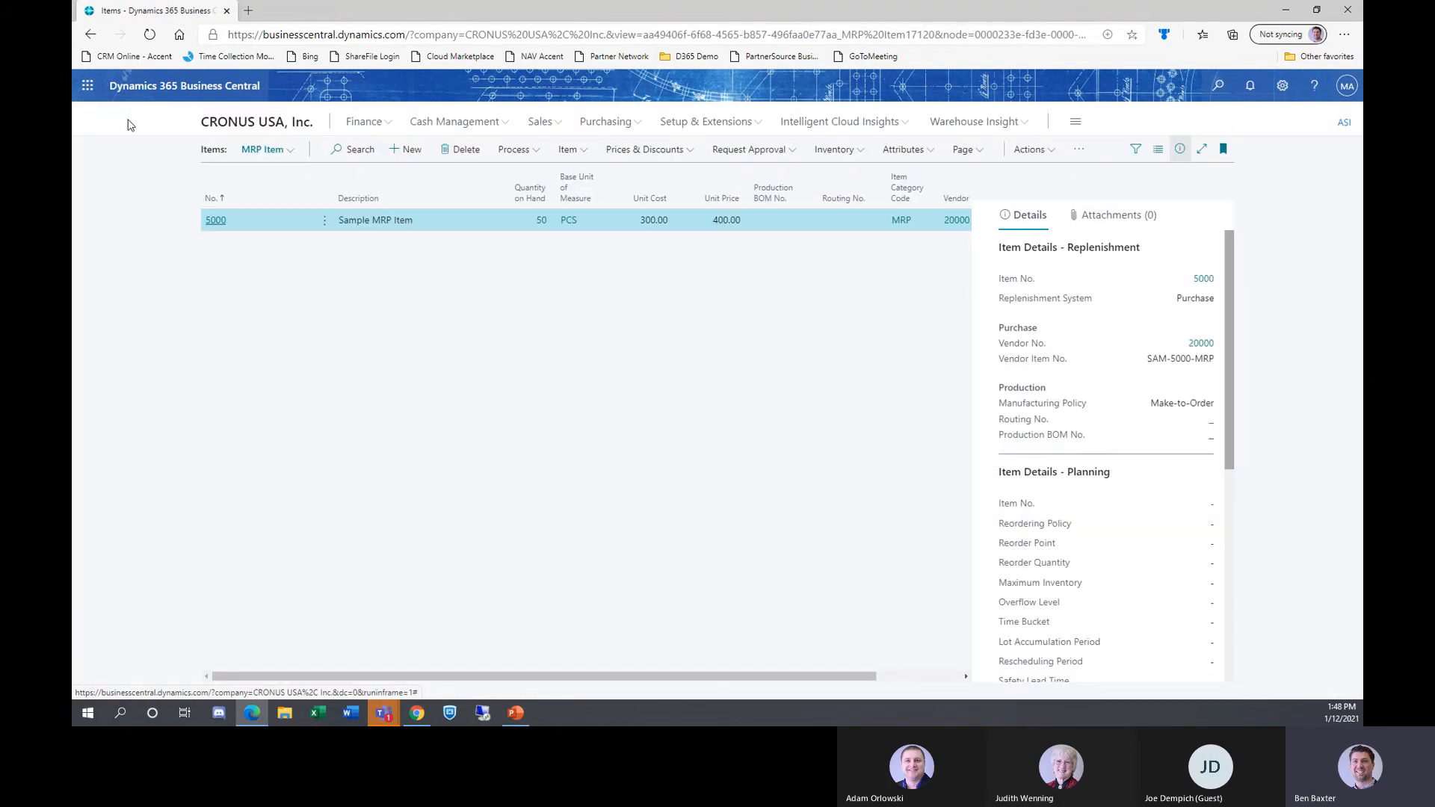
# Open the planning worksheet and calculate a regenerative plan for item 5000 from 4/7/2020 to 1/1/2021, keeping the last used options and filters.
pyautogui.click(278, 127)
pyautogui.click(768, 149)
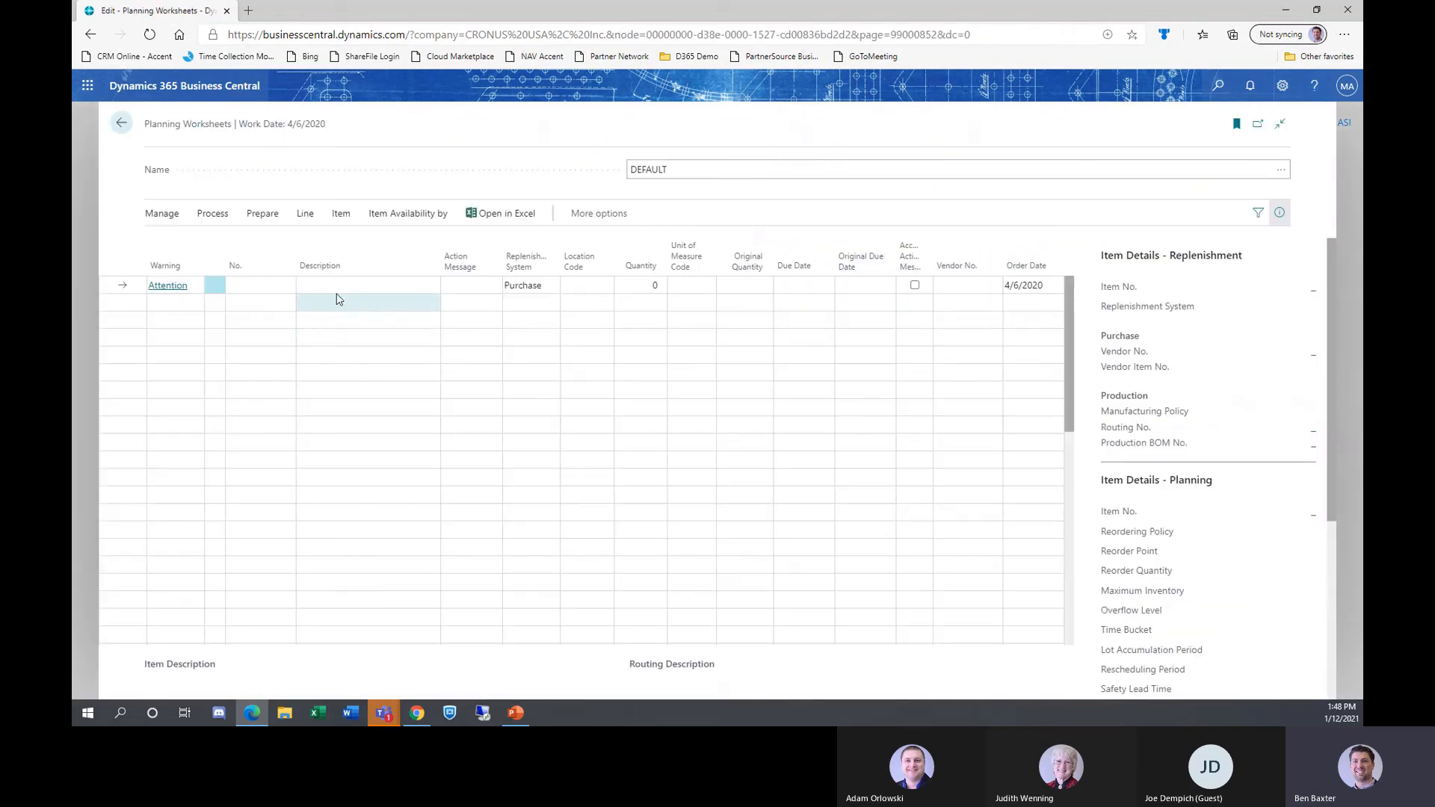
pyautogui.click(209, 216)
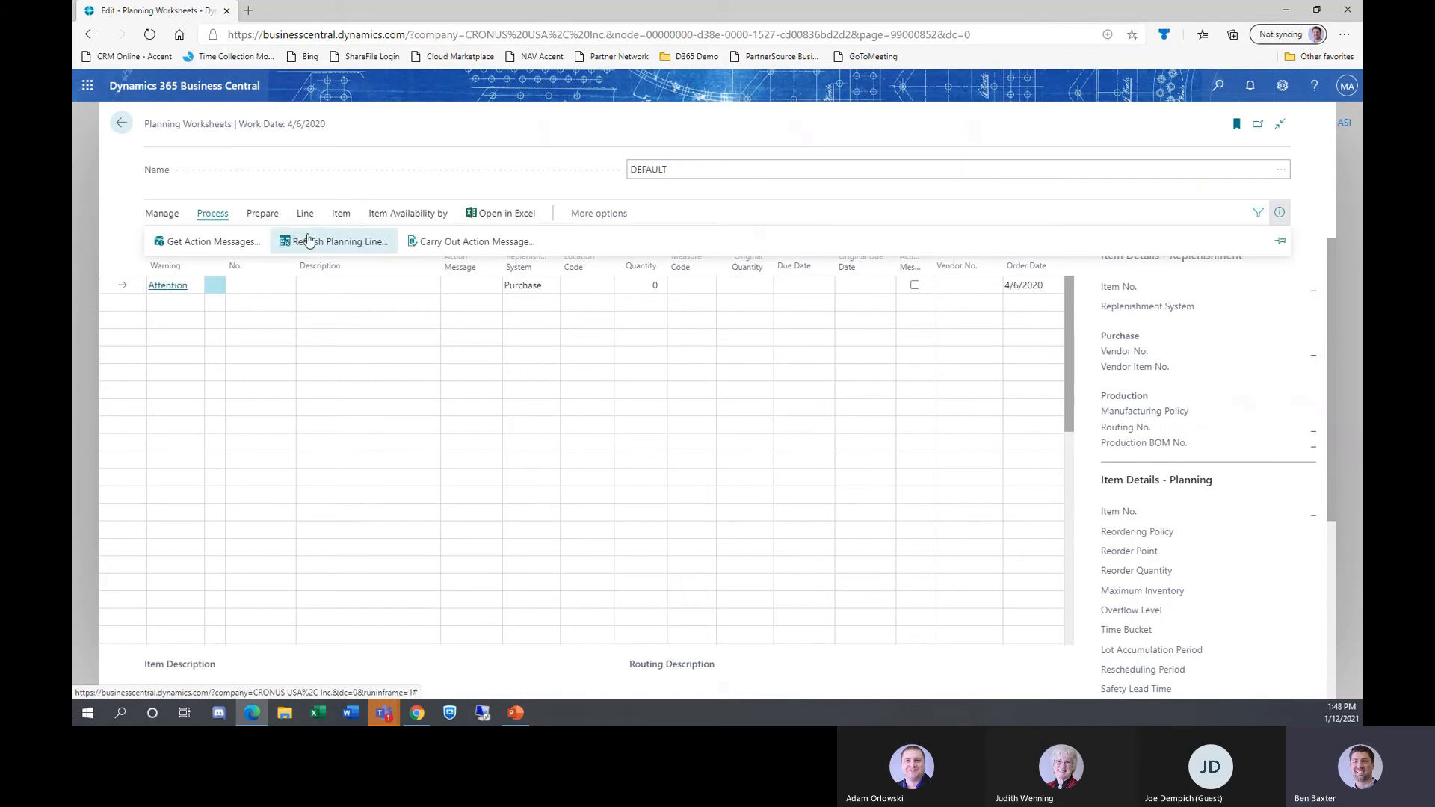
pyautogui.click(263, 214)
pyautogui.click(225, 243)
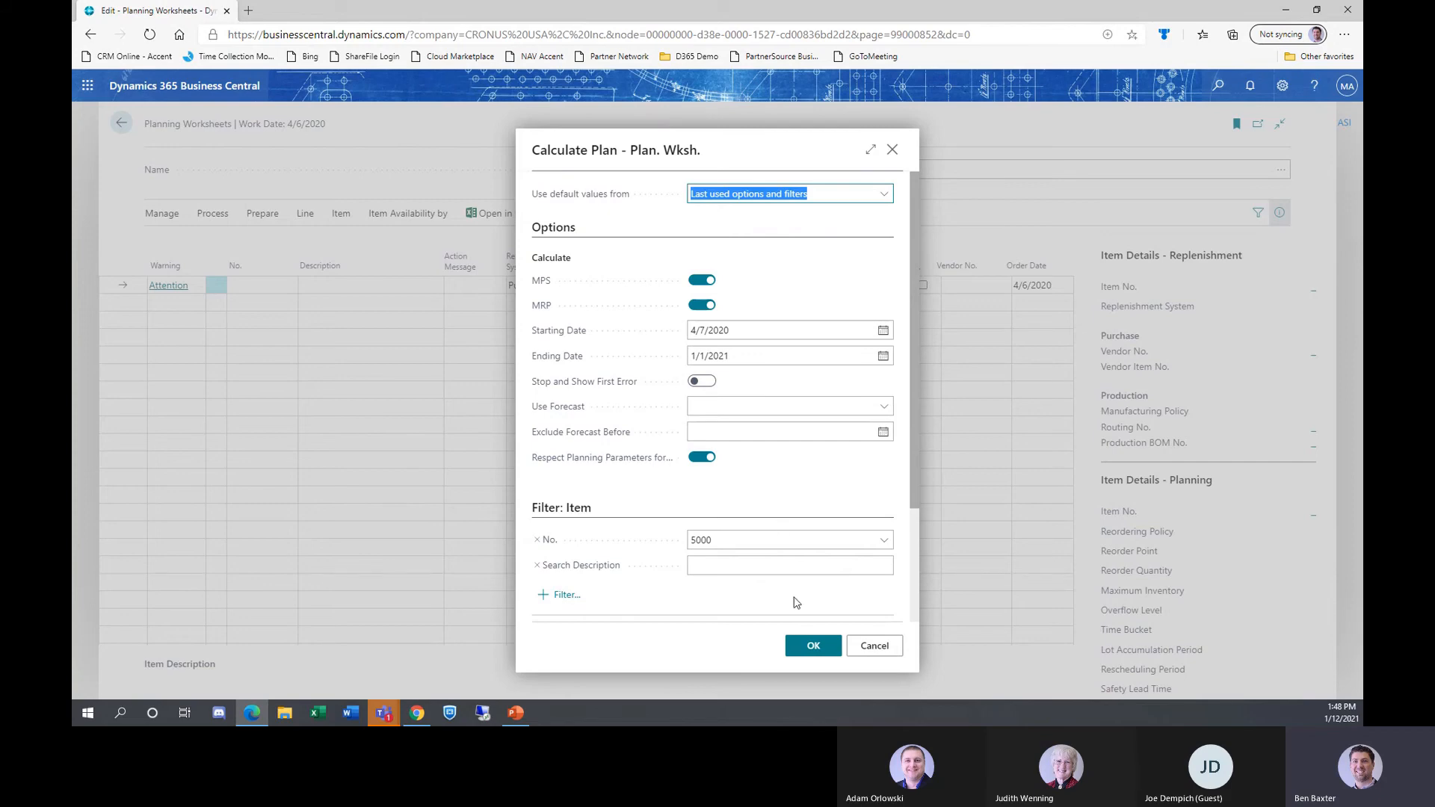
pyautogui.click(809, 648)
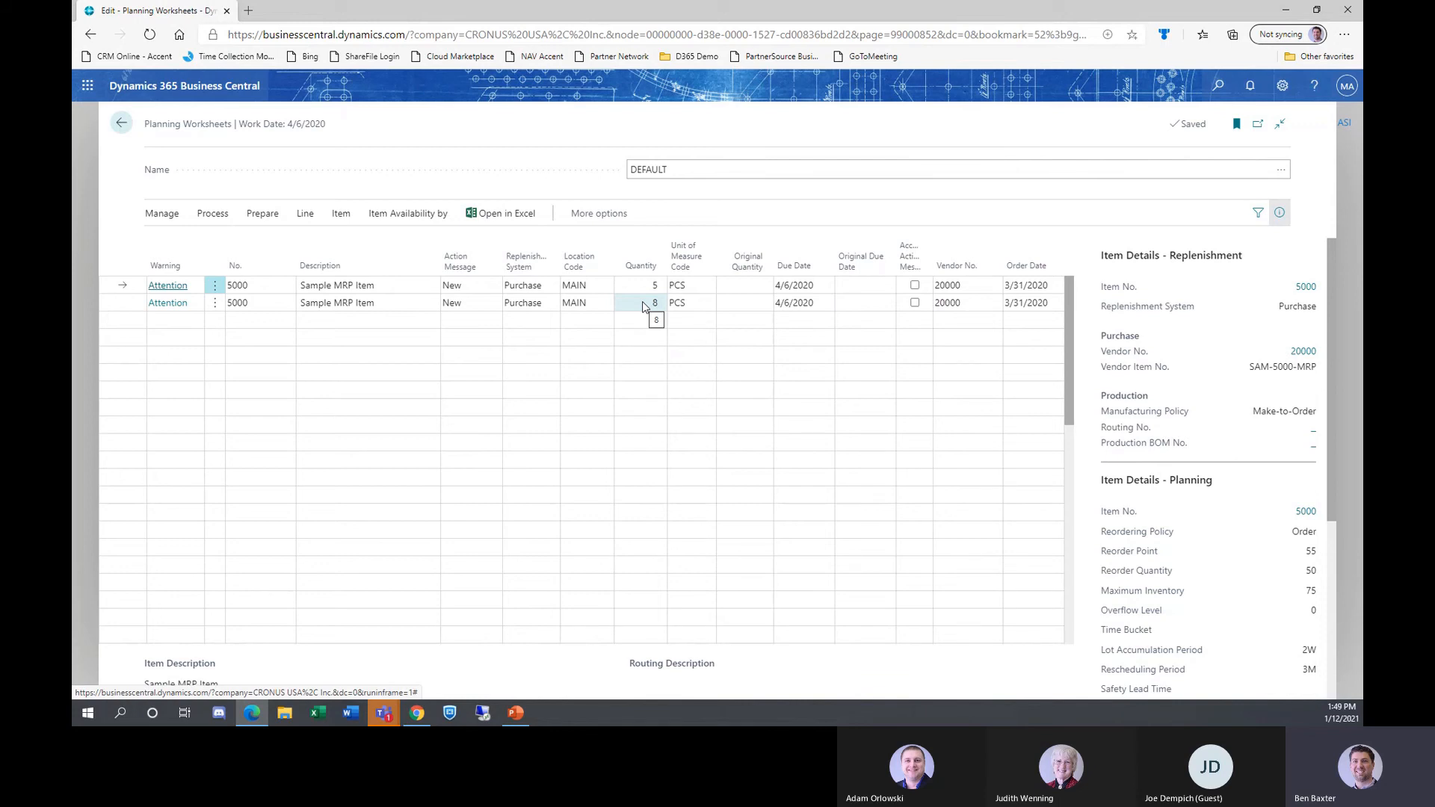
# Delete both suggested purchase lines for item 5000 from the planning worksheet, and close the worksheet.
pyautogui.click(343, 286)
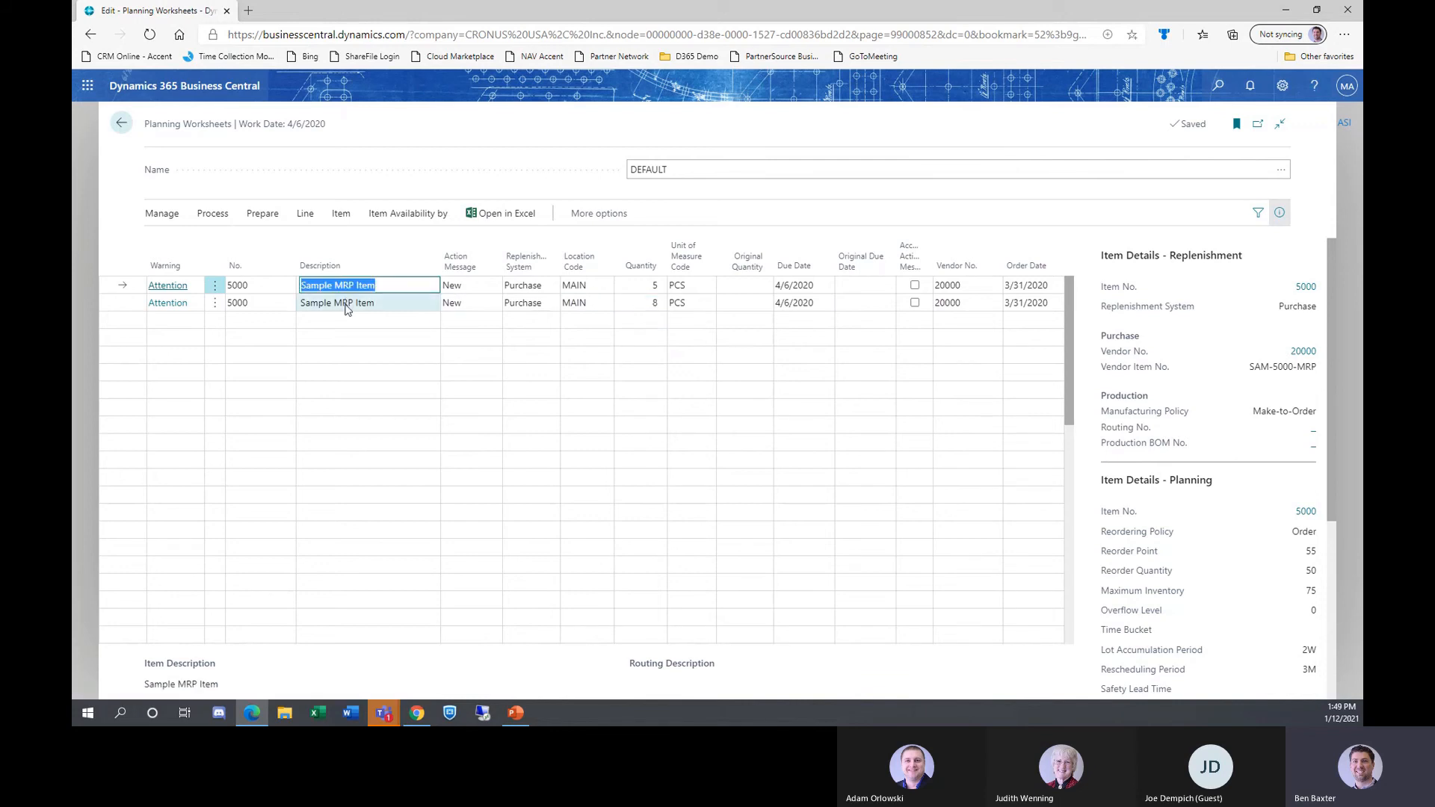
pyautogui.click(346, 308)
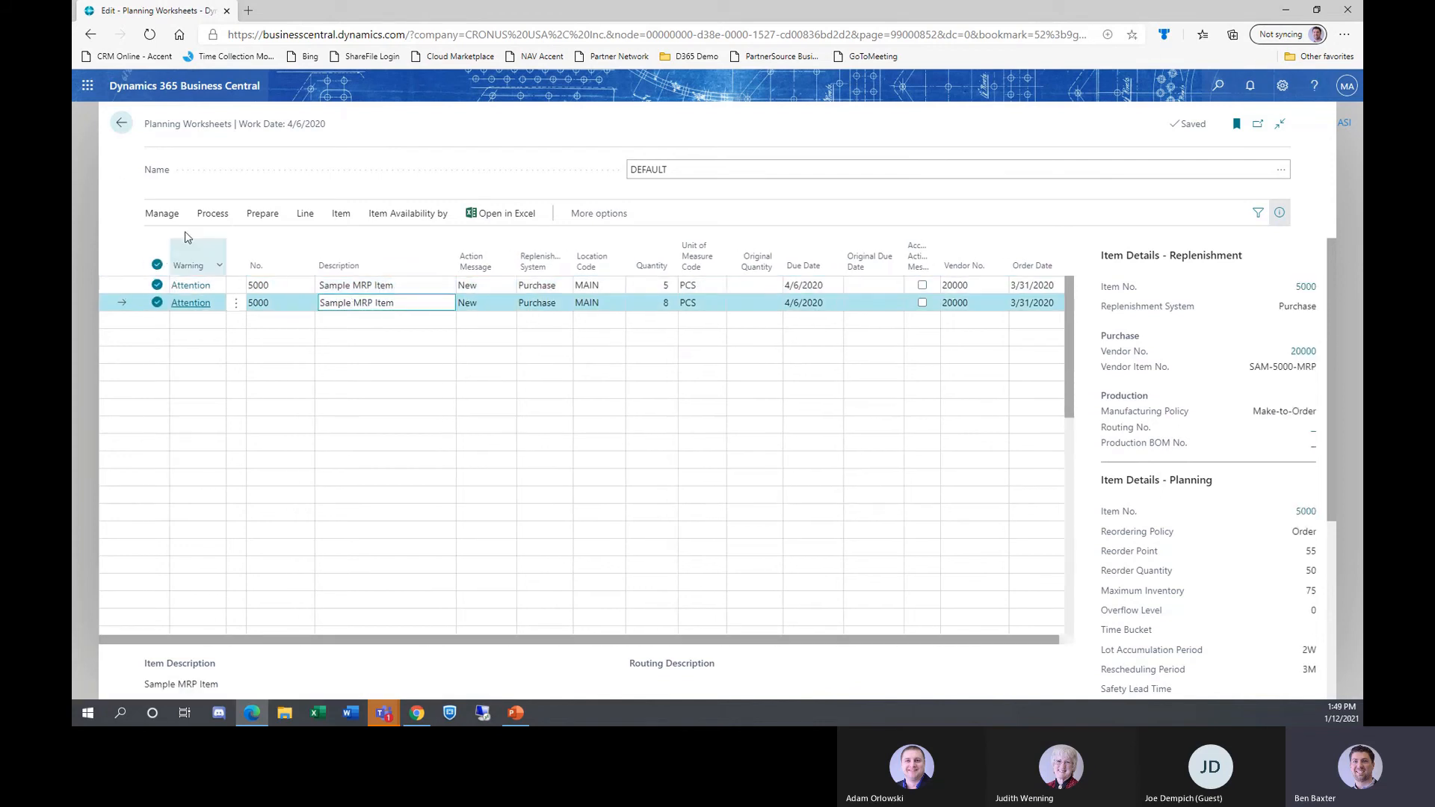
pyautogui.click(162, 218)
pyautogui.click(171, 246)
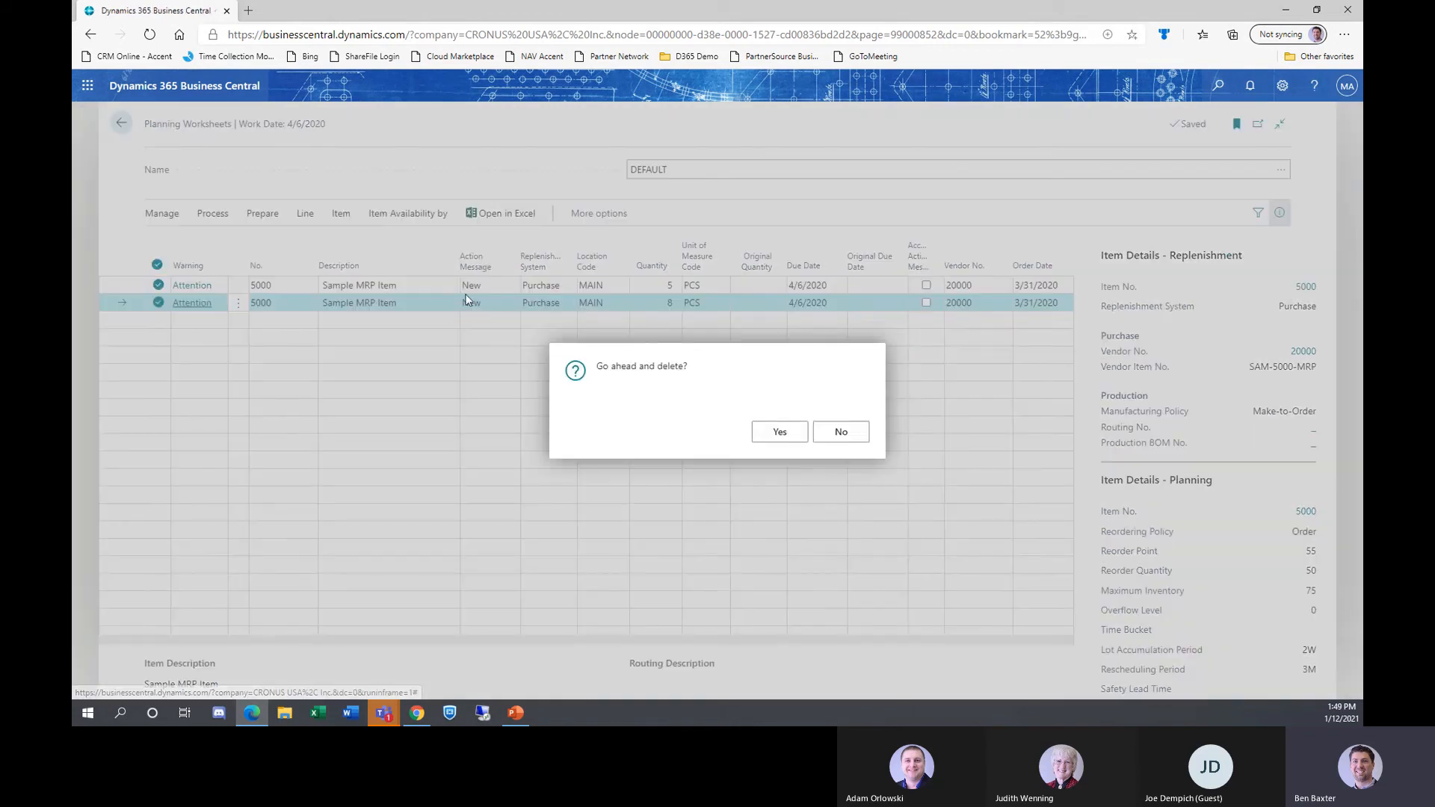
pyautogui.click(775, 432)
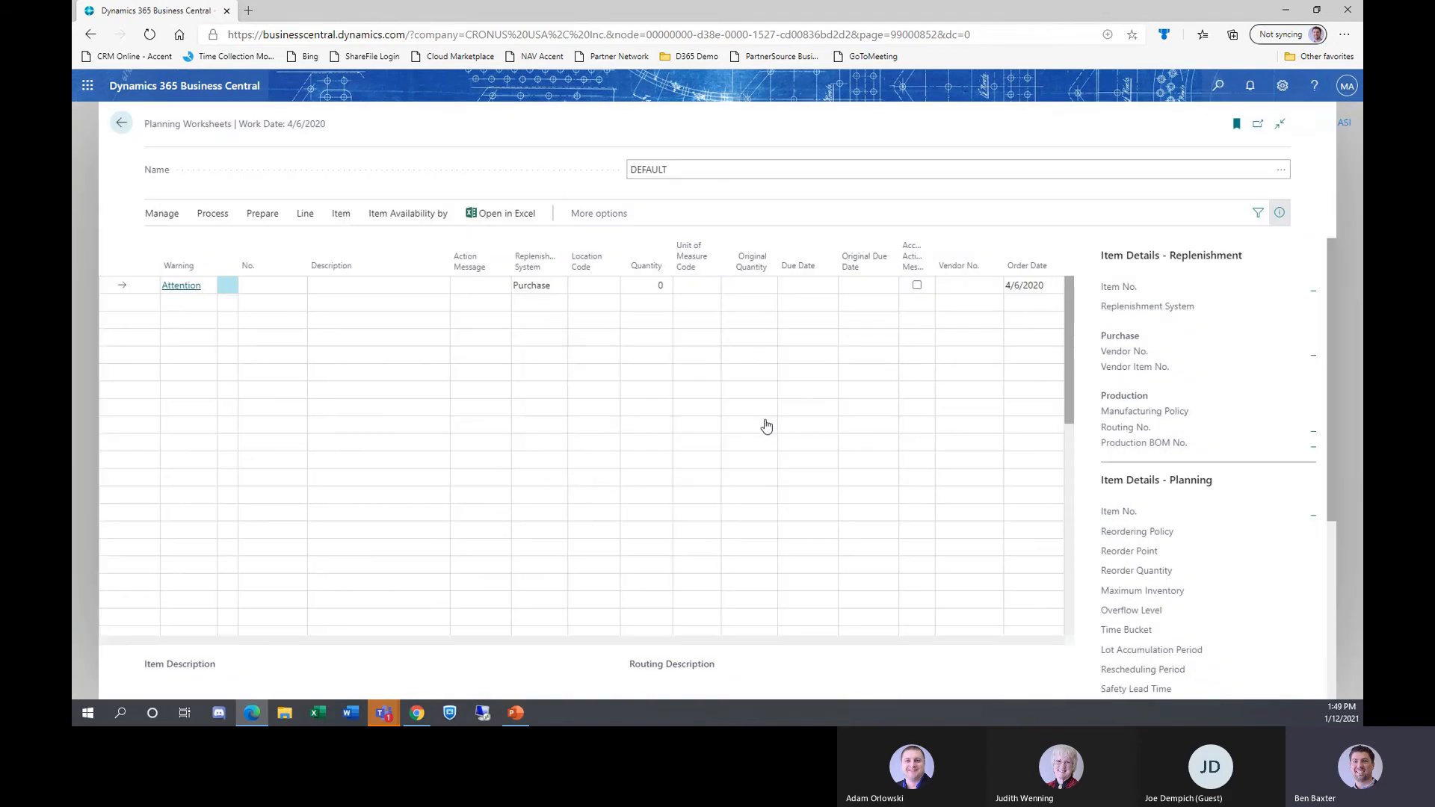
pyautogui.click(120, 126)
# Return to the item list's MRP Item view and open the card of item 5000.
pyautogui.click(334, 152)
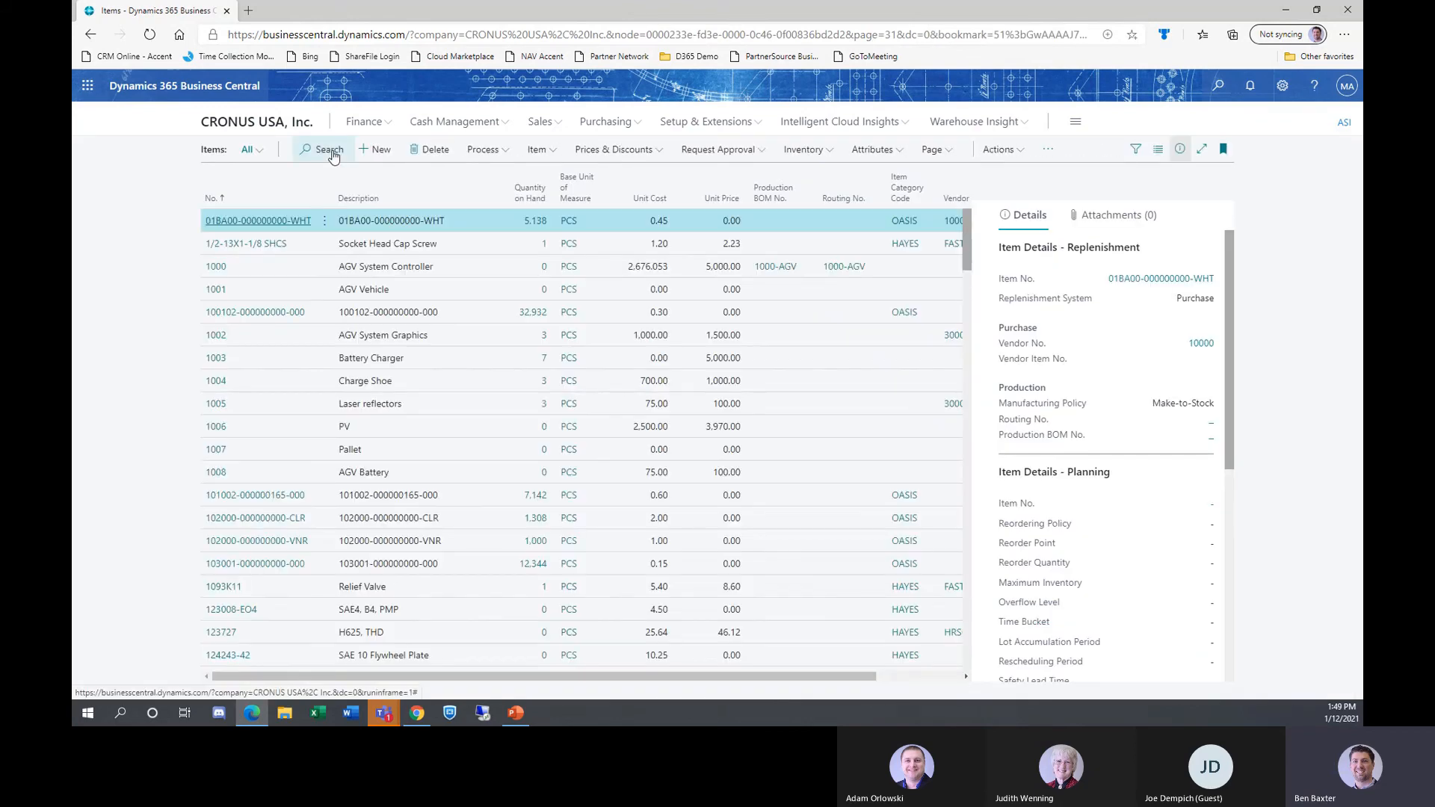
pyautogui.click(249, 149)
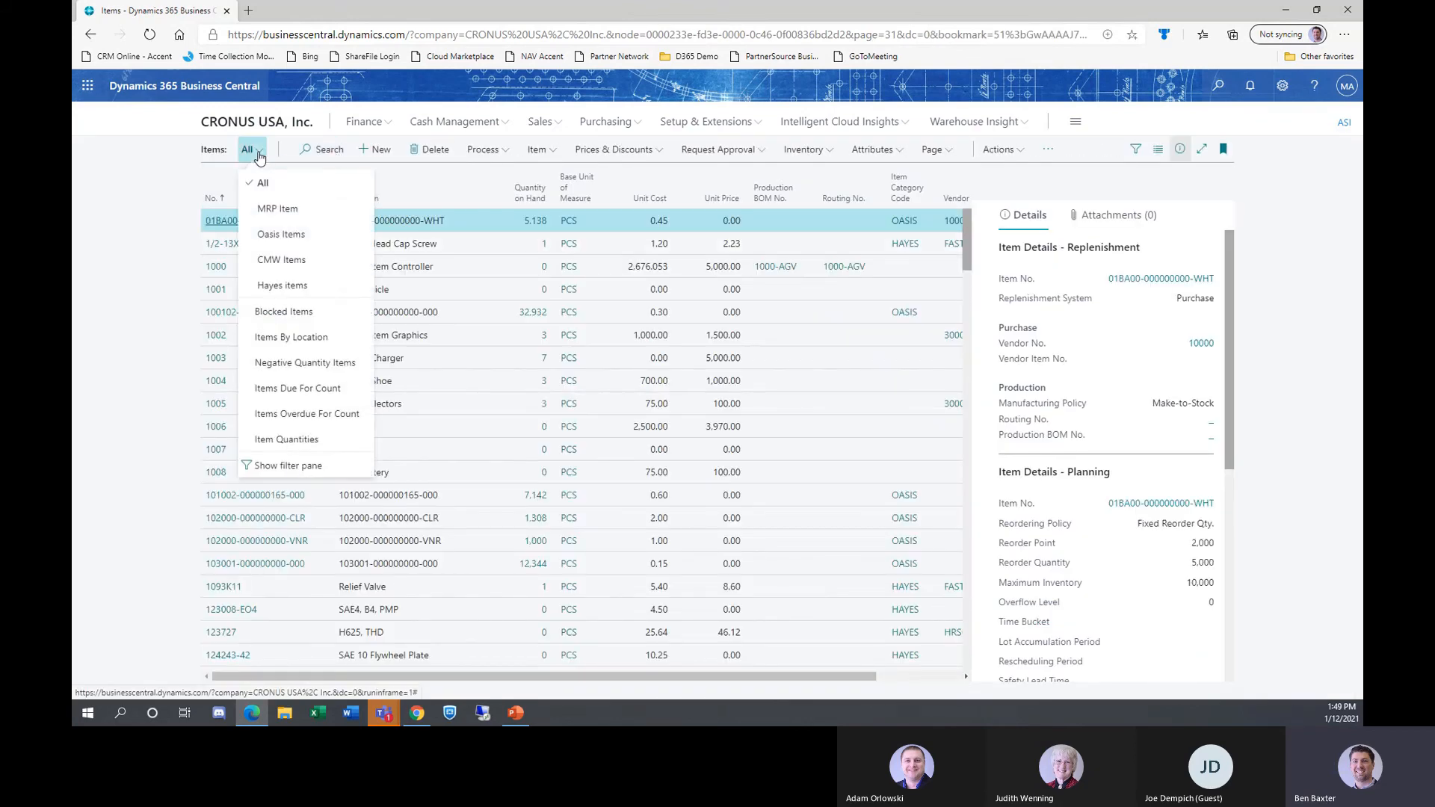
pyautogui.click(271, 210)
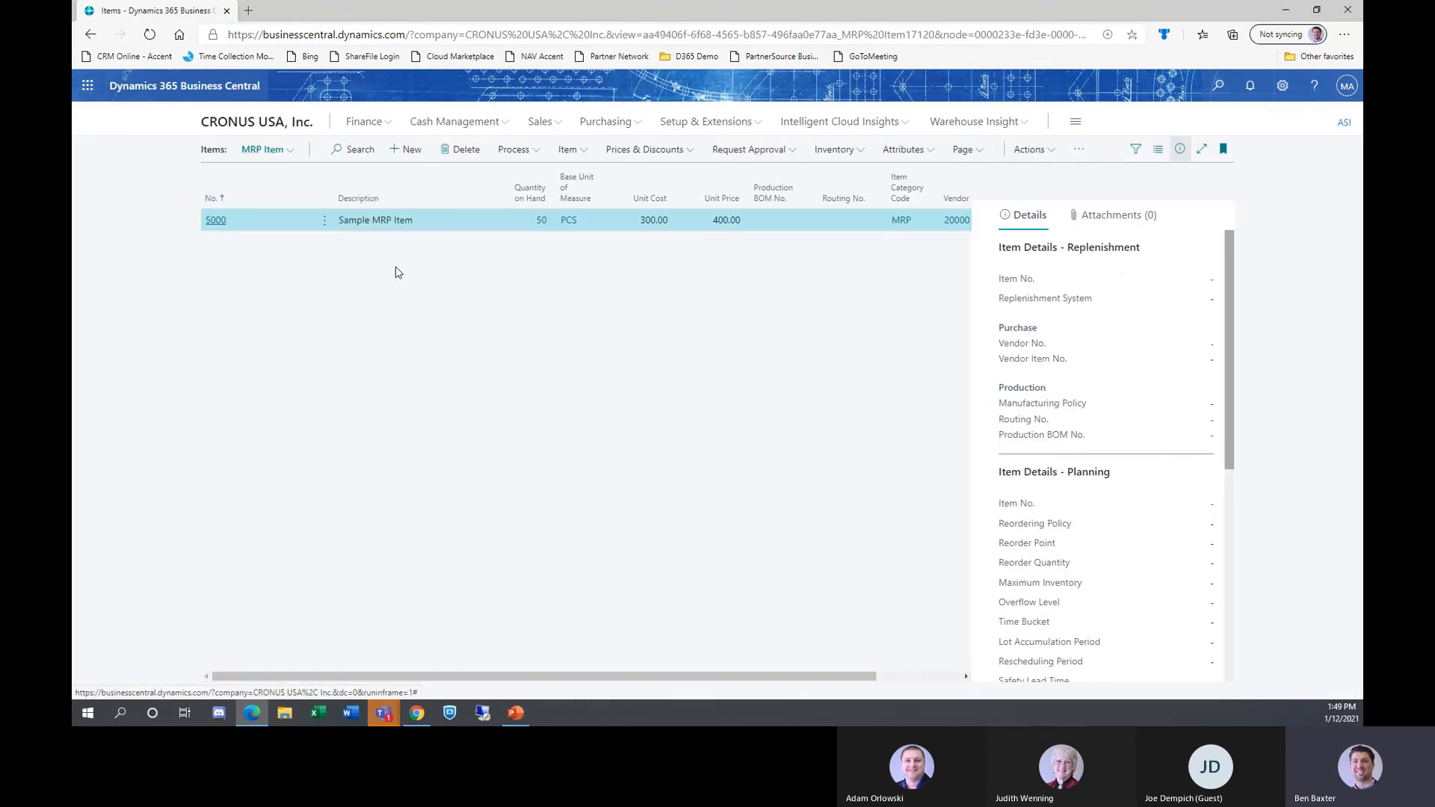
pyautogui.click(211, 224)
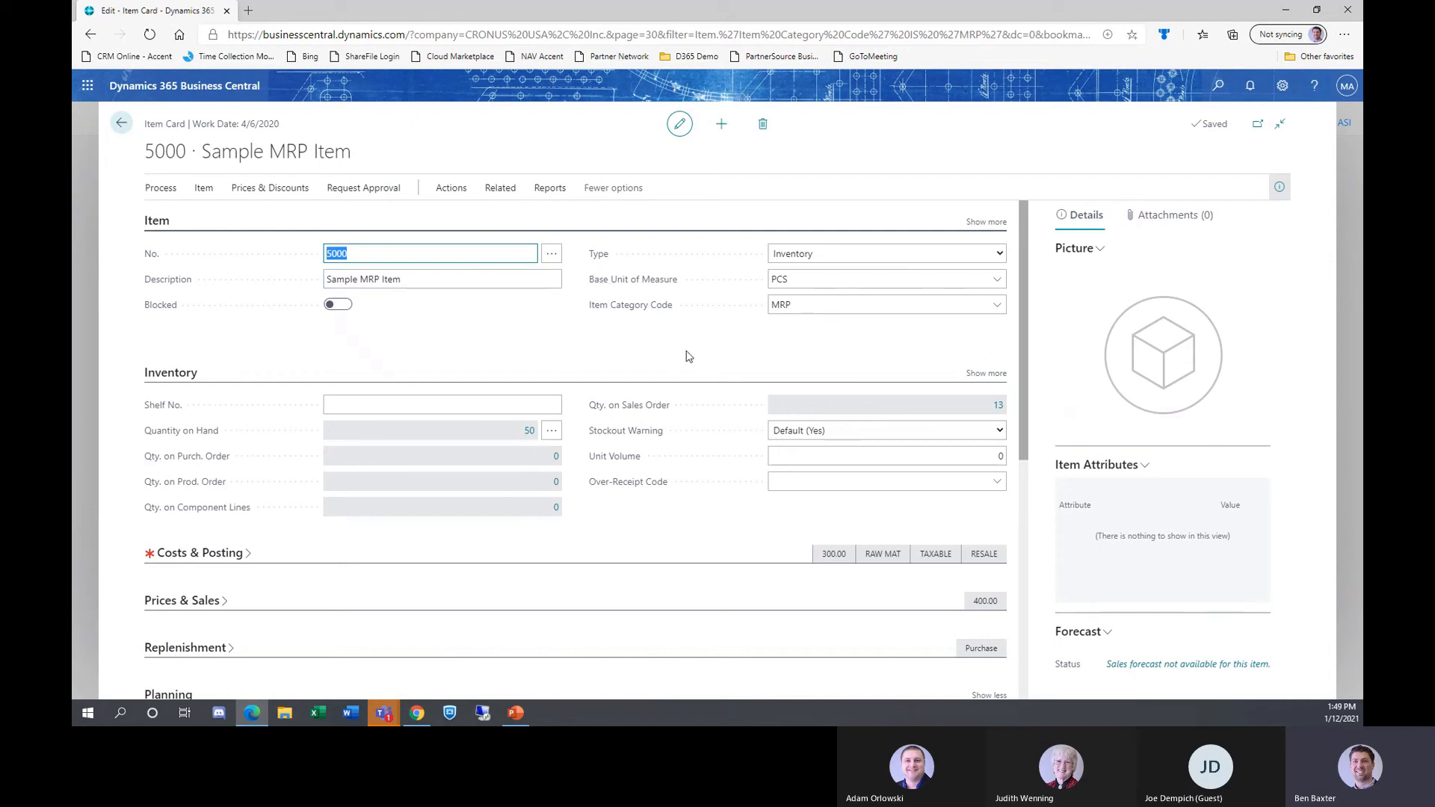
# Set the item's reordering policy back to Lot-for-Lot and close the item card.
pyautogui.scroll(-5, 582, 372)
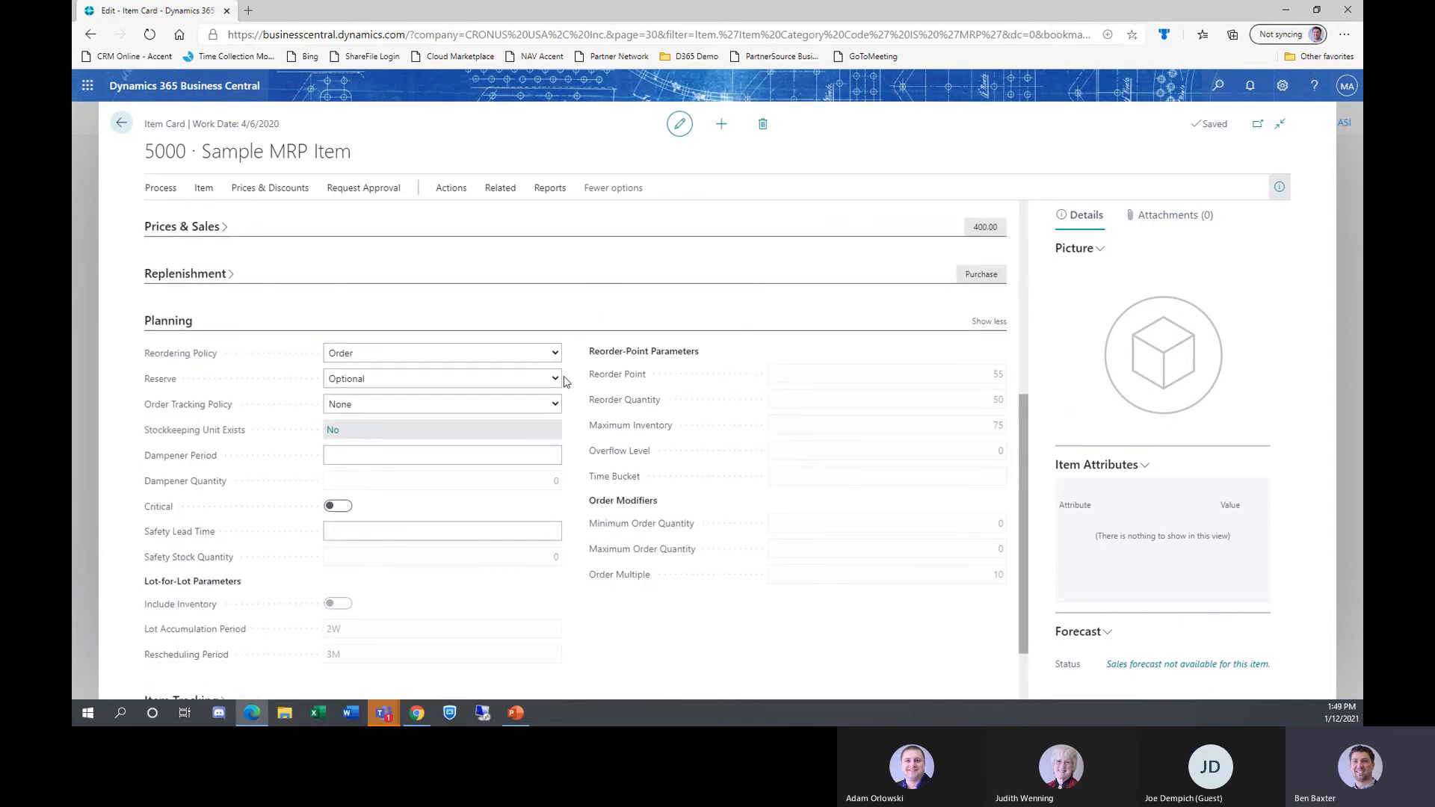
pyautogui.click(554, 354)
pyautogui.click(356, 463)
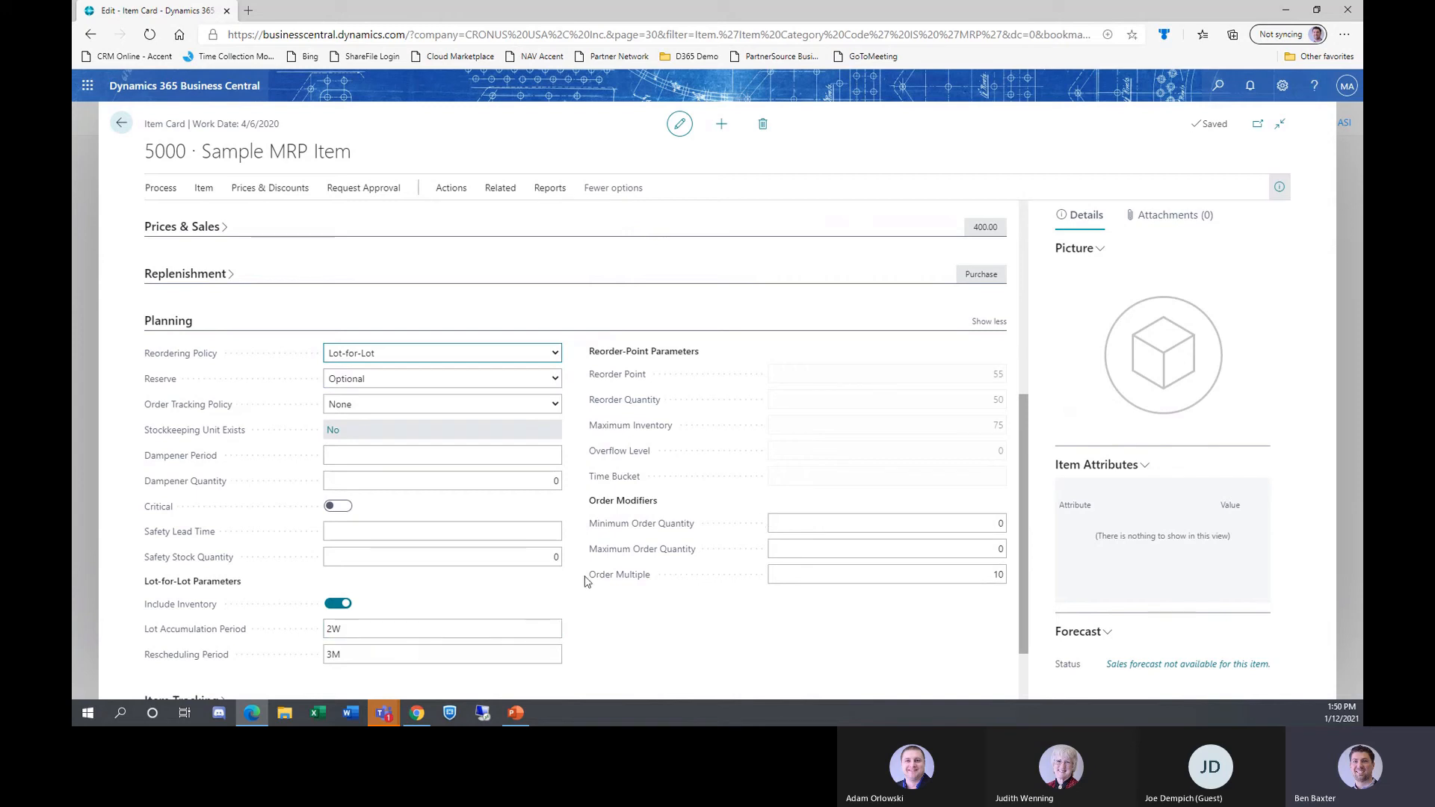
pyautogui.moveTo(609, 449)
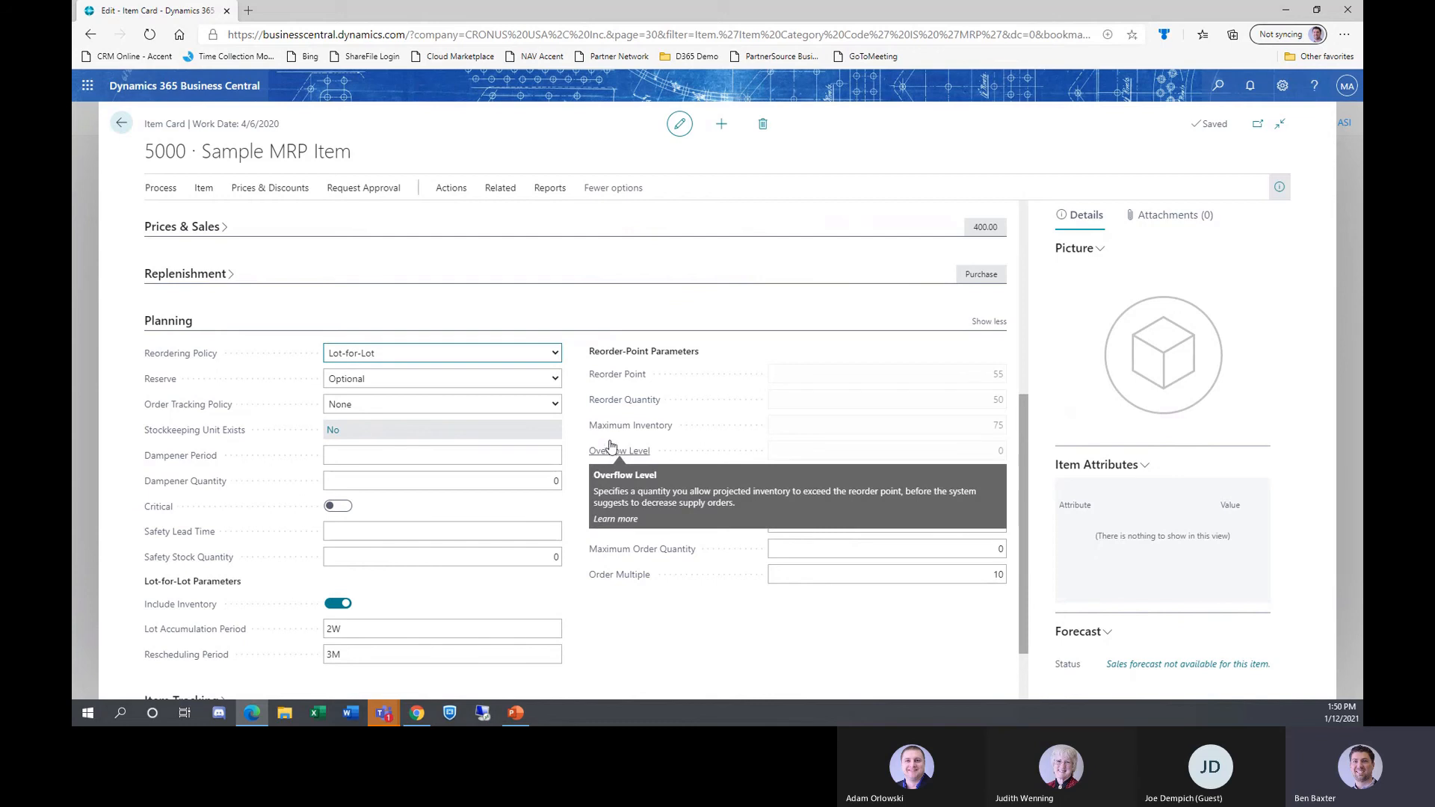
pyautogui.click(131, 130)
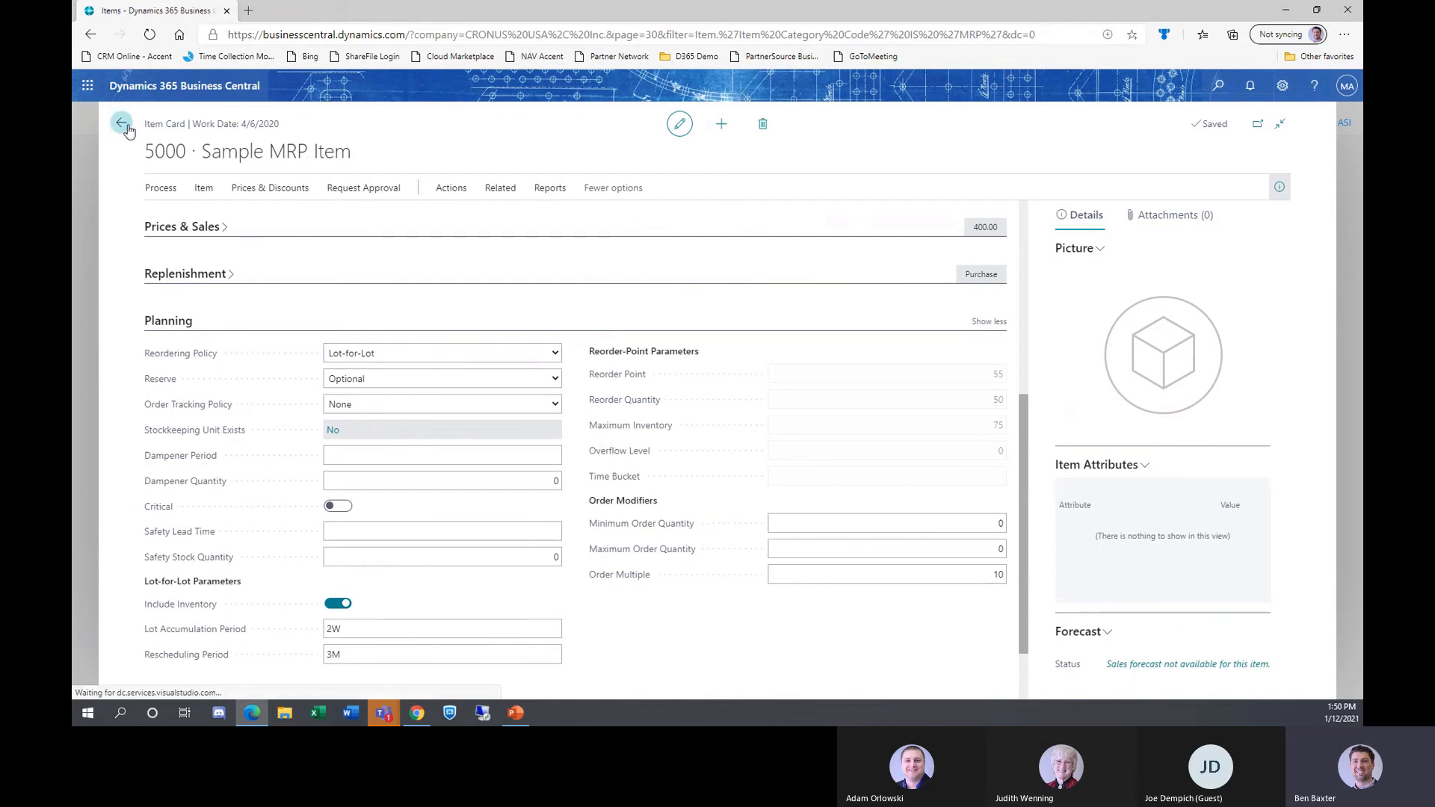
# Search for the job journal and open it.
pyautogui.click(1217, 87)
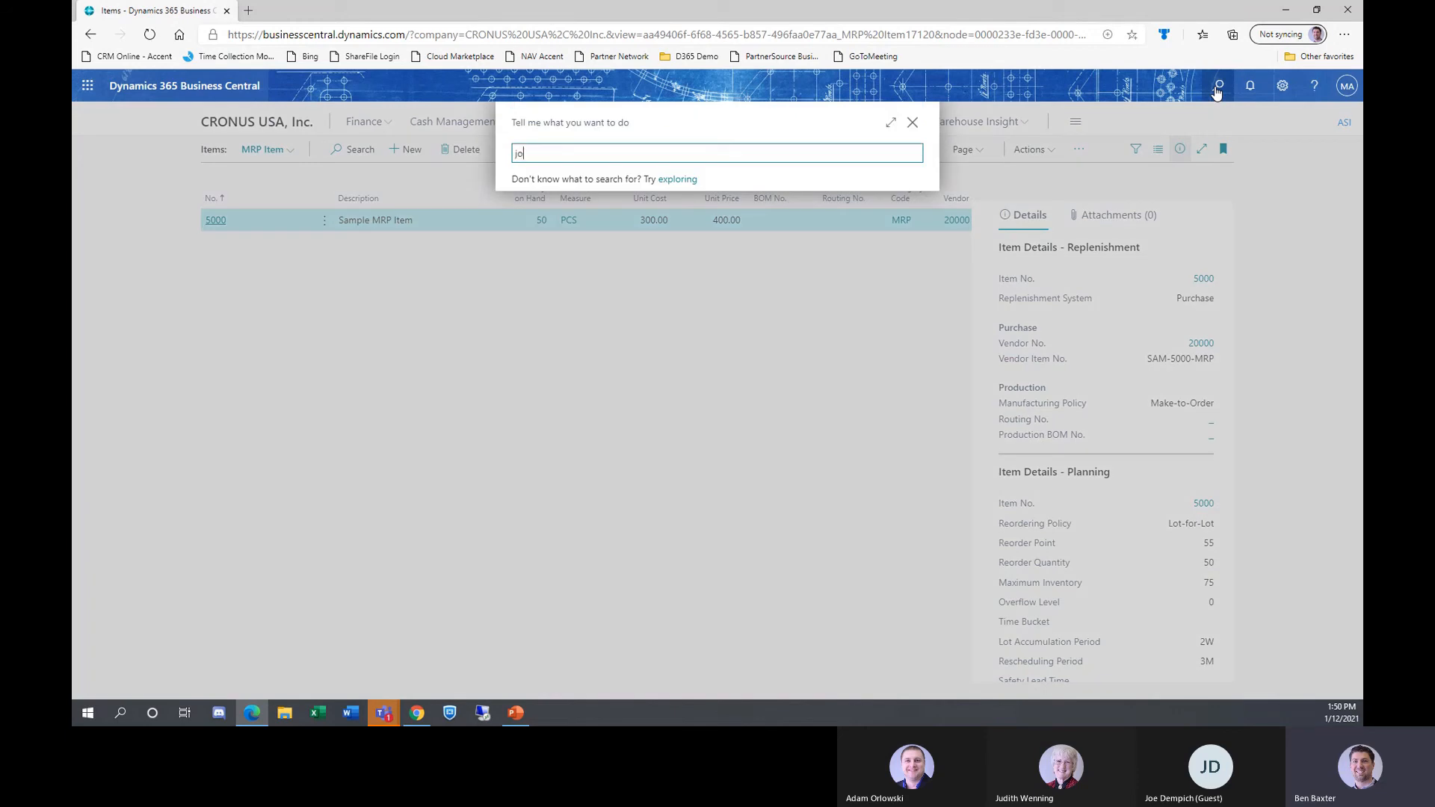
pyautogui.write('job journal')
pyautogui.press('Return')
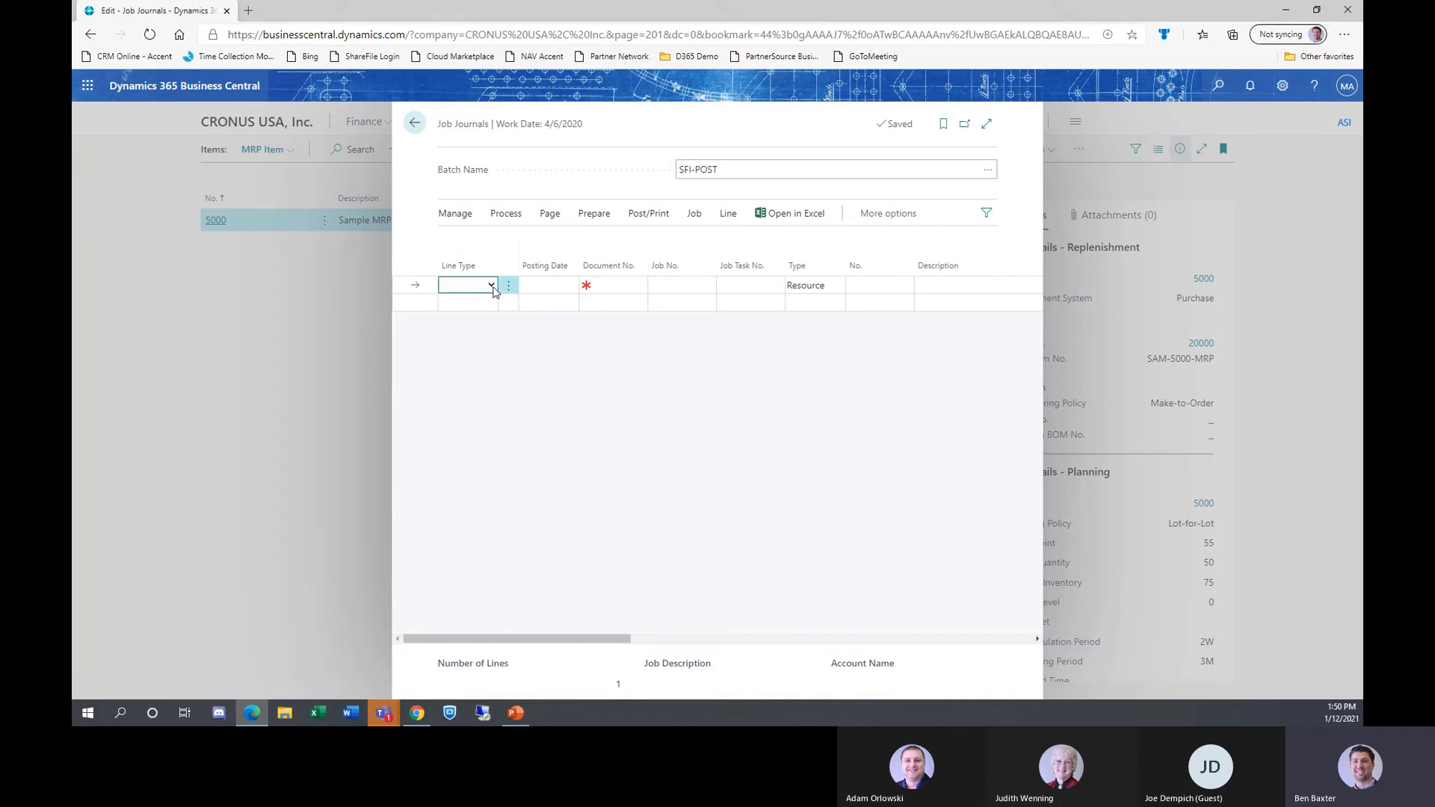
# Start a job journal line with the work date, document number 932845, job JOB00030 (New Office Furniture), and job task 200.
pyautogui.click(561, 288)
pyautogui.write('w')
pyautogui.press('Tab')
pyautogui.write('932845')
pyautogui.press('Tab')
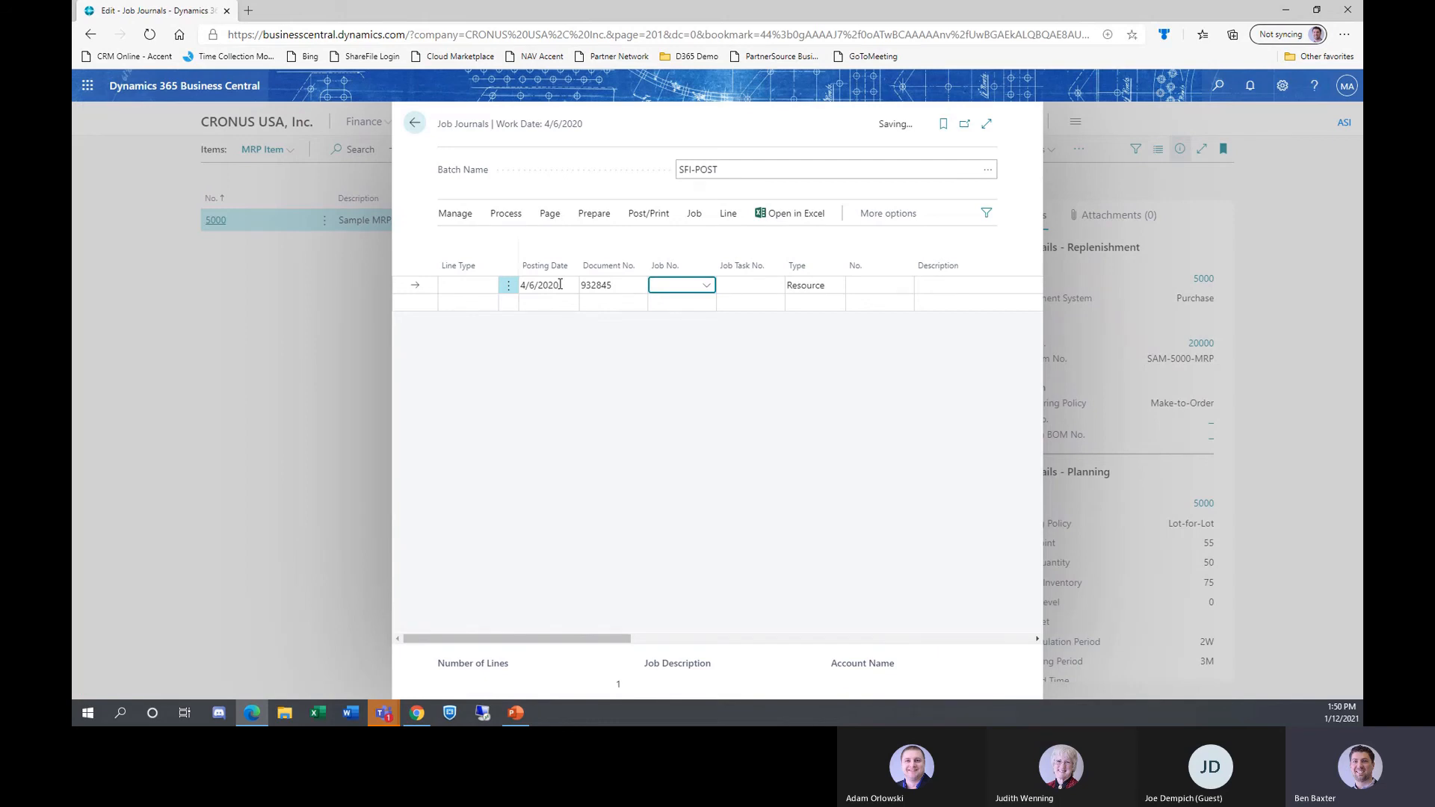
pyautogui.click(707, 286)
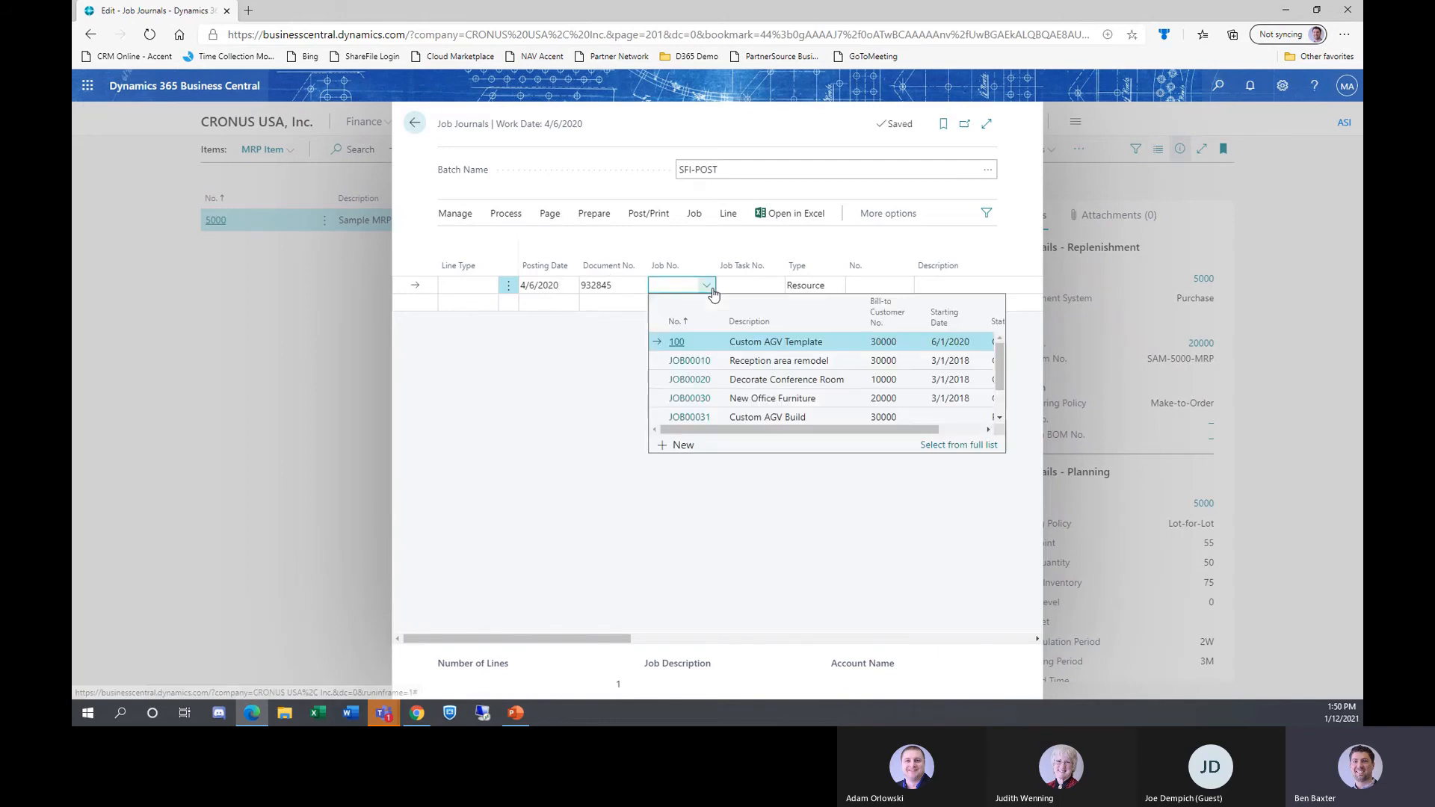
pyautogui.click(703, 399)
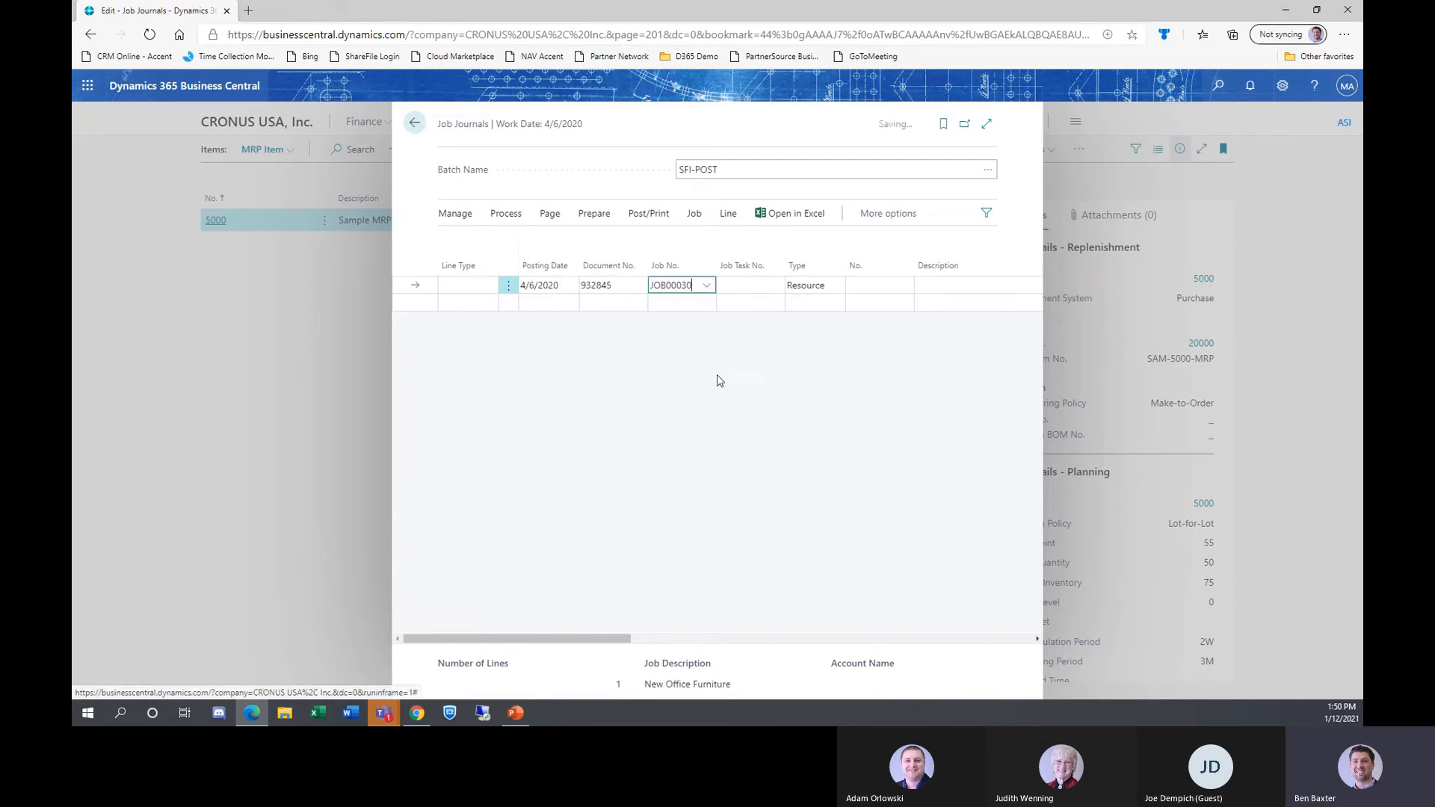
pyautogui.click(777, 288)
pyautogui.click(830, 362)
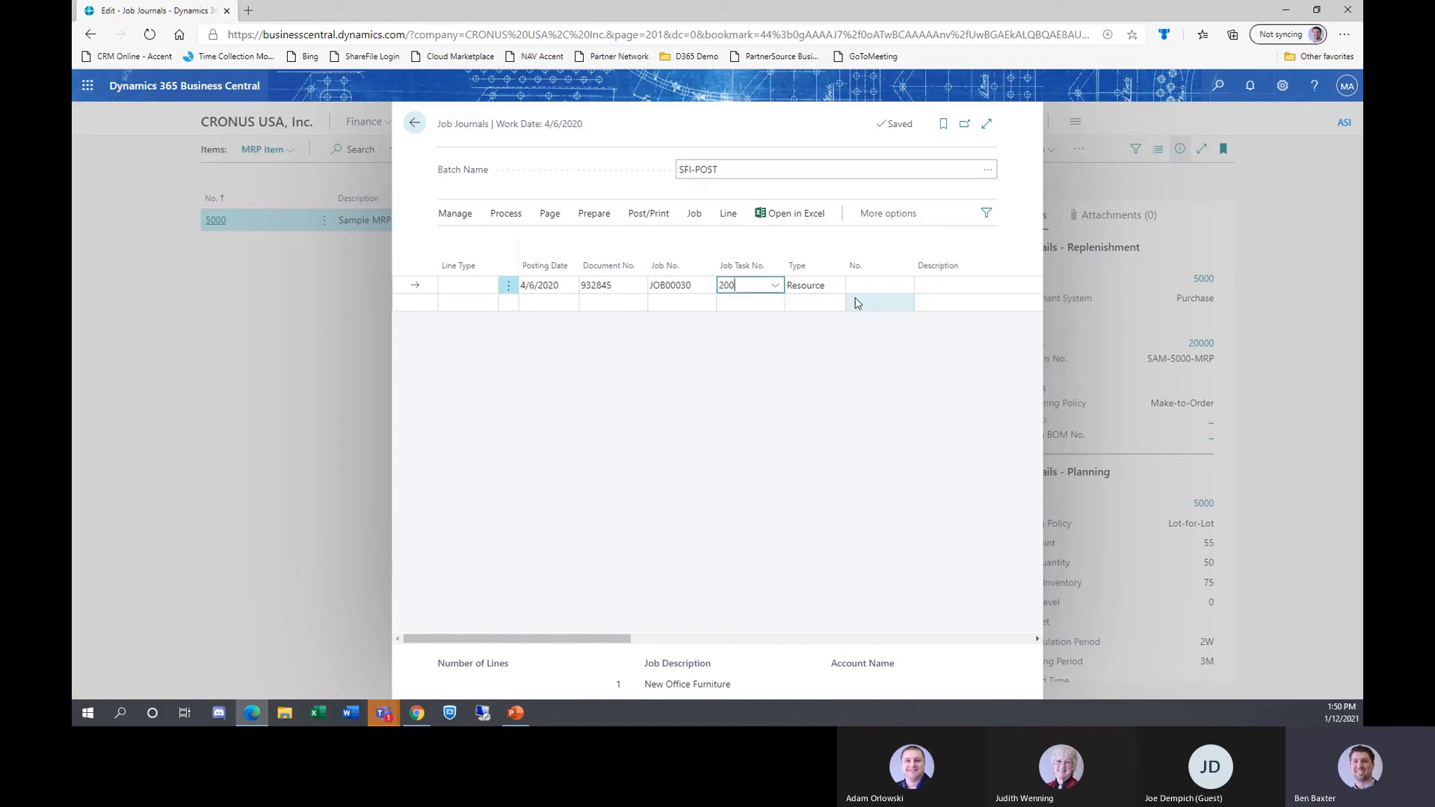
# Complete the journal line as type Item for item 5000, at location MAIN with a quantity of 50.
pyautogui.click(826, 293)
pyautogui.click(796, 329)
pyautogui.click(874, 287)
pyautogui.write('5000')
pyautogui.press('Tab')
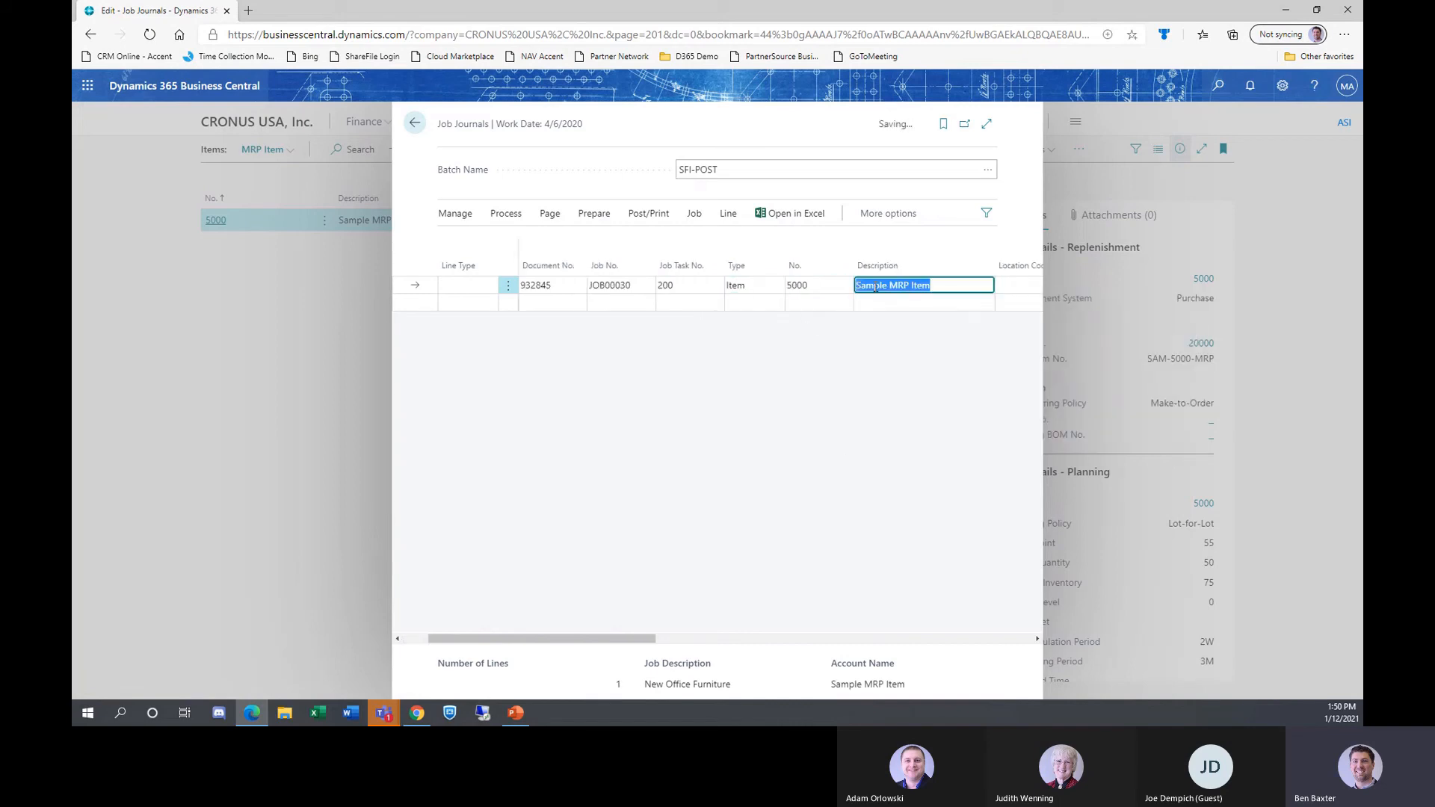
pyautogui.press('Tab')
pyautogui.press('Tab')
pyautogui.press('Tab')
pyautogui.click(808, 287)
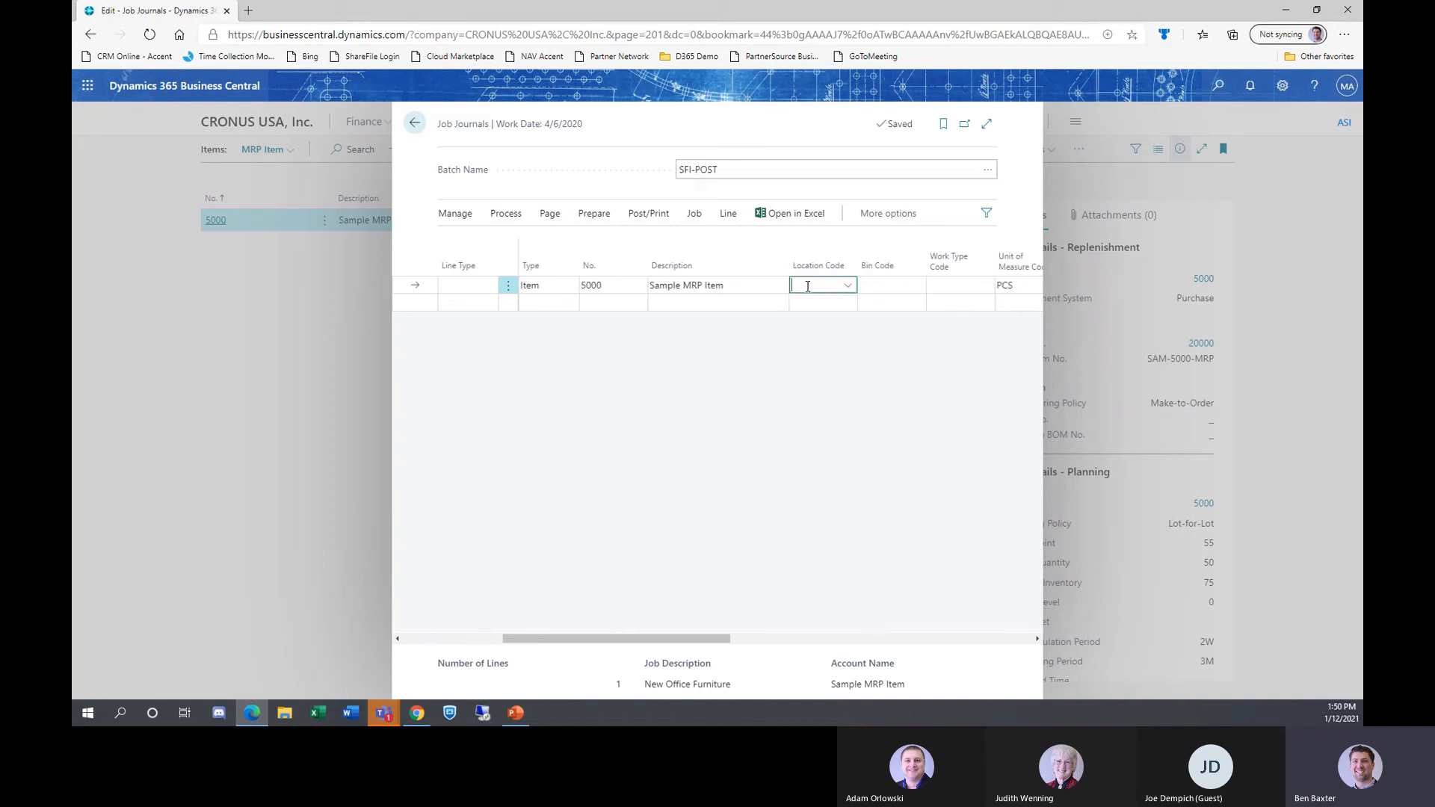
pyautogui.press('Tab')
pyautogui.press('Tab')
pyautogui.press('Tab')
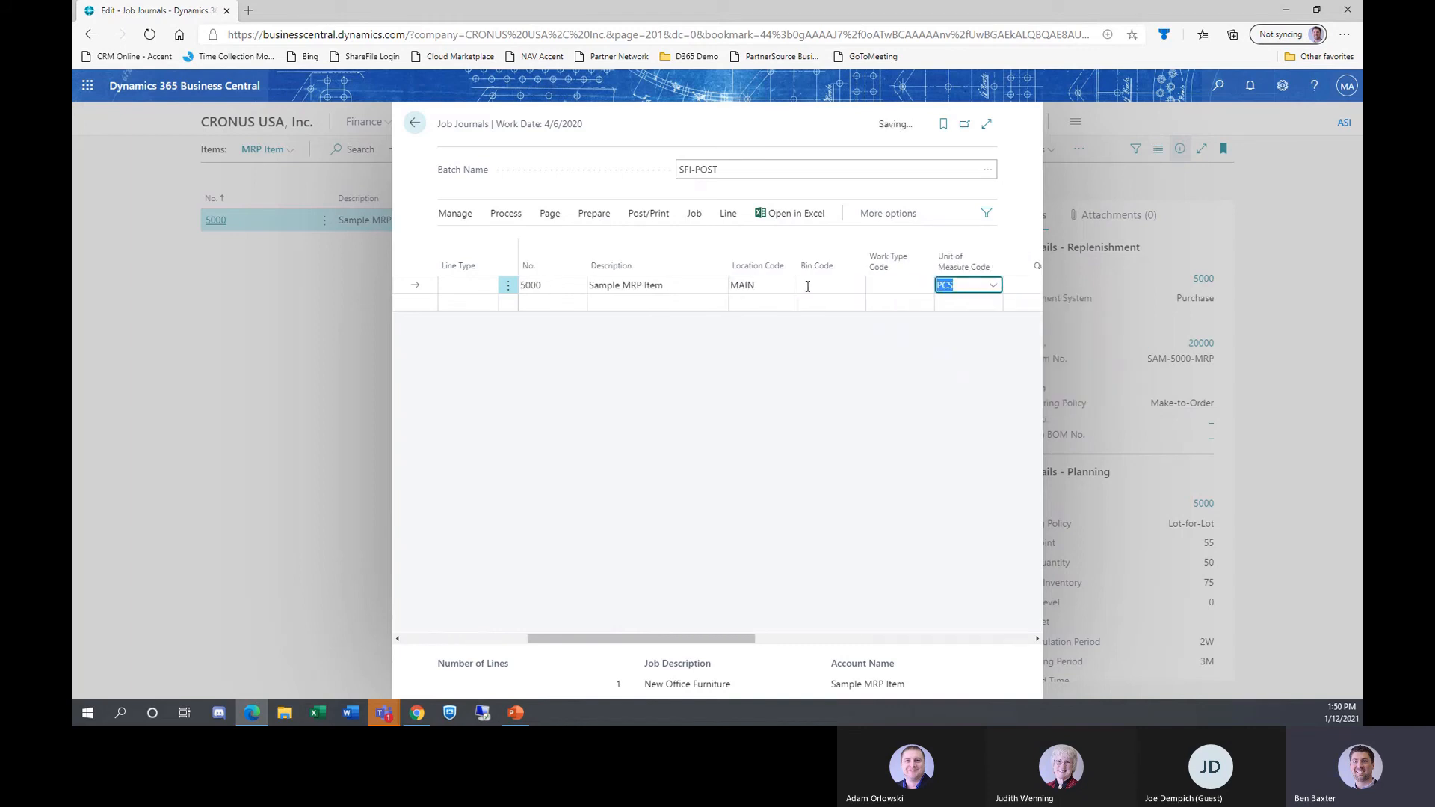
pyautogui.press('Tab')
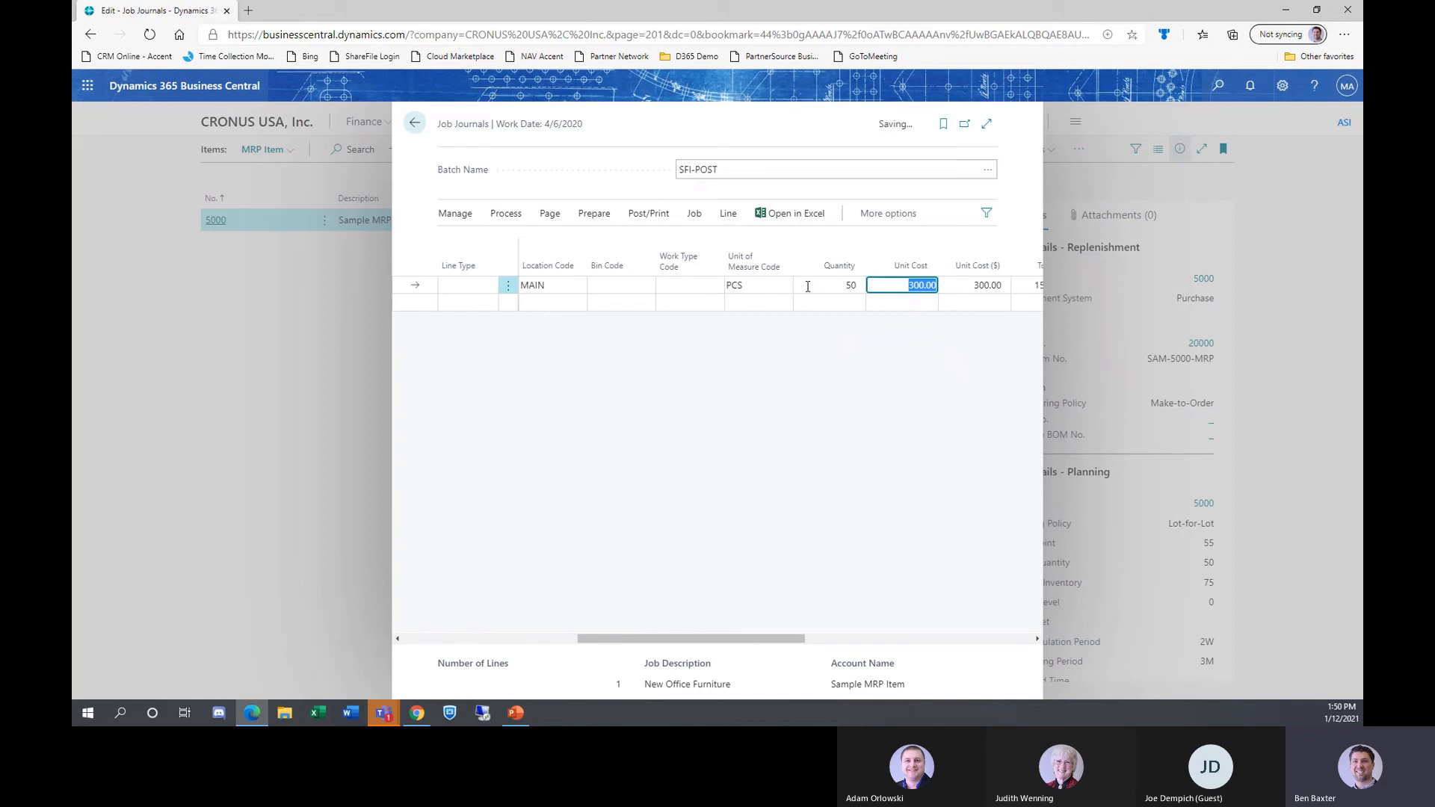
# Post the job journal line and close the journal.
pyautogui.click(506, 215)
pyautogui.click(641, 215)
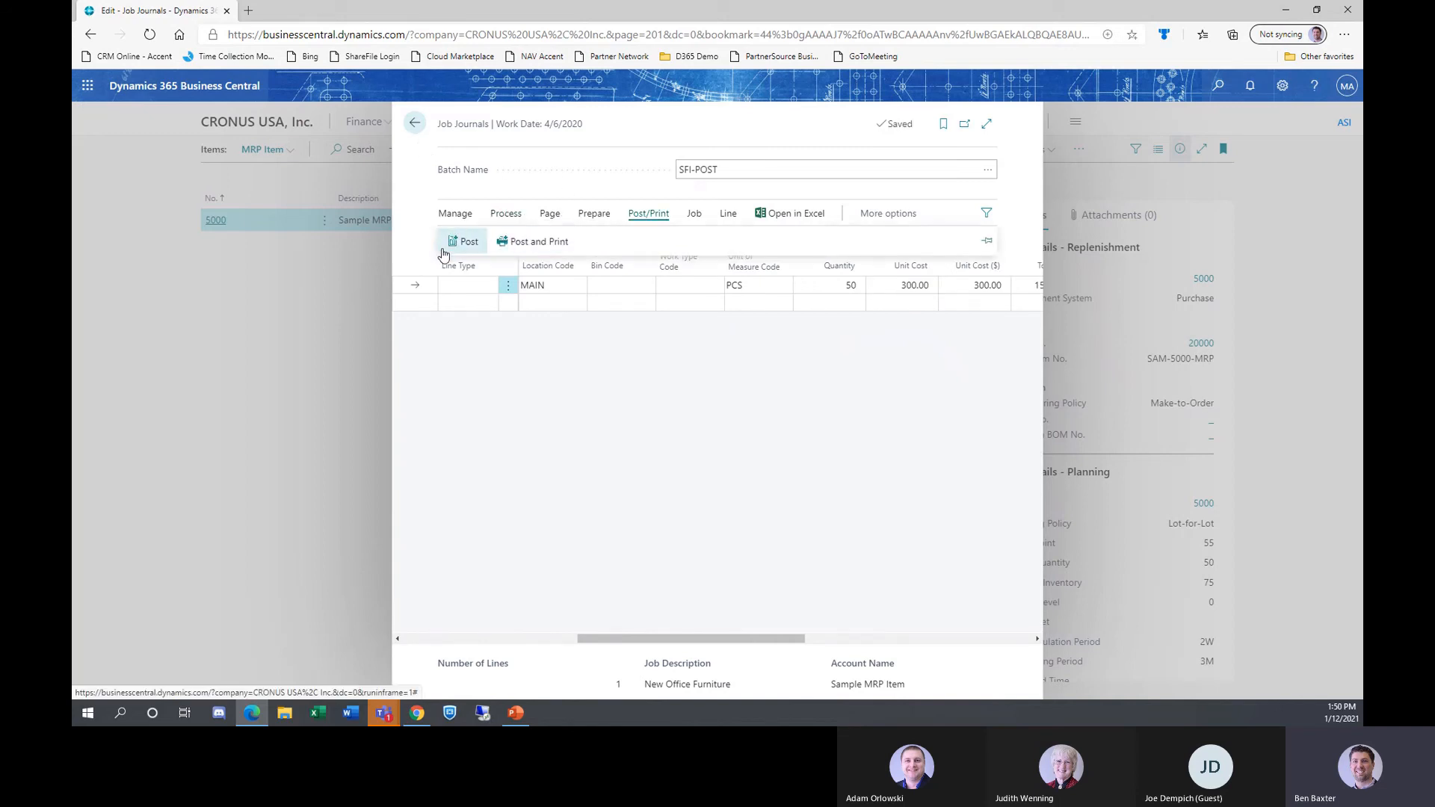
pyautogui.click(472, 243)
pyautogui.click(772, 432)
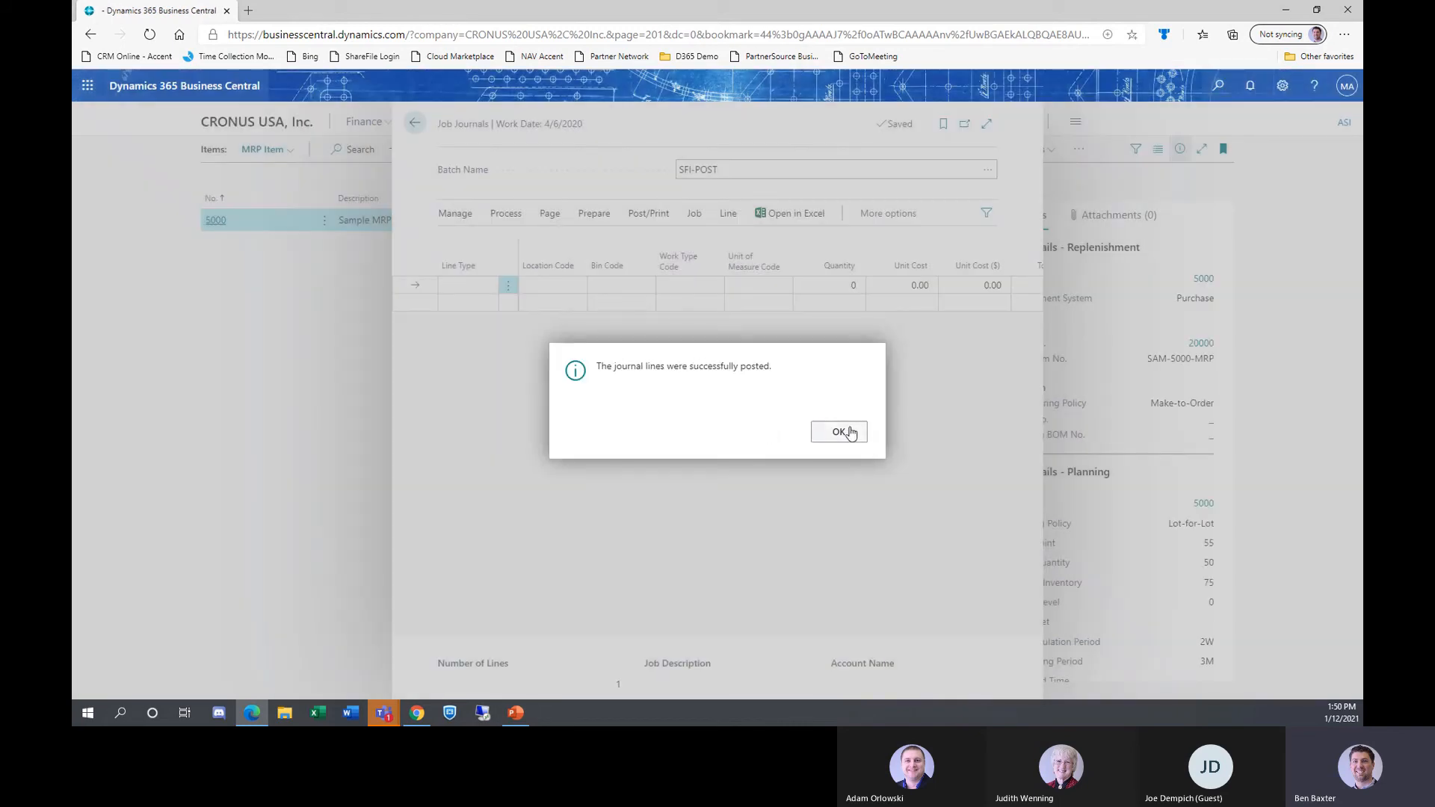
pyautogui.click(840, 432)
pyautogui.click(415, 123)
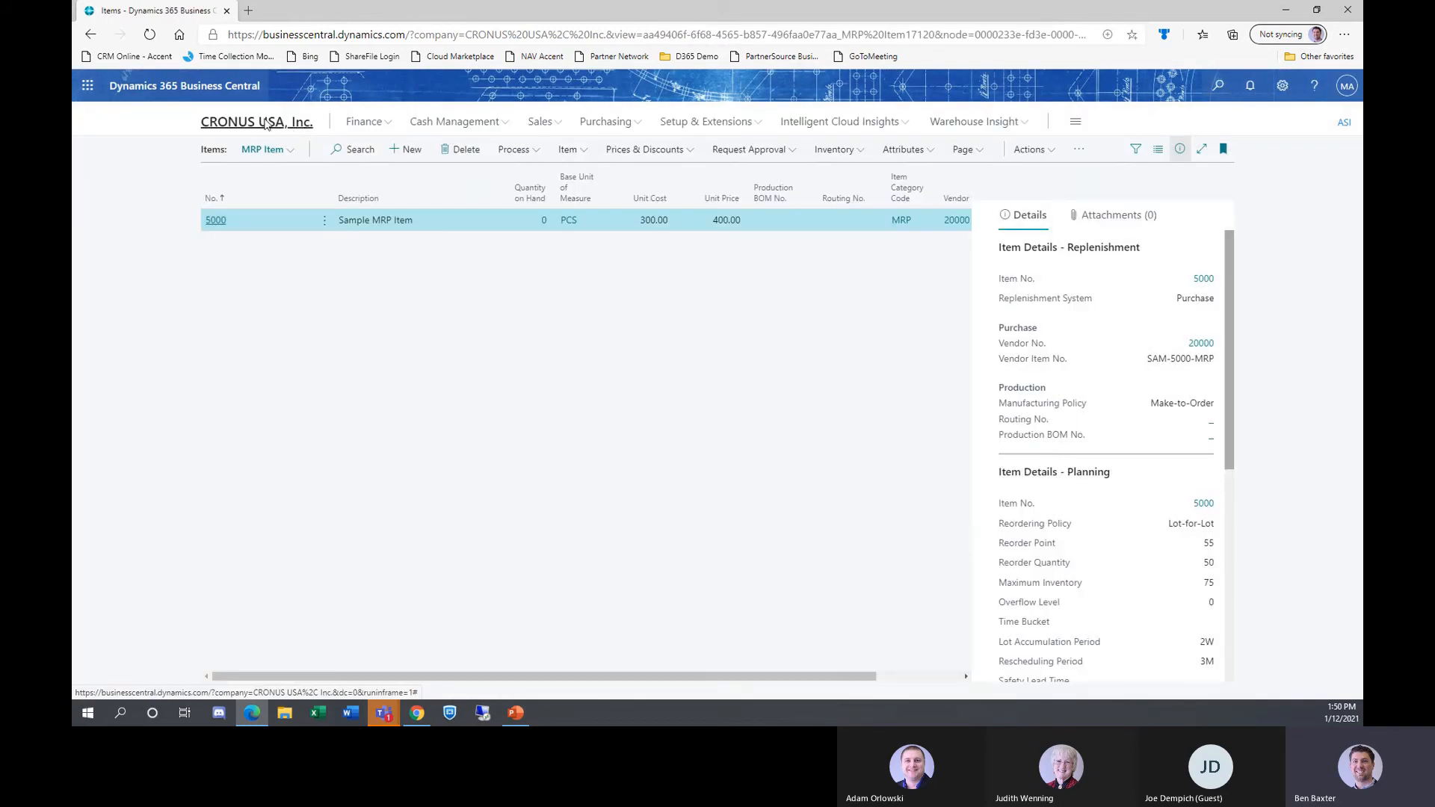
# Open the planning worksheet and calculate the plan for item 5000 from 4/7/2020 to 1/1/2021, using the last used options.
pyautogui.click(265, 123)
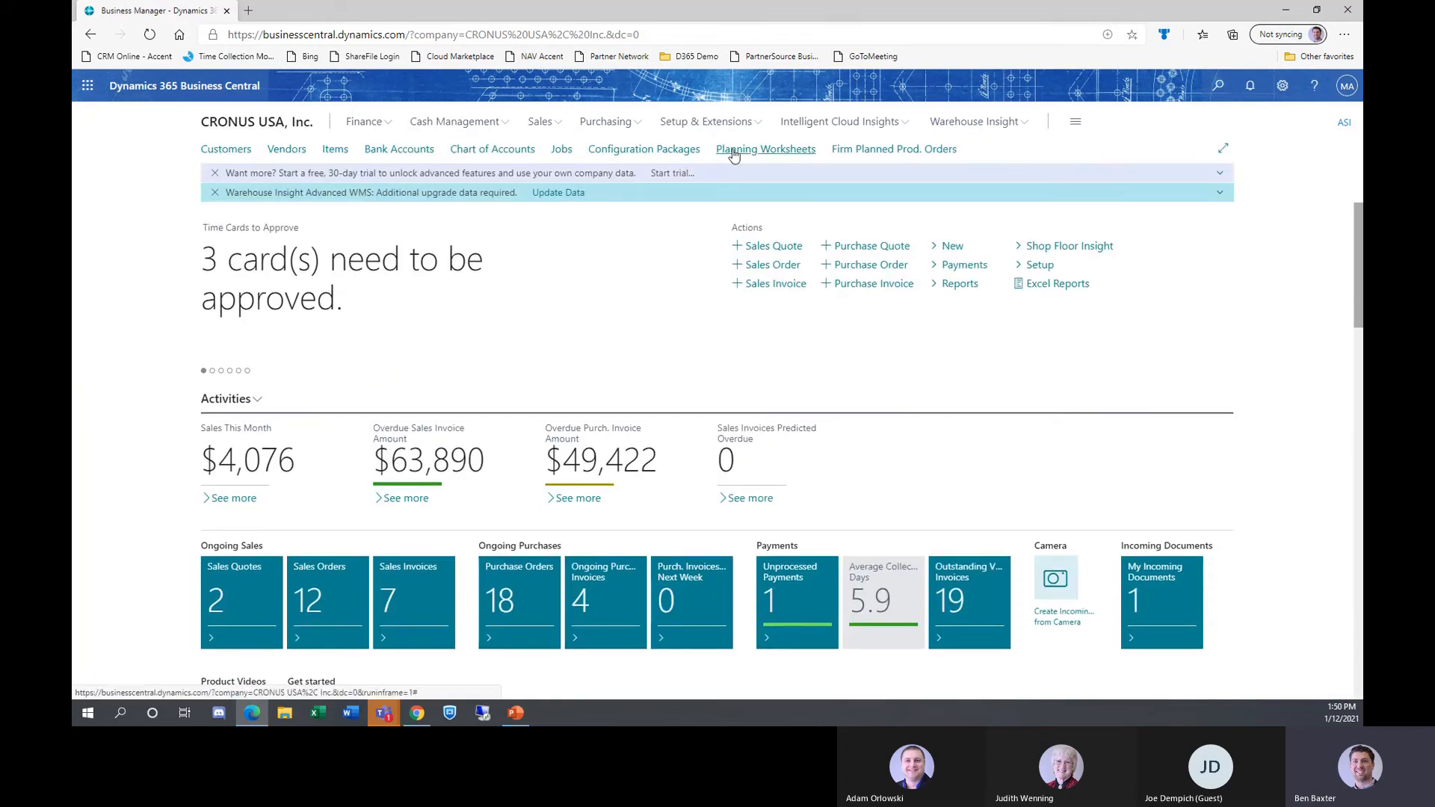
pyautogui.click(733, 150)
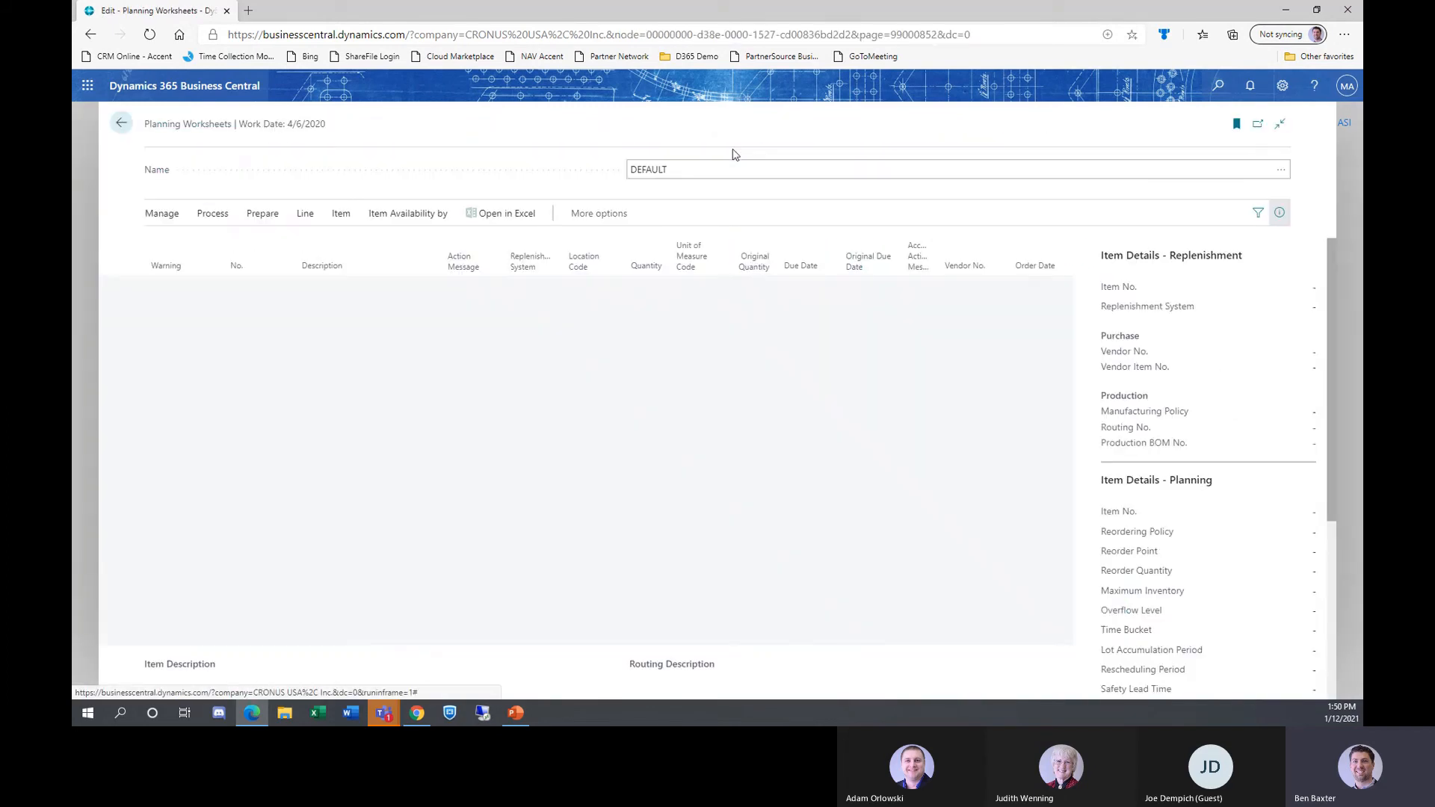
pyautogui.click(254, 215)
pyautogui.click(226, 239)
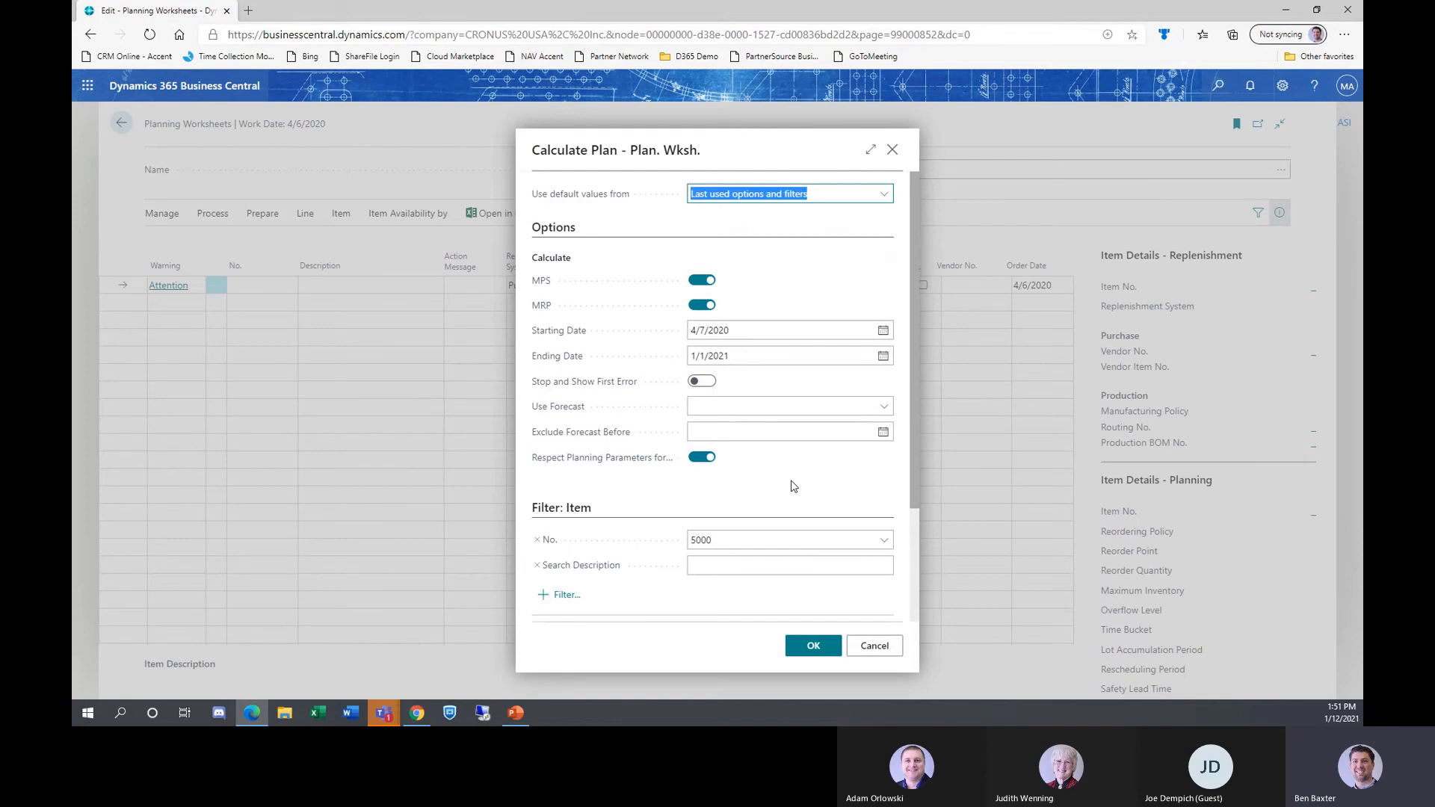
pyautogui.scroll(-3, 792, 486)
pyautogui.scroll(3, 793, 493)
pyautogui.click(798, 649)
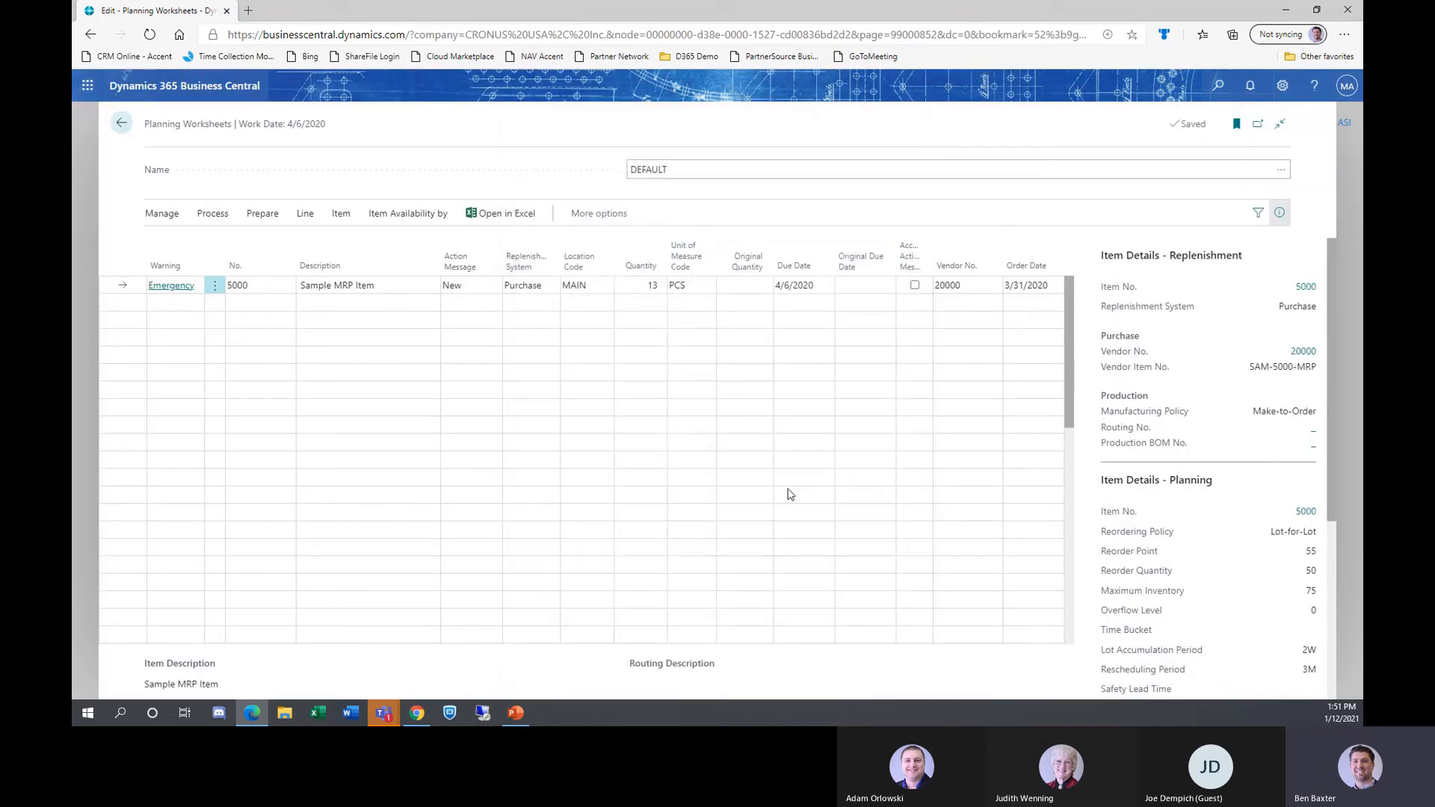
# Review the inventory quantities and planning parameters on item 5000's card, and return to the planning worksheet.
pyautogui.click(658, 286)
pyautogui.click(1314, 288)
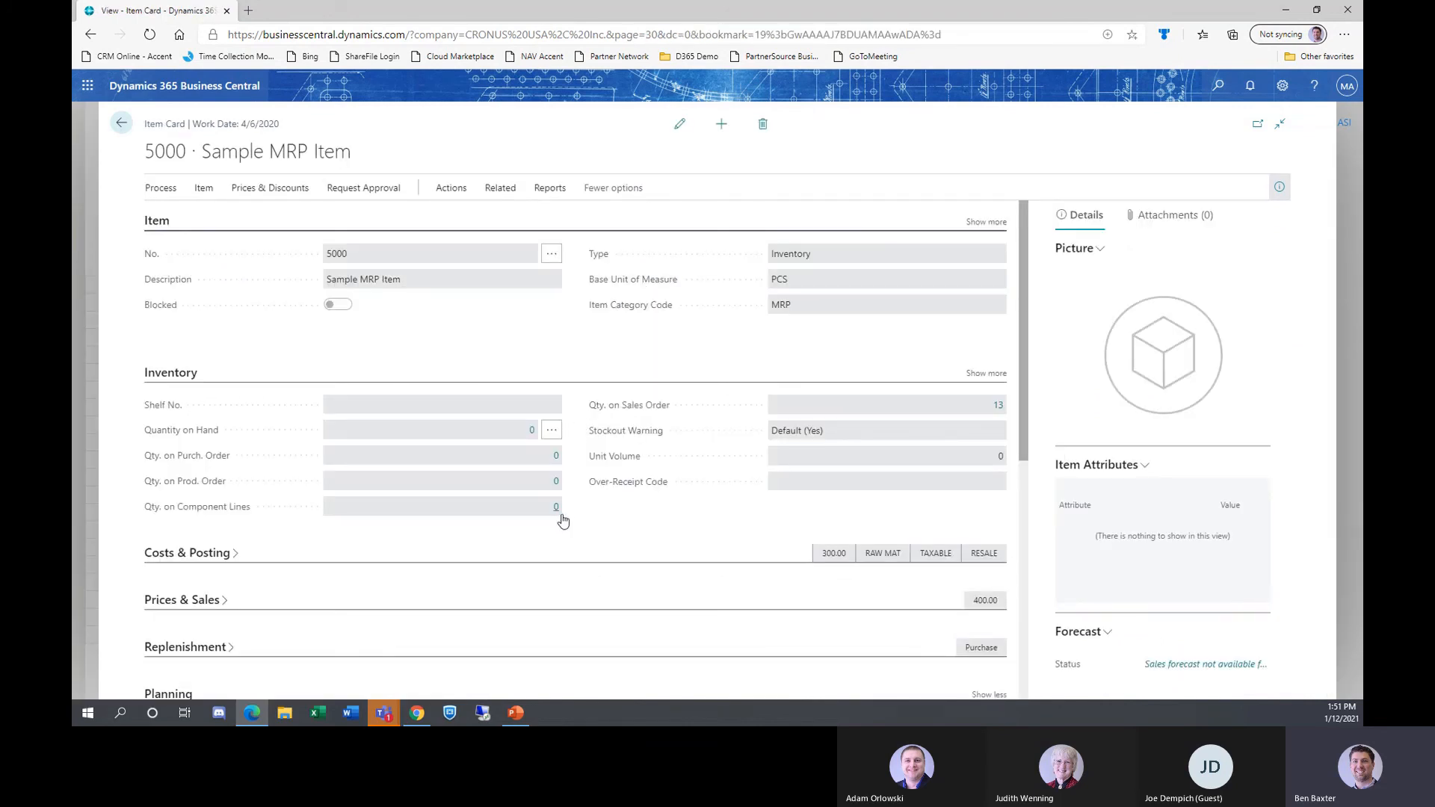
pyautogui.scroll(-5, 574, 522)
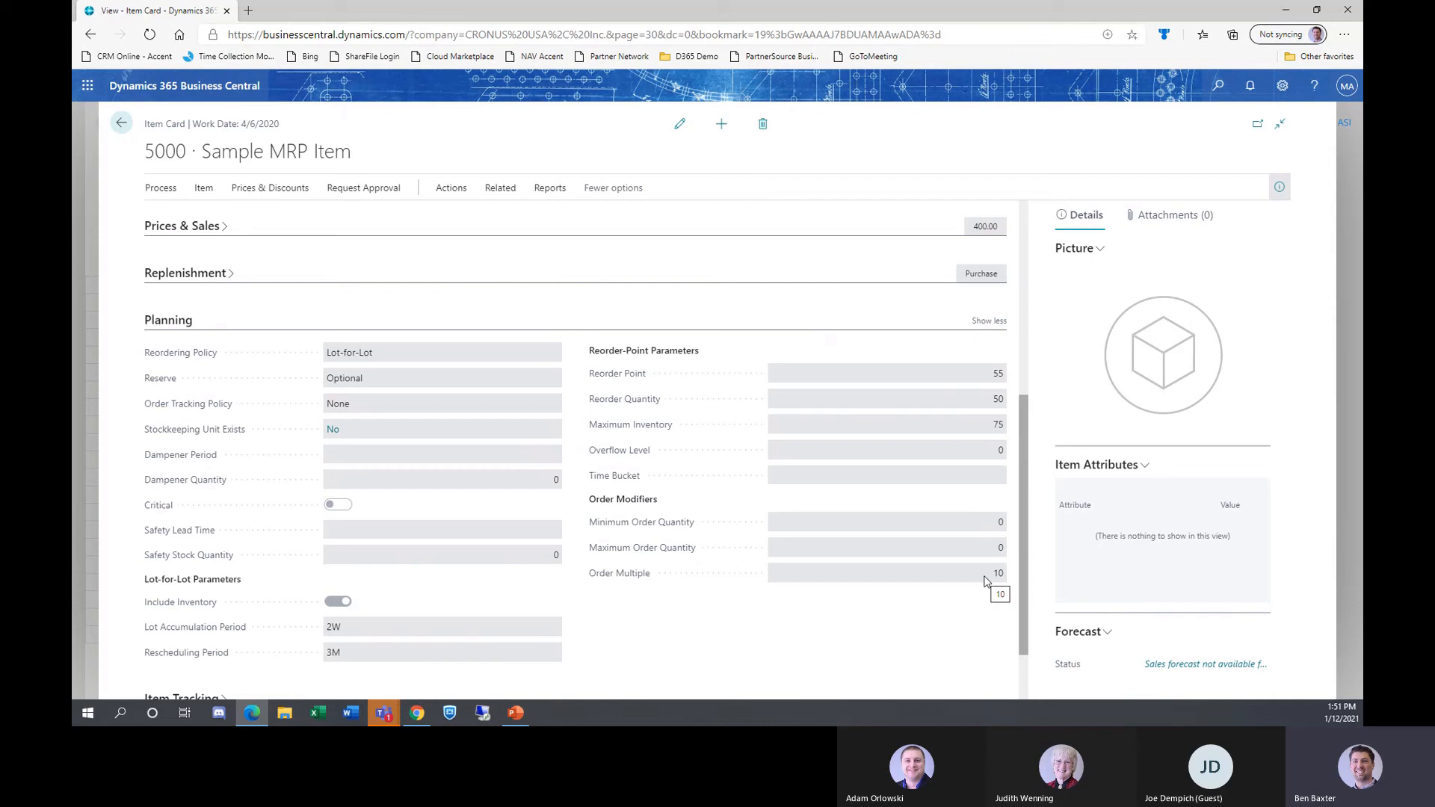
pyautogui.click(121, 122)
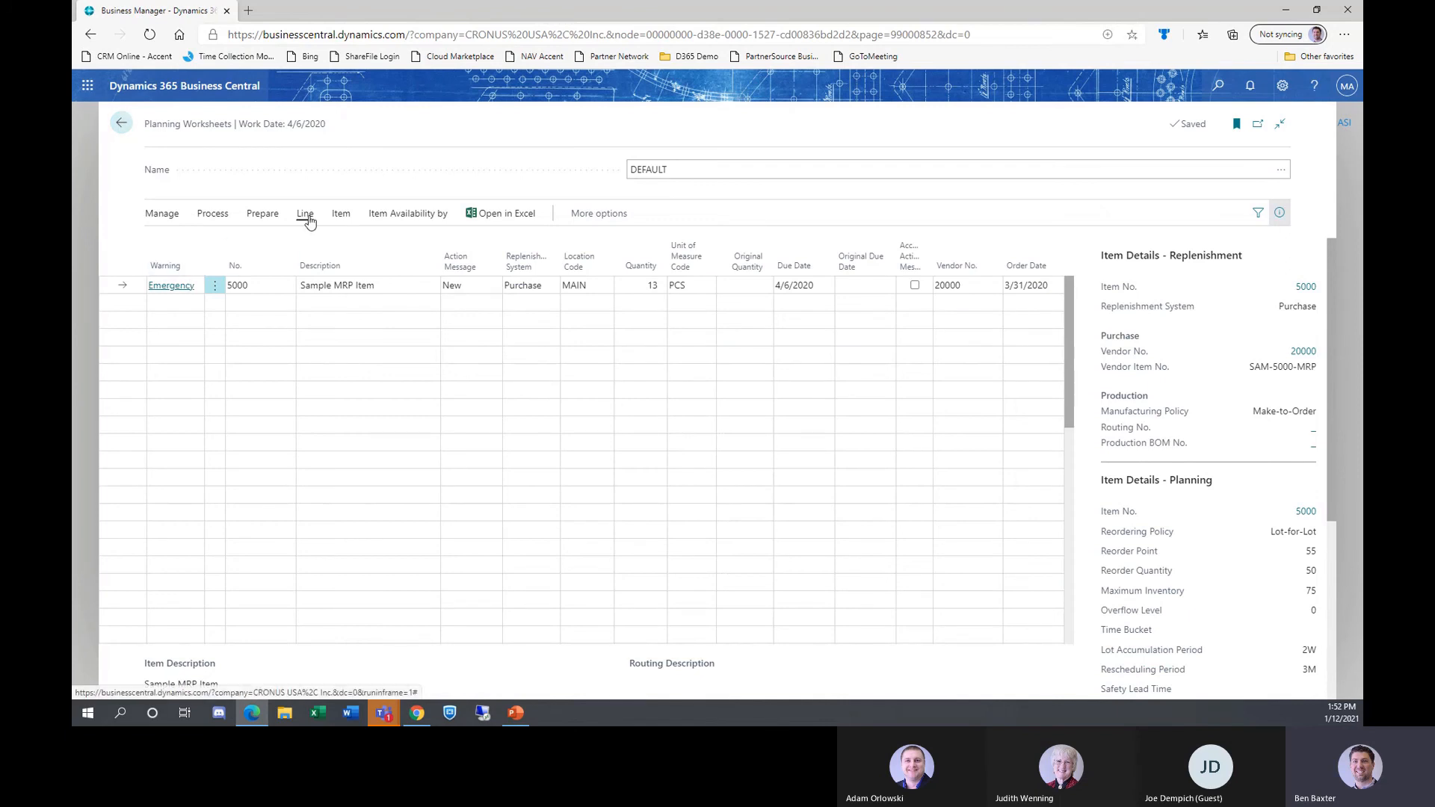
# Inspect the untracked planning elements behind the Emergency warning on item 5000's line, and close them.
pyautogui.click(305, 287)
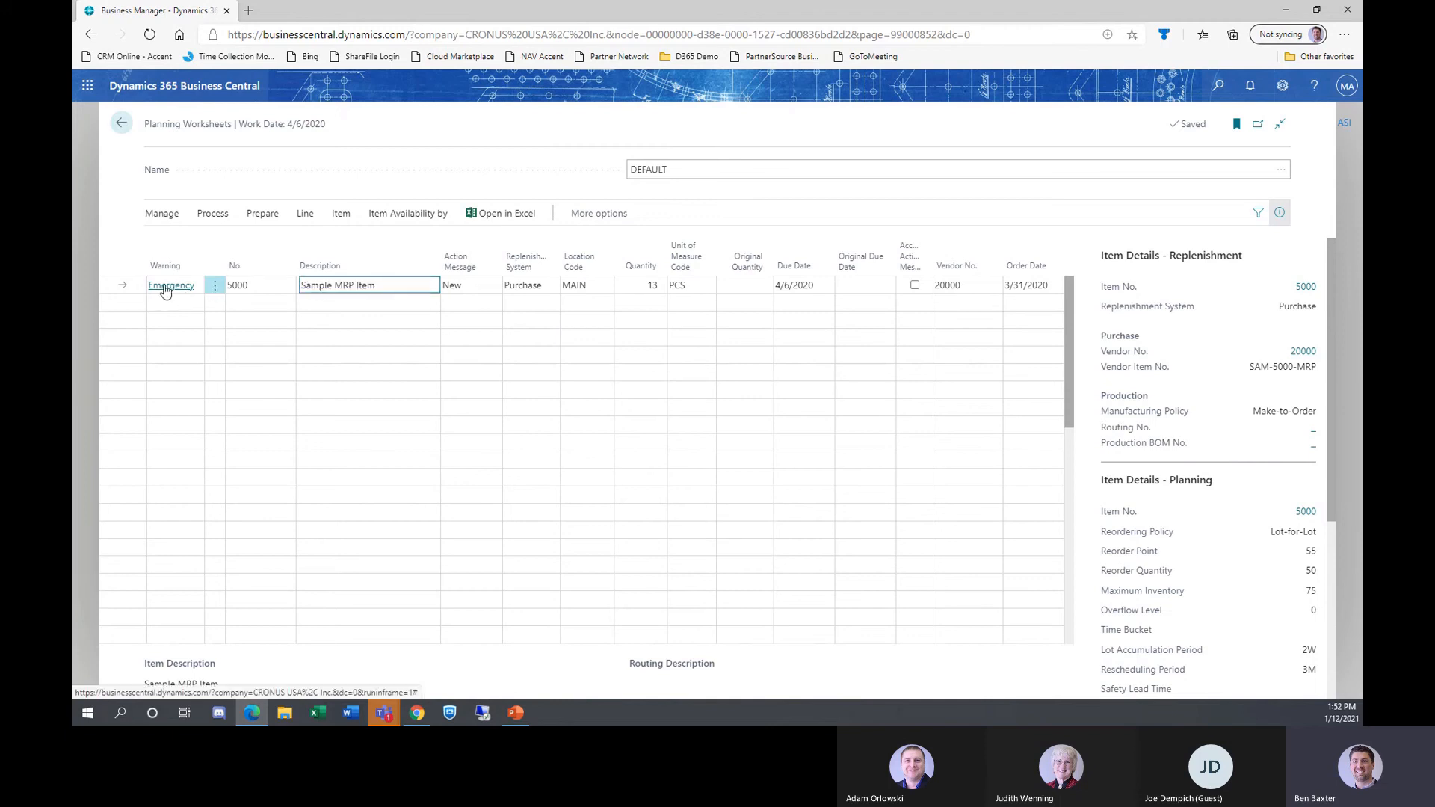
pyautogui.click(165, 287)
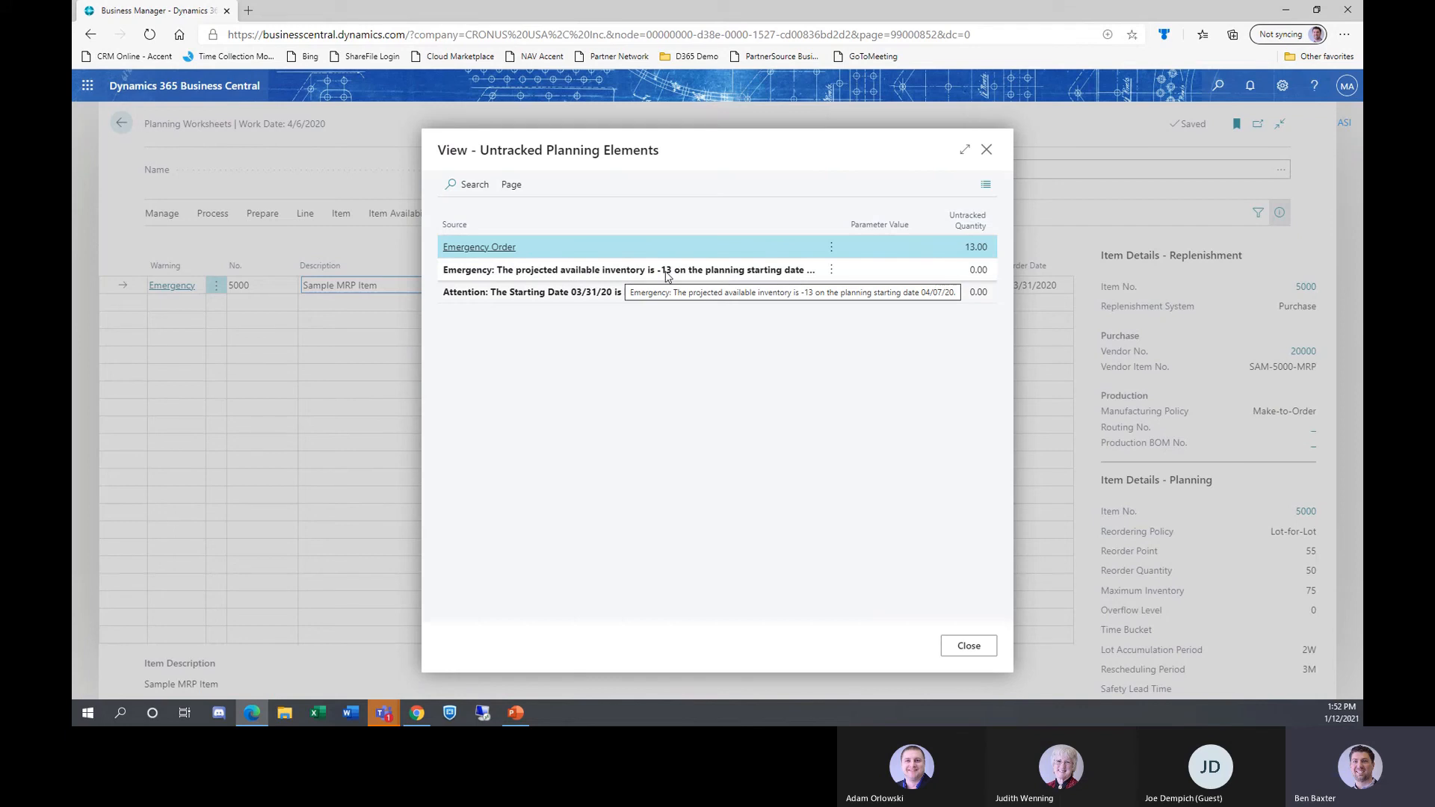
pyautogui.click(986, 150)
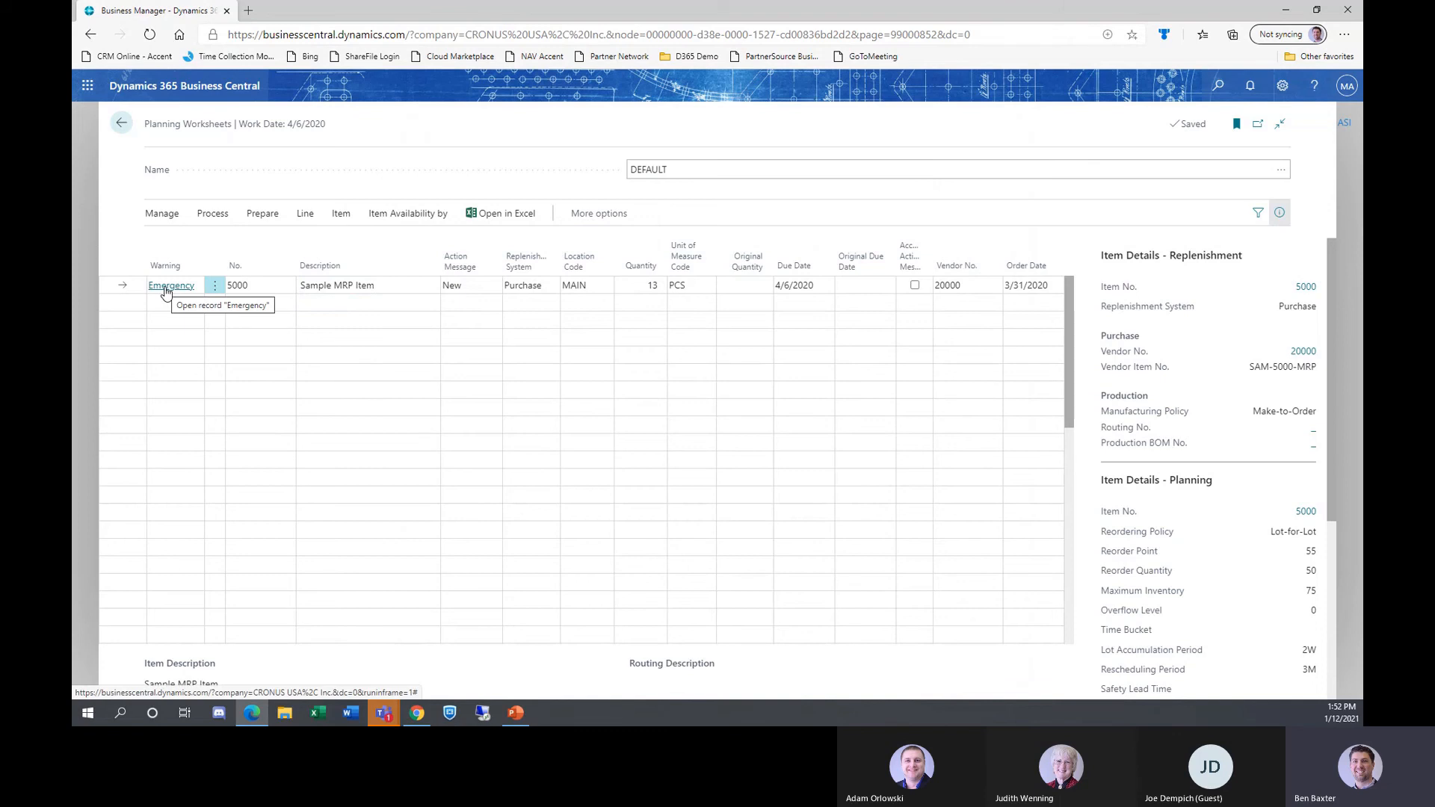
# Delete the suggested purchase line for item 5000 and close the planning worksheet.
pyautogui.click(216, 287)
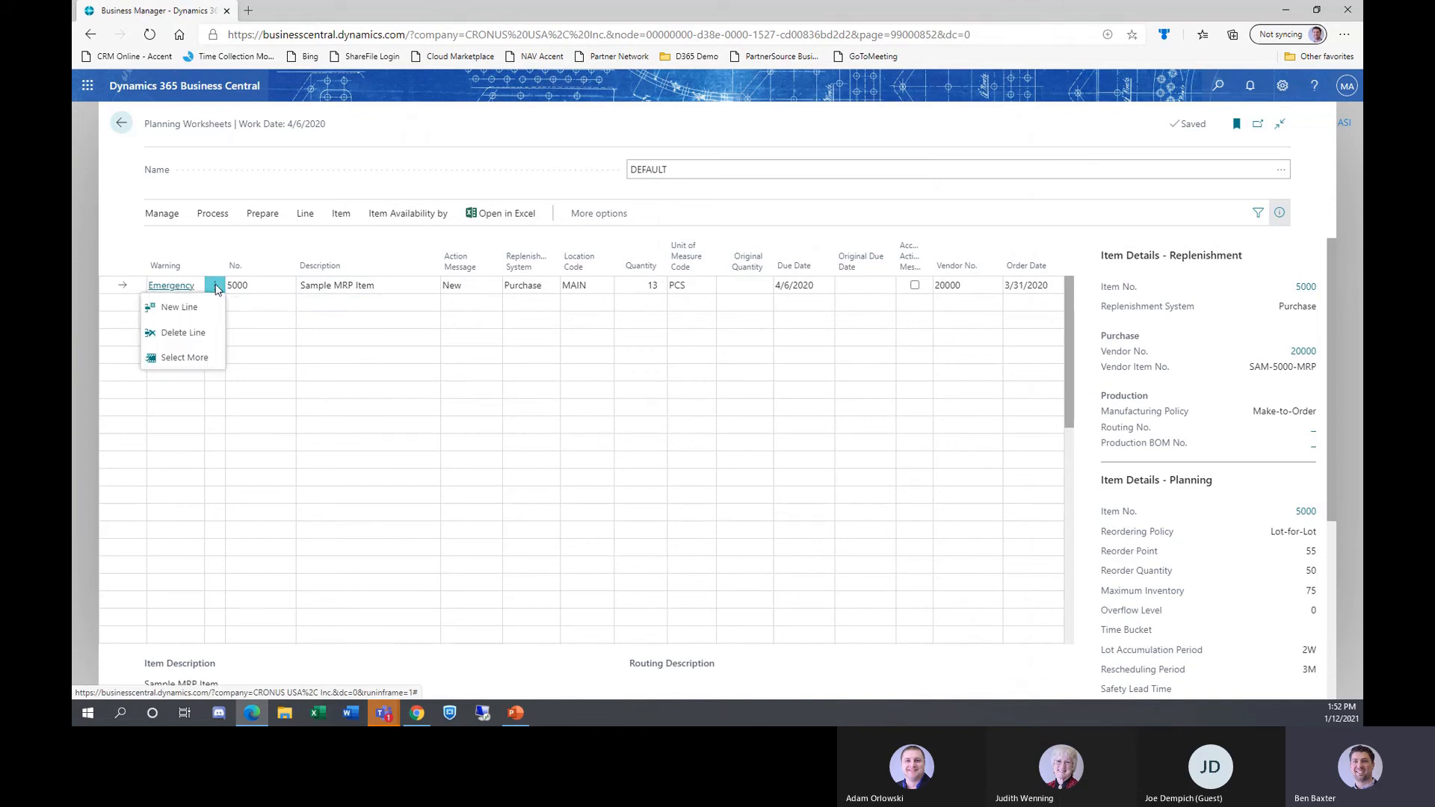
pyautogui.click(177, 335)
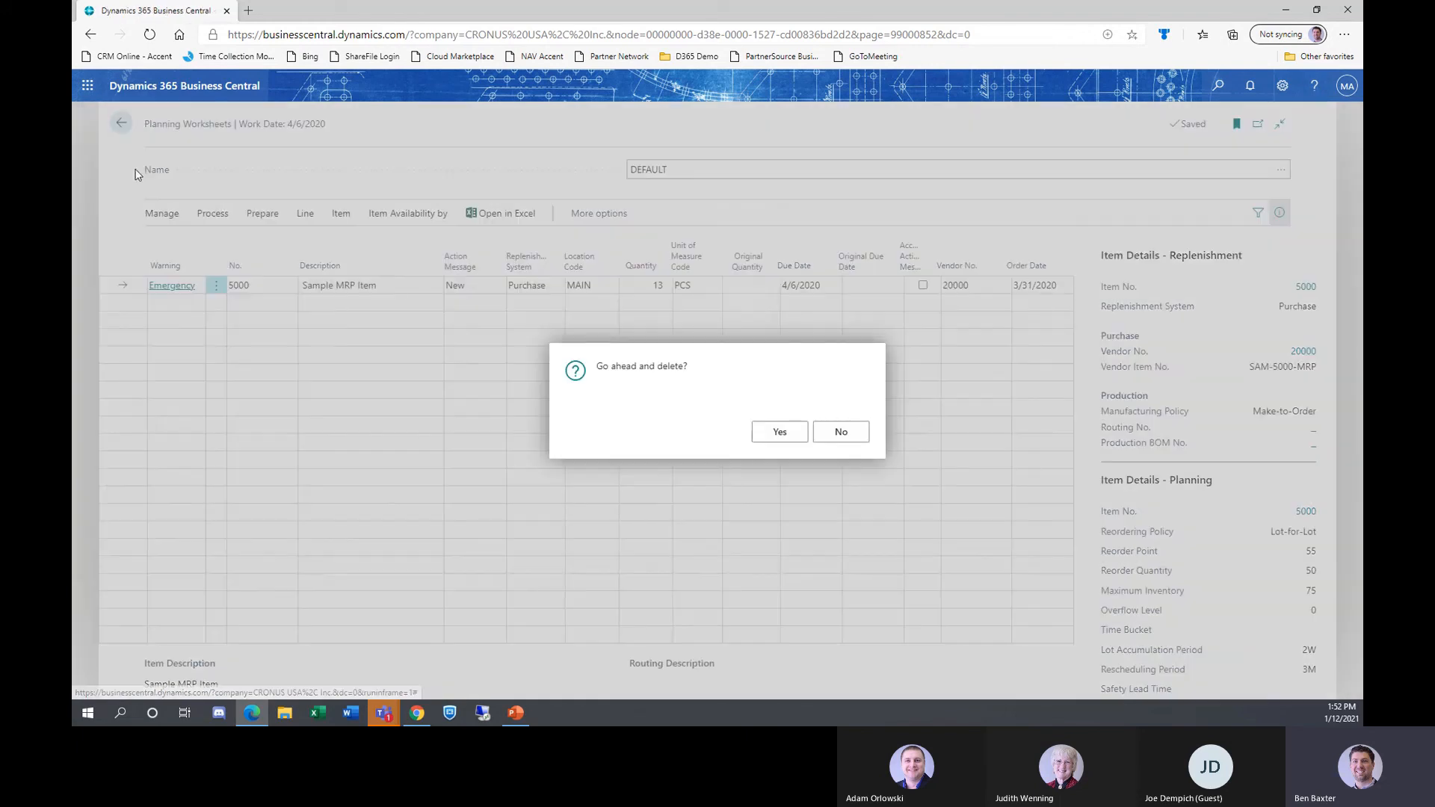
pyautogui.click(792, 437)
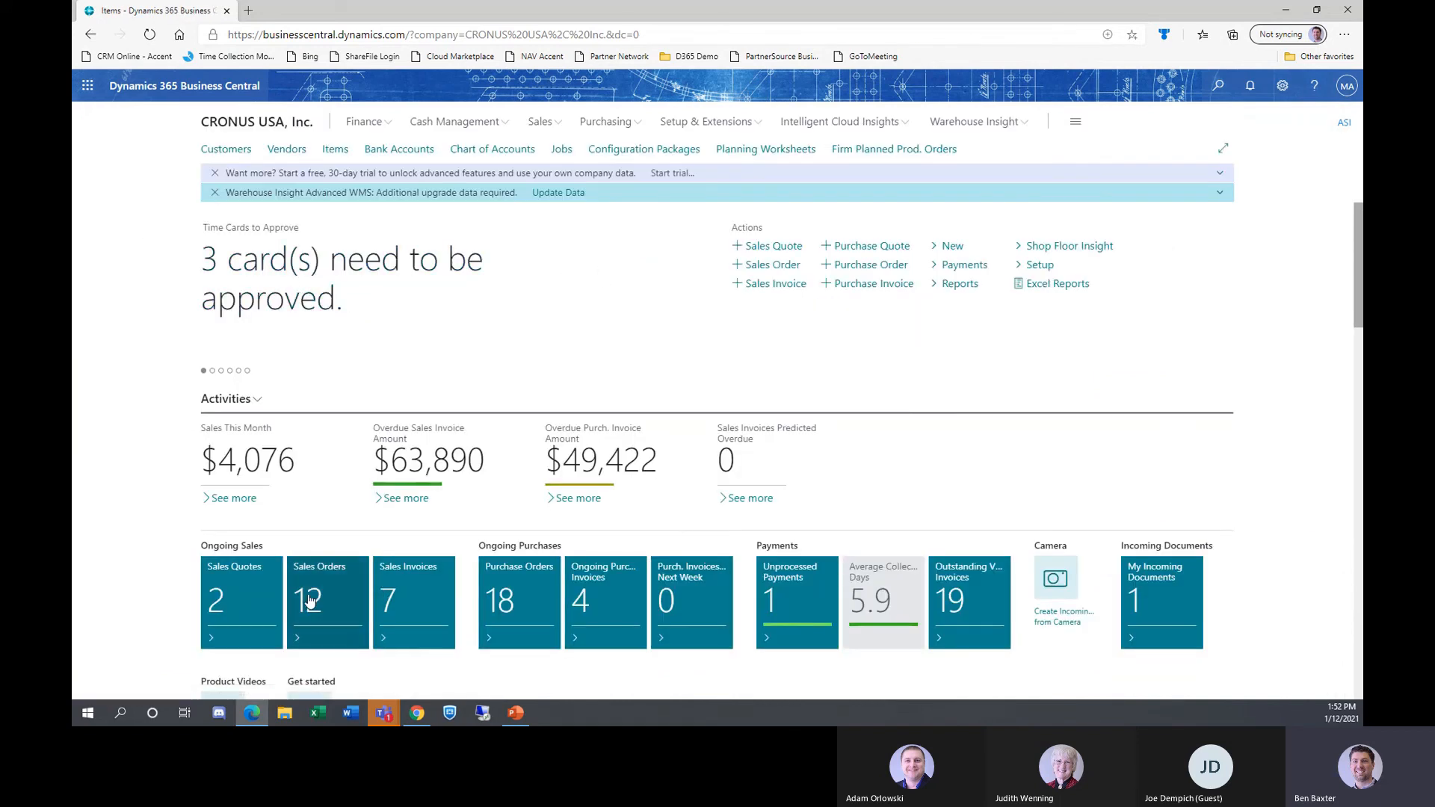
# Open the last of Trey Research's ongoing sales orders and expand its general section to show all fields.
pyautogui.click(354, 594)
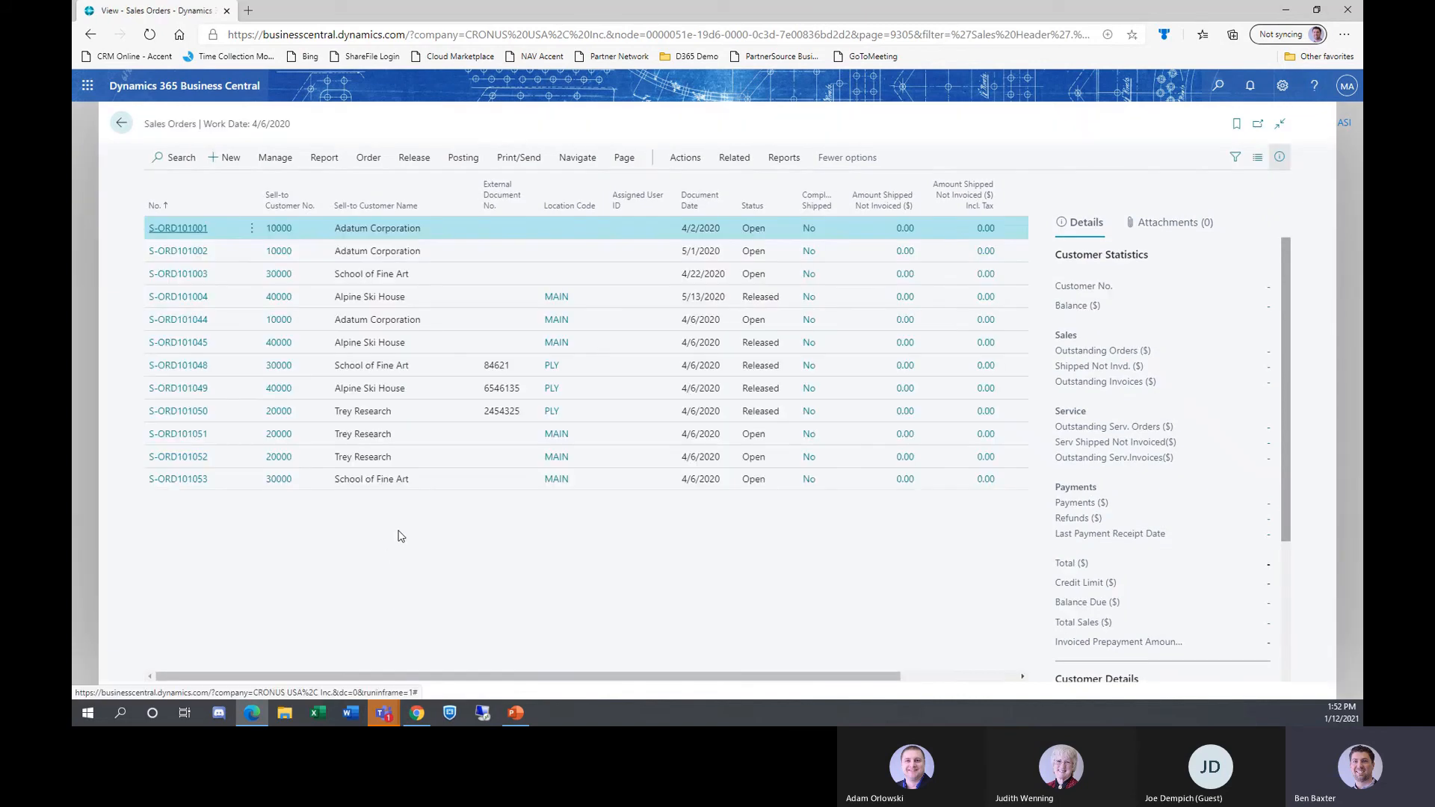
pyautogui.click(187, 464)
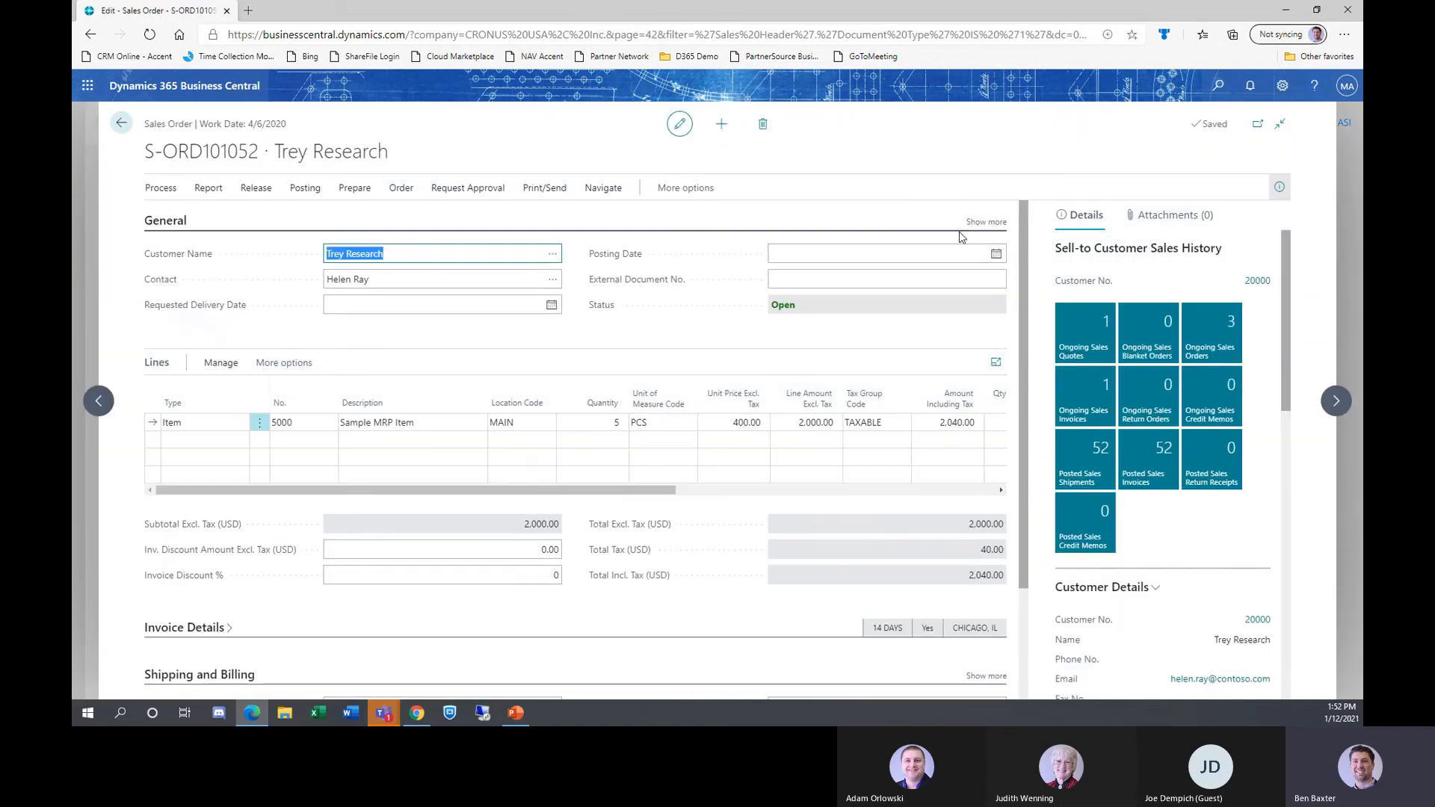
pyautogui.click(983, 223)
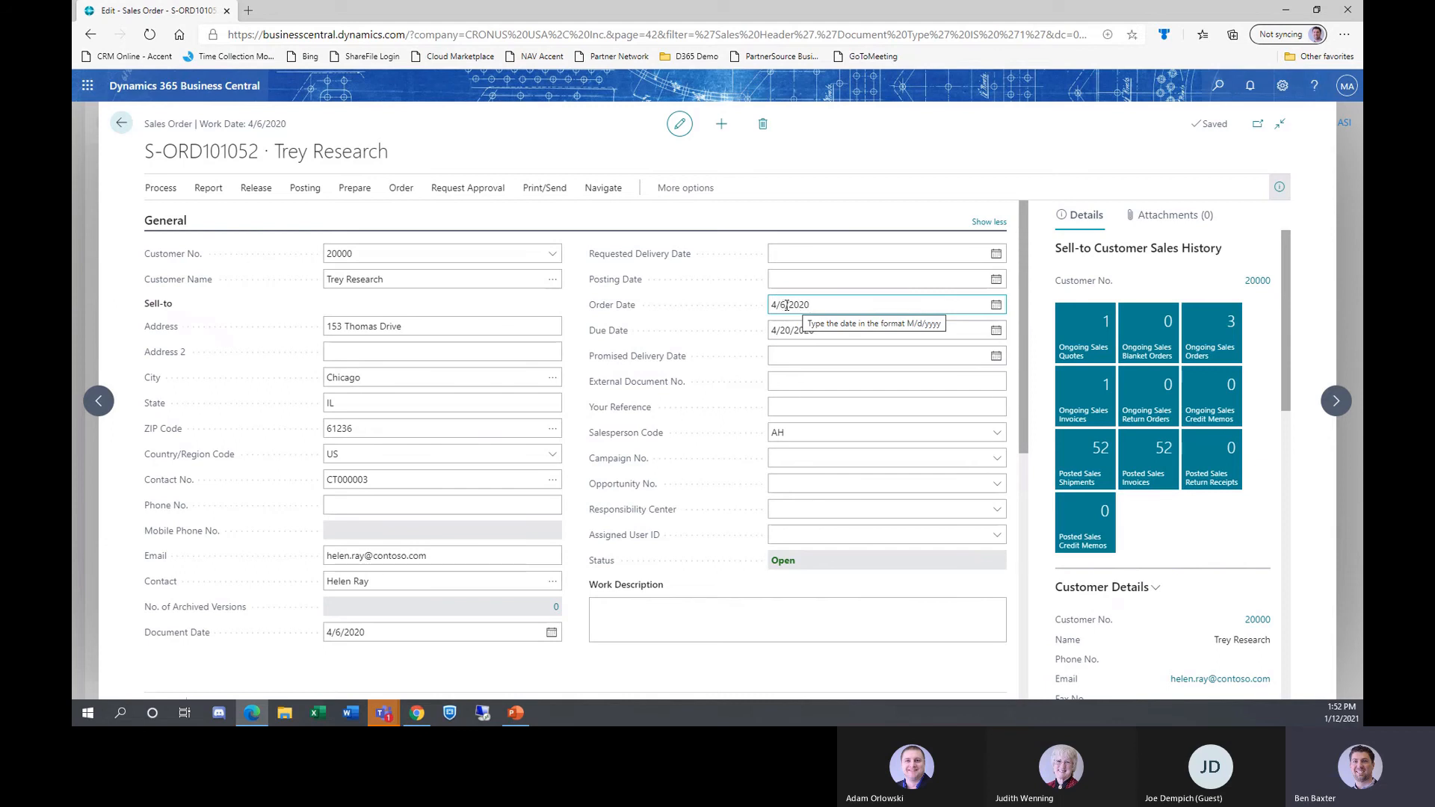
# Set the order's requested delivery date to 8/12/2020 and apply the change to its lines.
pyautogui.click(863, 253)
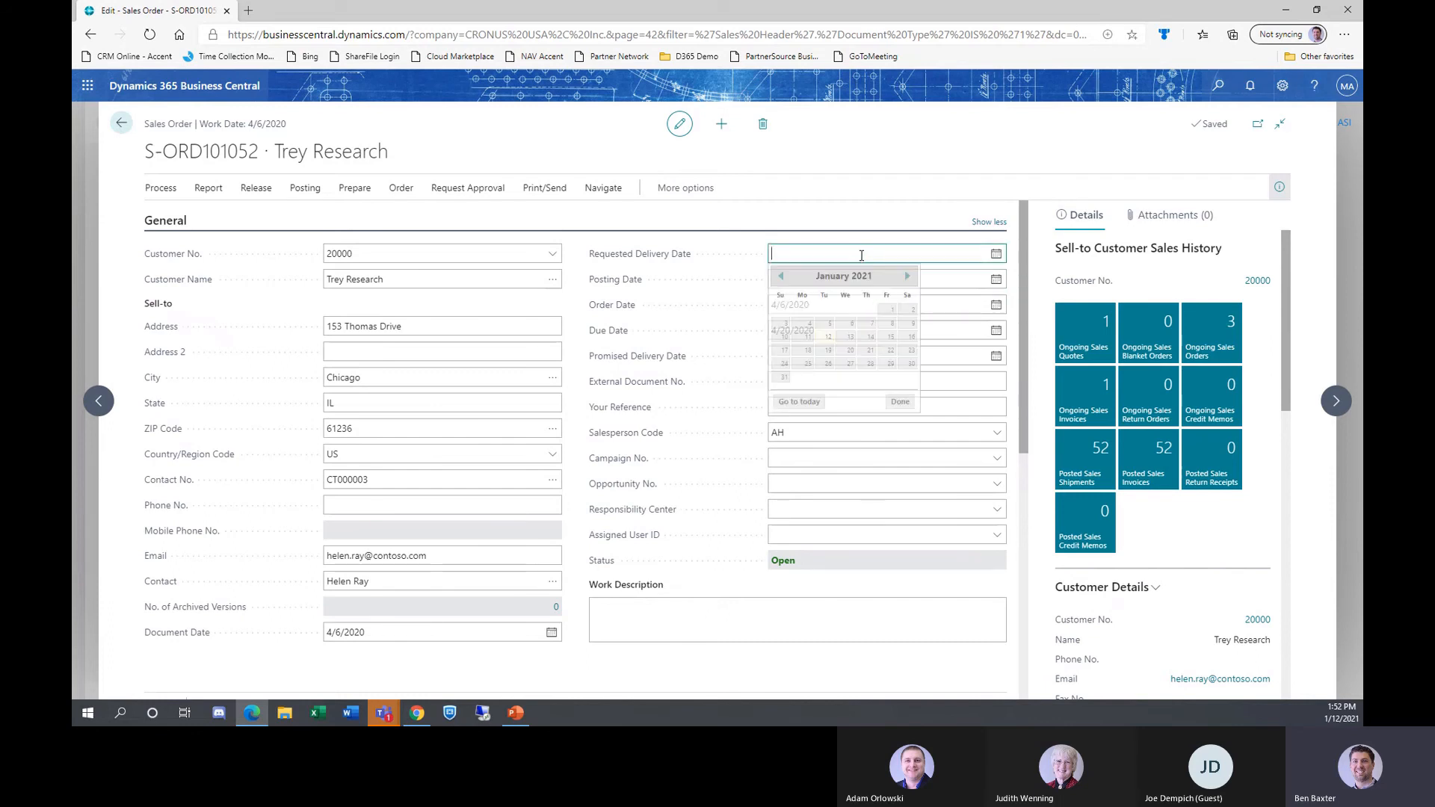
pyautogui.click(780, 276)
pyautogui.click(780, 276)
pyautogui.click(781, 276)
pyautogui.click(780, 276)
pyautogui.click(780, 276)
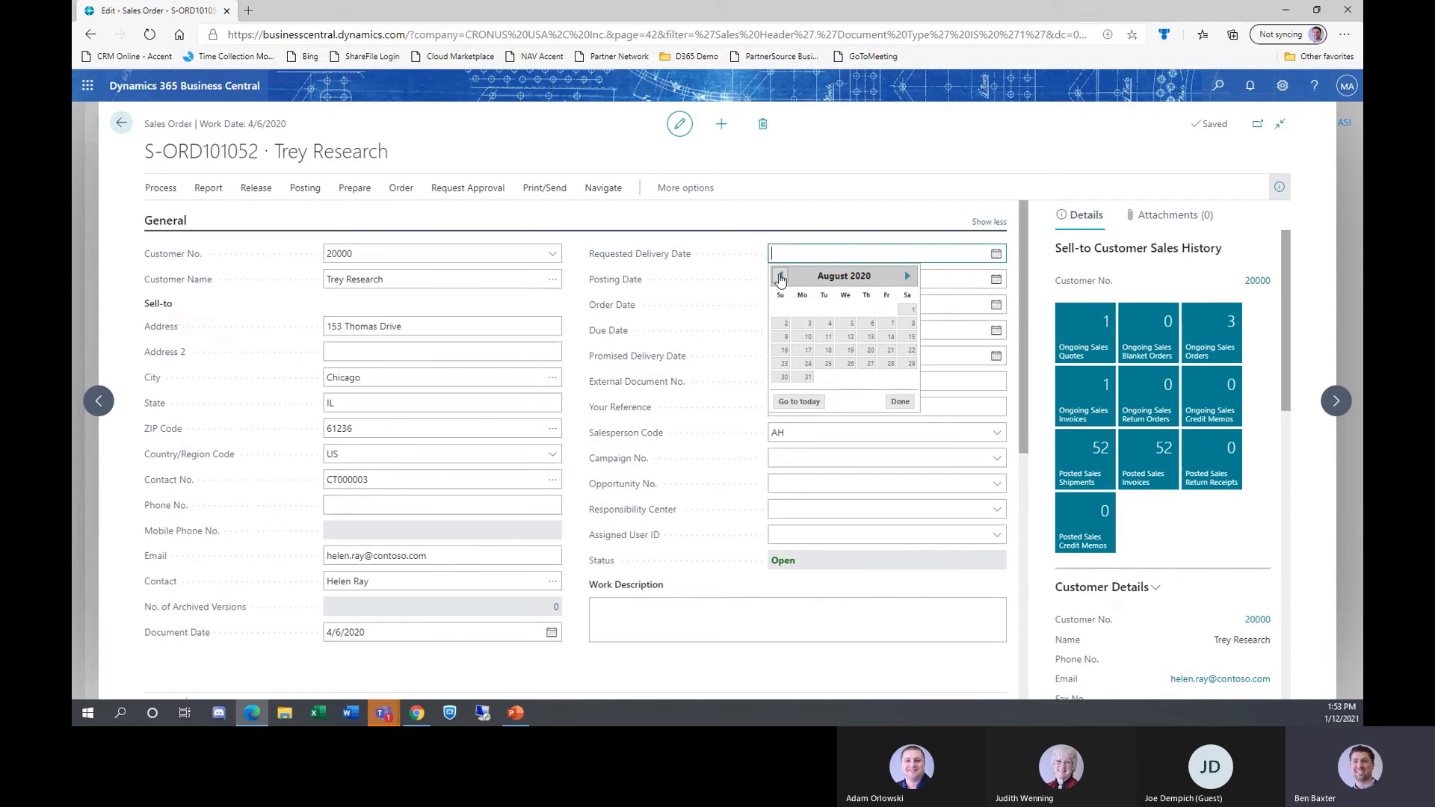
pyautogui.click(850, 339)
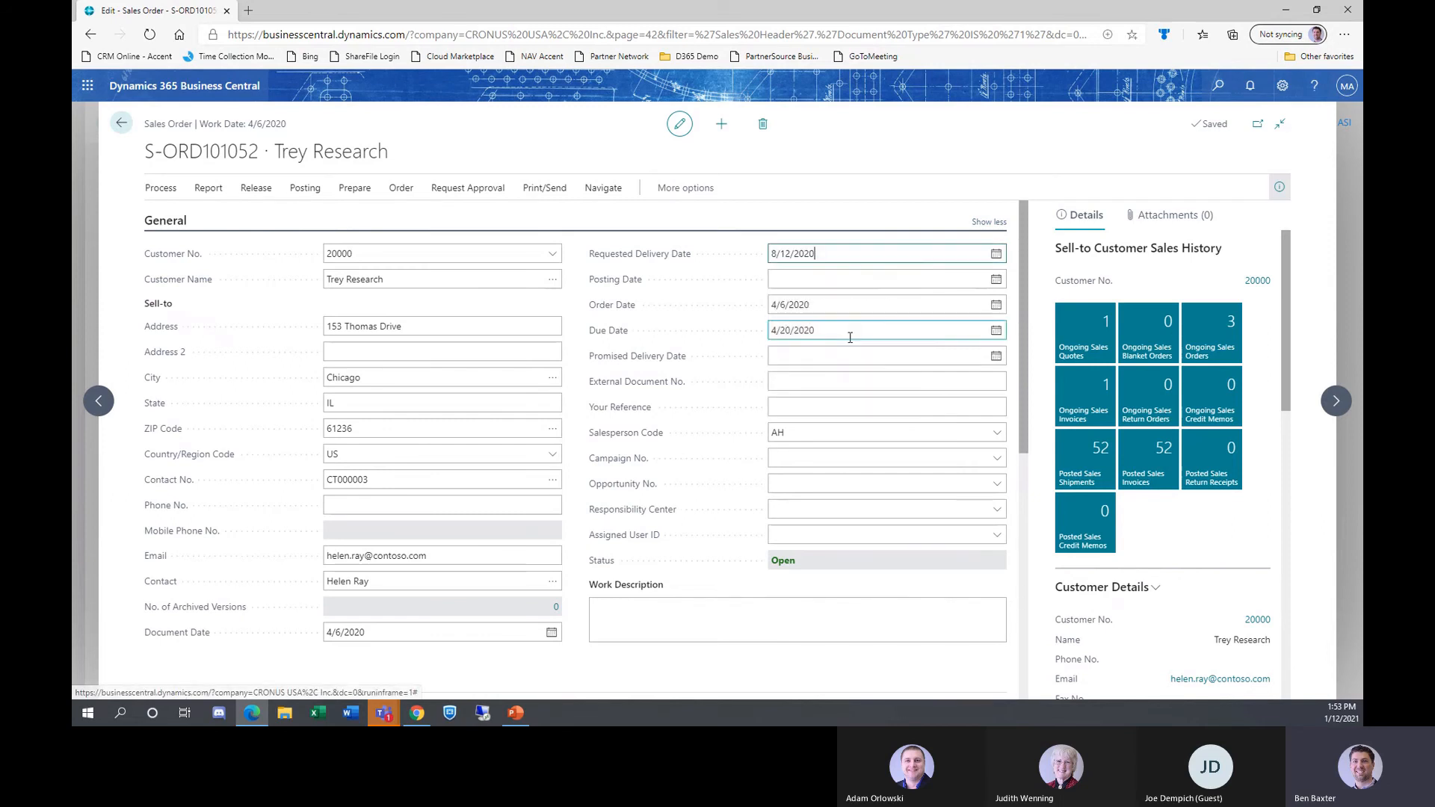
pyautogui.moveTo(819, 251); pyautogui.dragTo(697, 259)
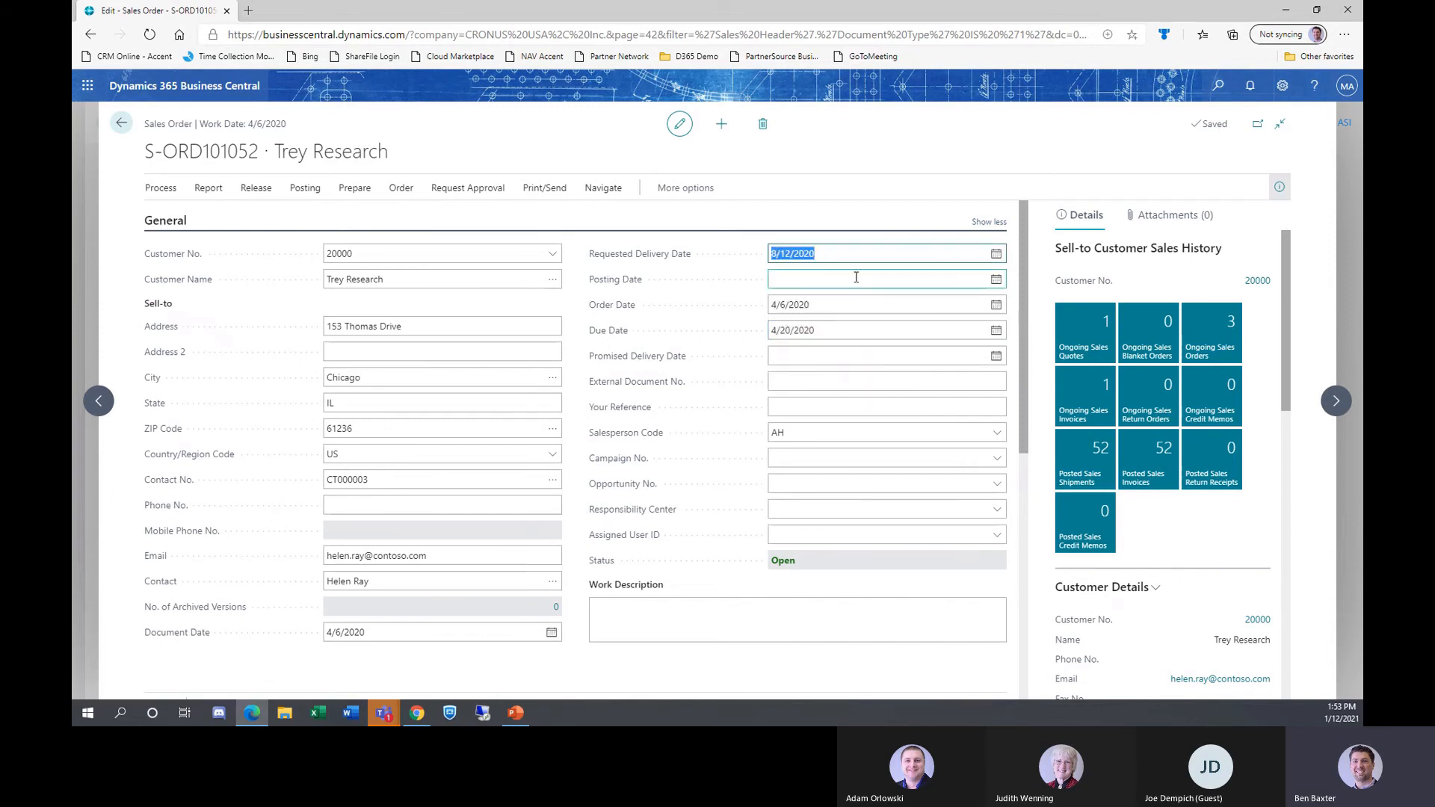
pyautogui.press('Delete')
pyautogui.write('8/12/20')
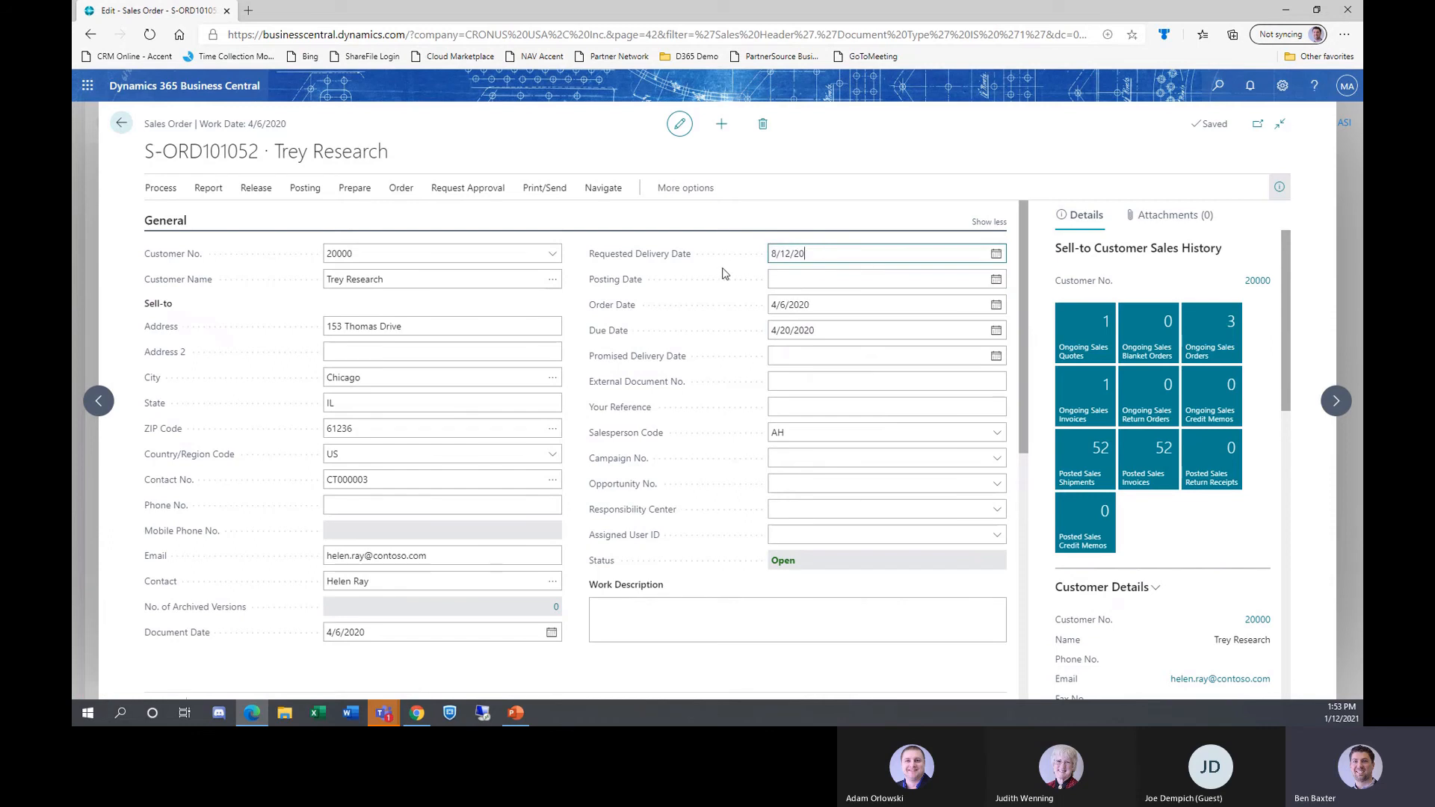
pyautogui.press('Tab')
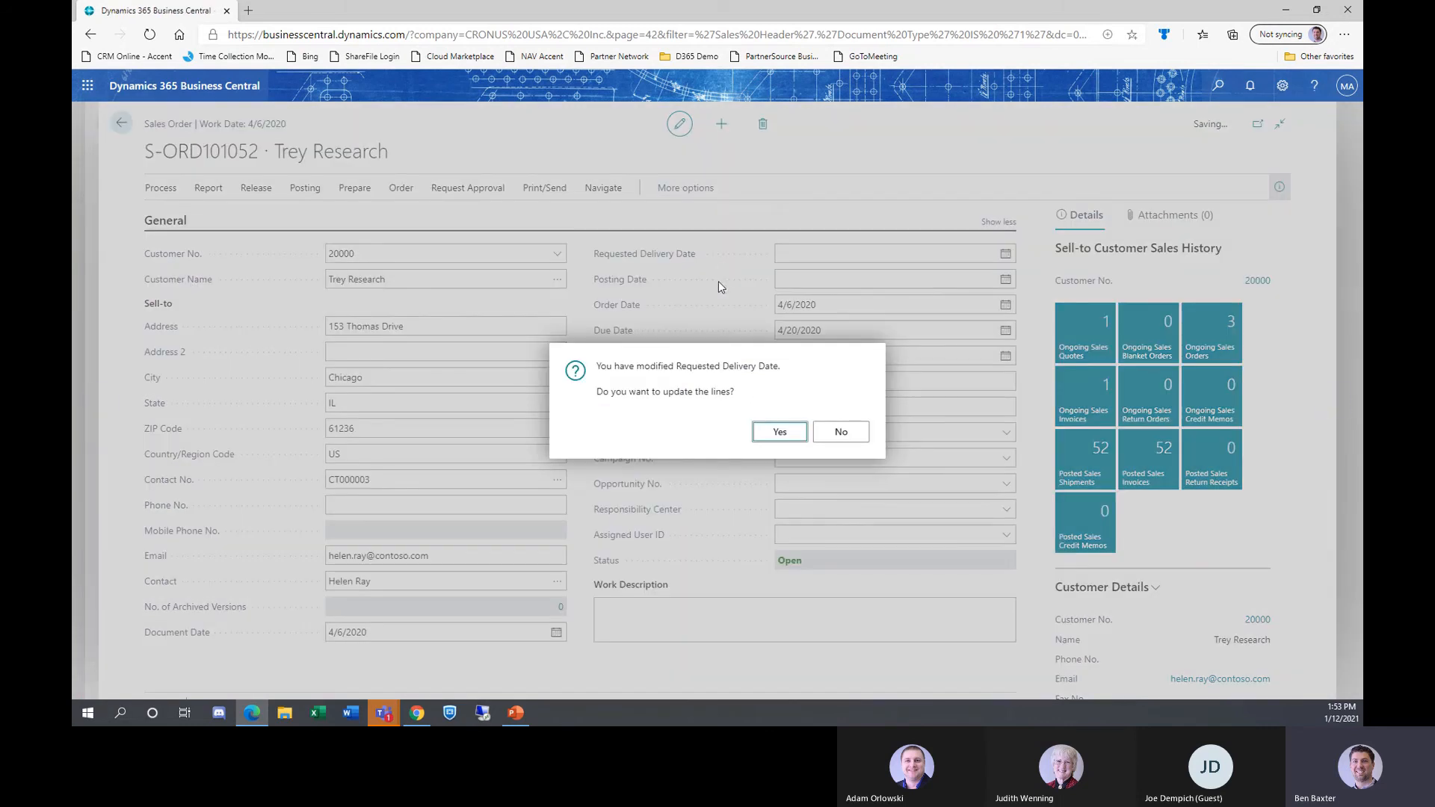
pyautogui.click(758, 426)
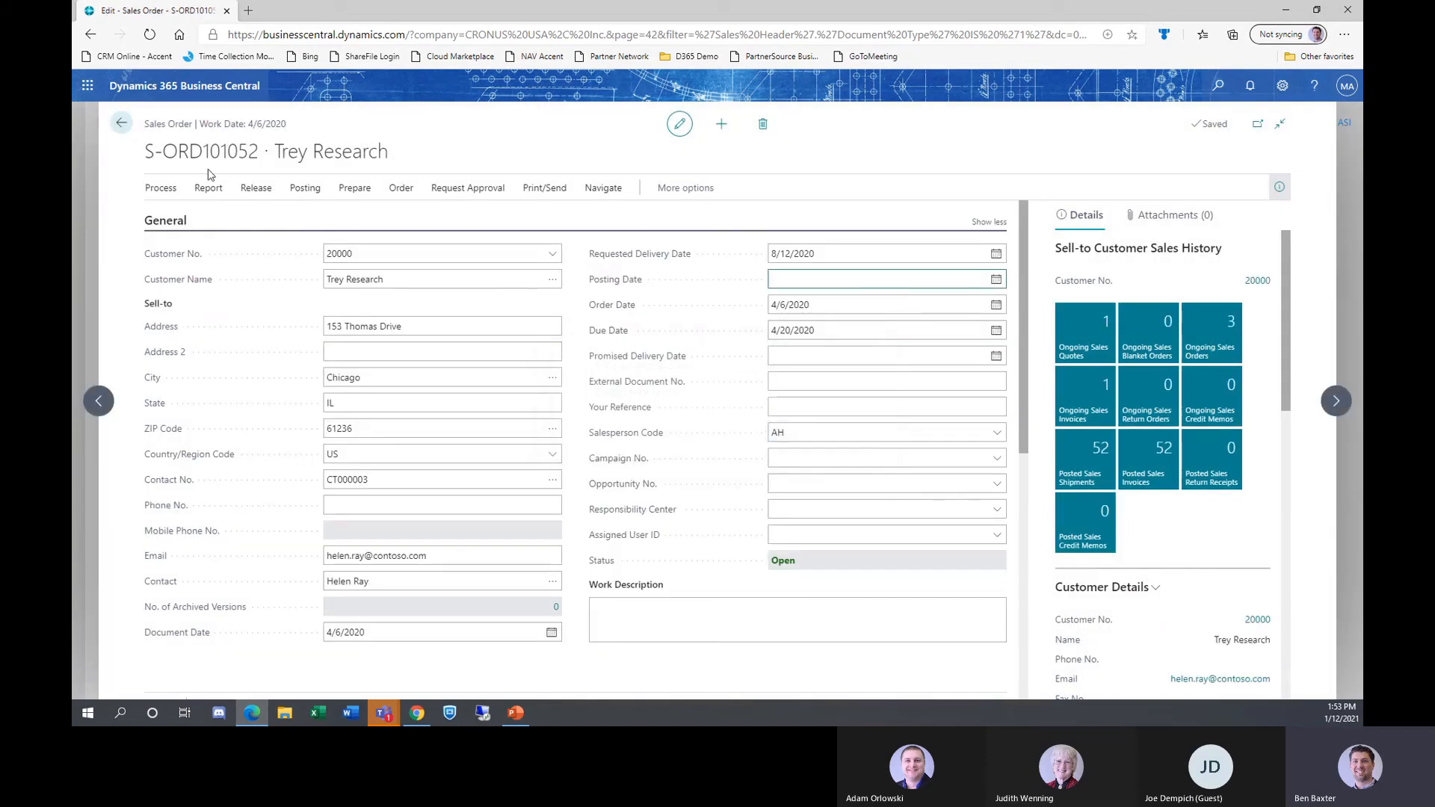
# Set the requested delivery date of School of Fine Art's sales order to 8/15/2020, update its lines, and return to the home page.
pyautogui.click(1337, 402)
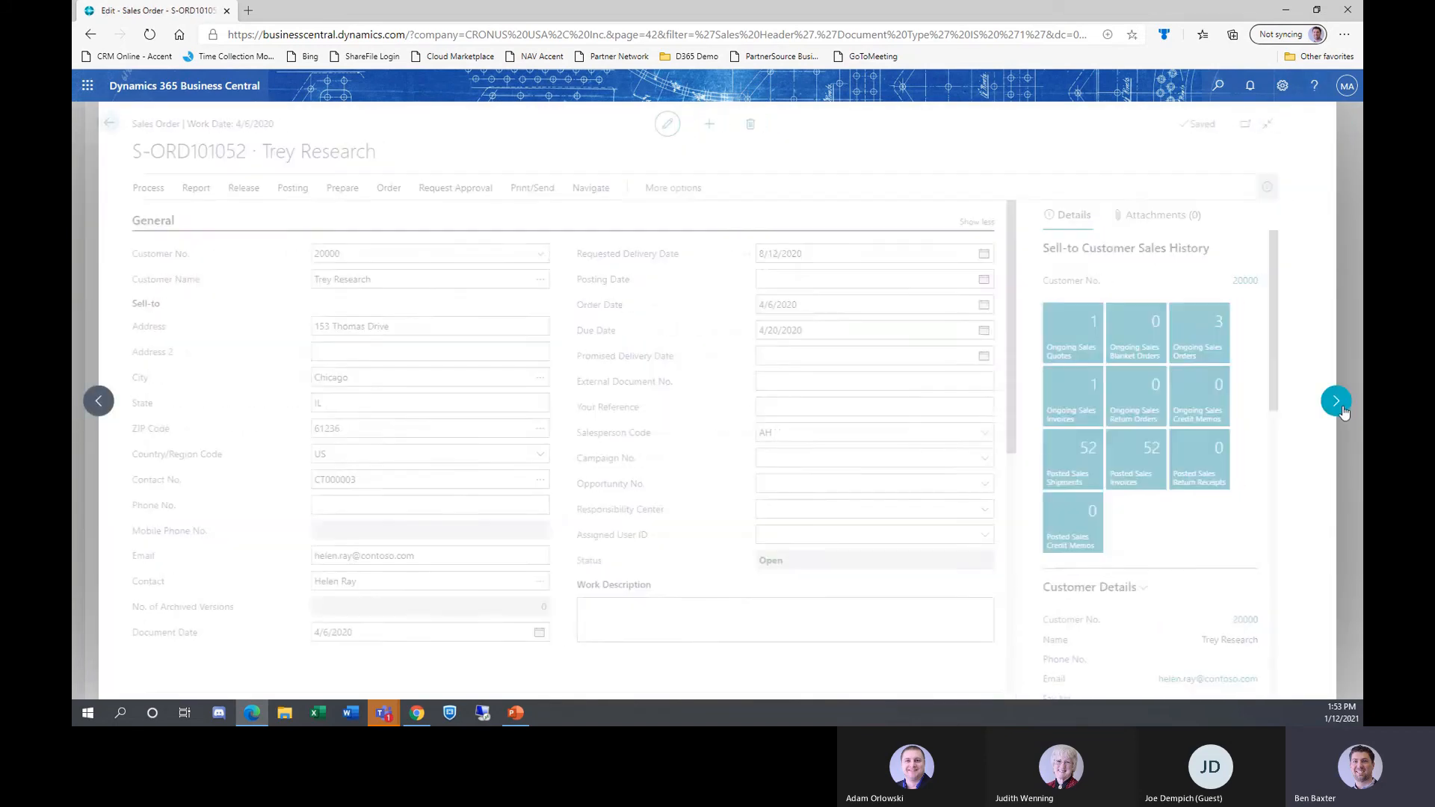
pyautogui.click(794, 256)
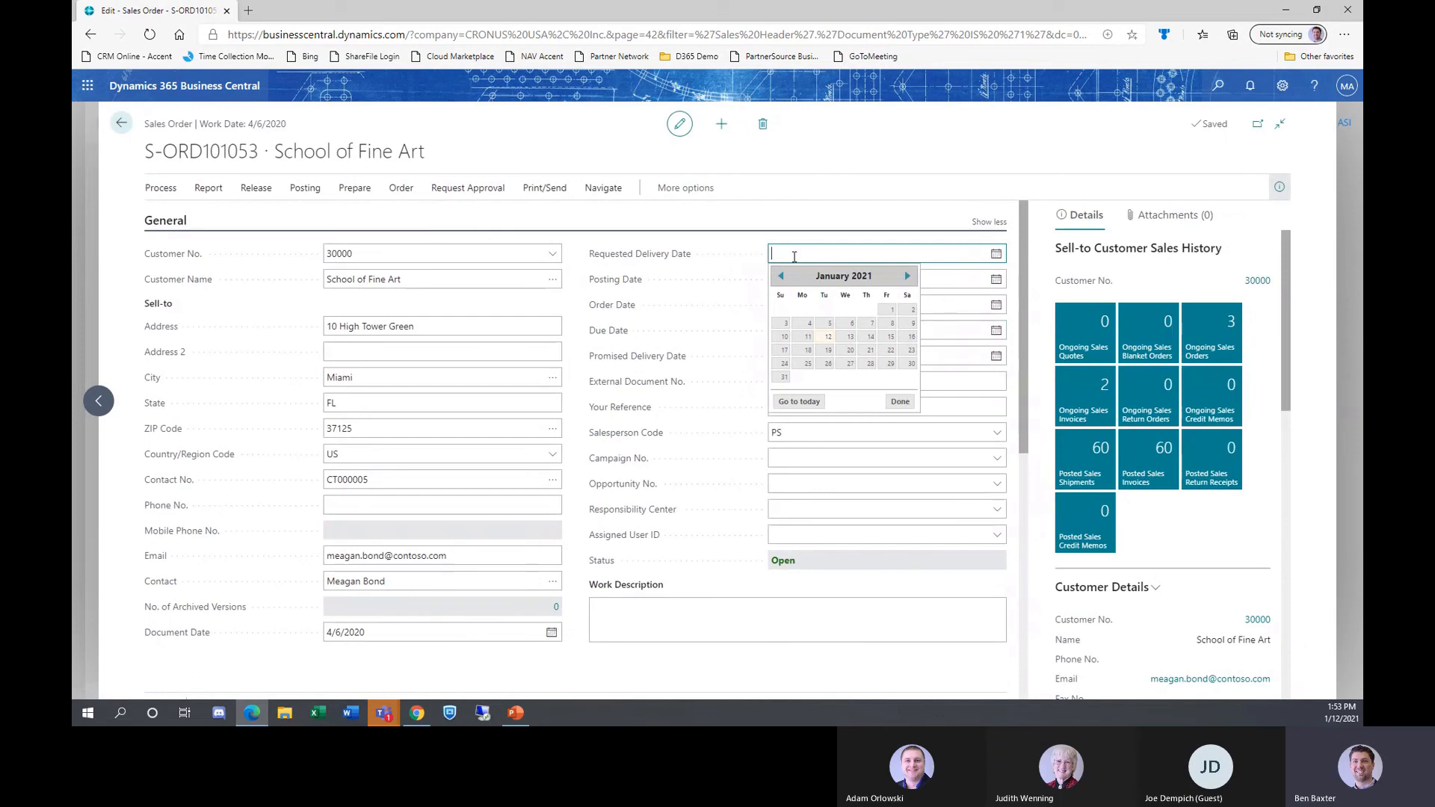
pyautogui.write('8/15/20')
pyautogui.press('Tab')
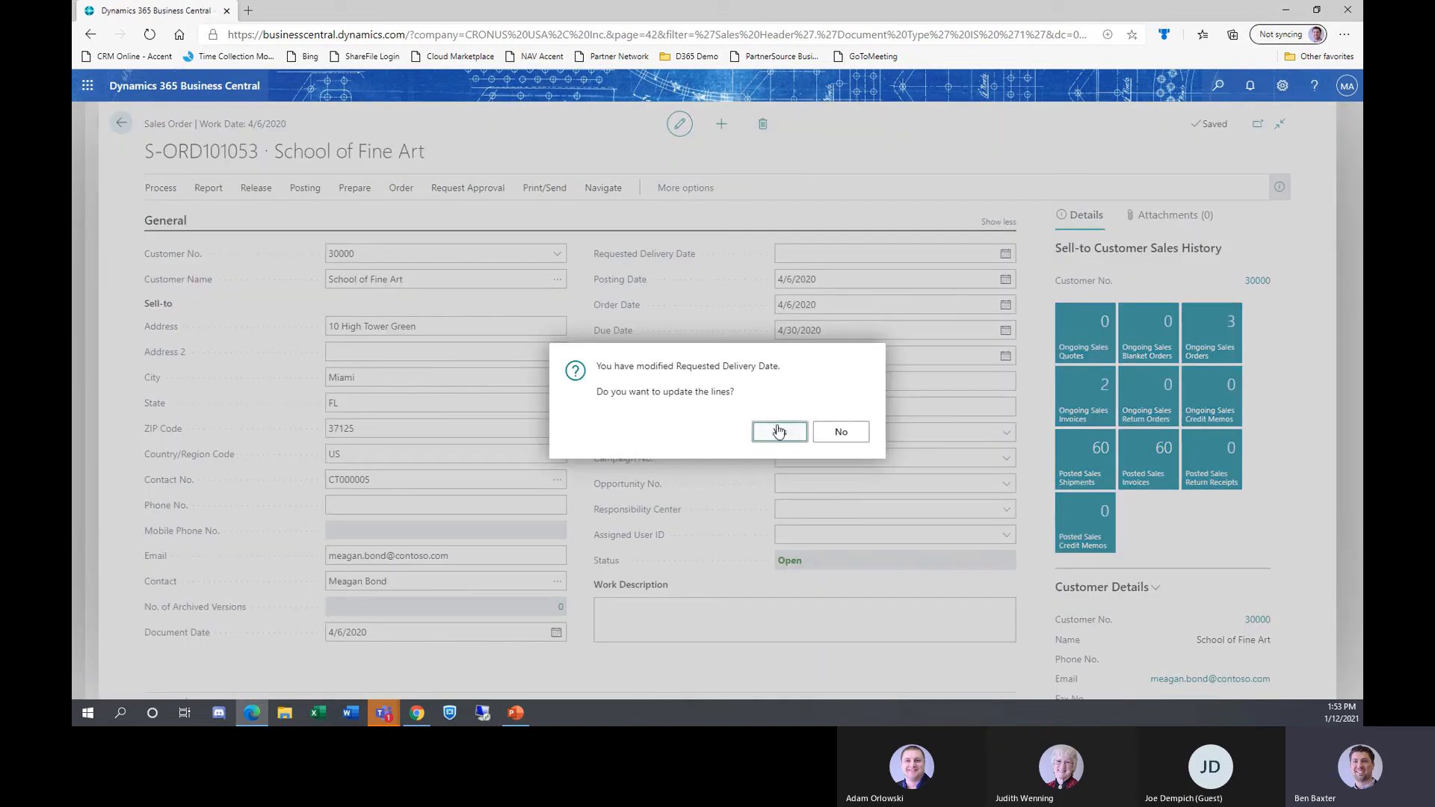
pyautogui.click(777, 424)
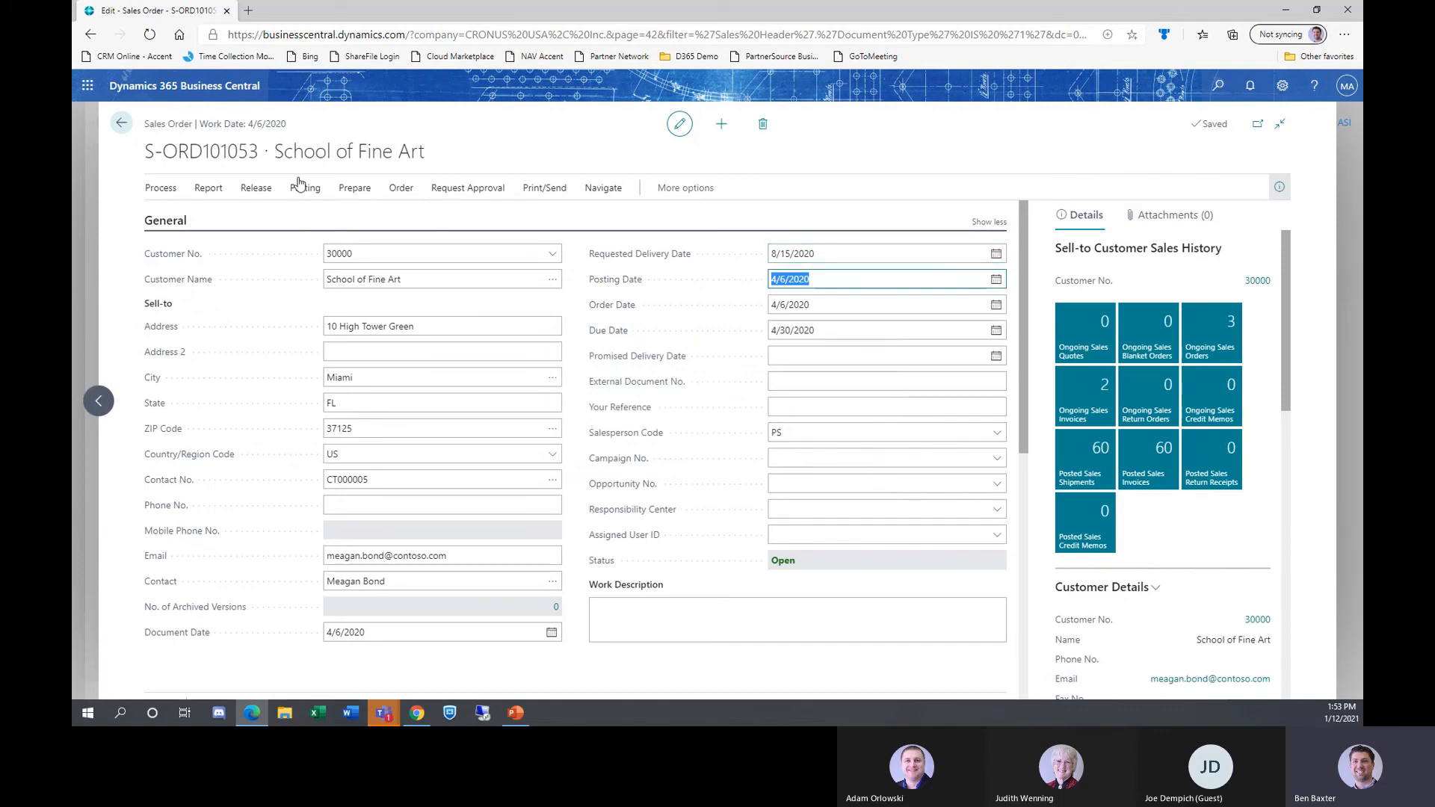
pyautogui.click(125, 123)
pyautogui.click(124, 125)
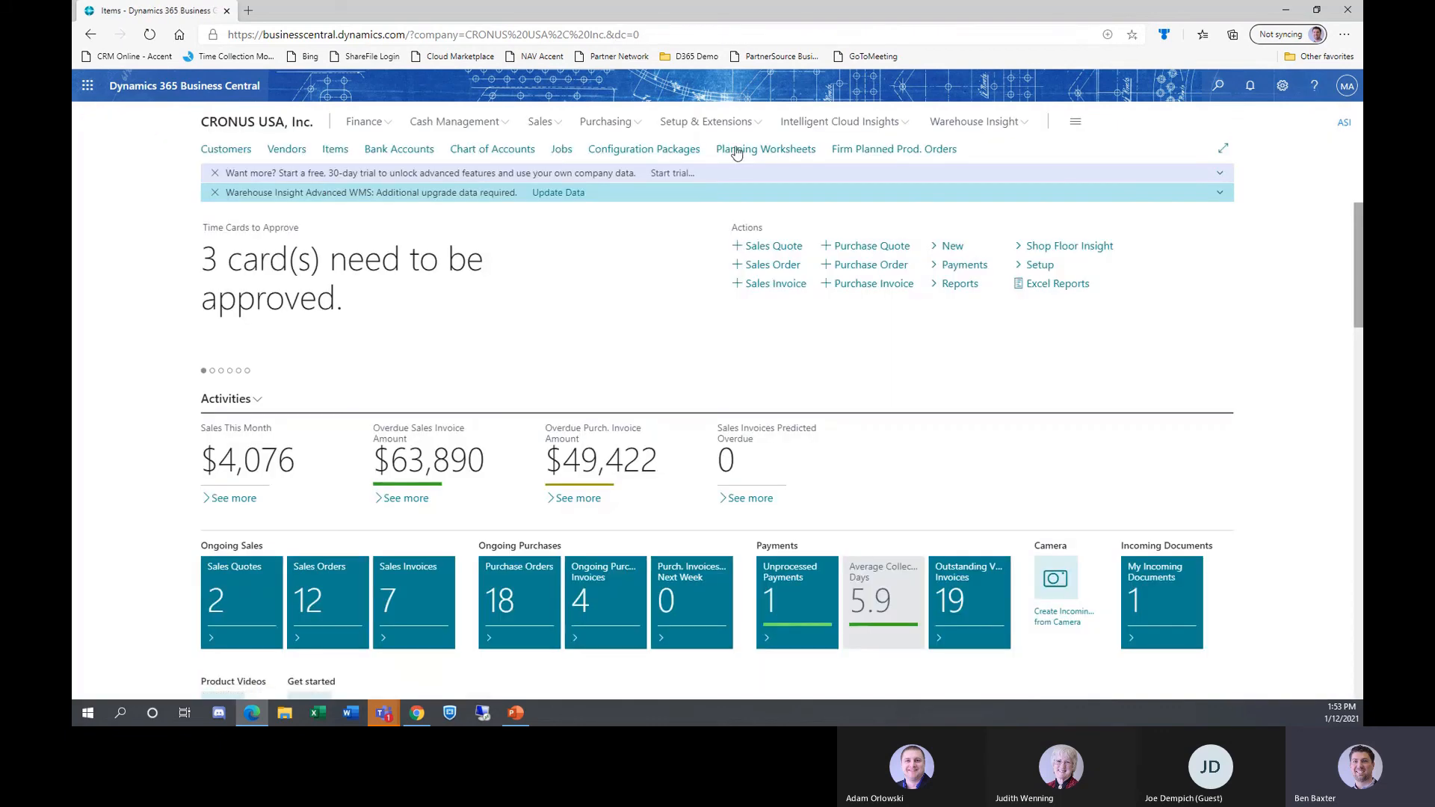
# Calculate the regenerative plan for item 5000 in the planning worksheet, using the last used options and filters.
pyautogui.click(763, 153)
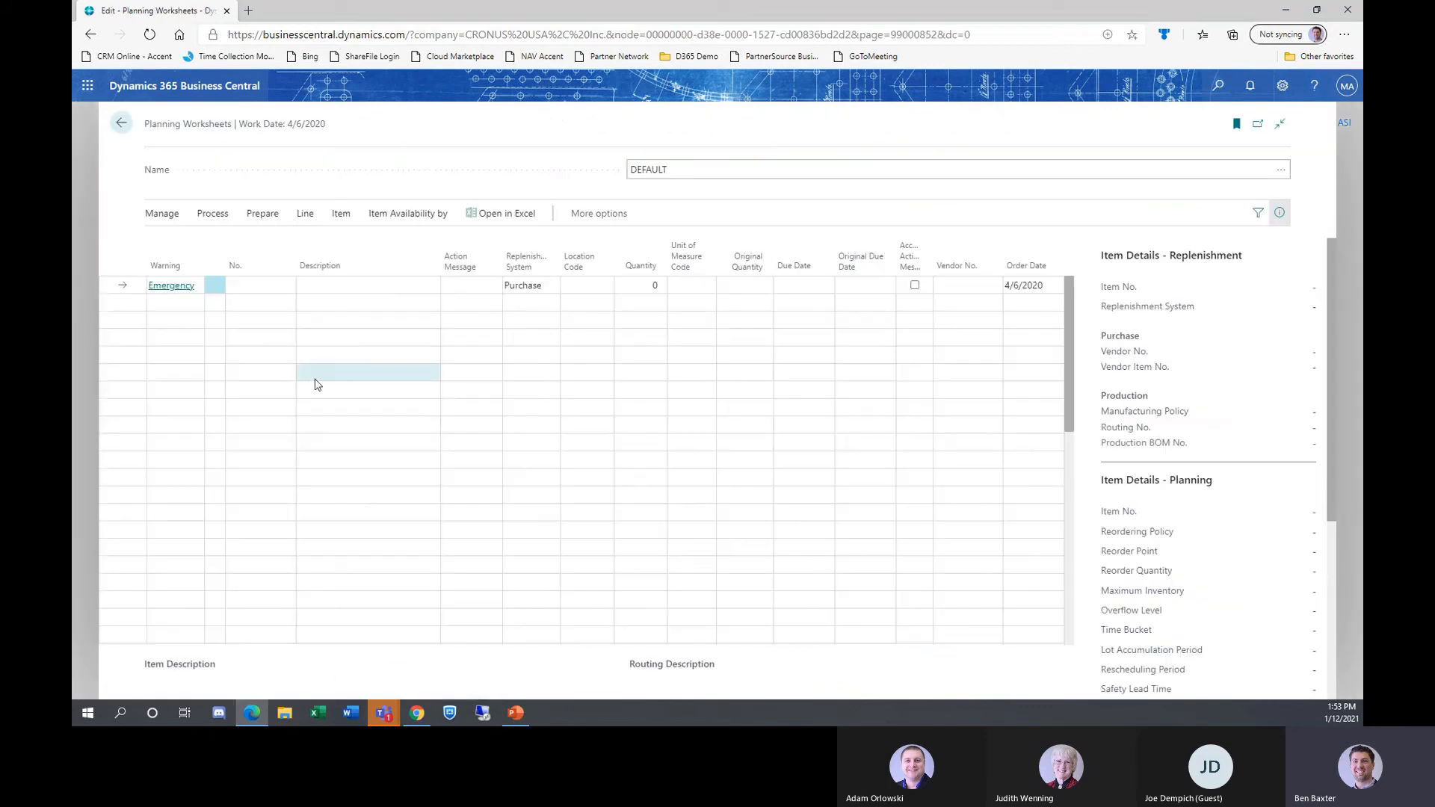
pyautogui.click(261, 215)
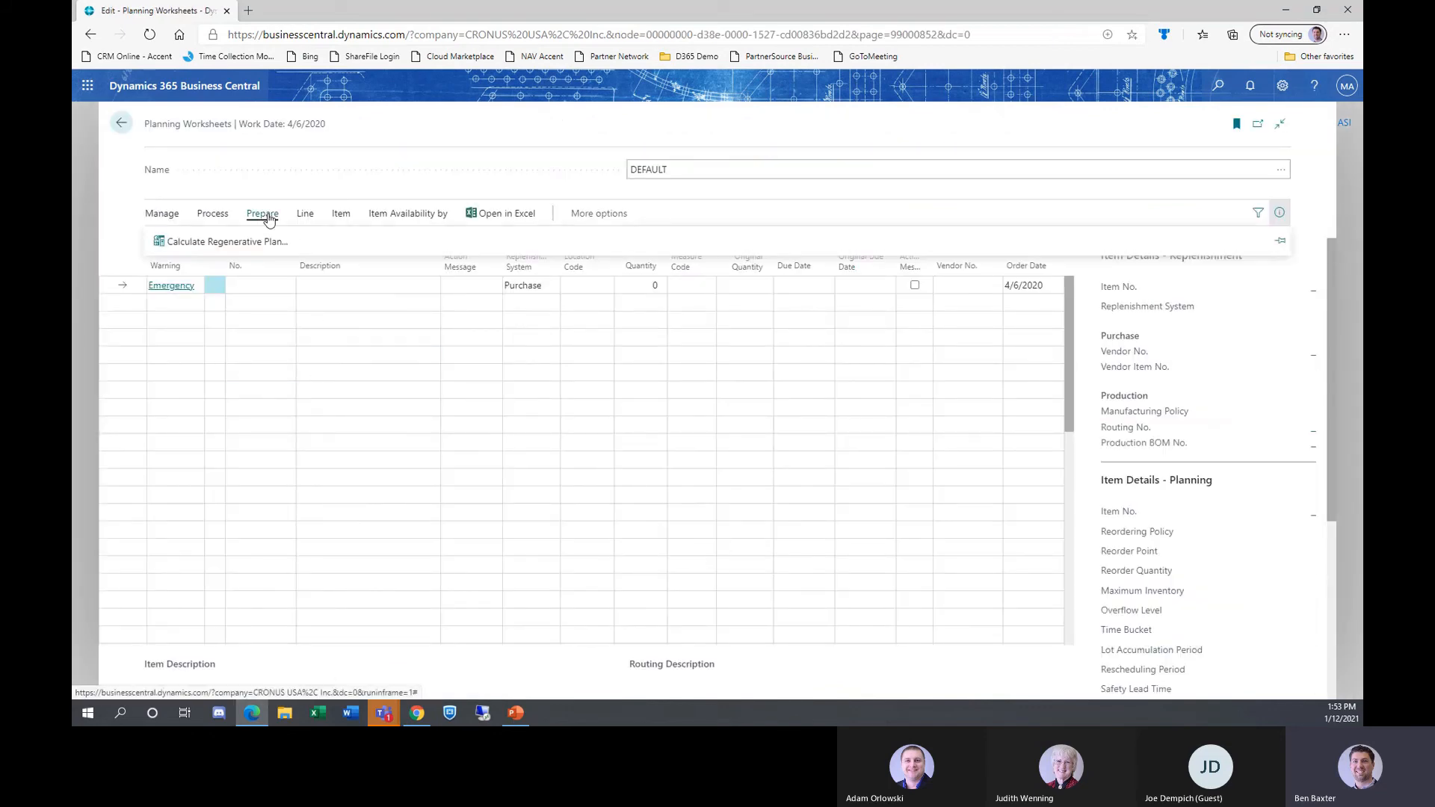
pyautogui.click(220, 238)
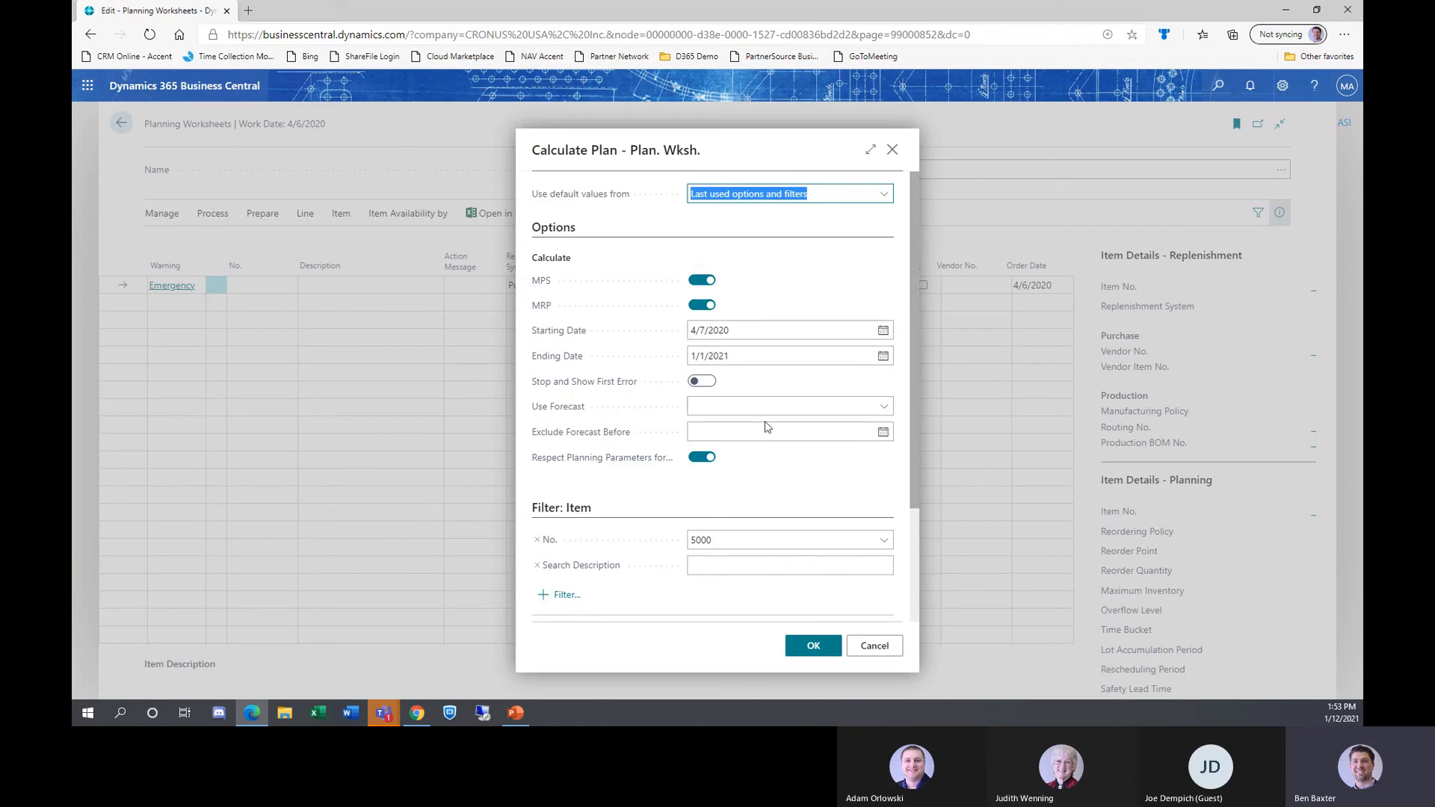
pyautogui.click(823, 646)
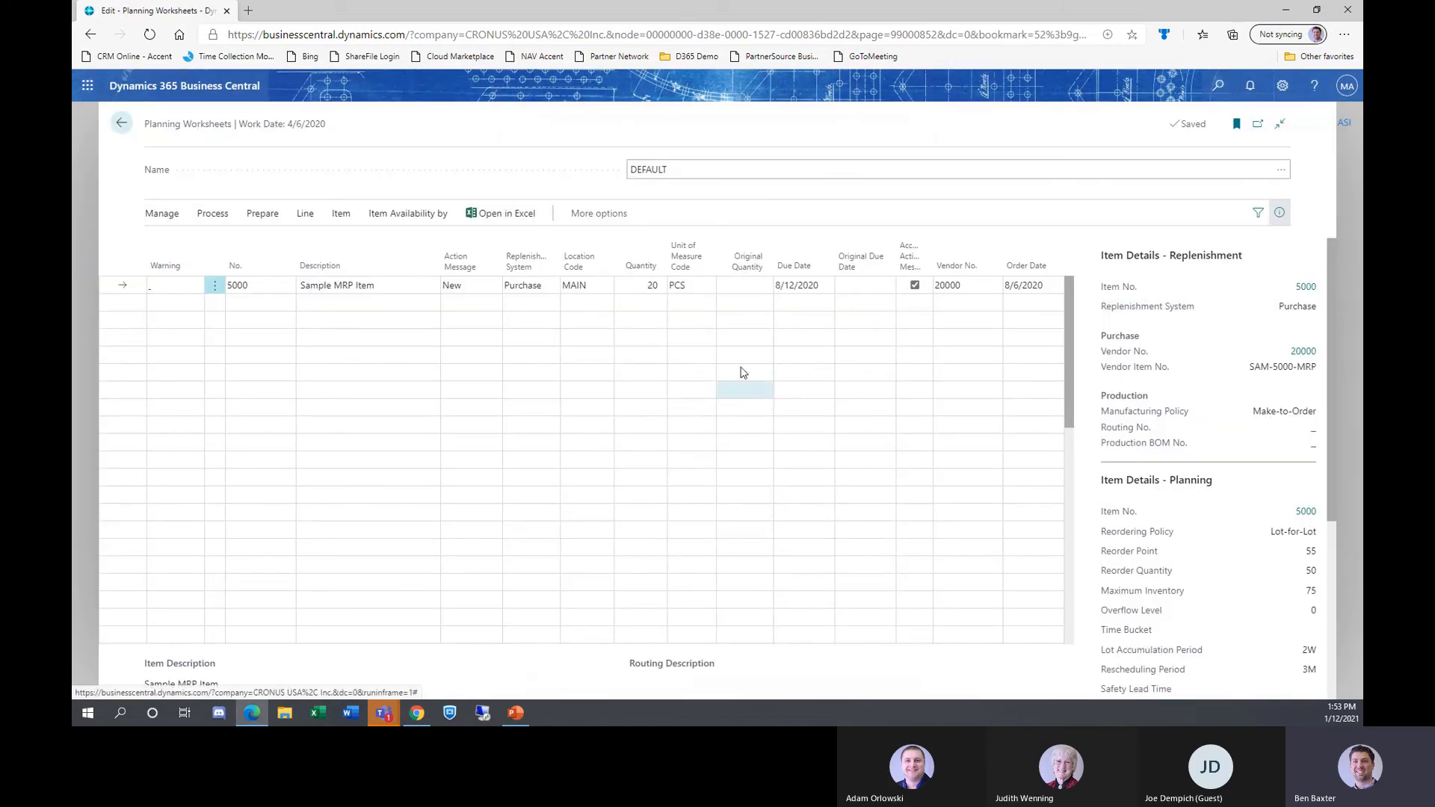
# Inspect the suggested quantity and the untracked planning elements of item 5000's planning line, and close them.
pyautogui.click(654, 284)
pyautogui.click(655, 285)
pyautogui.moveTo(655, 285); pyautogui.dragTo(678, 283)
pyautogui.click(640, 290)
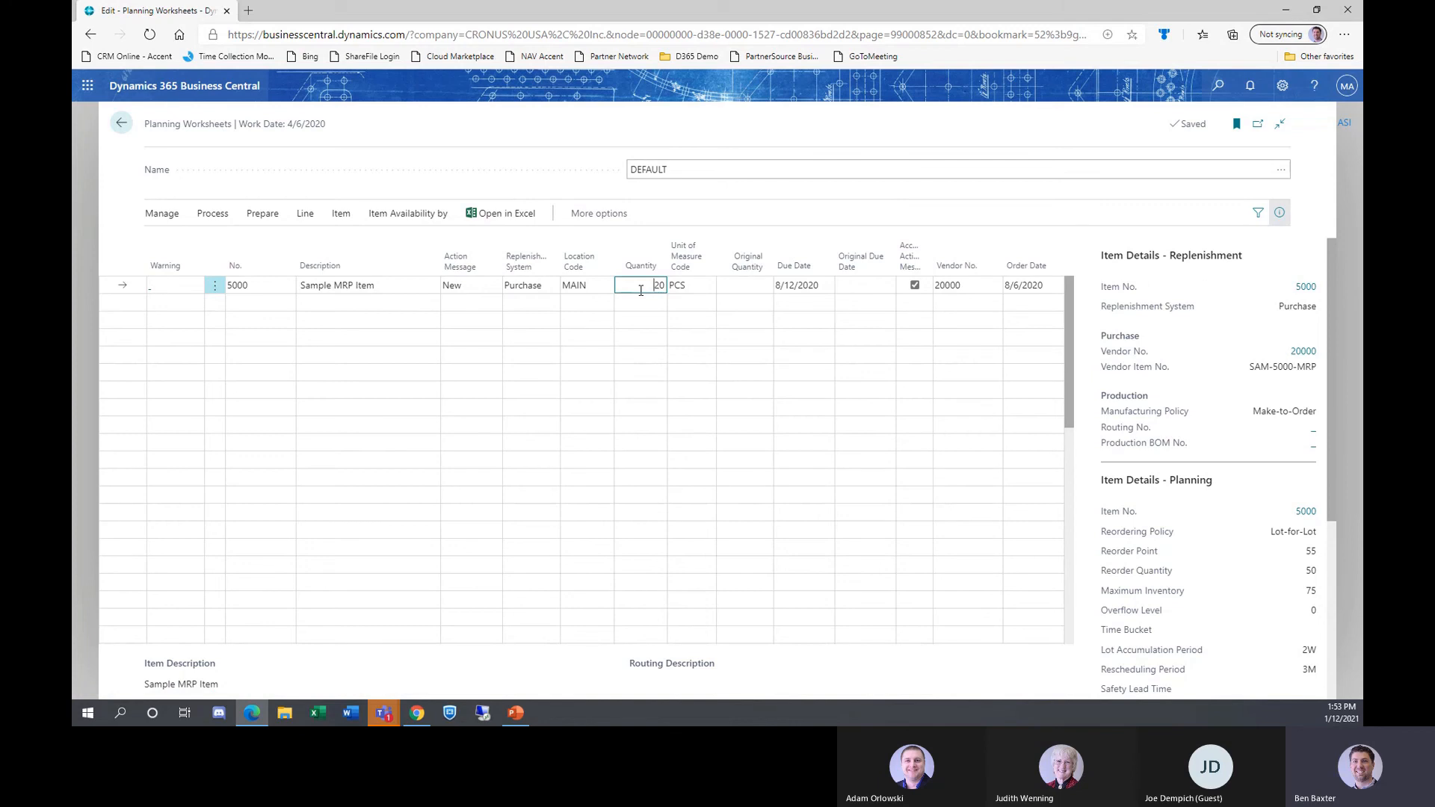
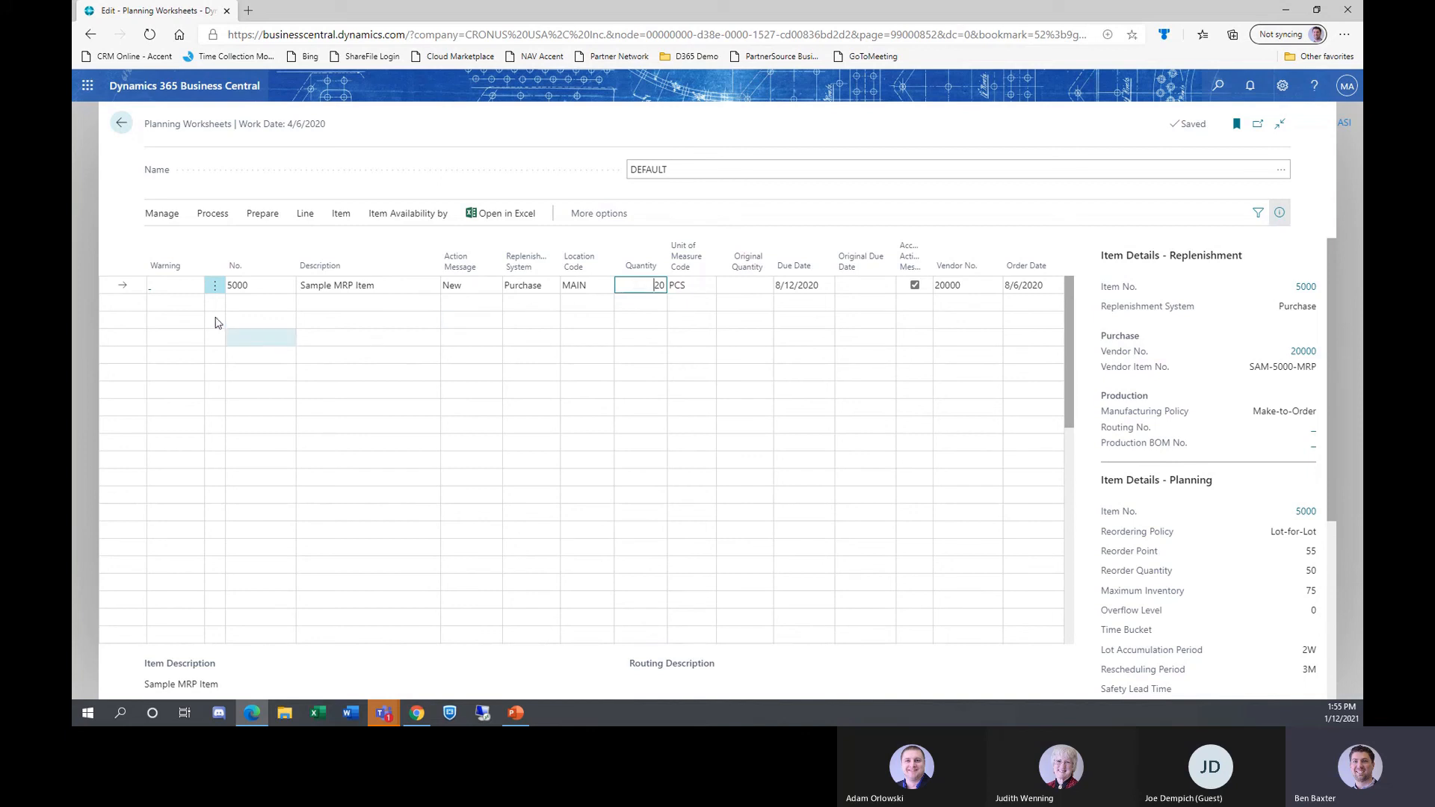
pyautogui.click(168, 290)
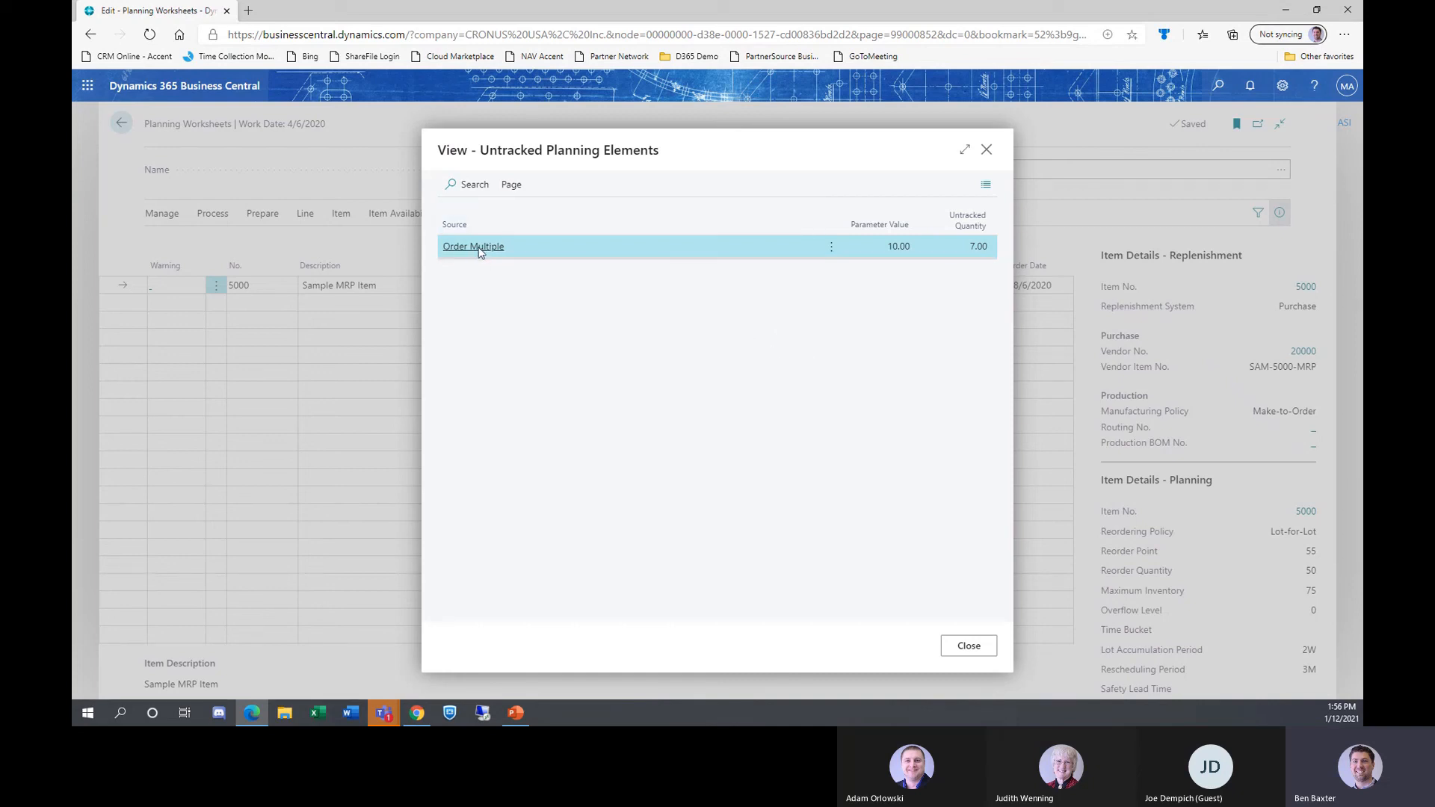
pyautogui.click(958, 655)
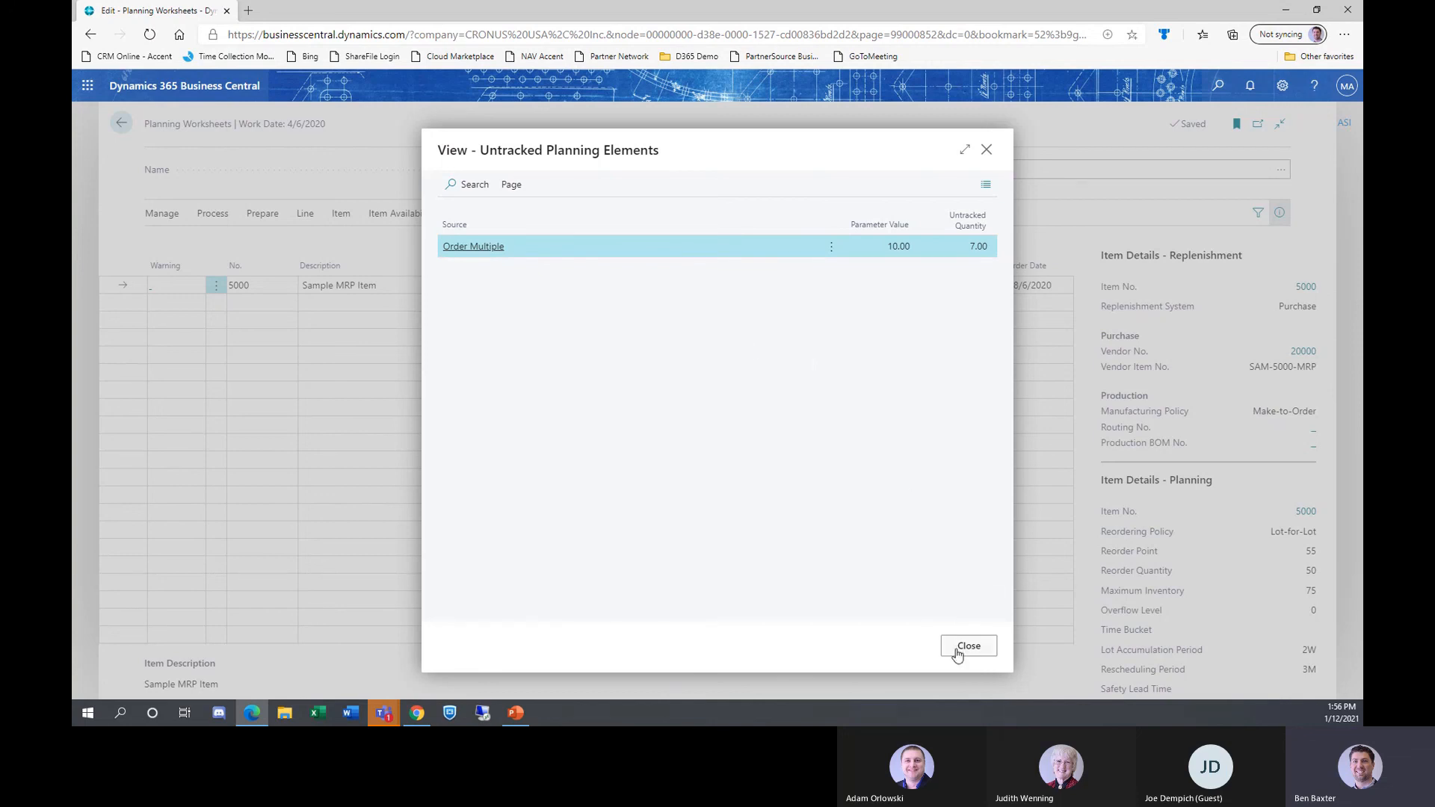
# Review the order tracking of item 5000's planning line to see its demand sources, and close the planning worksheet.
pyautogui.click(346, 285)
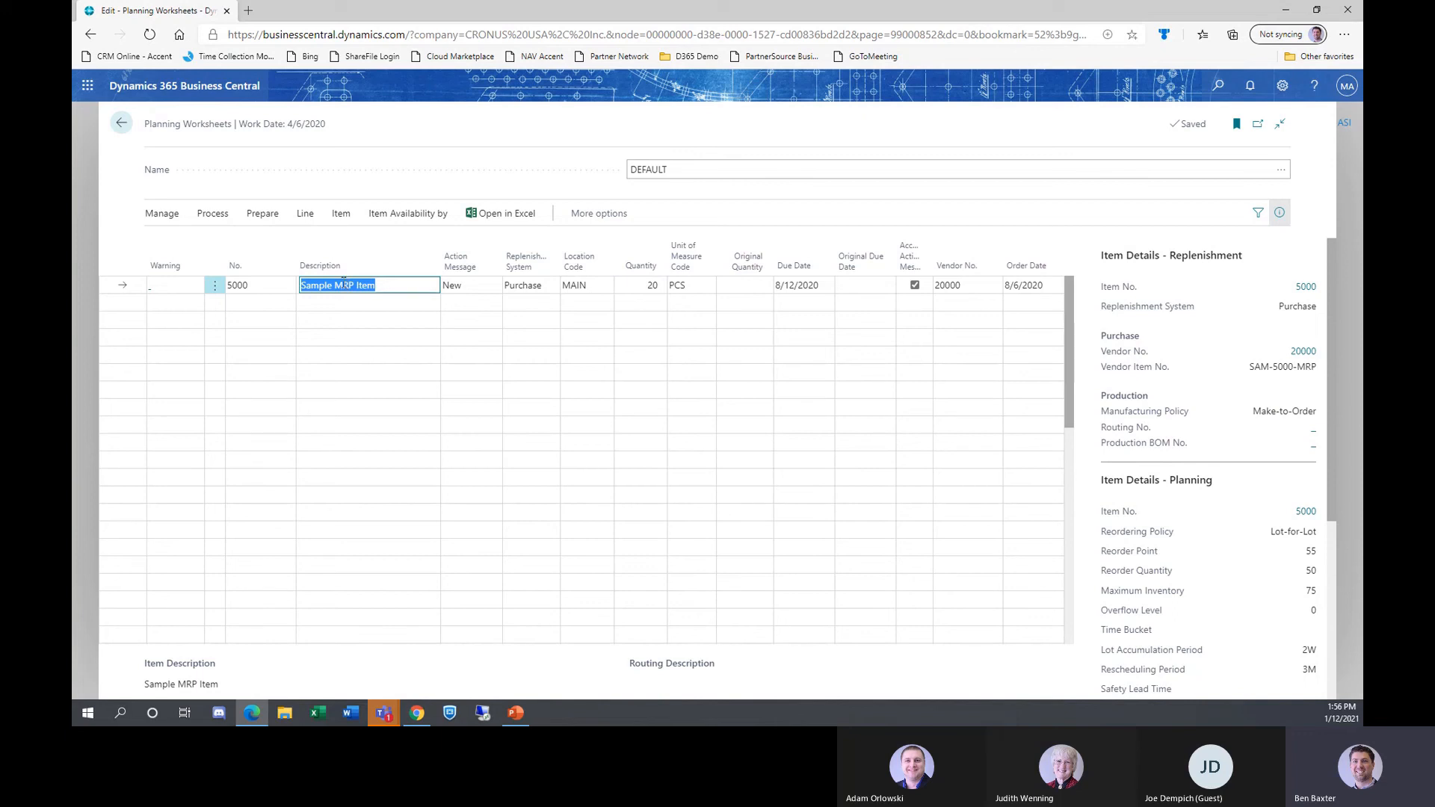
pyautogui.click(305, 215)
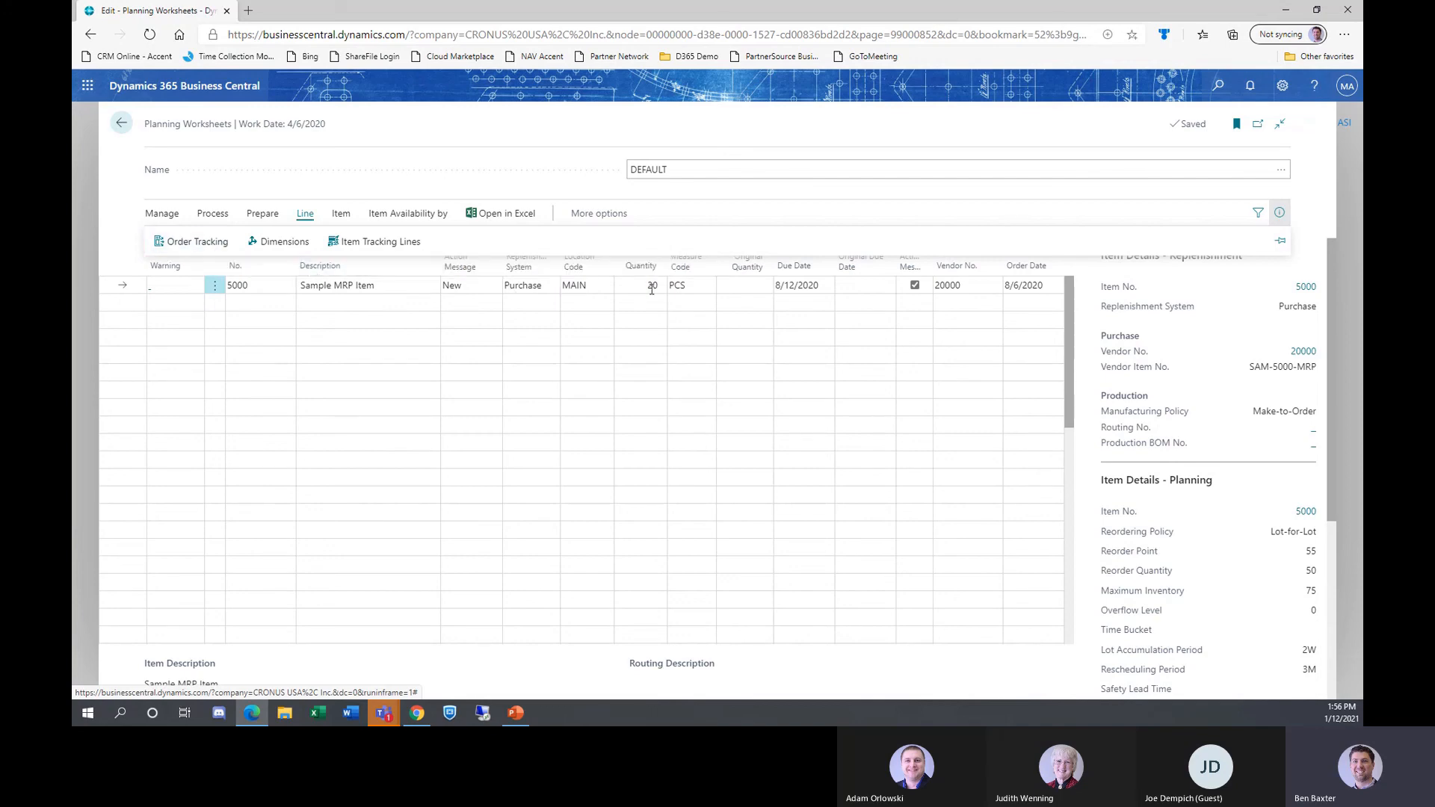
pyautogui.click(189, 242)
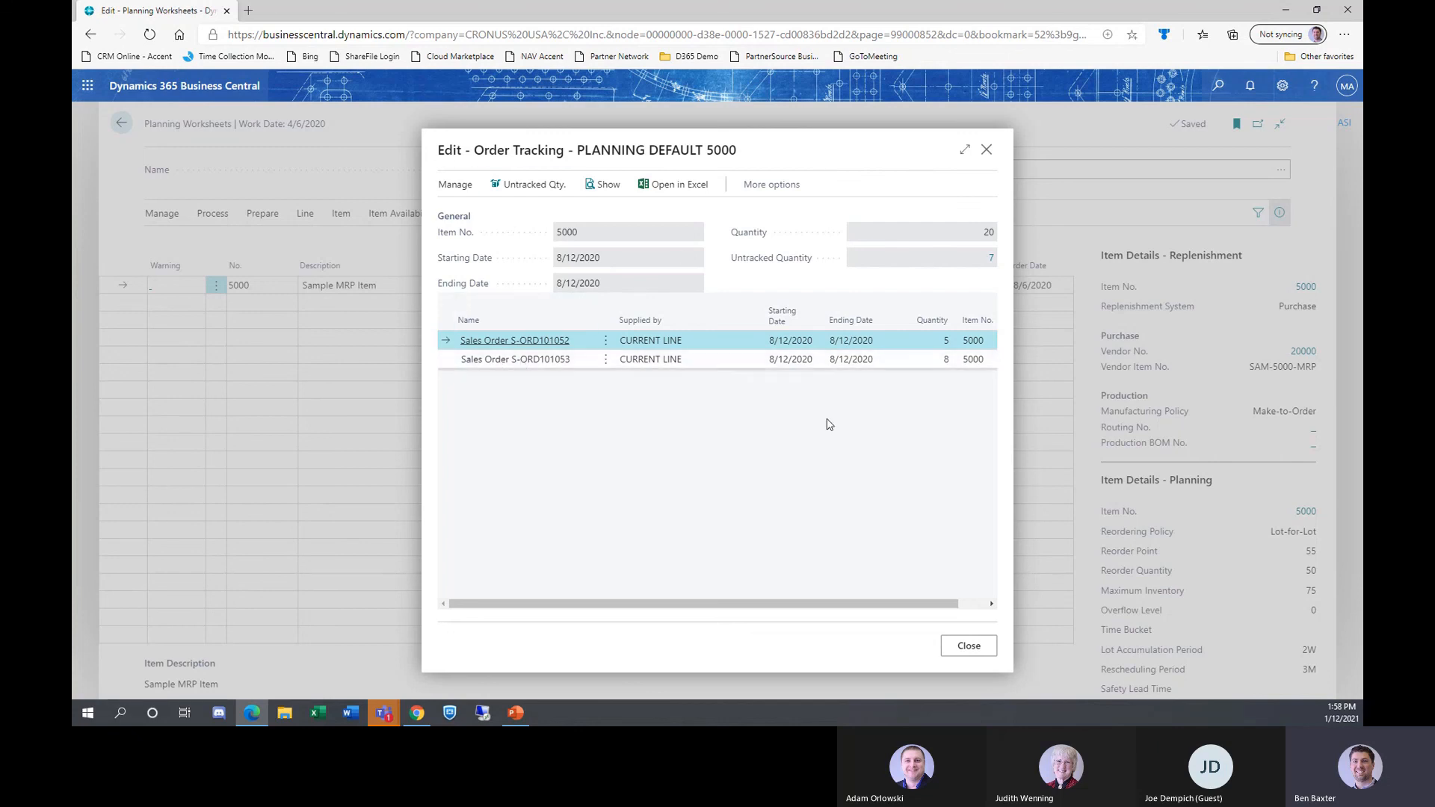
pyautogui.click(964, 644)
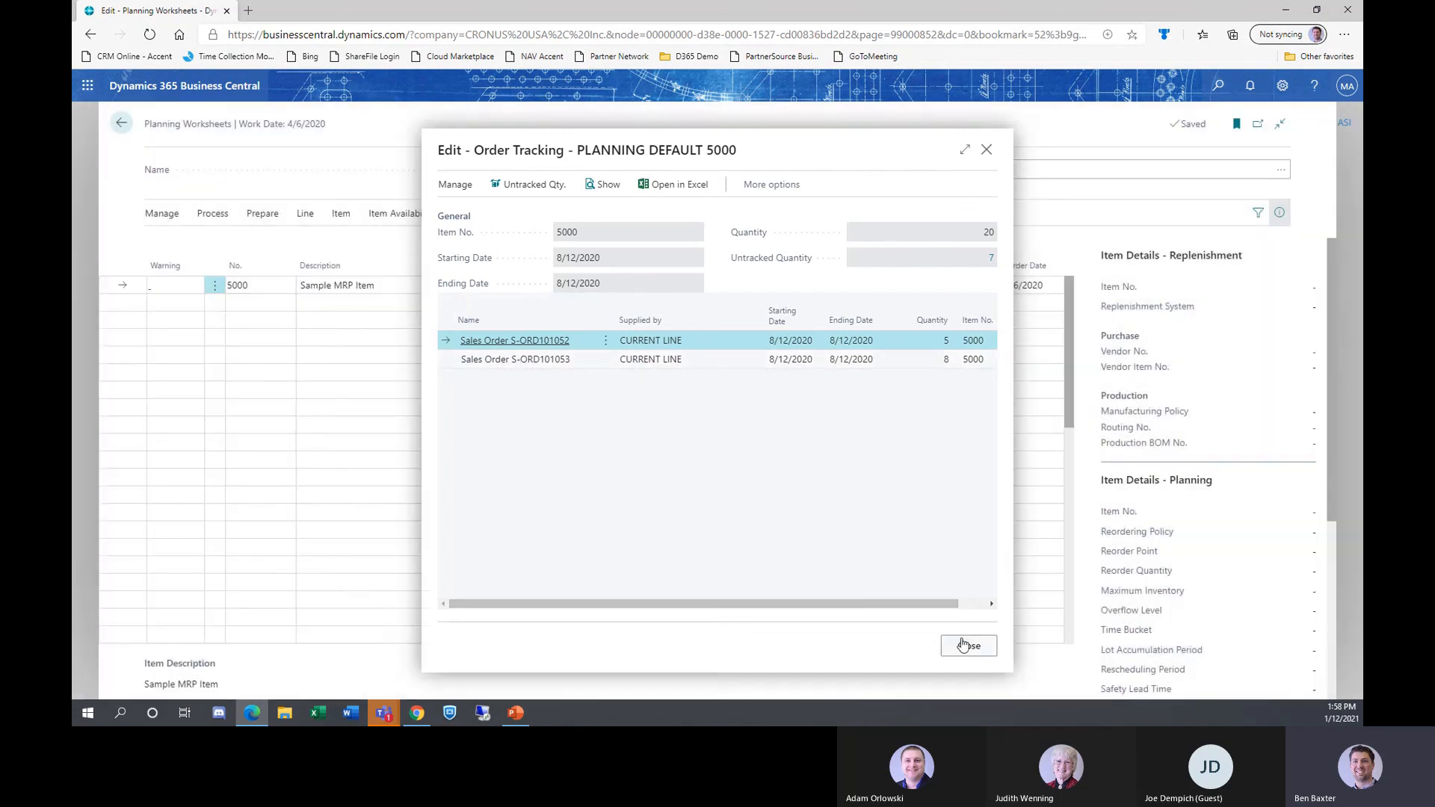
pyautogui.click(122, 122)
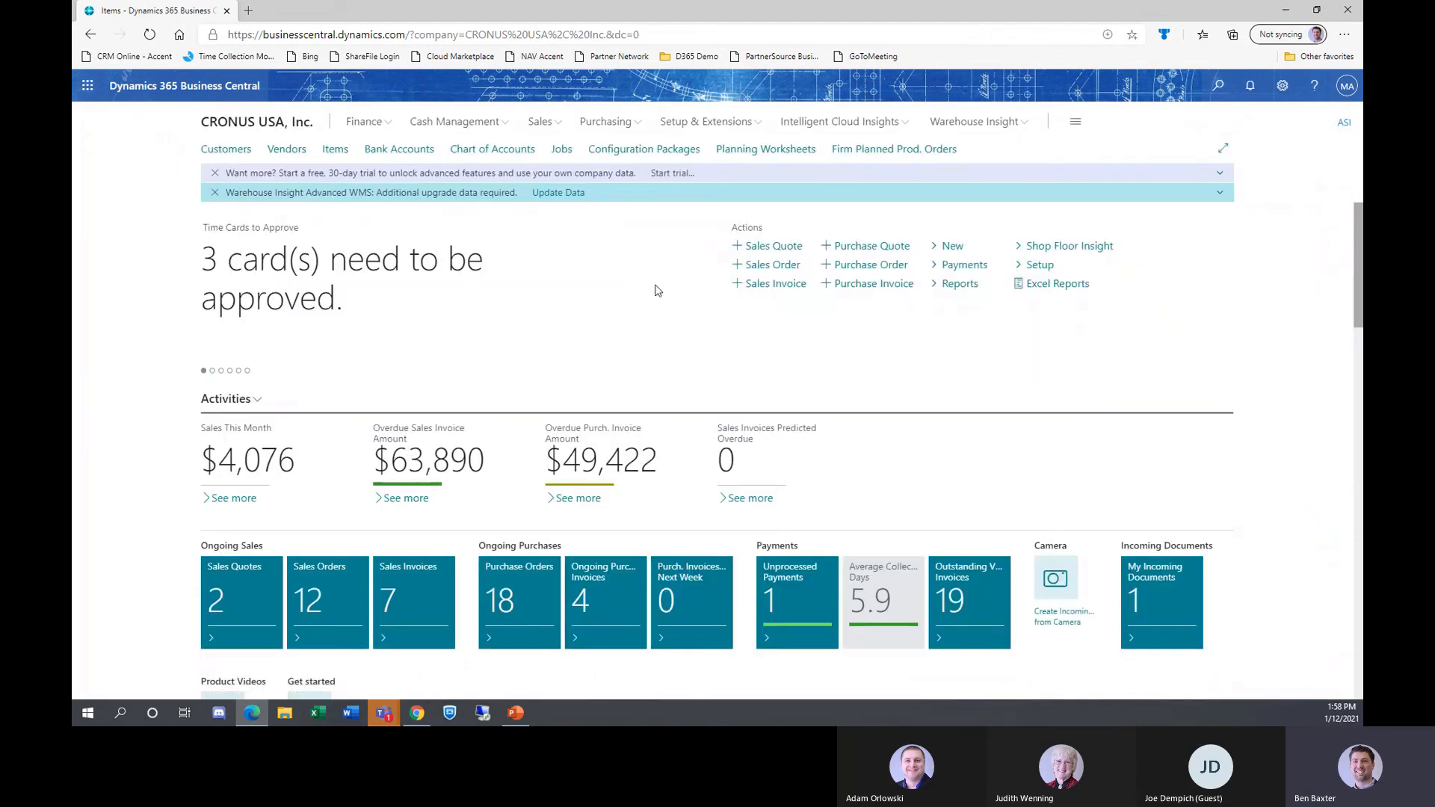
# Open item 5000's card from the MRP Item view and set its reordering policy to Fixed Reorder Qty.
pyautogui.click(336, 150)
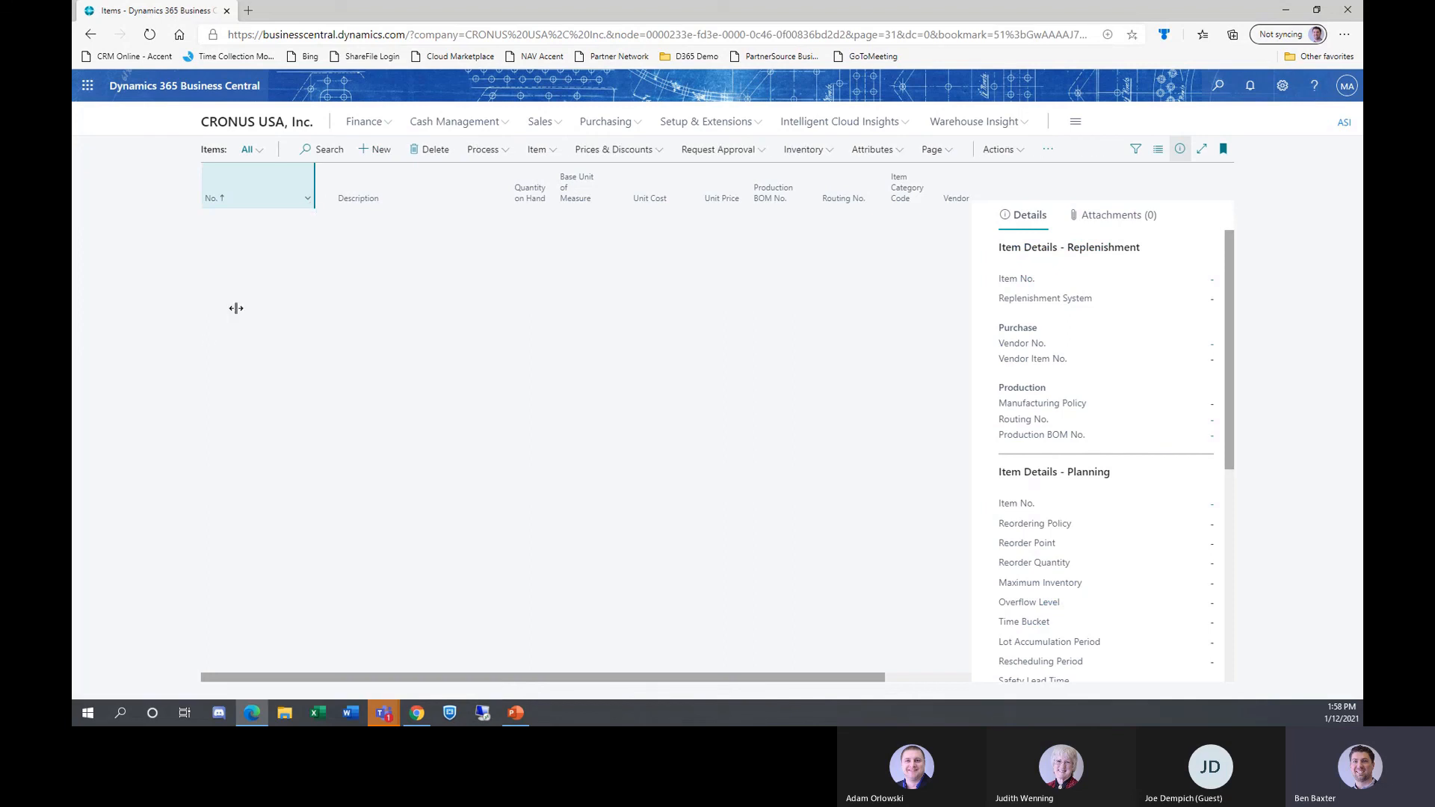
pyautogui.click(250, 150)
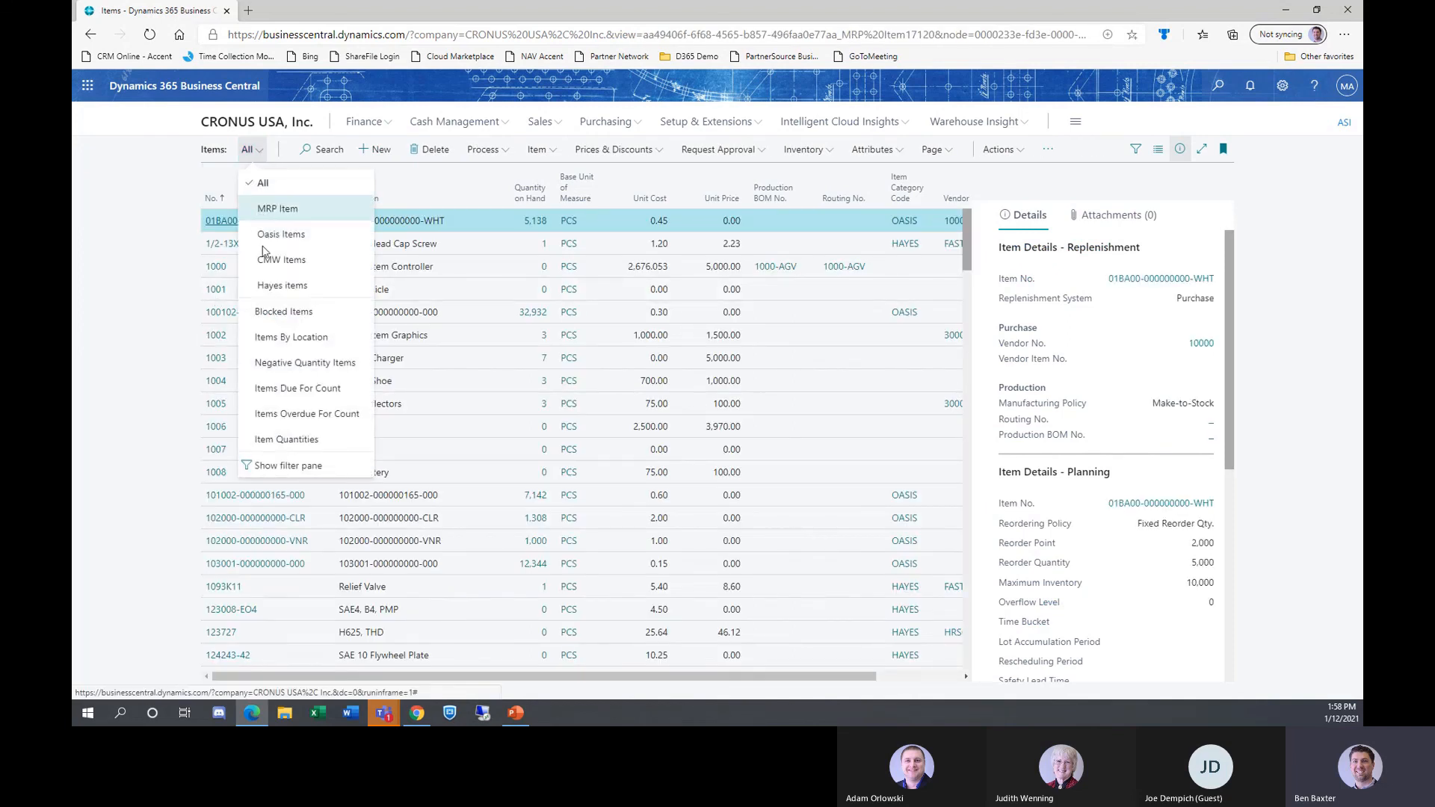
pyautogui.click(260, 213)
pyautogui.click(215, 220)
pyautogui.scroll(-6, 660, 390)
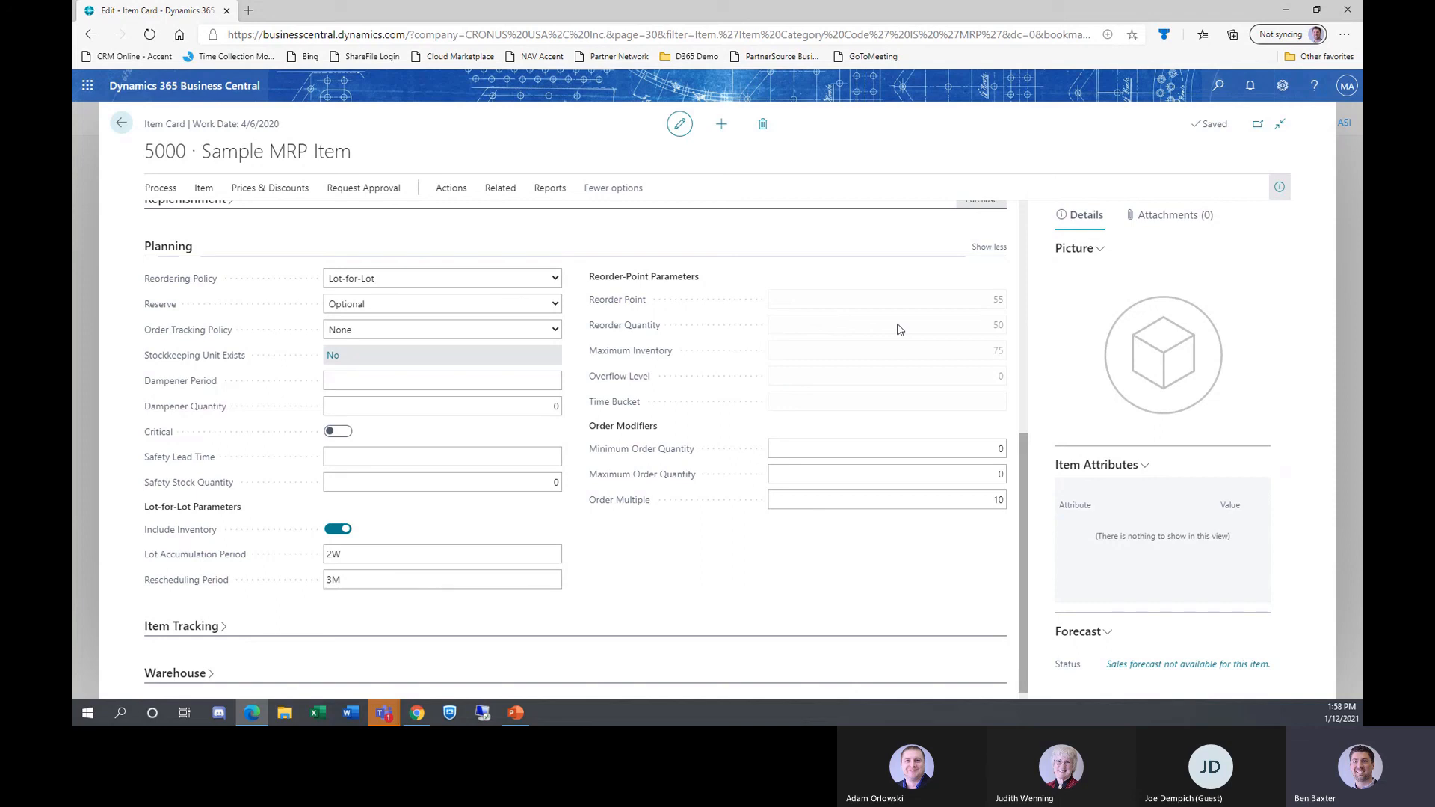
pyautogui.click(559, 279)
pyautogui.click(420, 322)
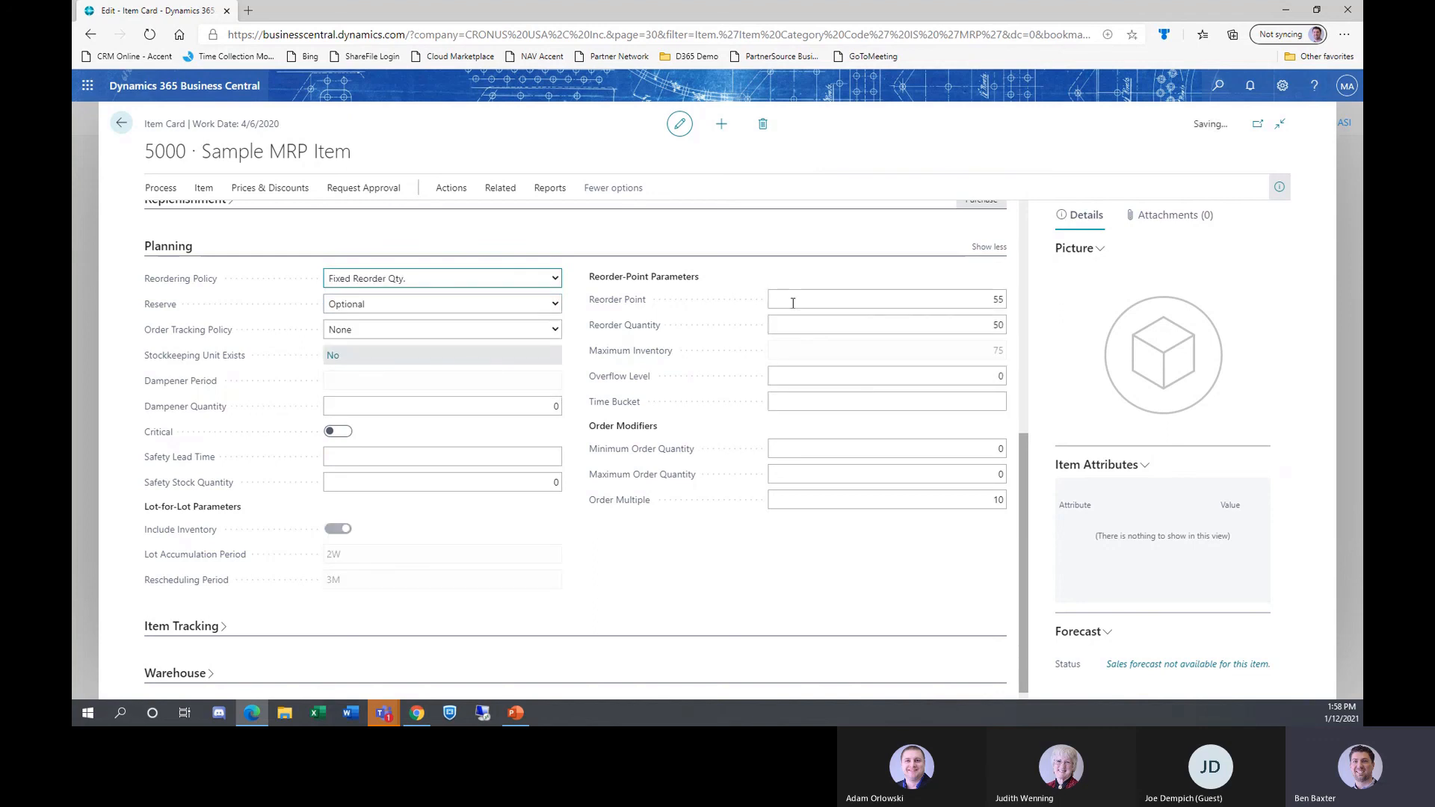
# Set item 5000's reorder point to 15.
pyautogui.click(967, 299)
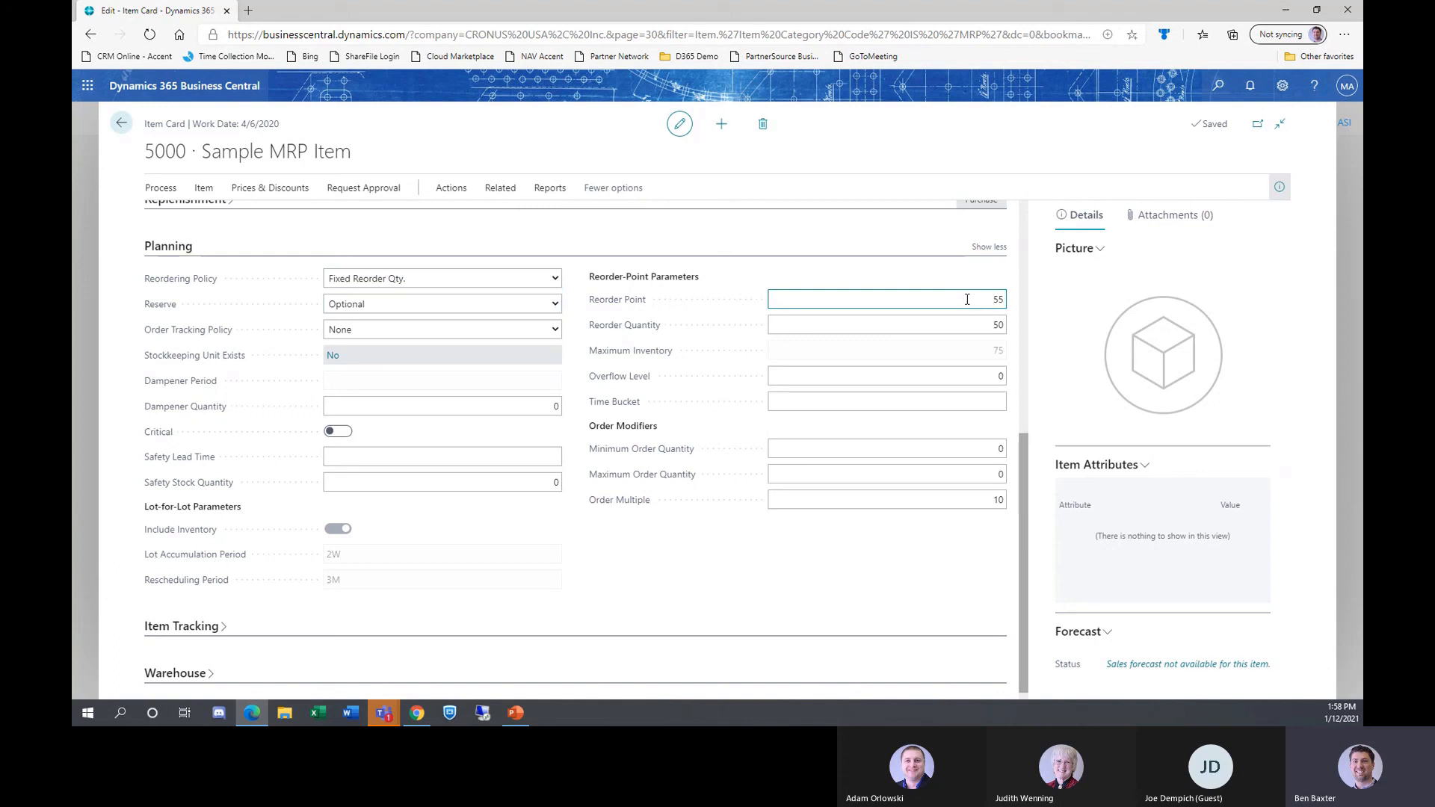
pyautogui.moveTo(967, 299); pyautogui.dragTo(1031, 293)
pyautogui.write('15')
pyautogui.click(1005, 328)
# Set item 5000's reorder point to 20, close the item card, and return to the home page.
pyautogui.click(1000, 301)
pyautogui.doubleClick(999, 300)
pyautogui.write('20')
pyautogui.click(124, 125)
pyautogui.click(261, 124)
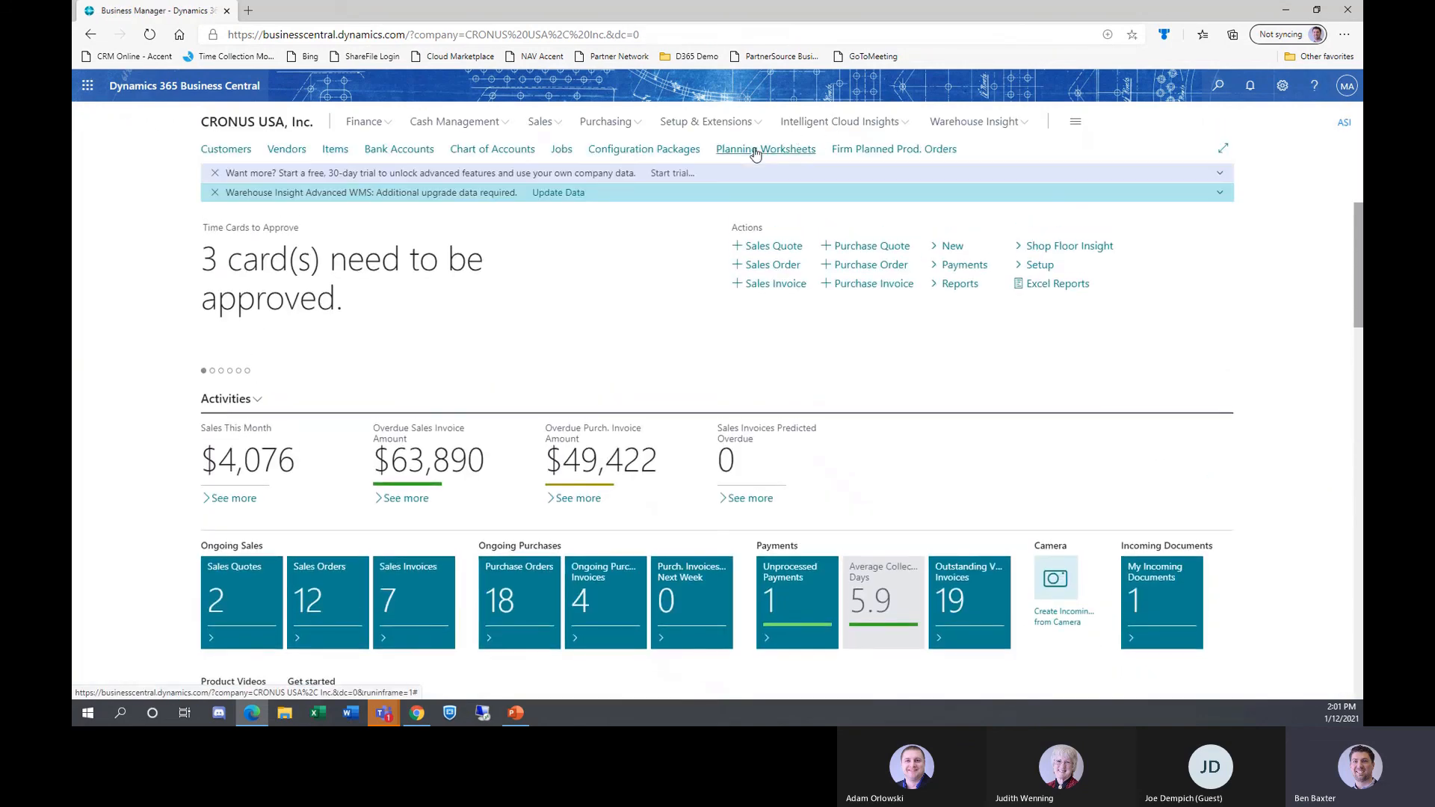
# Open the planning worksheet and select the existing suggestion line for item 5000.
pyautogui.click(760, 150)
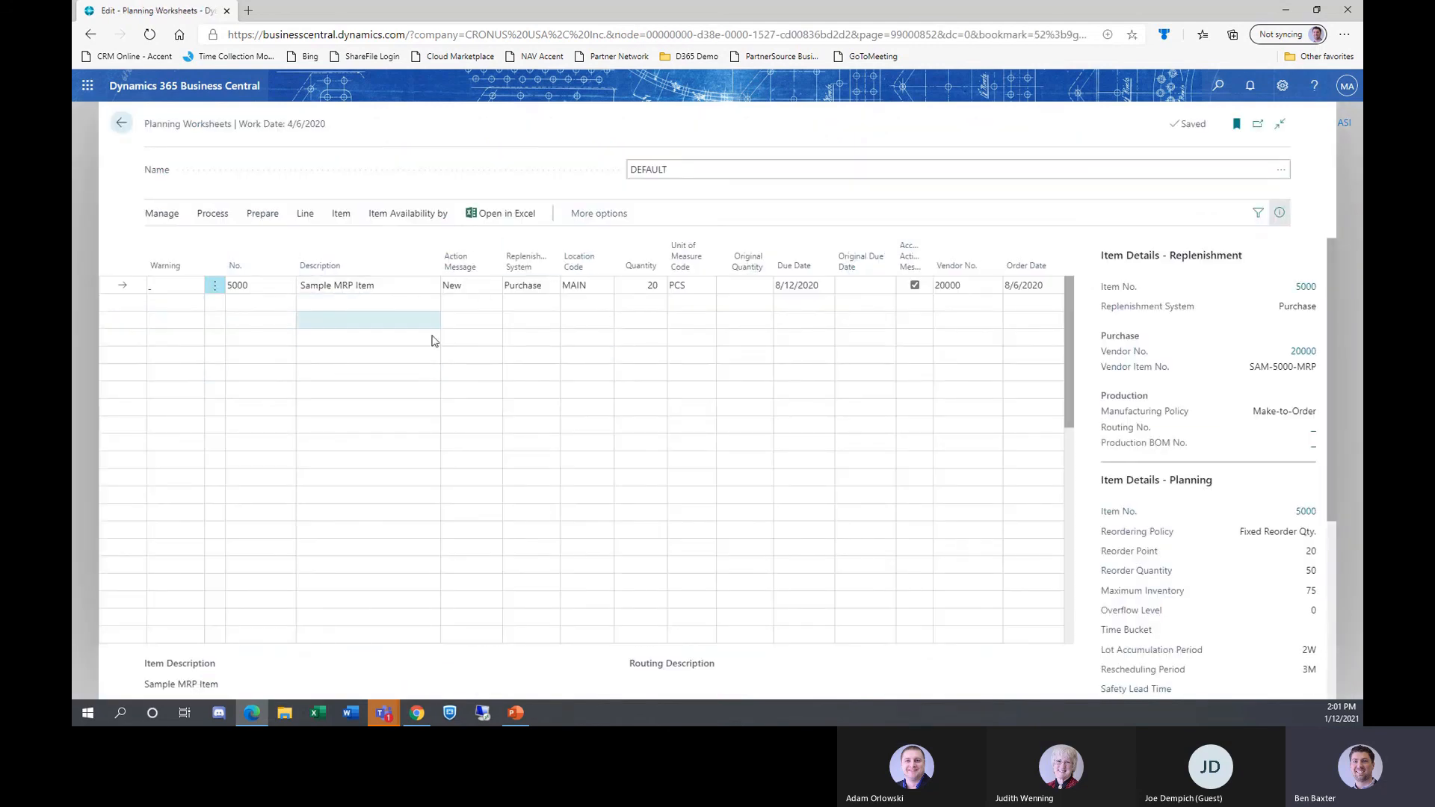
pyautogui.click(213, 215)
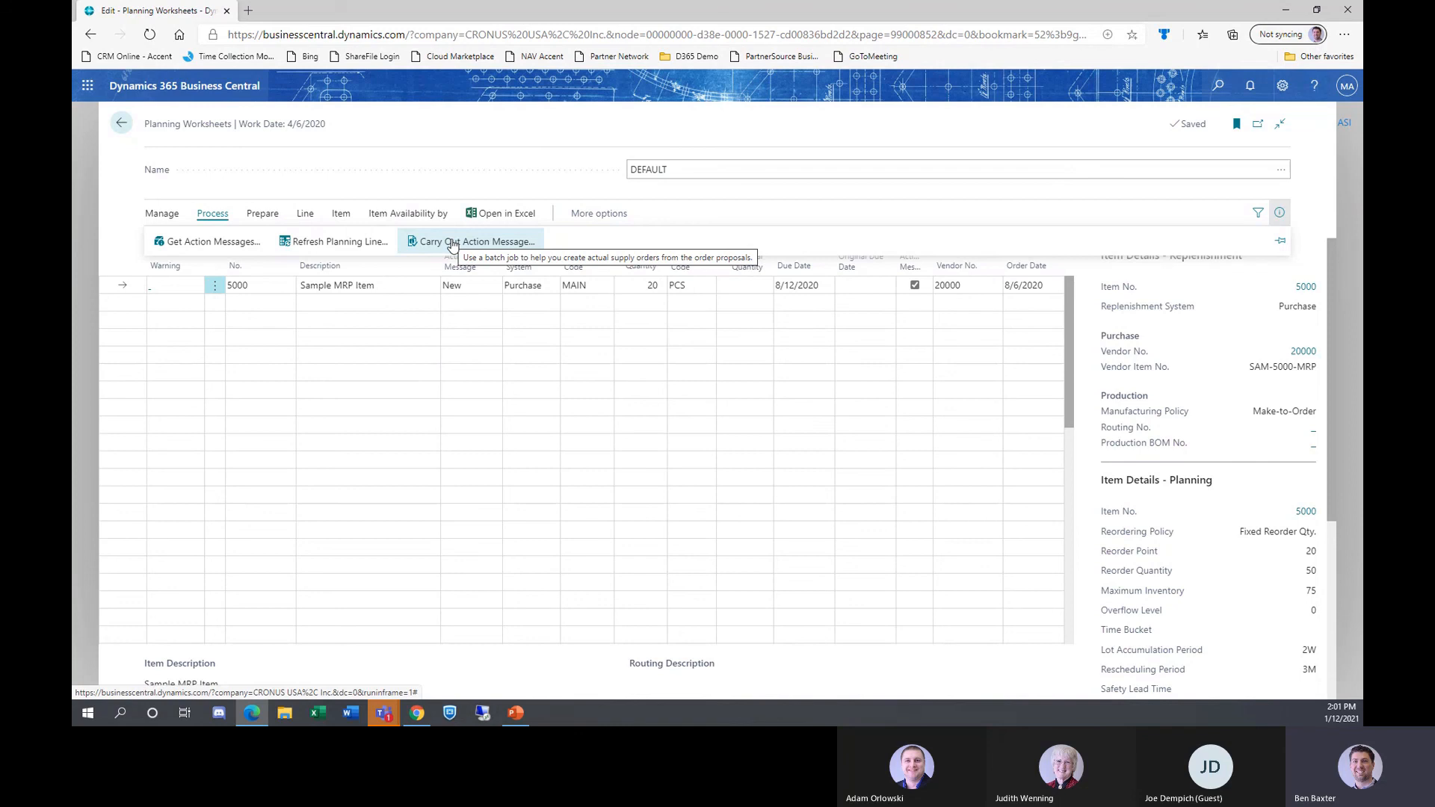
pyautogui.click(376, 285)
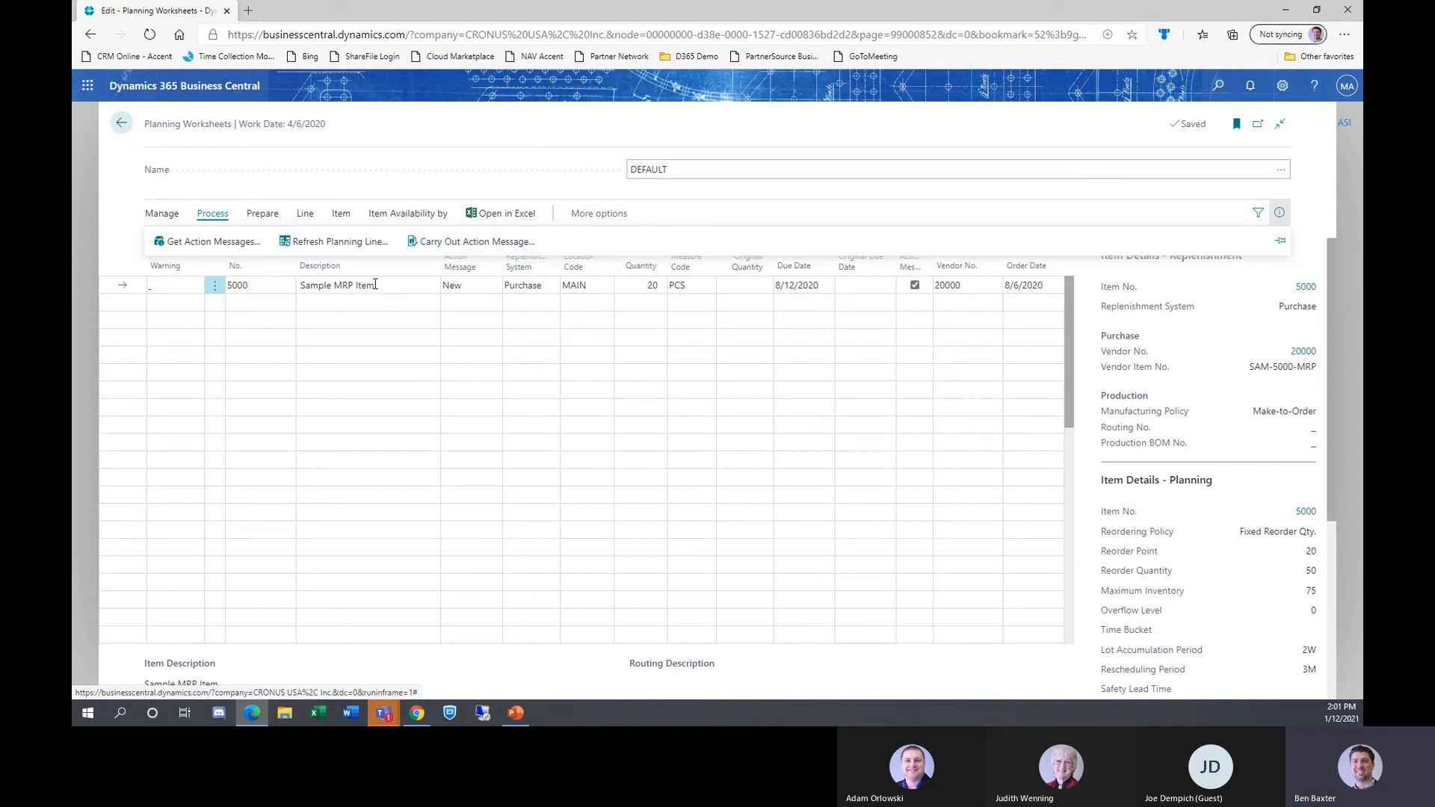